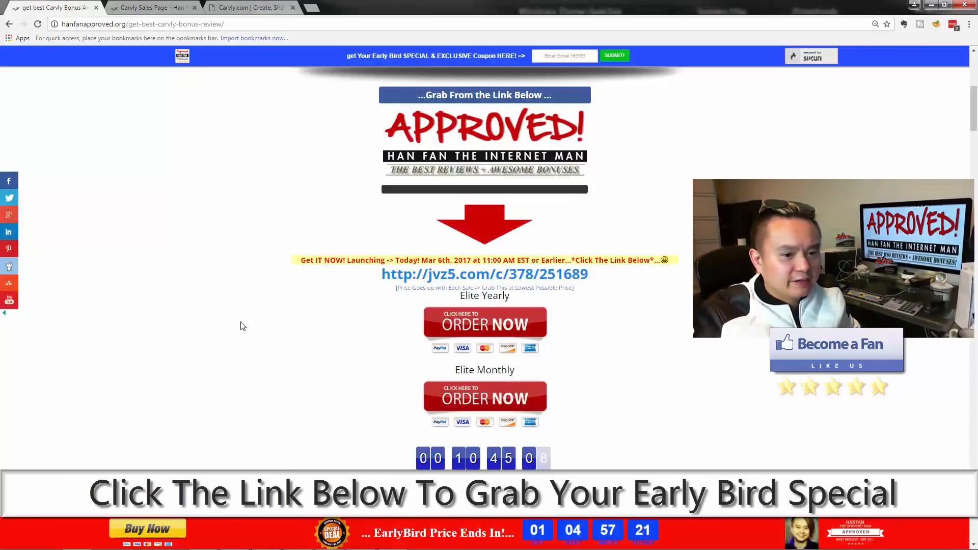
Step: Scroll the review page down to the Carvly product box under the early-bird heading
{"action": "scroll", "coordinate": [242, 326], "scroll_direction": "down", "scroll_amount": 5}
{"action": "scroll", "coordinate": [242, 326], "scroll_direction": "down", "scroll_amount": 3}
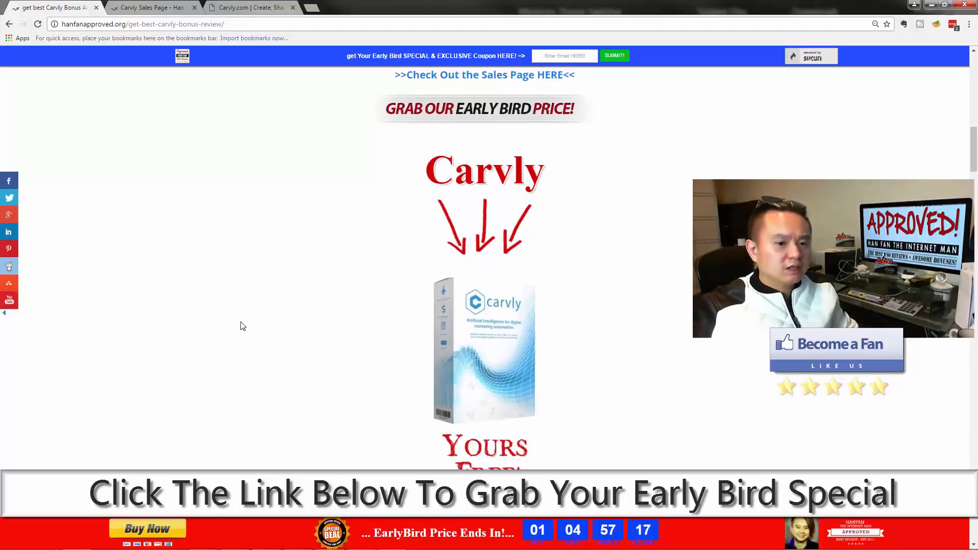
{"action": "scroll", "coordinate": [242, 326], "scroll_direction": "down", "scroll_amount": 1}
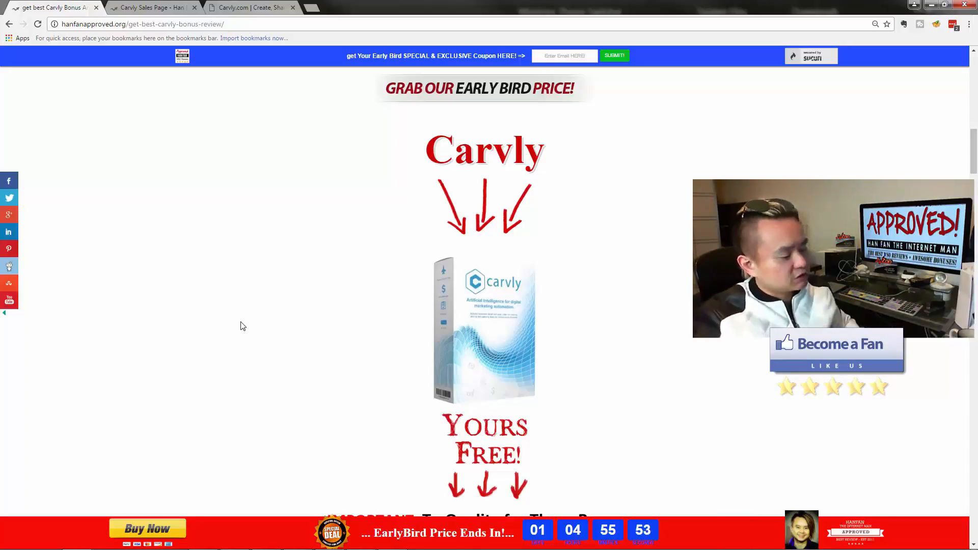
Step: Scroll through the bonus list and footer, then back up to the APPROVED banner and Order Now buttons
{"action": "scroll", "coordinate": [246, 317], "scroll_direction": "up", "scroll_amount": 9}
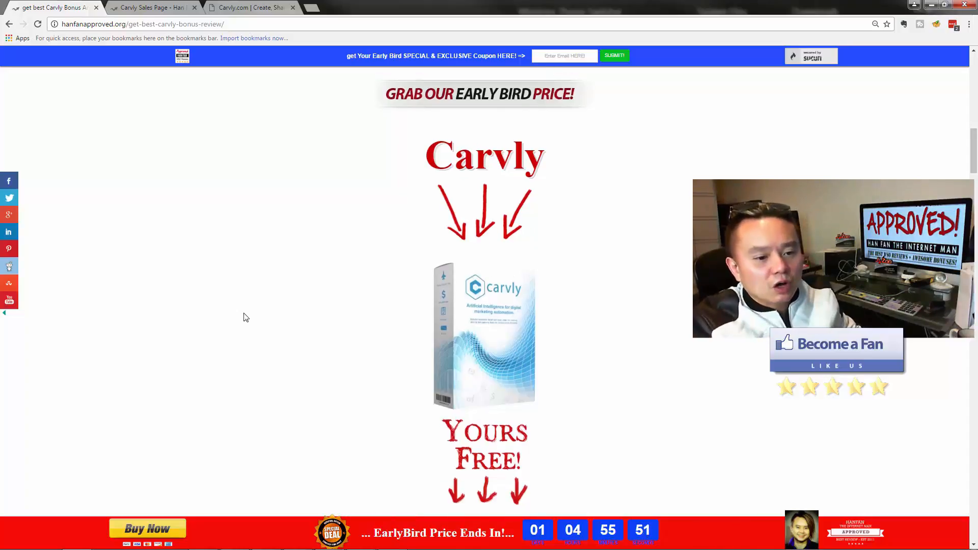
{"action": "scroll", "coordinate": [245, 317], "scroll_direction": "up", "scroll_amount": 1}
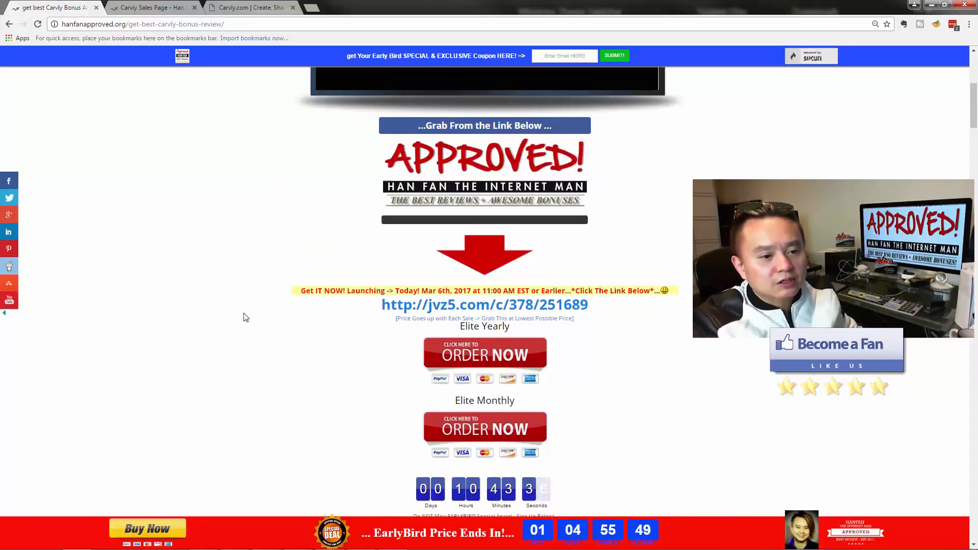
{"action": "scroll", "coordinate": [245, 318], "scroll_direction": "down", "scroll_amount": 1}
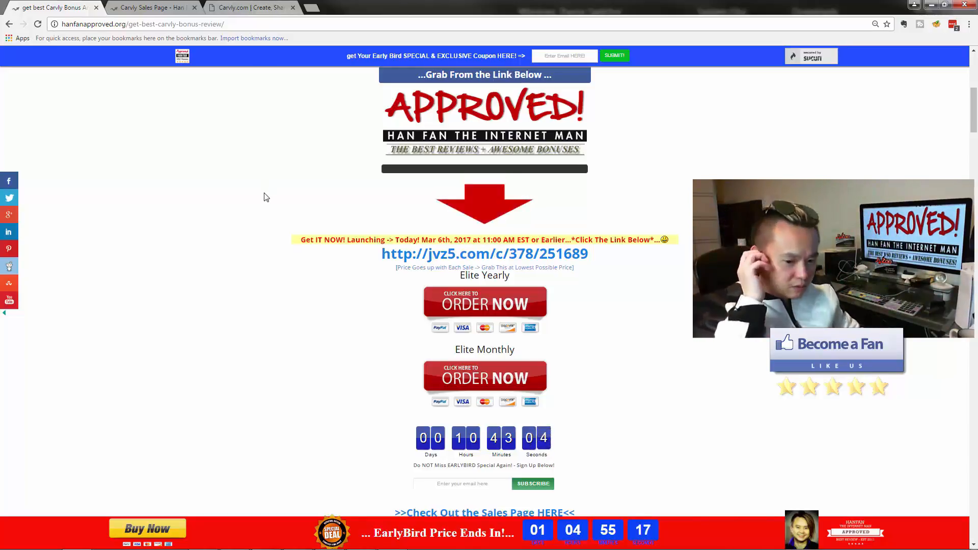
{"action": "scroll", "coordinate": [265, 199], "scroll_direction": "down", "scroll_amount": 15}
{"action": "scroll", "coordinate": [264, 199], "scroll_direction": "down", "scroll_amount": 2}
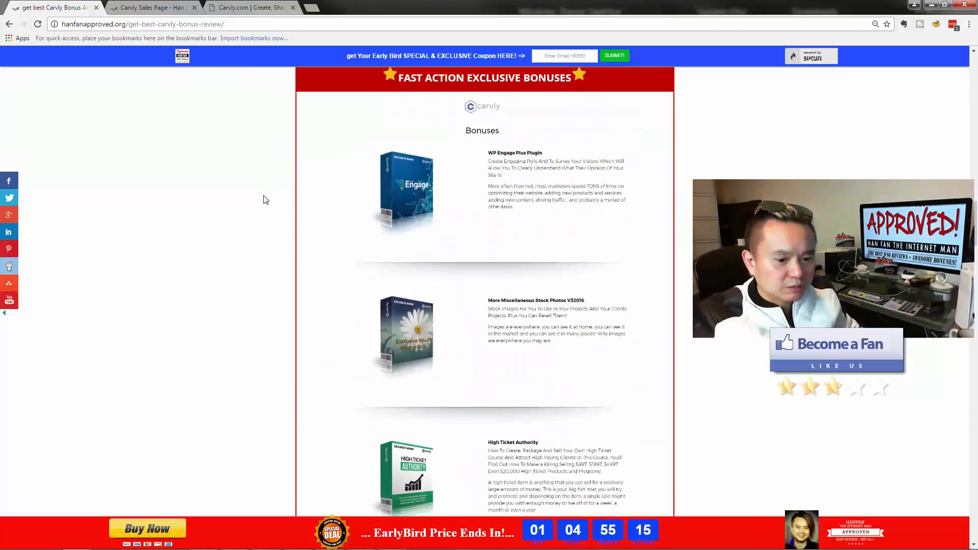
{"action": "scroll", "coordinate": [265, 199], "scroll_direction": "up", "scroll_amount": 3}
{"action": "scroll", "coordinate": [448, 309], "scroll_direction": "down", "scroll_amount": 20}
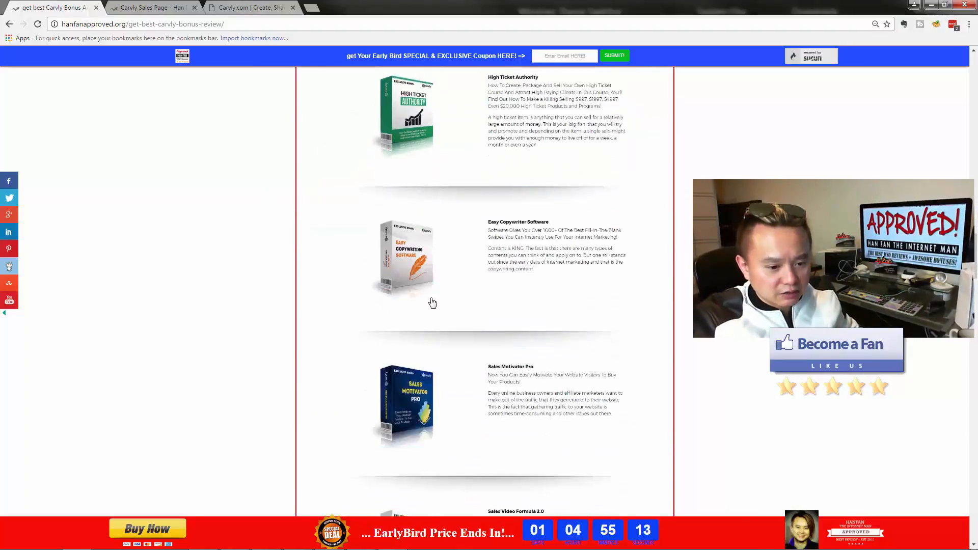
{"action": "scroll", "coordinate": [429, 298], "scroll_direction": "up", "scroll_amount": 20}
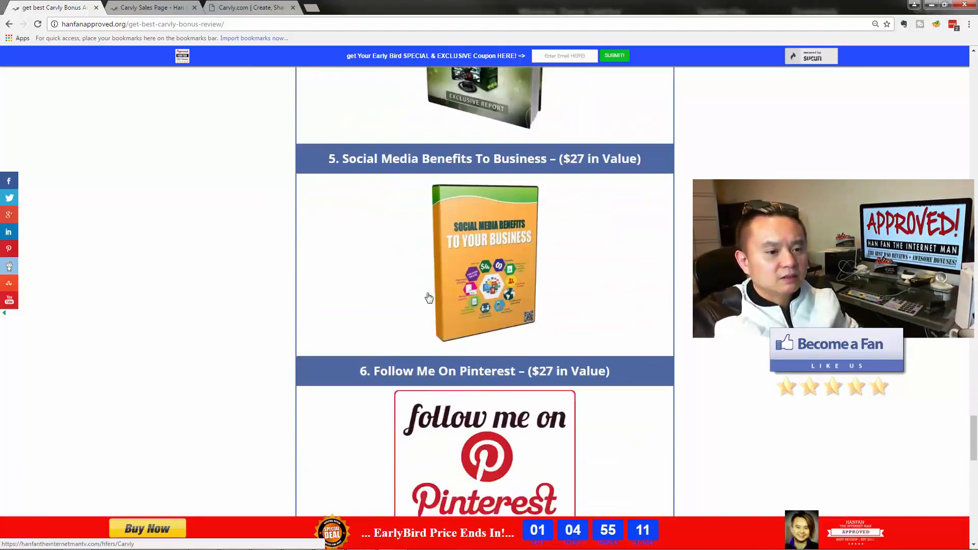
{"action": "scroll", "coordinate": [426, 296], "scroll_direction": "up", "scroll_amount": 2}
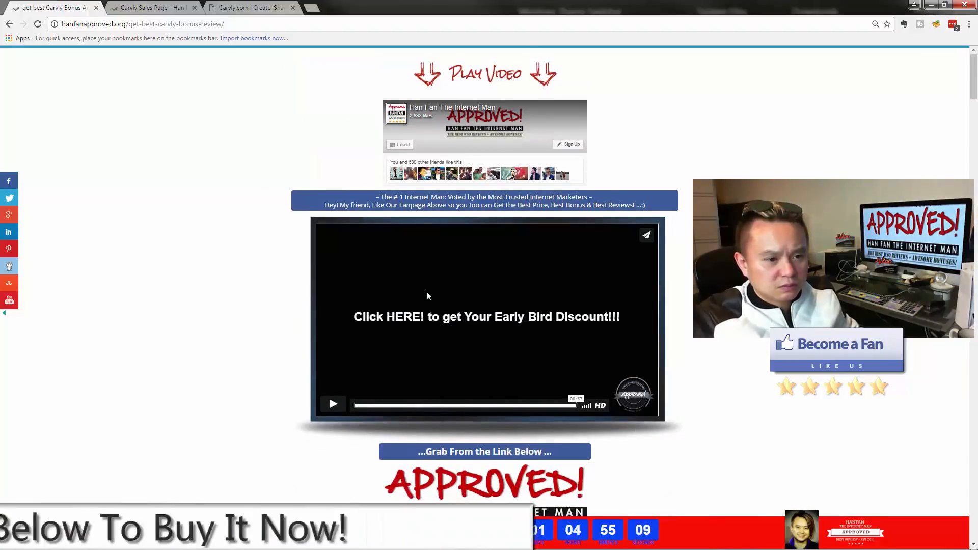
{"action": "scroll", "coordinate": [427, 296], "scroll_direction": "down", "scroll_amount": 8}
{"action": "scroll", "coordinate": [425, 296], "scroll_direction": "up", "scroll_amount": 1}
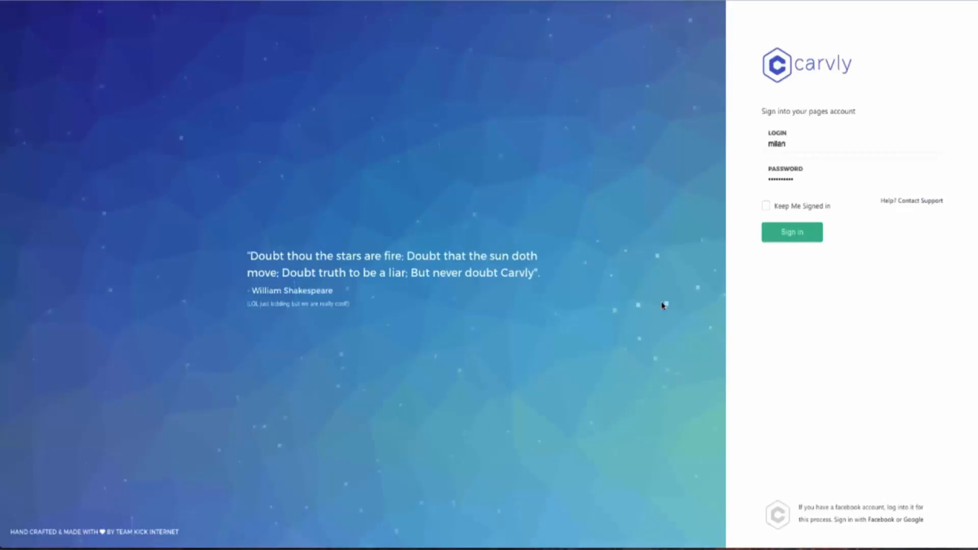
Step: Sign in to the Carvly account and expand the left navigation sidebar
{"action": "left_click", "coordinate": [793, 233]}
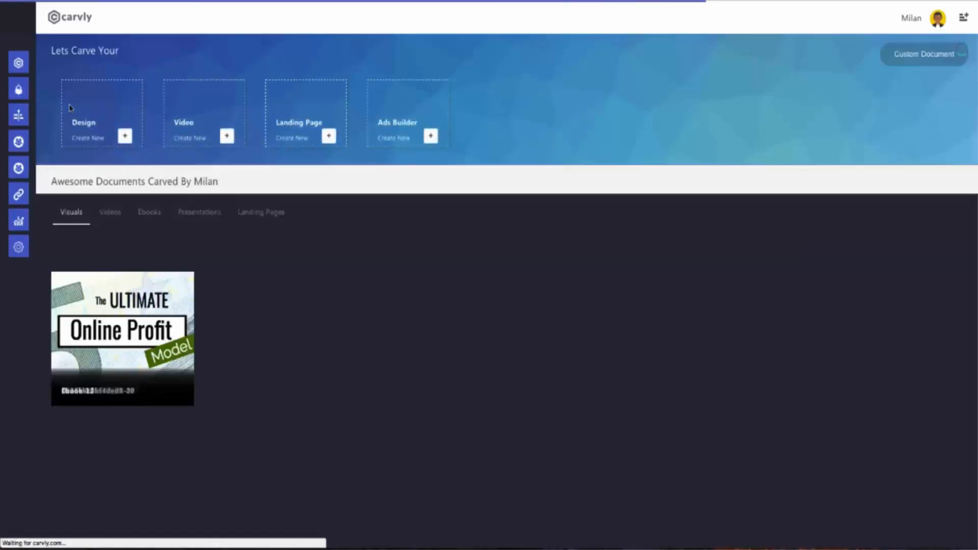
{"action": "mouse_move", "coordinate": [23, 87]}
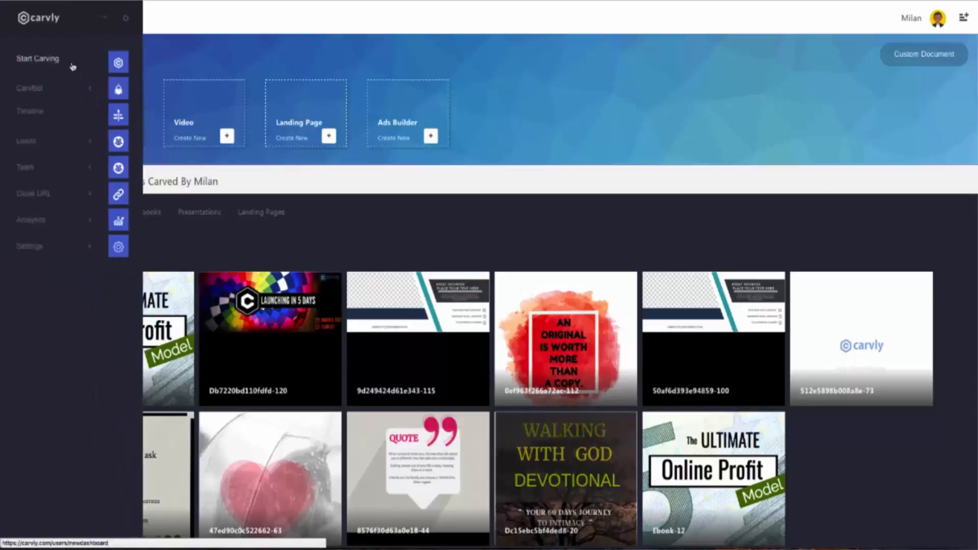
Step: Expand the CarvBot, Leads, Team, Cloak URL, Analytics and Settings sidebar sections in turn
{"action": "left_click", "coordinate": [75, 91]}
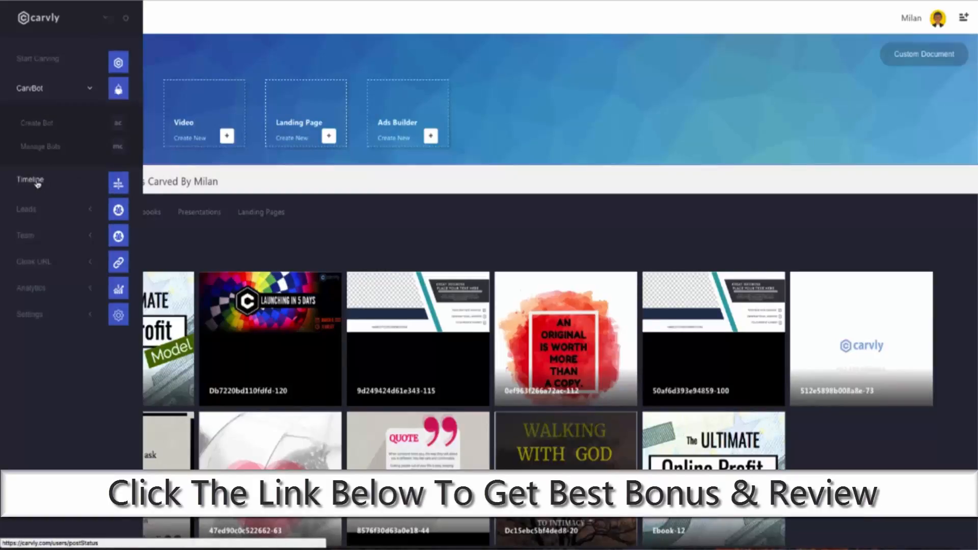
{"action": "left_click", "coordinate": [40, 209]}
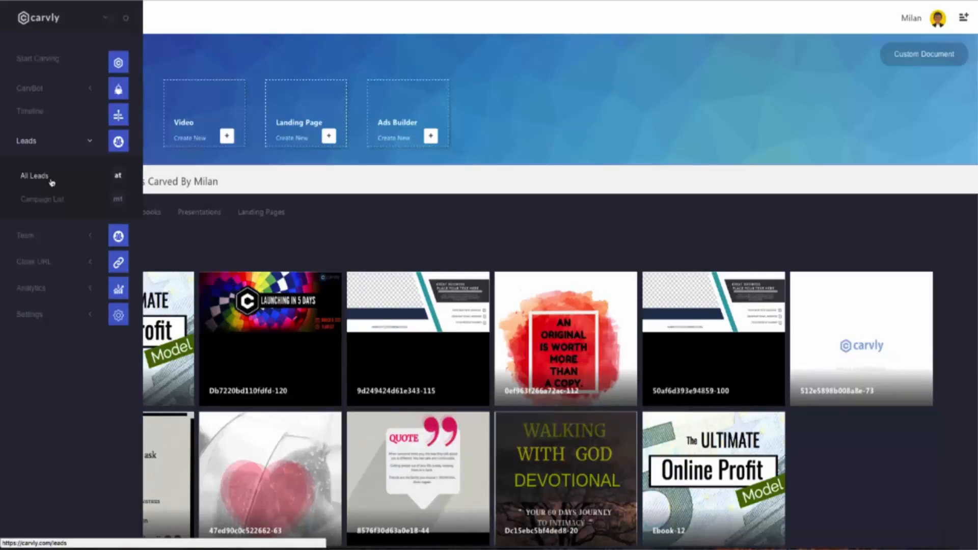
{"action": "left_click", "coordinate": [53, 234]}
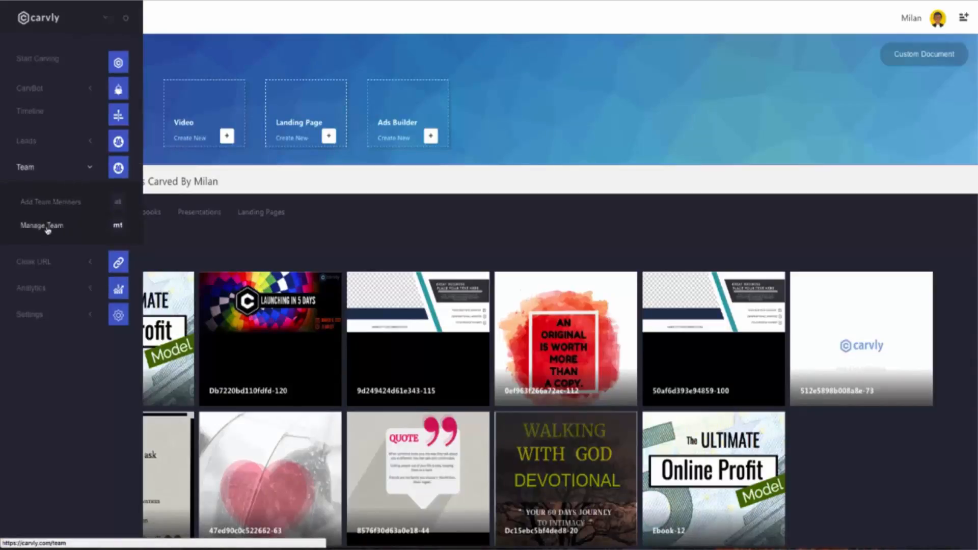
{"action": "left_click", "coordinate": [59, 261]}
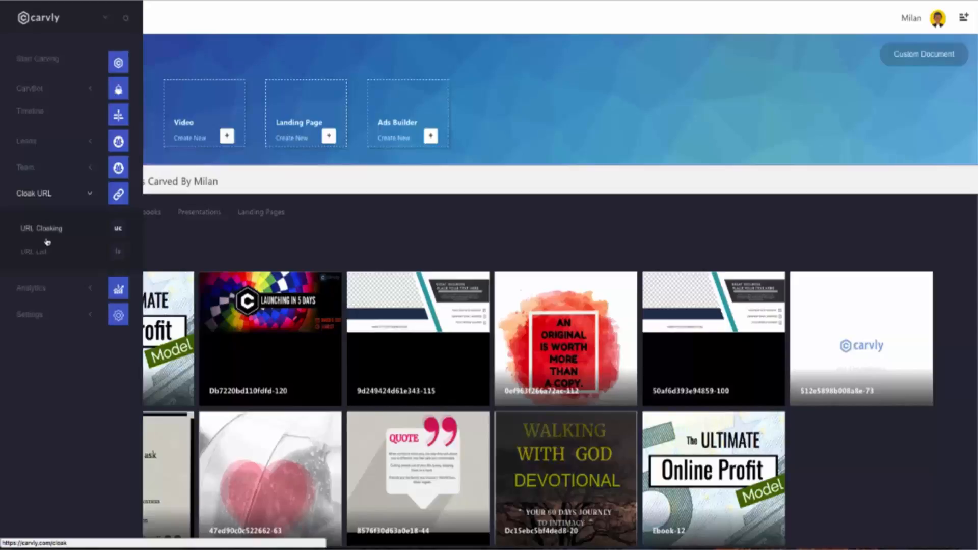
{"action": "left_click", "coordinate": [60, 288]}
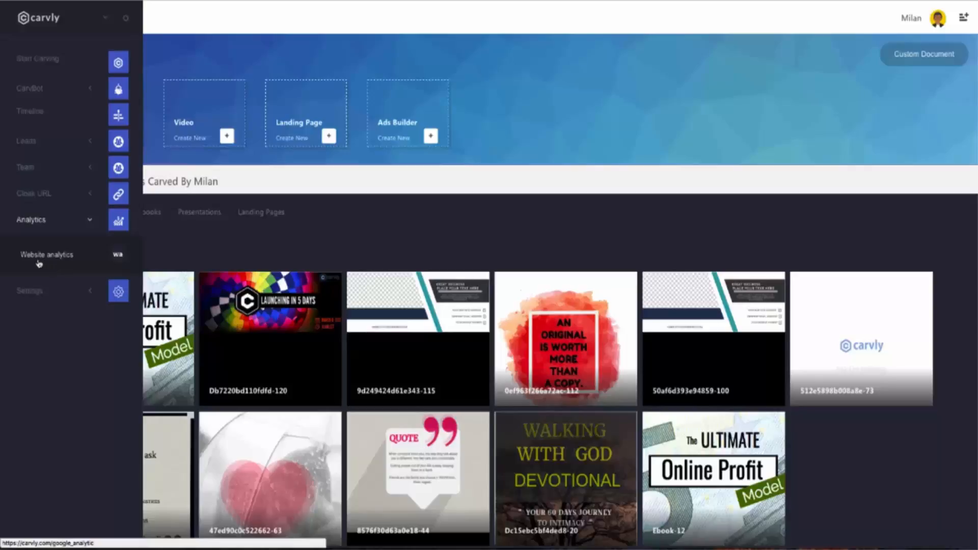
{"action": "left_click", "coordinate": [50, 288]}
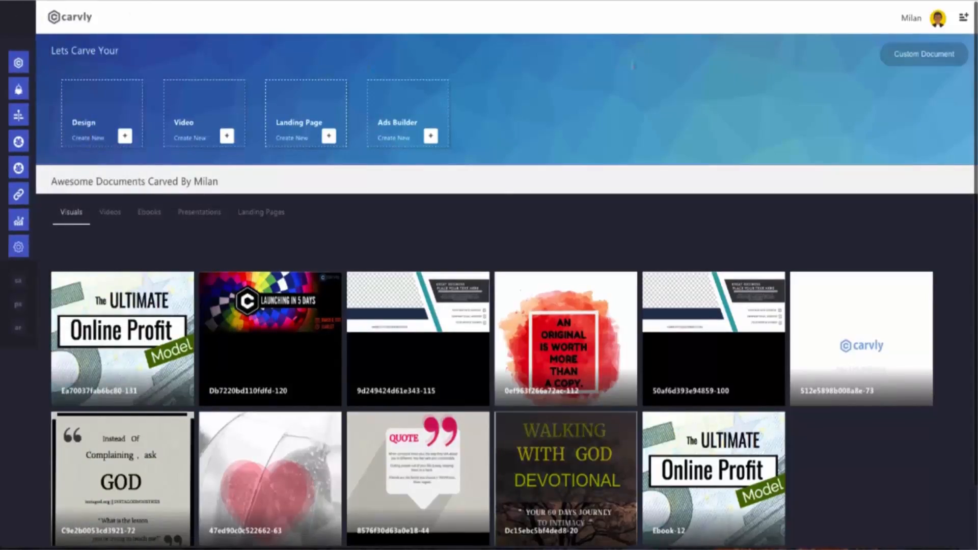
Step: Open and close the account menu, then return to the dashboard's saved Visuals gallery
{"action": "left_click", "coordinate": [940, 22]}
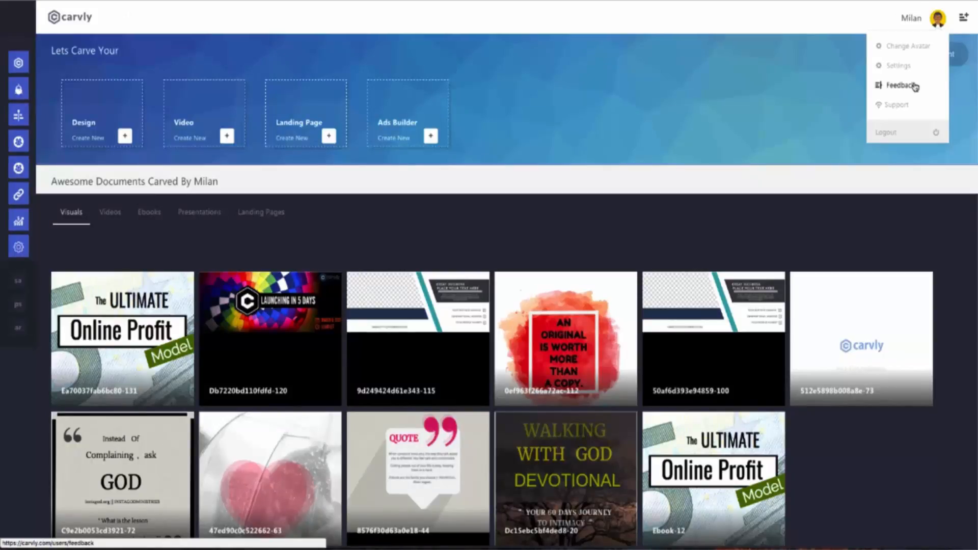
{"action": "left_click", "coordinate": [938, 21]}
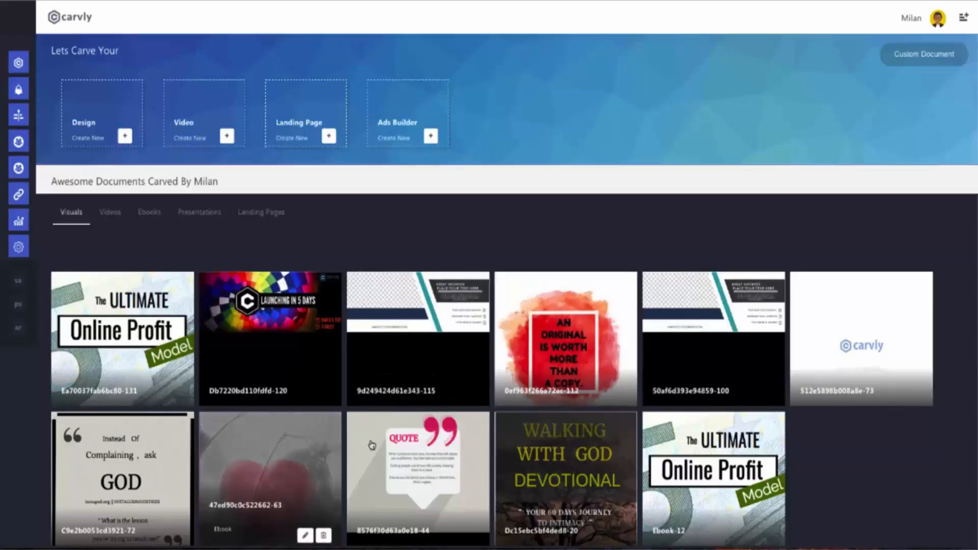
{"action": "scroll", "coordinate": [306, 438], "scroll_direction": "down", "scroll_amount": 1}
{"action": "scroll", "coordinate": [270, 438], "scroll_direction": "up", "scroll_amount": 1}
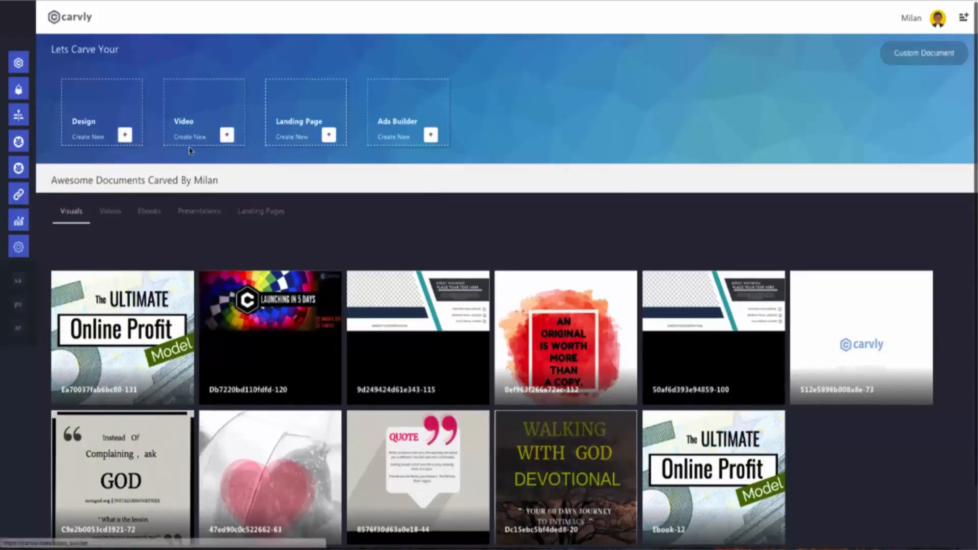
{"action": "left_click", "coordinate": [103, 218]}
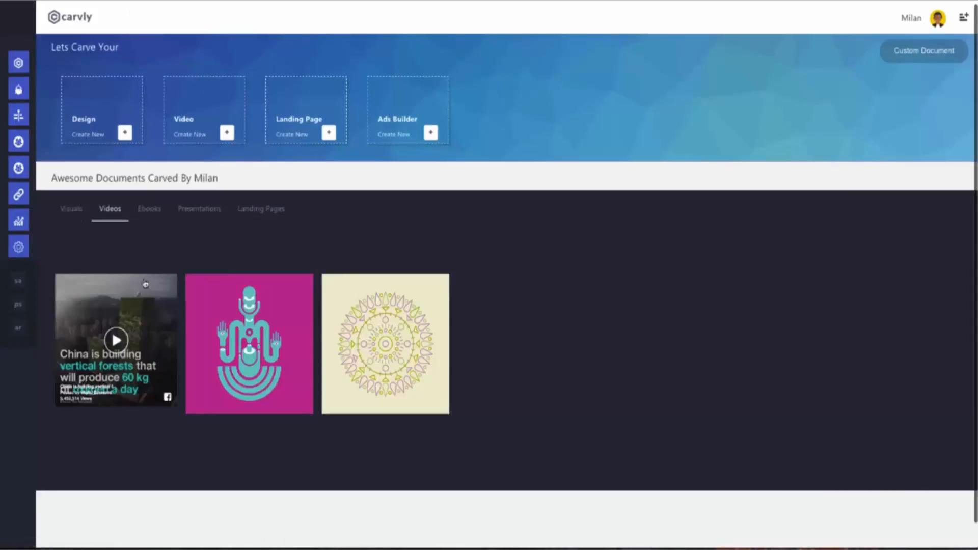
{"action": "left_click", "coordinate": [138, 309]}
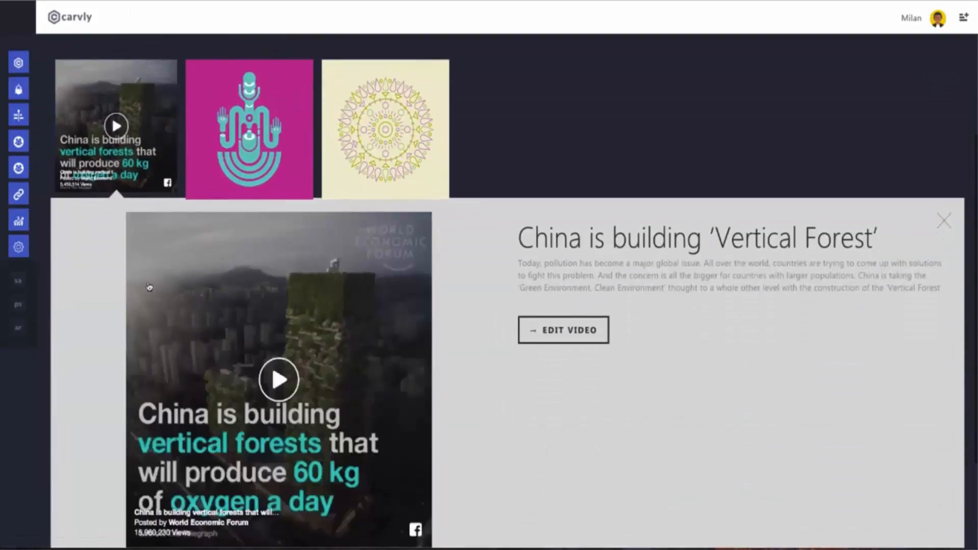
{"action": "scroll", "coordinate": [114, 240], "scroll_direction": "up", "scroll_amount": 4}
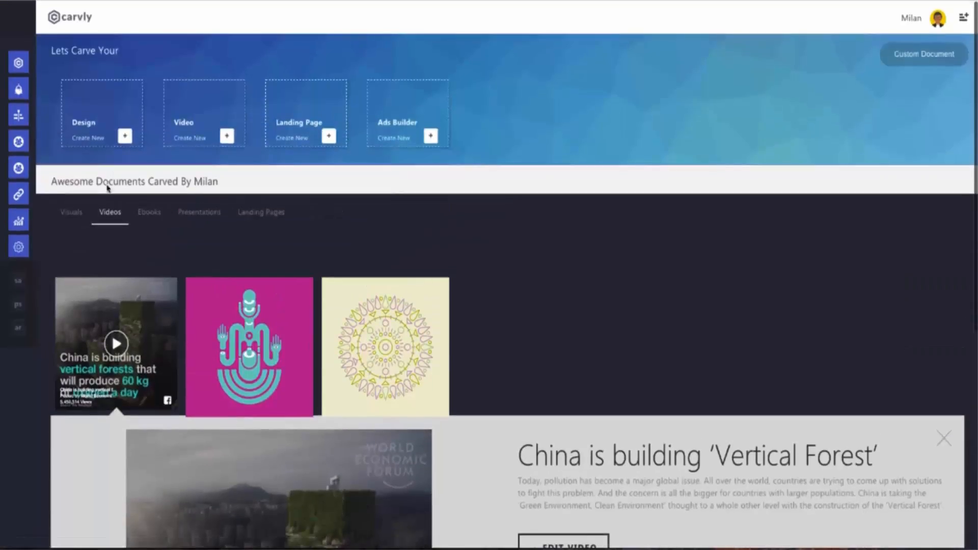
{"action": "left_click", "coordinate": [73, 218]}
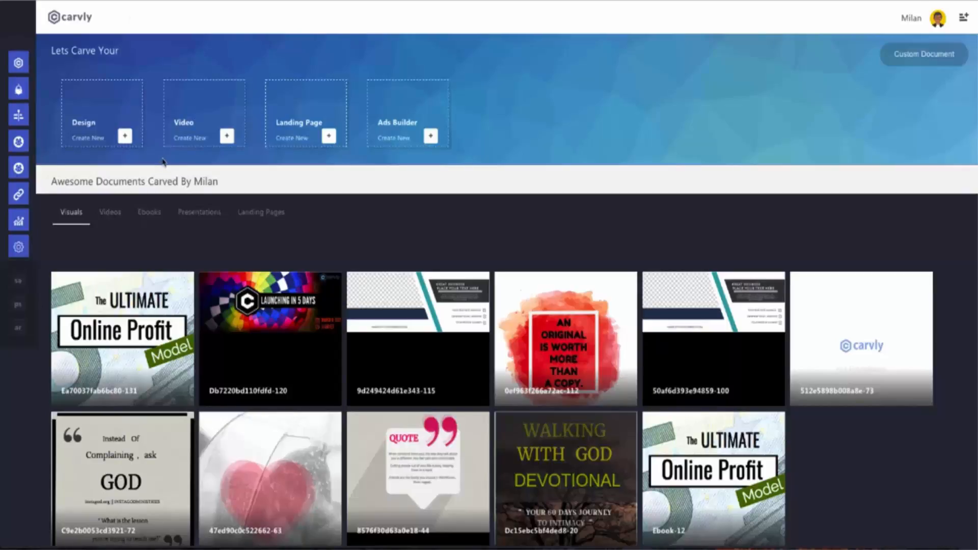
Step: Start a new design and browse through the template gallery
{"action": "left_click", "coordinate": [125, 137]}
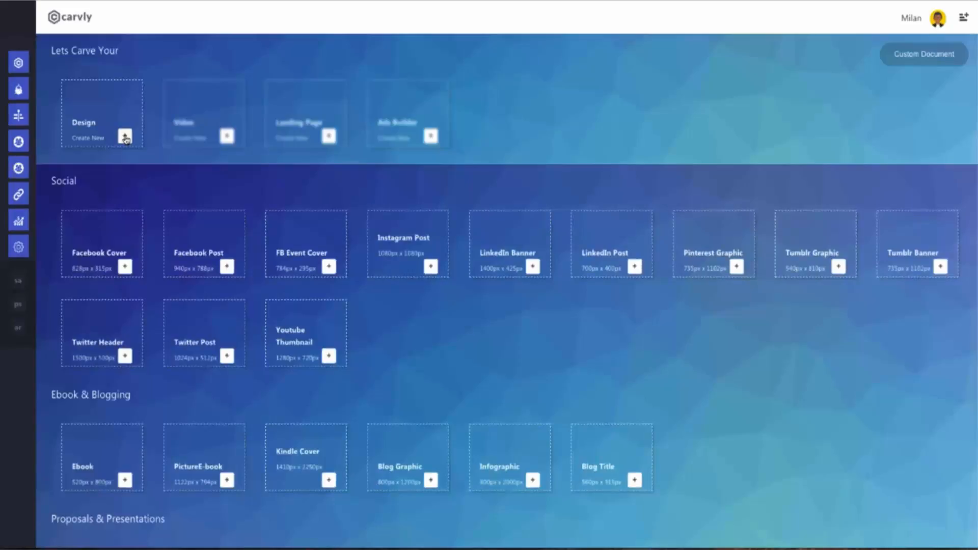
{"action": "scroll", "coordinate": [125, 139], "scroll_direction": "down", "scroll_amount": 1}
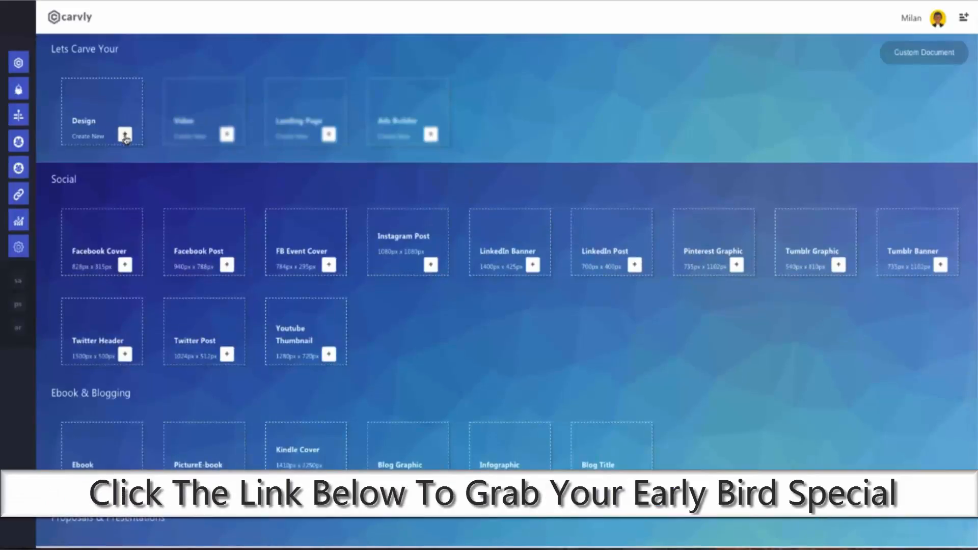
{"action": "scroll", "coordinate": [126, 139], "scroll_direction": "down", "scroll_amount": 3}
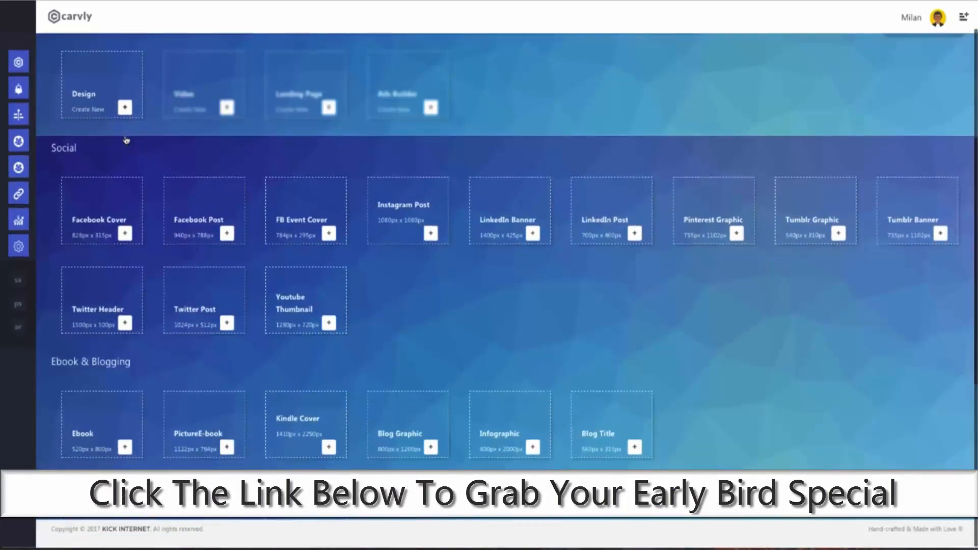
{"action": "scroll", "coordinate": [158, 195], "scroll_direction": "up", "scroll_amount": 1}
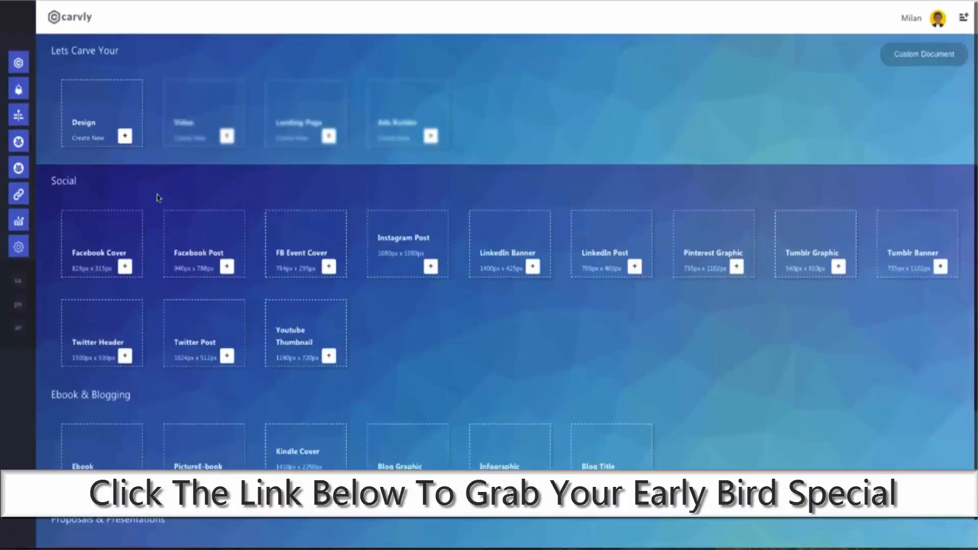
{"action": "scroll", "coordinate": [157, 197], "scroll_direction": "down", "scroll_amount": 6}
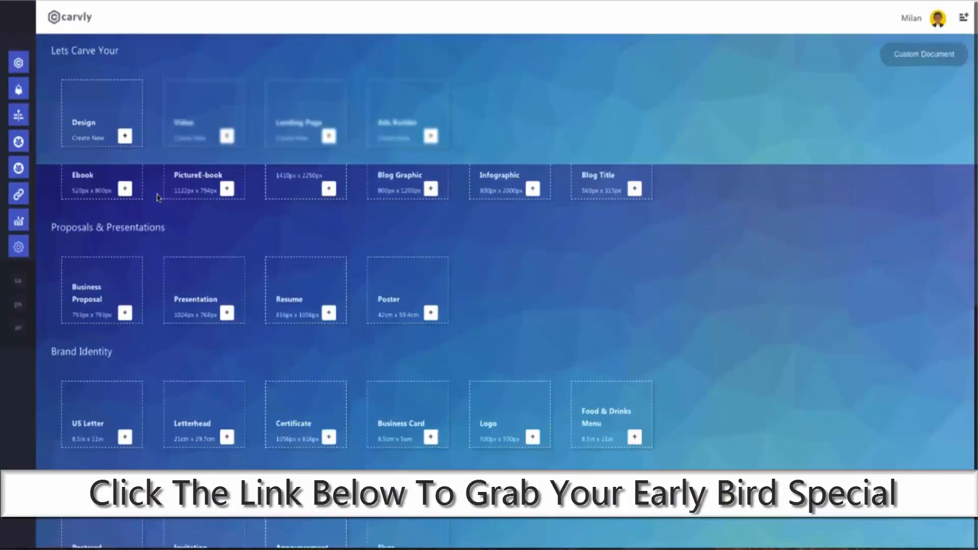
{"action": "scroll", "coordinate": [410, 249], "scroll_direction": "down", "scroll_amount": 5}
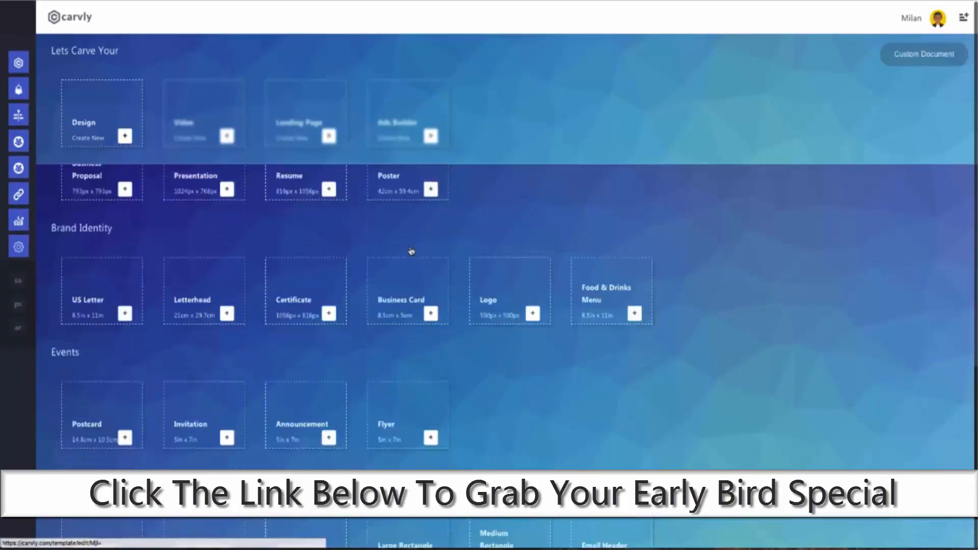
{"action": "scroll", "coordinate": [411, 251], "scroll_direction": "down", "scroll_amount": 2}
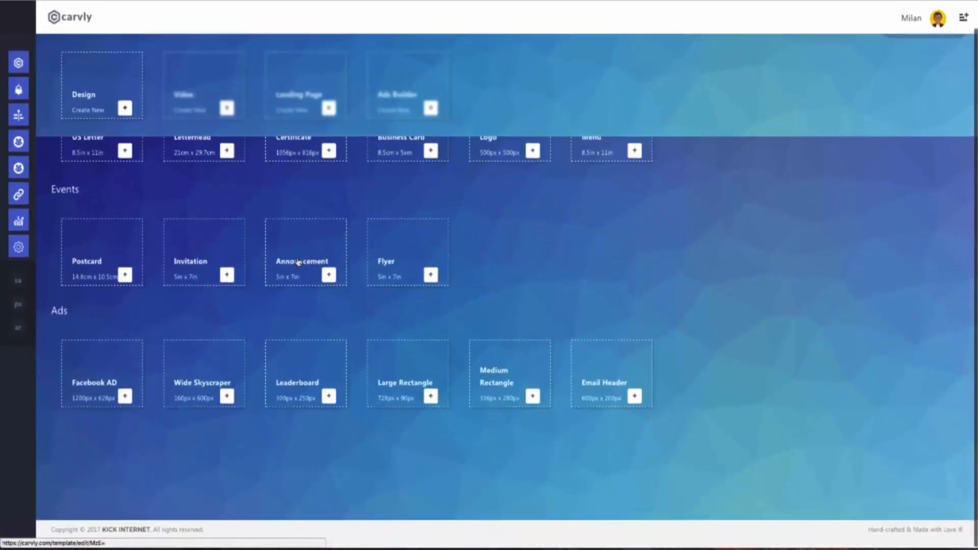
{"action": "scroll", "coordinate": [281, 238], "scroll_direction": "up", "scroll_amount": 13}
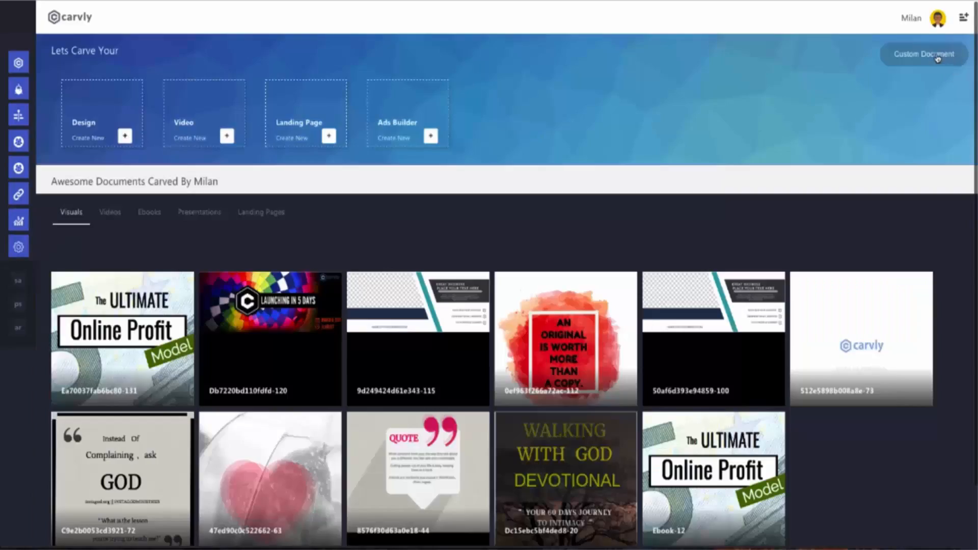
Step: Create a custom-size design with a 520 x 800 px canvas
{"action": "left_click", "coordinate": [938, 59]}
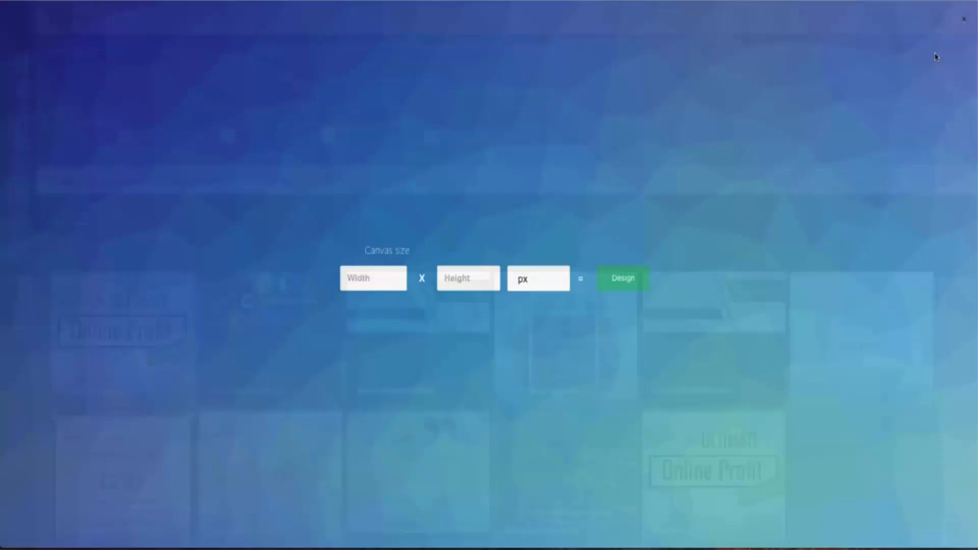
{"action": "left_click", "coordinate": [406, 275]}
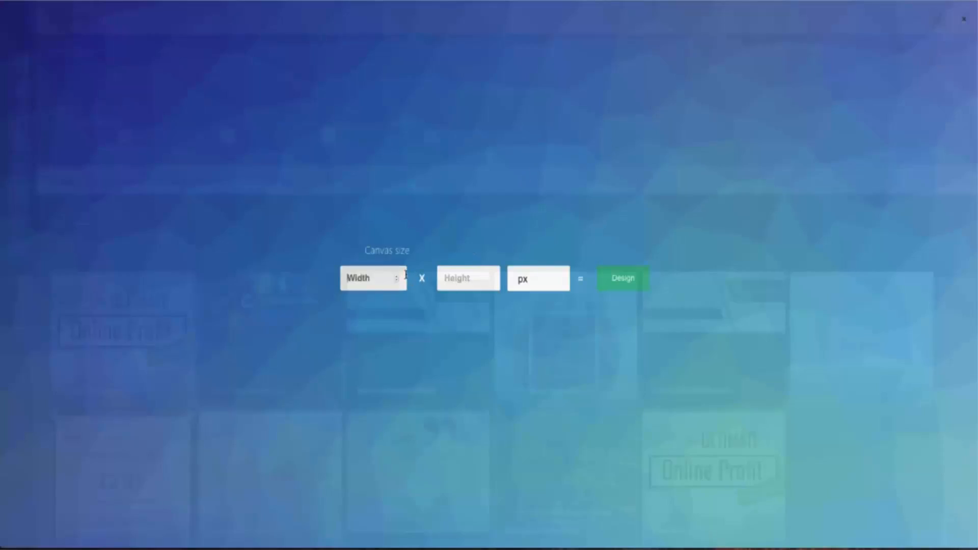
{"action": "left_click", "coordinate": [474, 275]}
{"action": "left_click", "coordinate": [624, 279]}
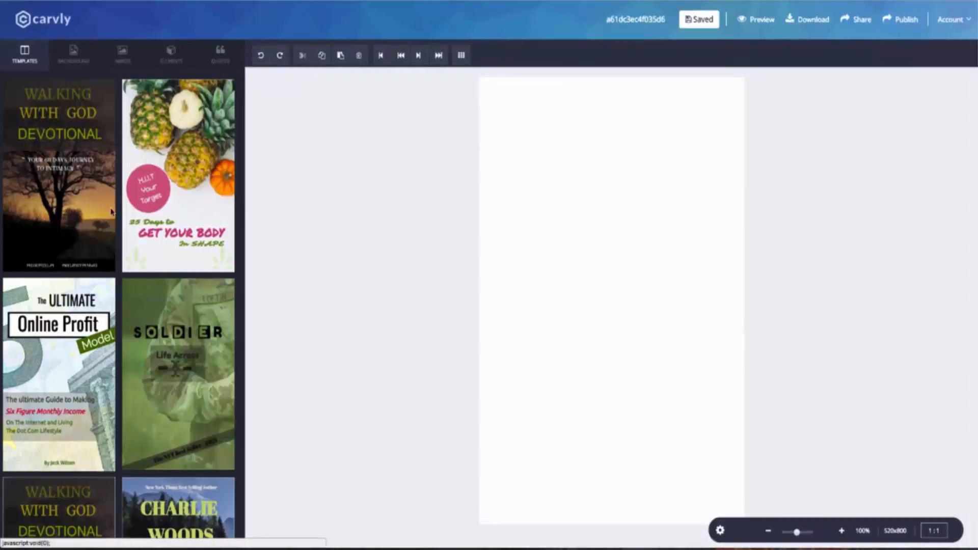
Step: Scroll through the Templates panel beside the empty 520x800 page
{"action": "scroll", "coordinate": [106, 286], "scroll_direction": "down", "scroll_amount": 3}
{"action": "scroll", "coordinate": [106, 286], "scroll_direction": "down", "scroll_amount": 15}
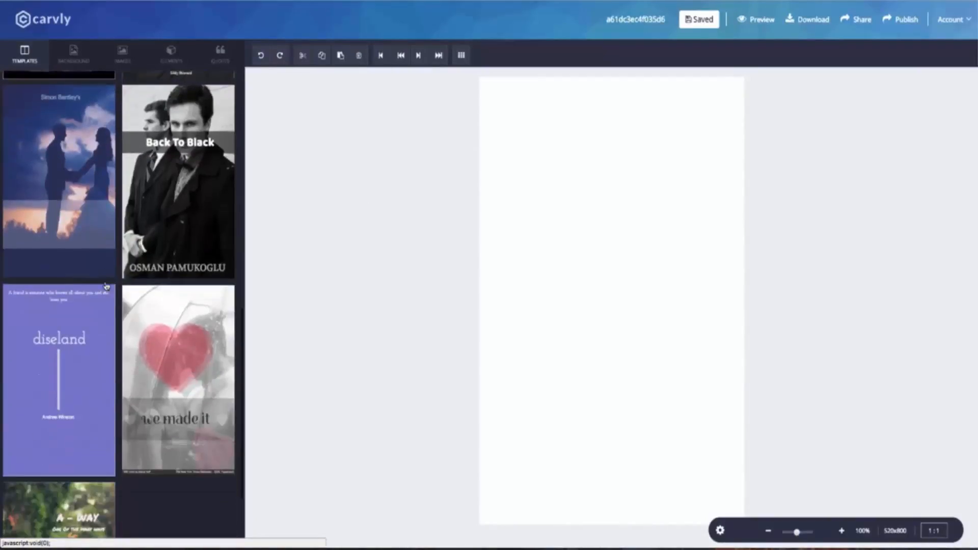
{"action": "scroll", "coordinate": [169, 274], "scroll_direction": "up", "scroll_amount": 15}
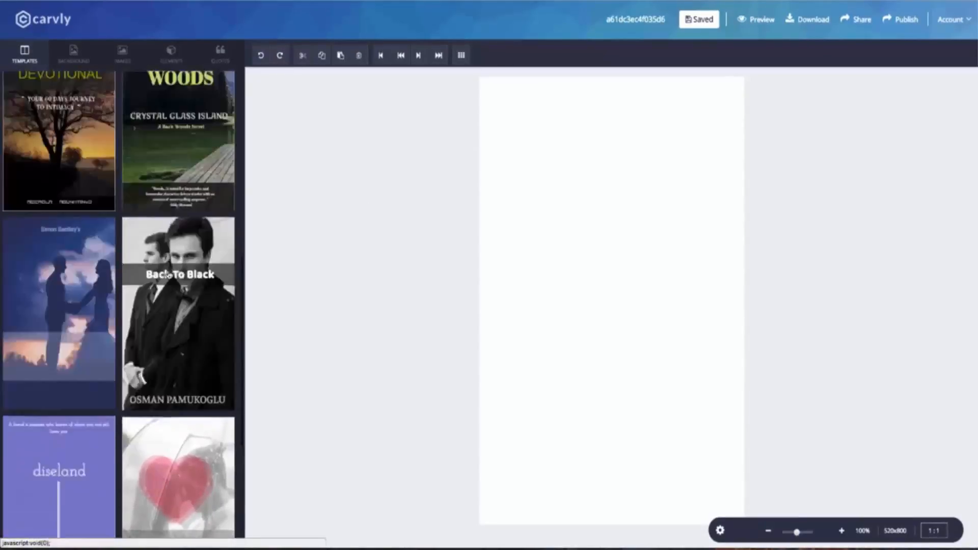
Step: Preview the Images, Elements and Quotes panels, then bring up the page Background colour options
{"action": "left_click", "coordinate": [124, 63]}
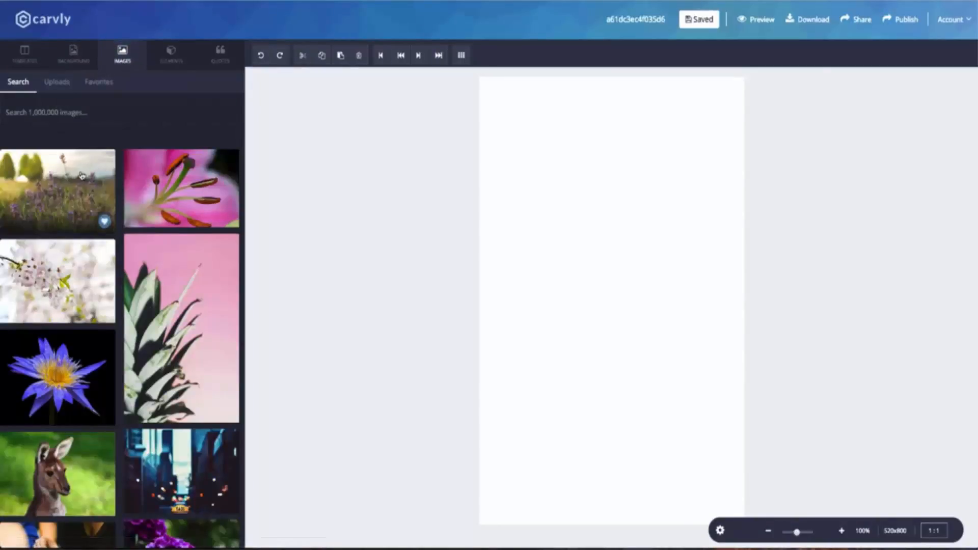
{"action": "scroll", "coordinate": [81, 176], "scroll_direction": "down", "scroll_amount": 15}
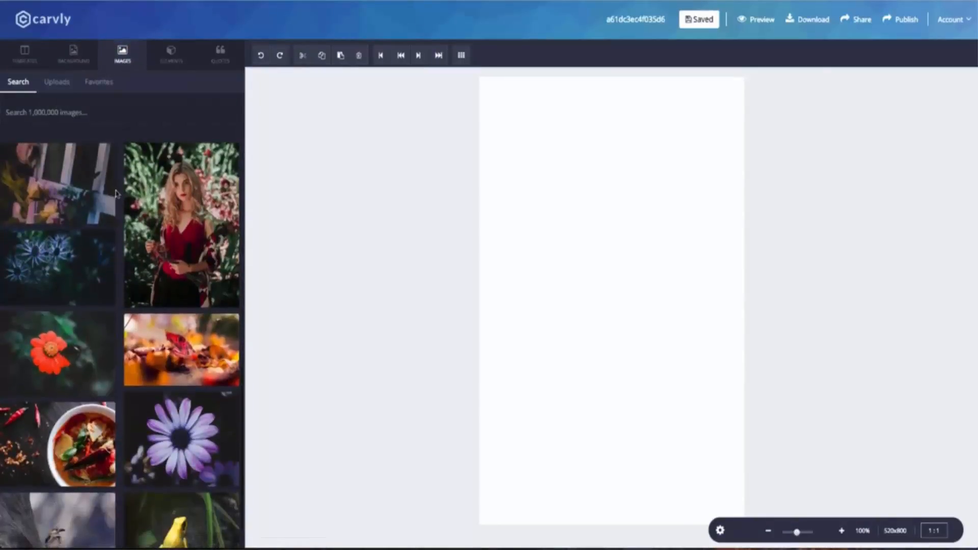
{"action": "scroll", "coordinate": [116, 193], "scroll_direction": "down", "scroll_amount": 3}
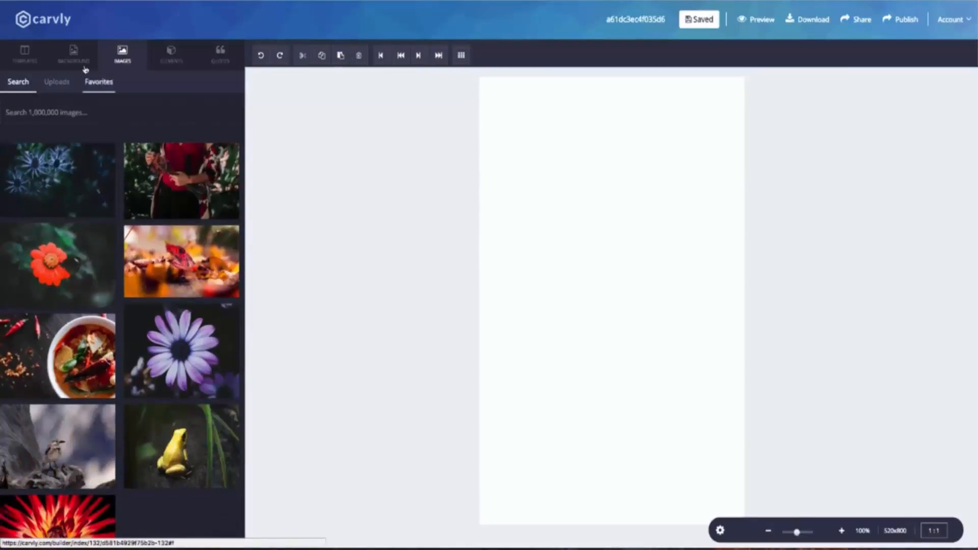
{"action": "left_click", "coordinate": [170, 57]}
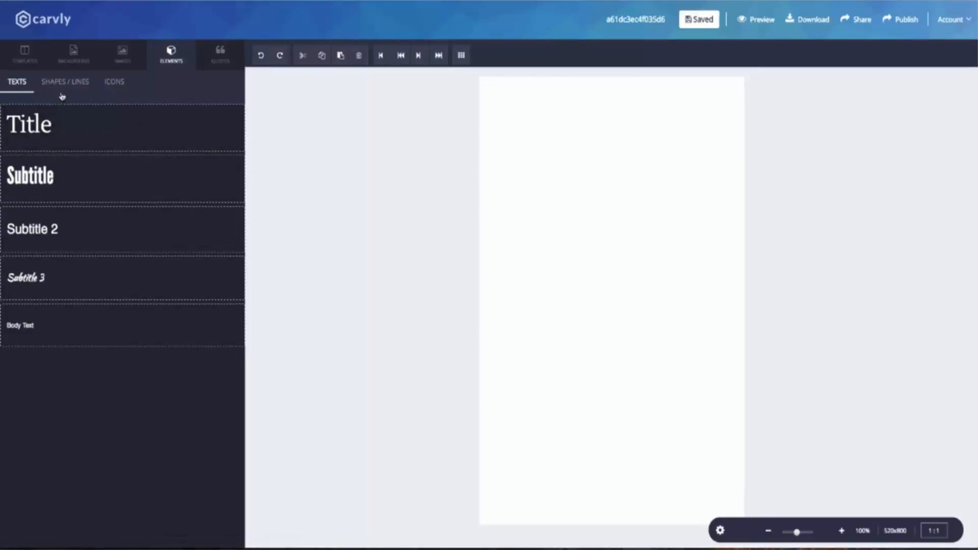
{"action": "left_click", "coordinate": [214, 67]}
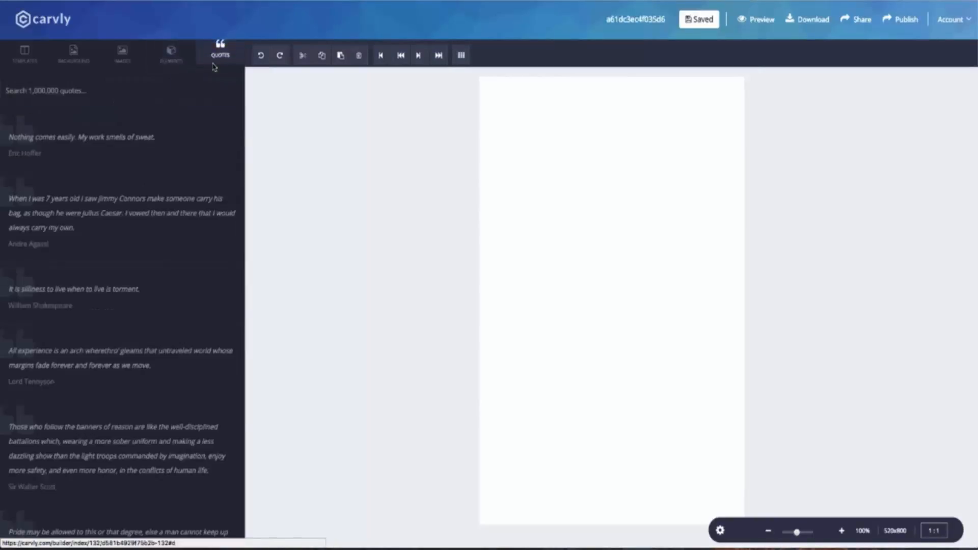
{"action": "scroll", "coordinate": [58, 153], "scroll_direction": "down", "scroll_amount": 4}
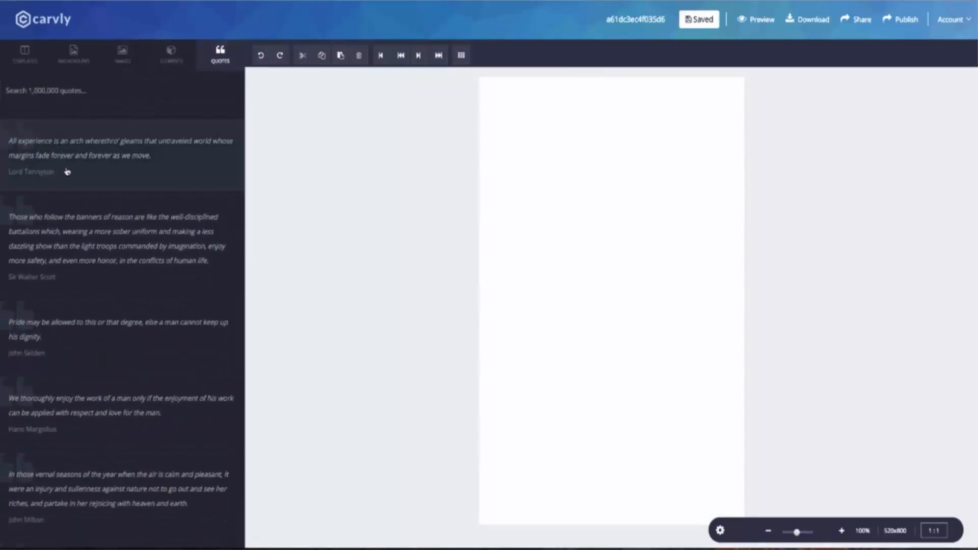
{"action": "left_click", "coordinate": [72, 62]}
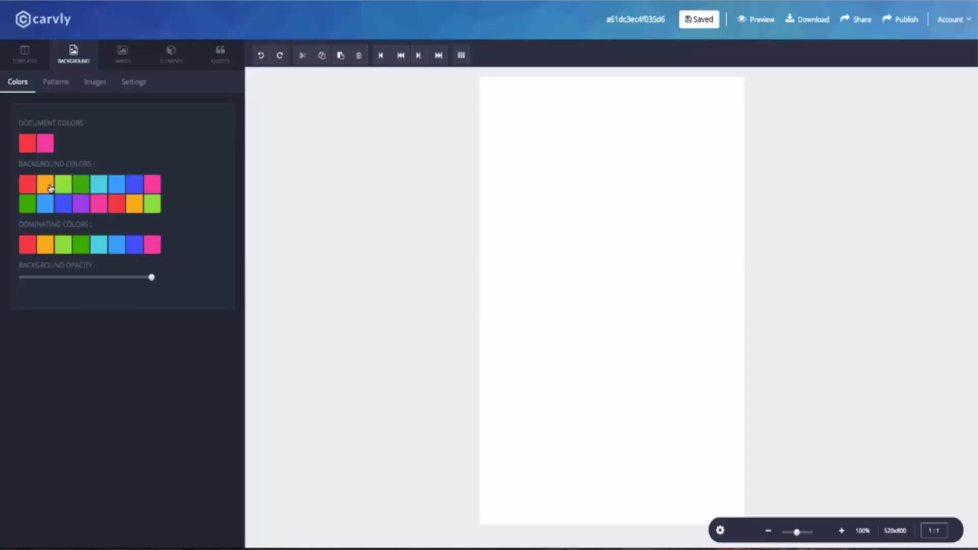
Step: Search background stock photos for 'fitness' and set the runner-on-country-road photo as the background
{"action": "left_click", "coordinate": [89, 84]}
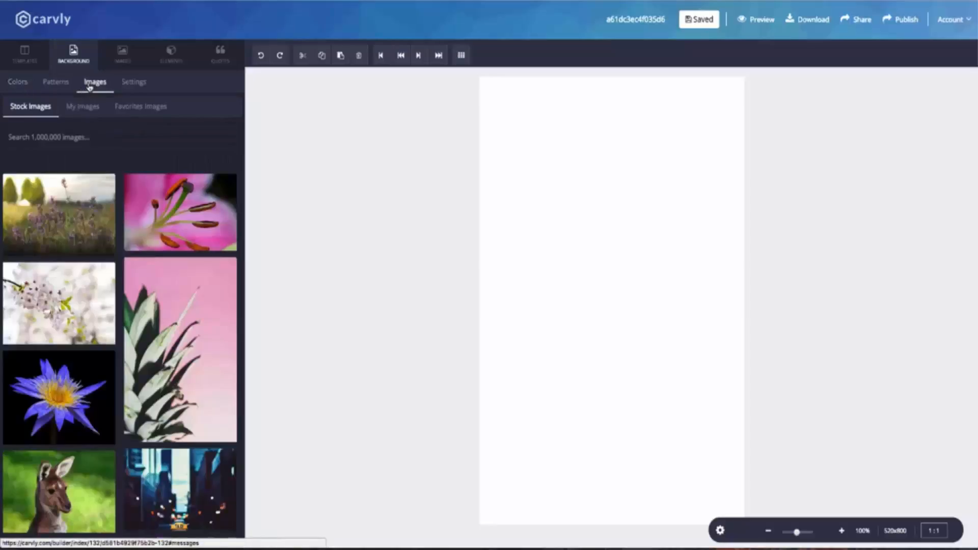
{"action": "type", "text": "fitness"}
{"action": "key", "text": "Return"}
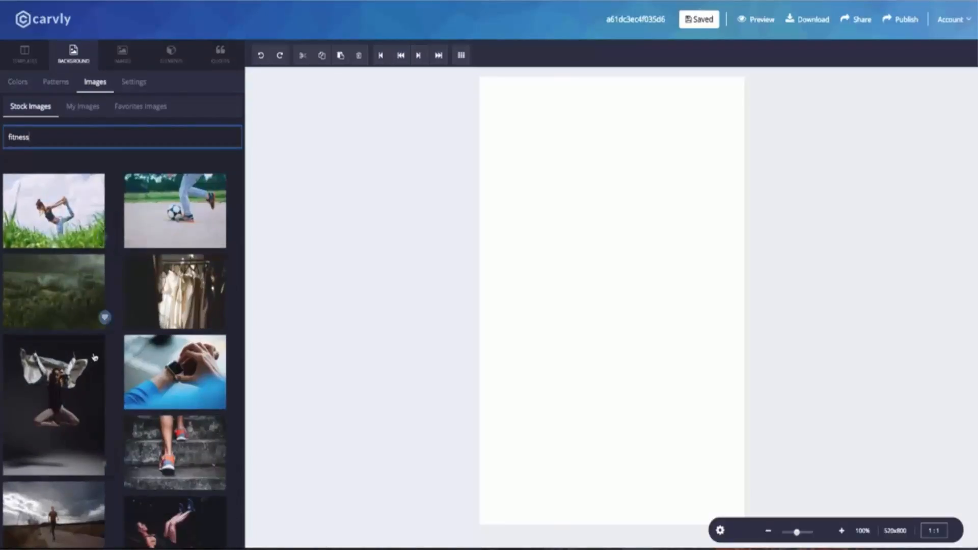
{"action": "scroll", "coordinate": [95, 357], "scroll_direction": "down", "scroll_amount": 15}
{"action": "scroll", "coordinate": [94, 356], "scroll_direction": "down", "scroll_amount": 20}
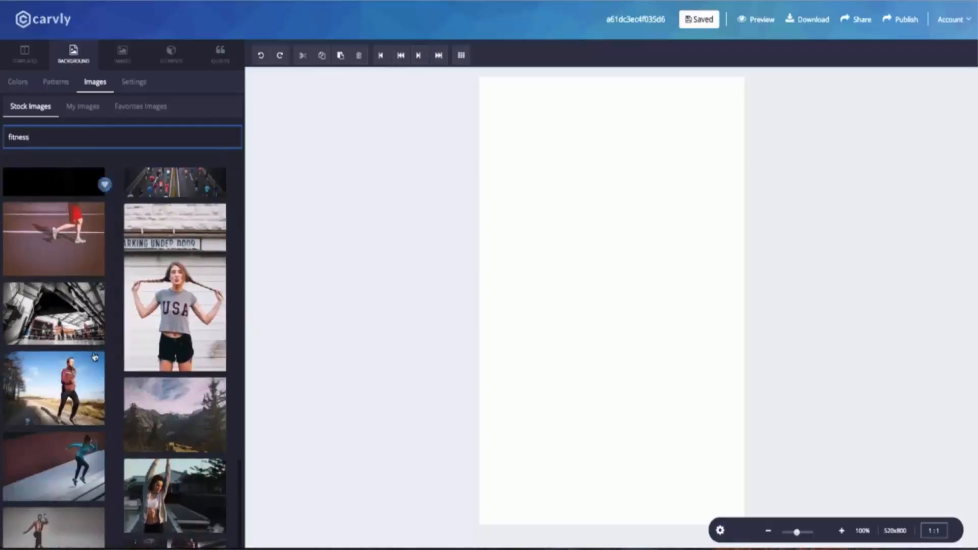
{"action": "scroll", "coordinate": [94, 357], "scroll_direction": "down", "scroll_amount": 20}
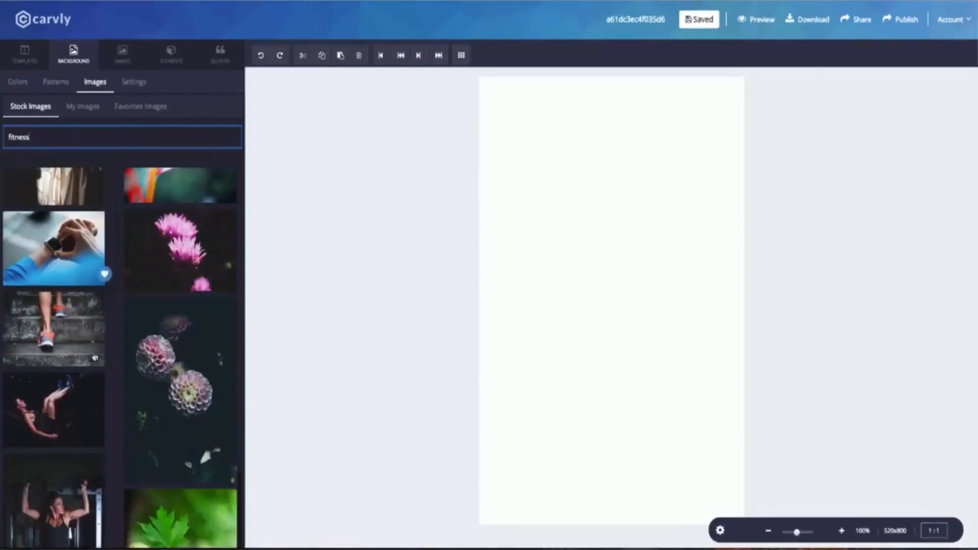
{"action": "scroll", "coordinate": [94, 357], "scroll_direction": "up", "scroll_amount": 6}
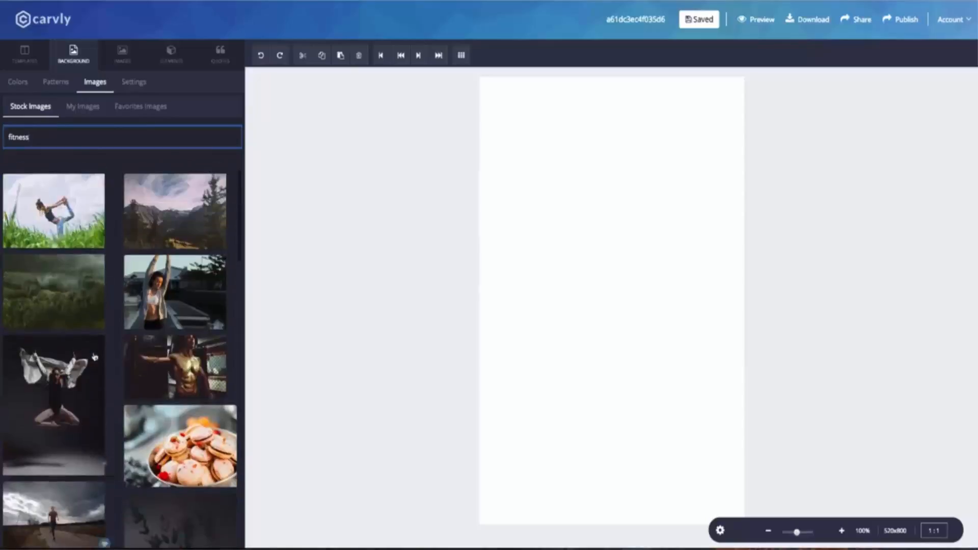
{"action": "scroll", "coordinate": [94, 357], "scroll_direction": "down", "scroll_amount": 5}
{"action": "left_click", "coordinate": [74, 290]}
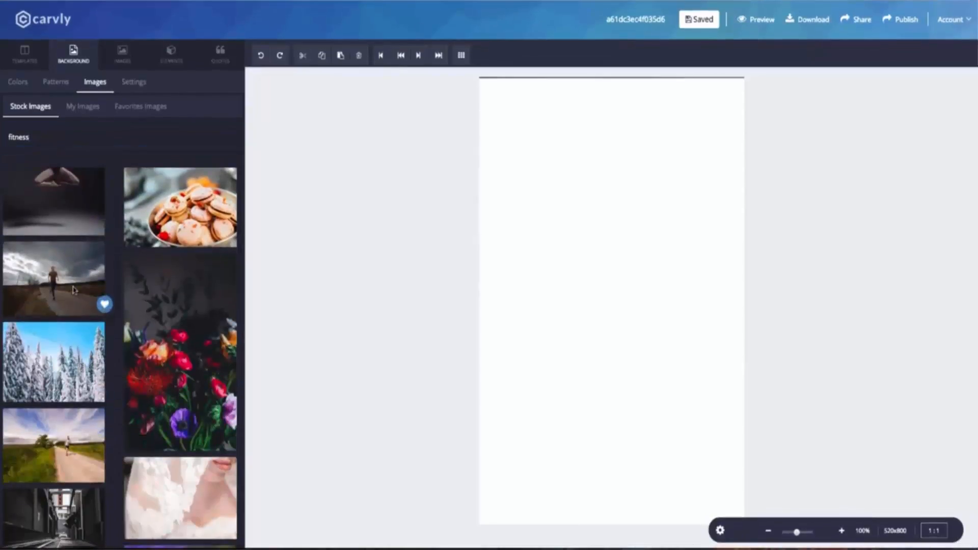
Step: Enlarge the background photo and shift it sideways and vertically to centre the runner under the clouds
{"action": "left_click", "coordinate": [134, 83]}
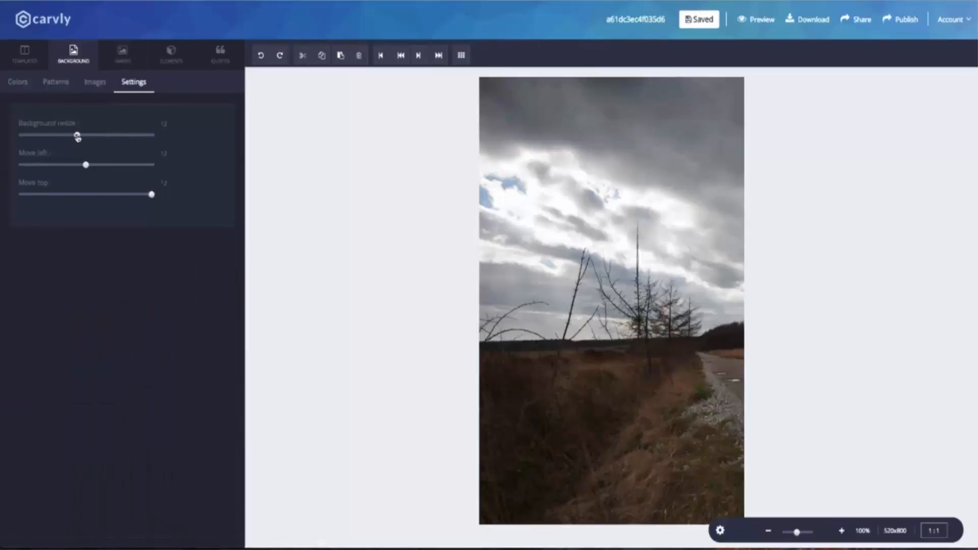
{"action": "left_click_drag", "start_coordinate": [77, 137], "coordinate": [95, 138]}
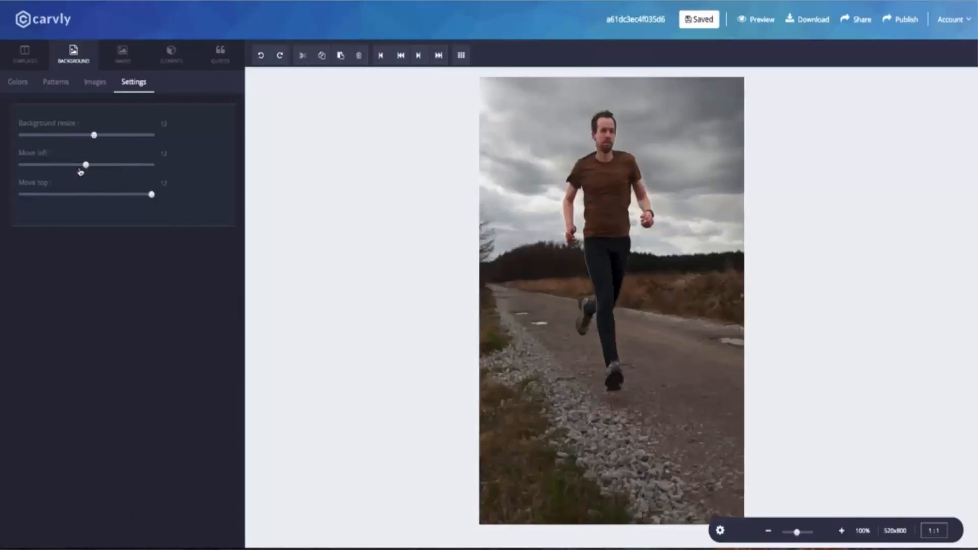
{"action": "mouse_move", "coordinate": [81, 172]}
{"action": "left_mouse_down"}
{"action": "mouse_move", "coordinate": [45, 169]}
{"action": "mouse_move", "coordinate": [137, 169]}
{"action": "mouse_move", "coordinate": [86, 176]}
{"action": "left_mouse_up"}
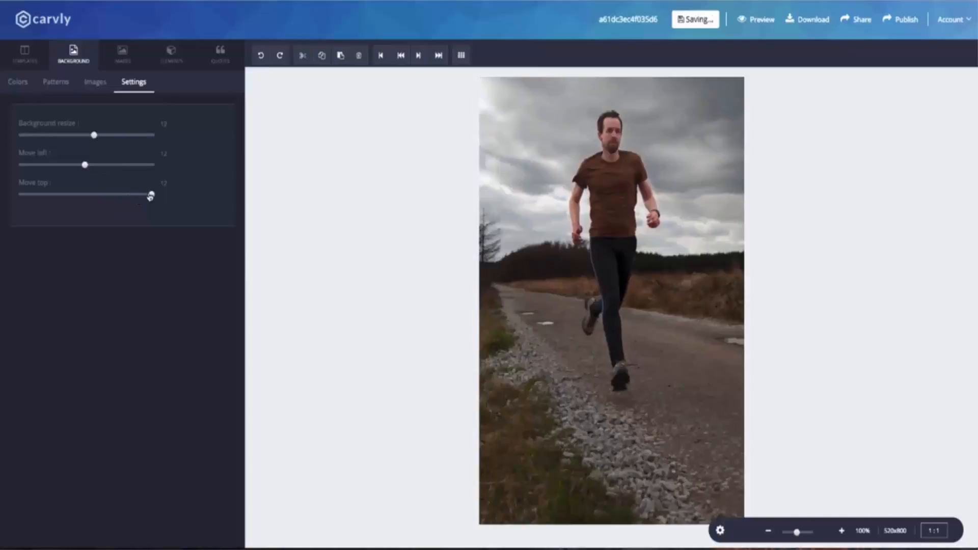
{"action": "left_click_drag", "start_coordinate": [151, 197], "coordinate": [71, 167]}
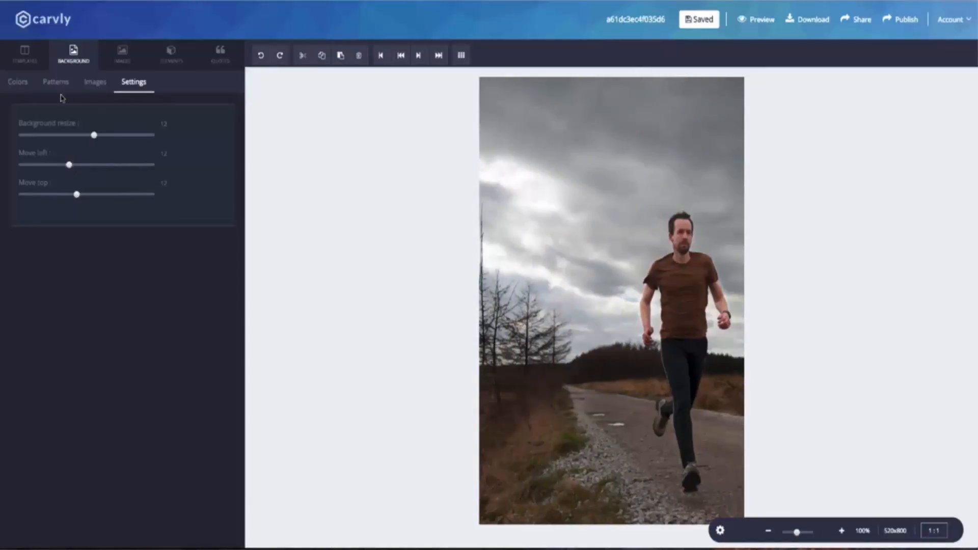
Step: Set the first document colour to a very dark red
{"action": "left_click", "coordinate": [18, 83]}
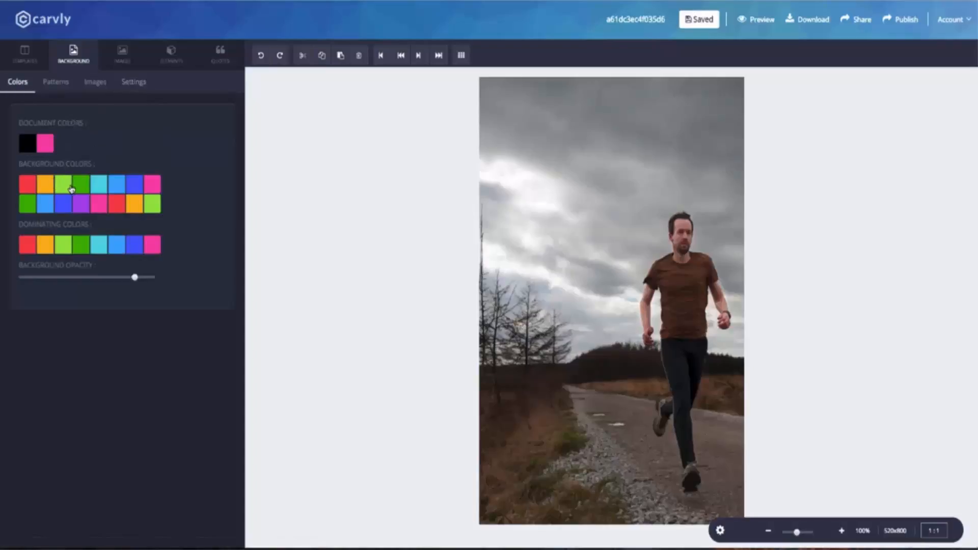
{"action": "left_click", "coordinate": [28, 149]}
{"action": "left_click", "coordinate": [55, 234]}
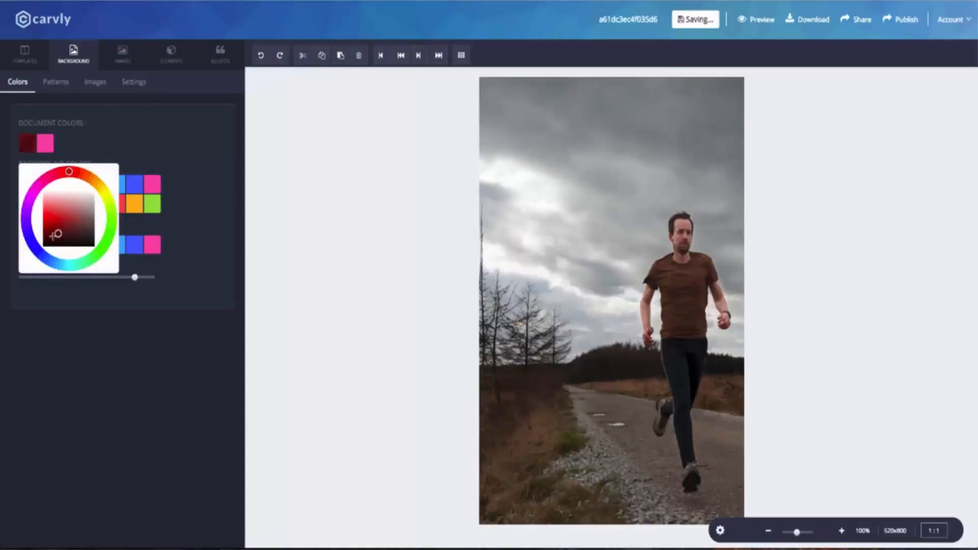
Step: Tint the running-man background photo soft blue and fine-tune the tint's opacity
{"action": "mouse_move", "coordinate": [134, 277]}
{"action": "left_mouse_down"}
{"action": "mouse_move", "coordinate": [97, 278]}
{"action": "mouse_move", "coordinate": [117, 278]}
{"action": "left_mouse_up"}
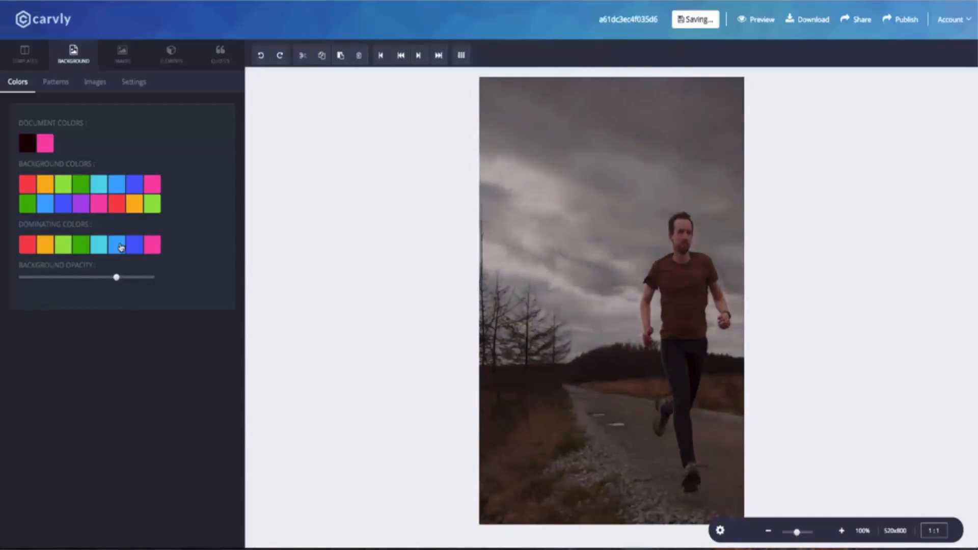
{"action": "left_click", "coordinate": [135, 248]}
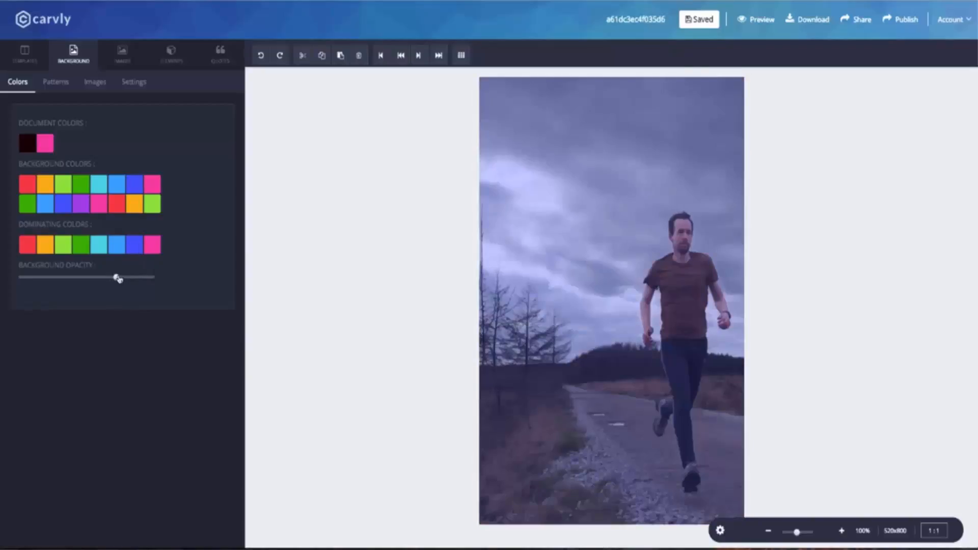
{"action": "mouse_move", "coordinate": [118, 279]}
{"action": "left_mouse_down"}
{"action": "mouse_move", "coordinate": [92, 278]}
{"action": "mouse_move", "coordinate": [116, 281]}
{"action": "left_mouse_up"}
{"action": "left_click", "coordinate": [127, 278]}
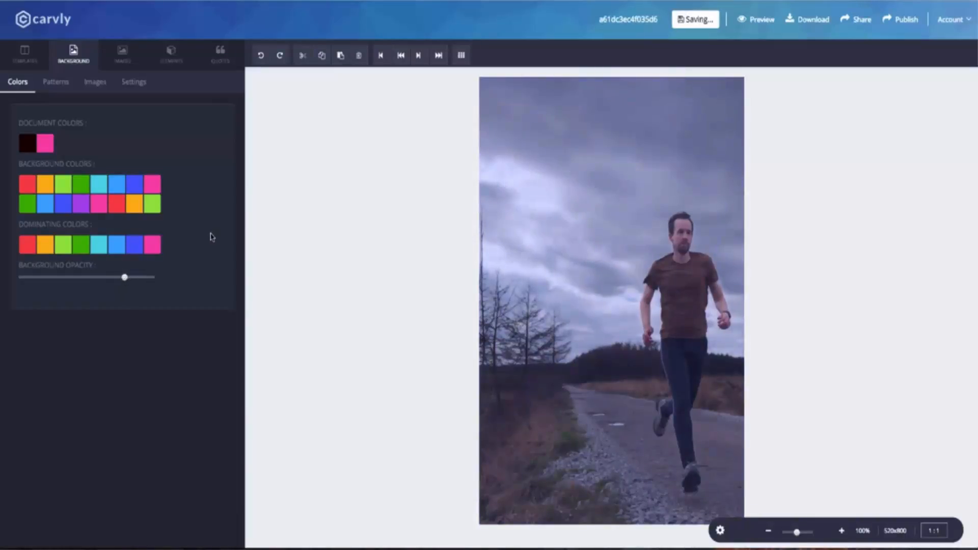
{"action": "left_click", "coordinate": [220, 53]}
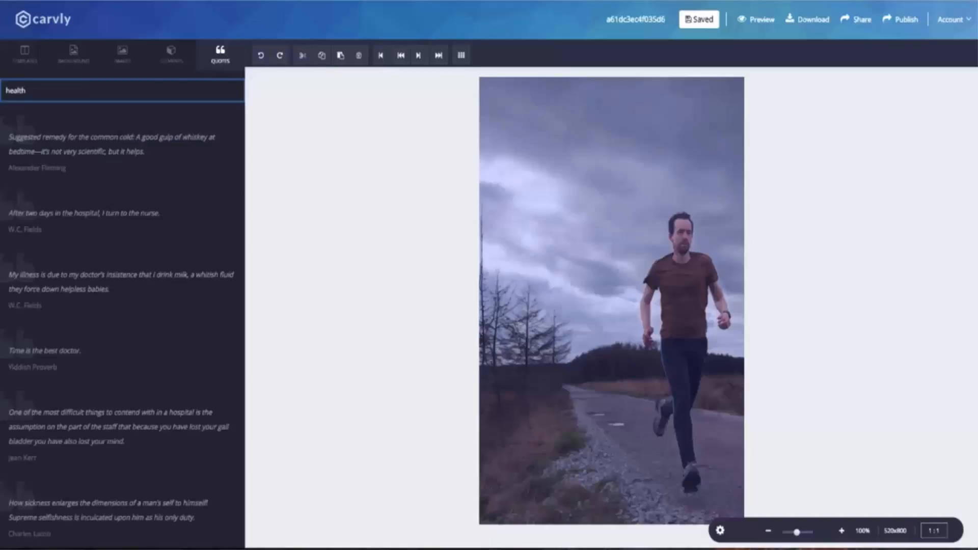
Step: Add Cher's 'If it came in a bottle' fitness quote from the 'health' quotes
{"action": "scroll", "coordinate": [85, 216], "scroll_direction": "down", "scroll_amount": 3}
{"action": "scroll", "coordinate": [72, 216], "scroll_direction": "up", "scroll_amount": 2}
{"action": "scroll", "coordinate": [74, 221], "scroll_direction": "down", "scroll_amount": 1}
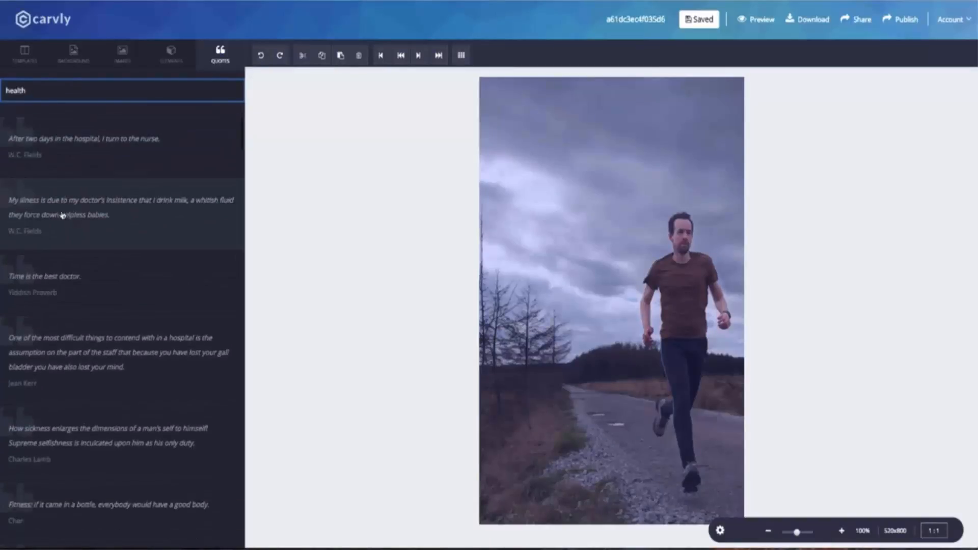
{"action": "scroll", "coordinate": [69, 214], "scroll_direction": "down", "scroll_amount": 5}
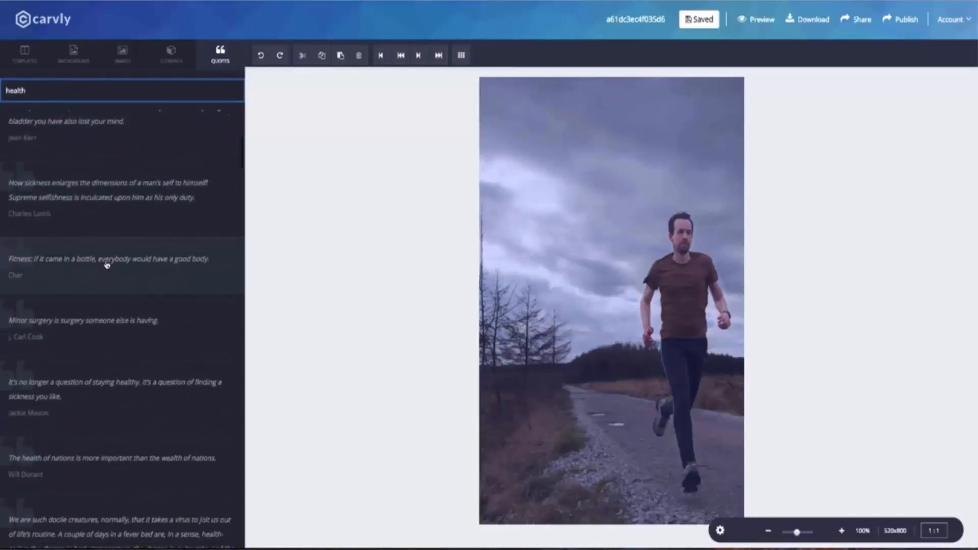
{"action": "left_click", "coordinate": [101, 256]}
Step: Move the quote to the lower page with the Cher credit just beneath it
{"action": "left_click_drag", "start_coordinate": [632, 138], "coordinate": [608, 160]}
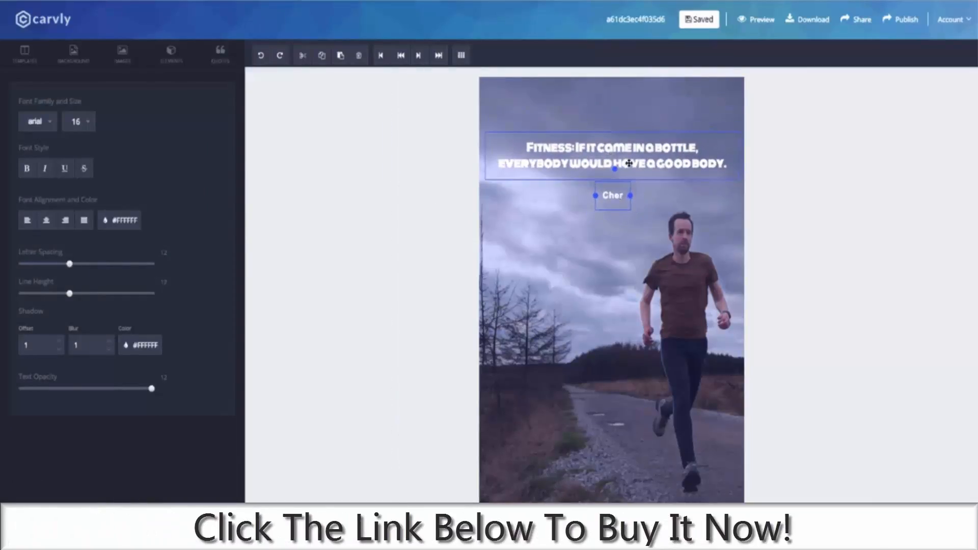
{"action": "left_click_drag", "start_coordinate": [627, 164], "coordinate": [625, 425]}
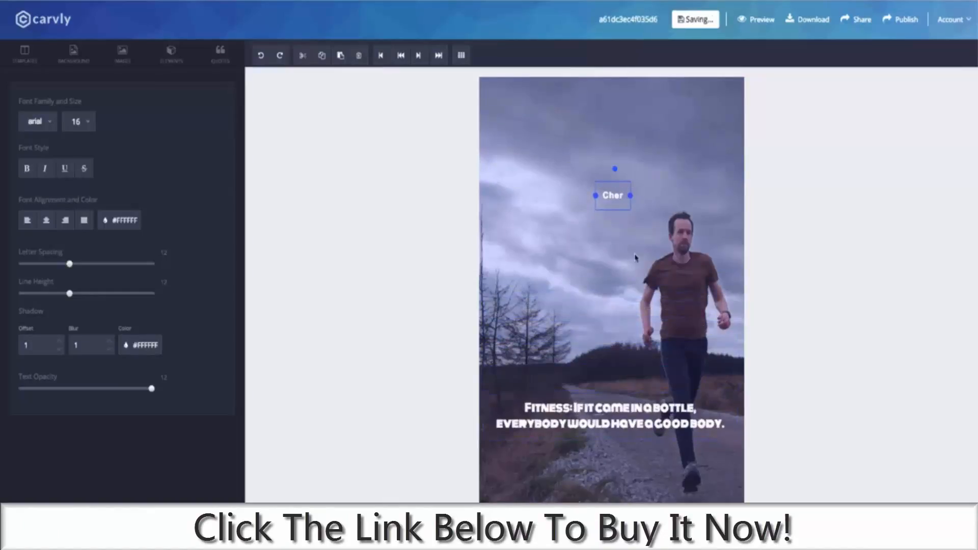
{"action": "left_click_drag", "start_coordinate": [620, 195], "coordinate": [622, 455]}
{"action": "left_click_drag", "start_coordinate": [635, 421], "coordinate": [640, 397]}
{"action": "left_click_drag", "start_coordinate": [617, 454], "coordinate": [636, 396]}
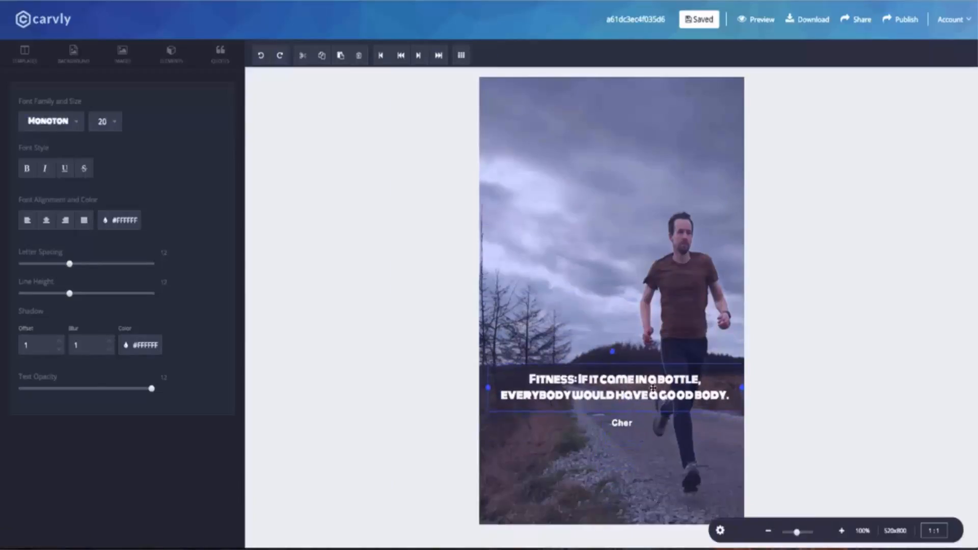
Step: Set the fitness quote to Open Sans at size 25
{"action": "left_click", "coordinate": [77, 124]}
{"action": "scroll", "coordinate": [56, 214], "scroll_direction": "down", "scroll_amount": 5}
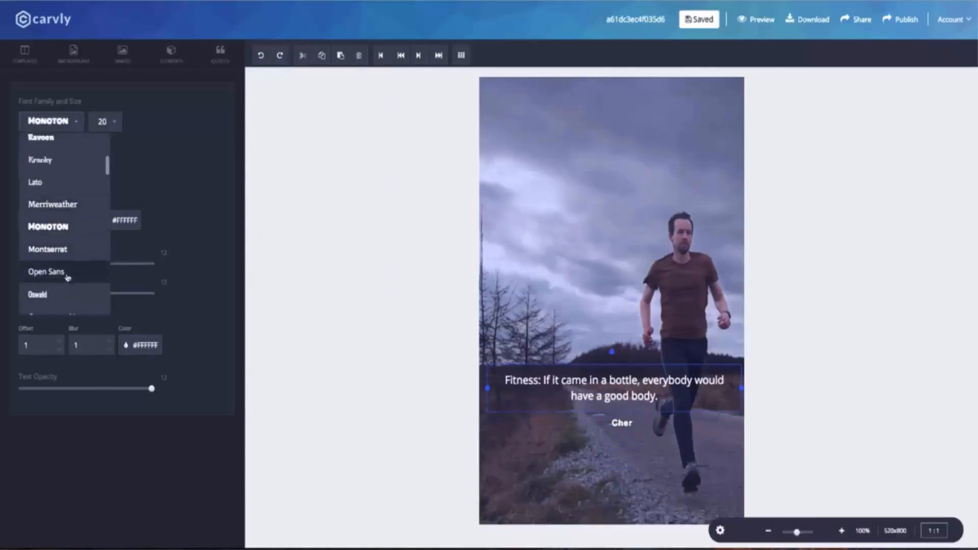
{"action": "left_click", "coordinate": [68, 277]}
{"action": "left_click", "coordinate": [109, 121]}
{"action": "scroll", "coordinate": [112, 214], "scroll_direction": "down", "scroll_amount": 3}
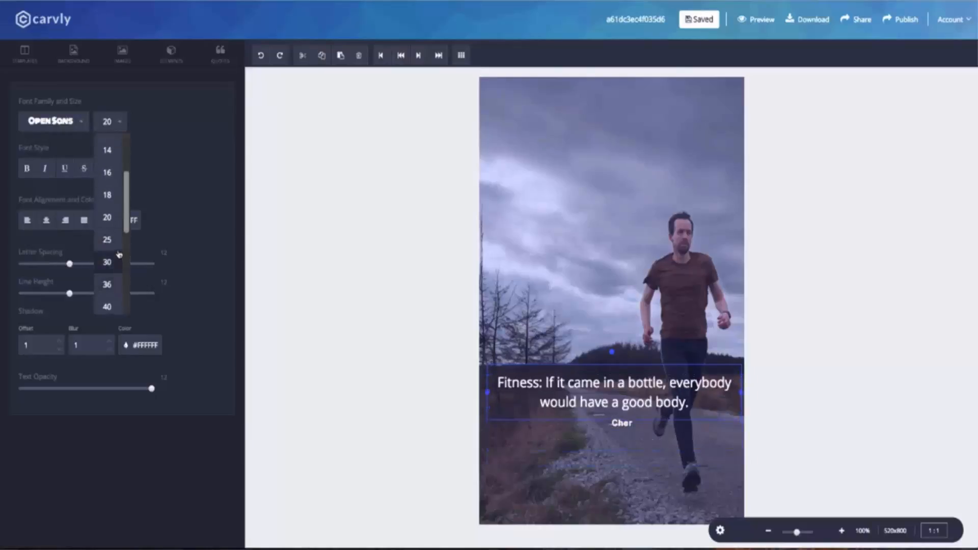
{"action": "left_click", "coordinate": [107, 239]}
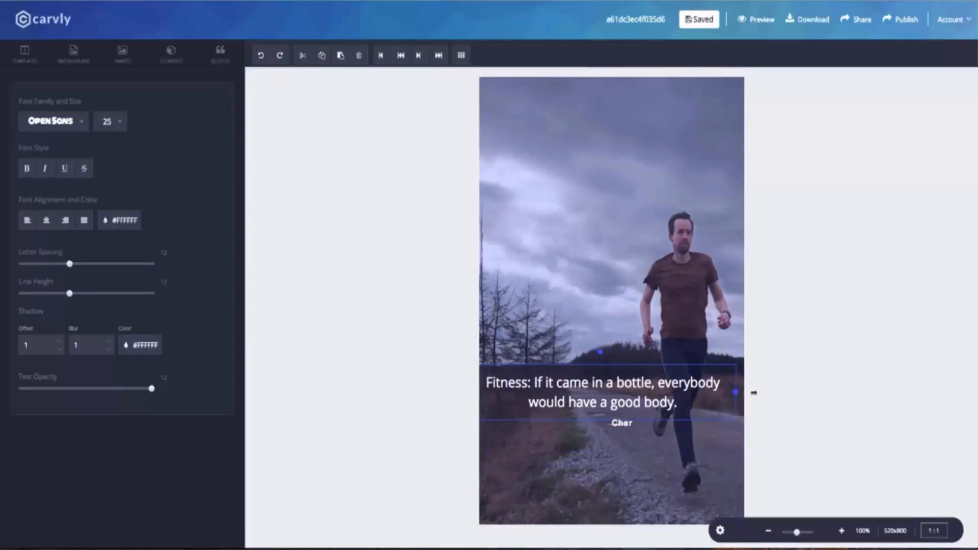
Step: Set the Cher credit's font to Ubuntu
{"action": "left_click", "coordinate": [629, 424]}
{"action": "left_click", "coordinate": [49, 123]}
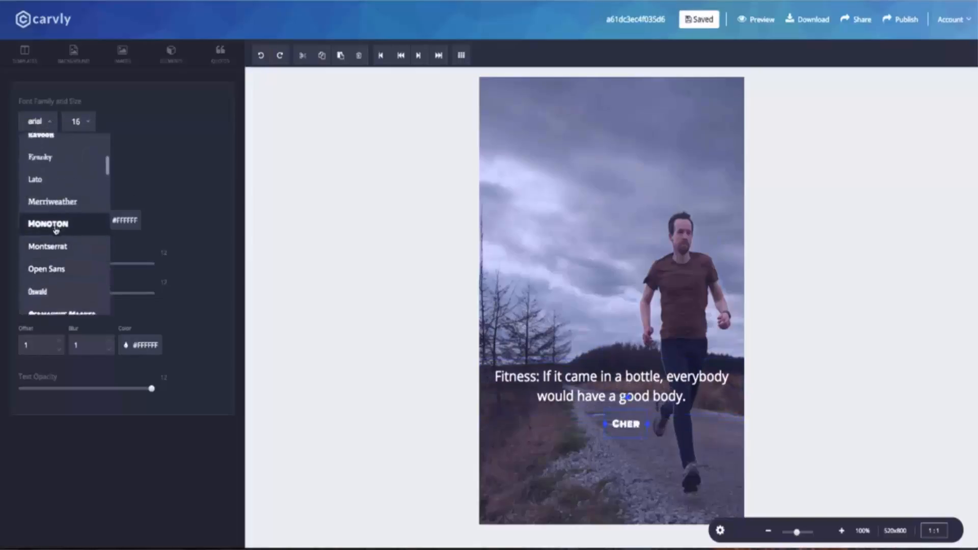
{"action": "scroll", "coordinate": [51, 234], "scroll_direction": "down", "scroll_amount": 10}
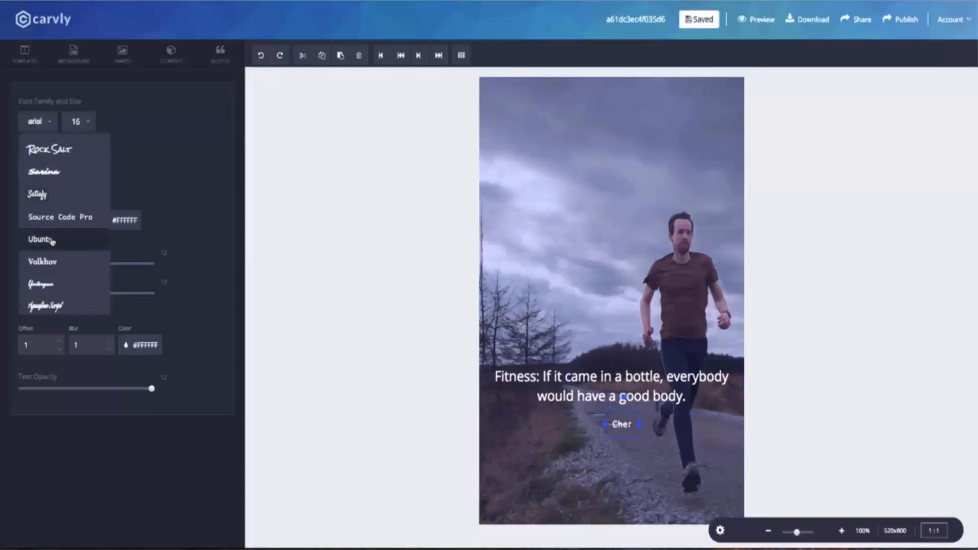
{"action": "left_click", "coordinate": [51, 240]}
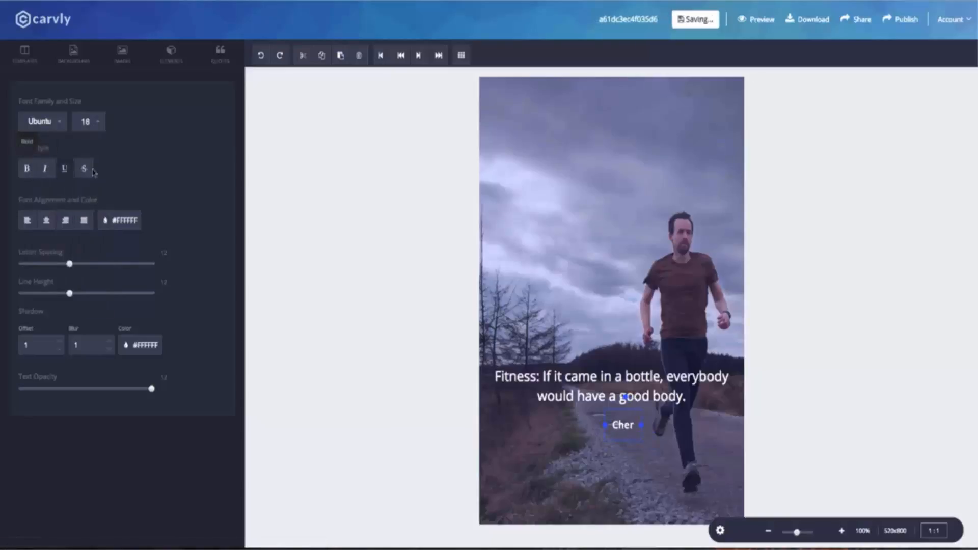
Step: Adjust the quote's letter spacing and try other colours, keeping it white
{"action": "left_click", "coordinate": [545, 376]}
{"action": "left_click_drag", "start_coordinate": [69, 264], "coordinate": [71, 295]}
{"action": "left_click_drag", "start_coordinate": [152, 391], "coordinate": [152, 389]}
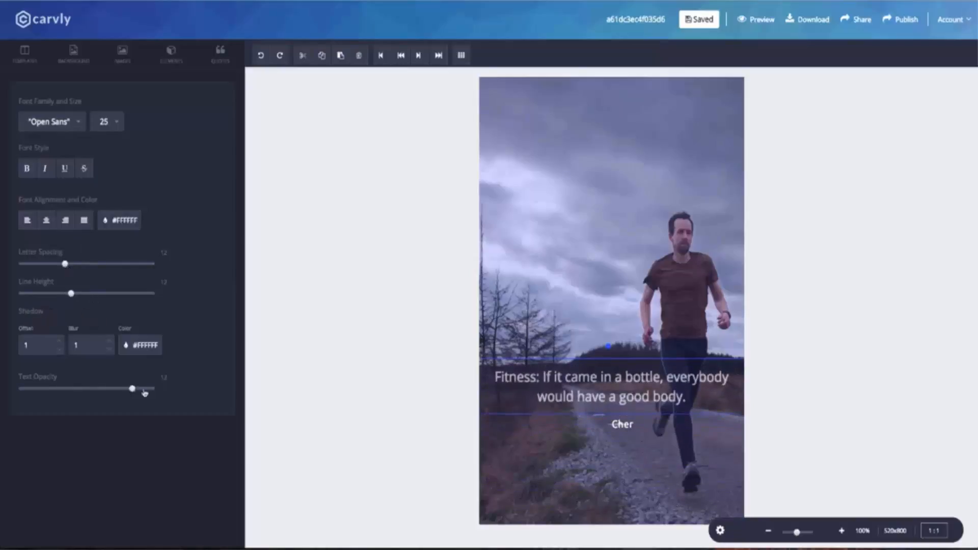
{"action": "left_click", "coordinate": [116, 224]}
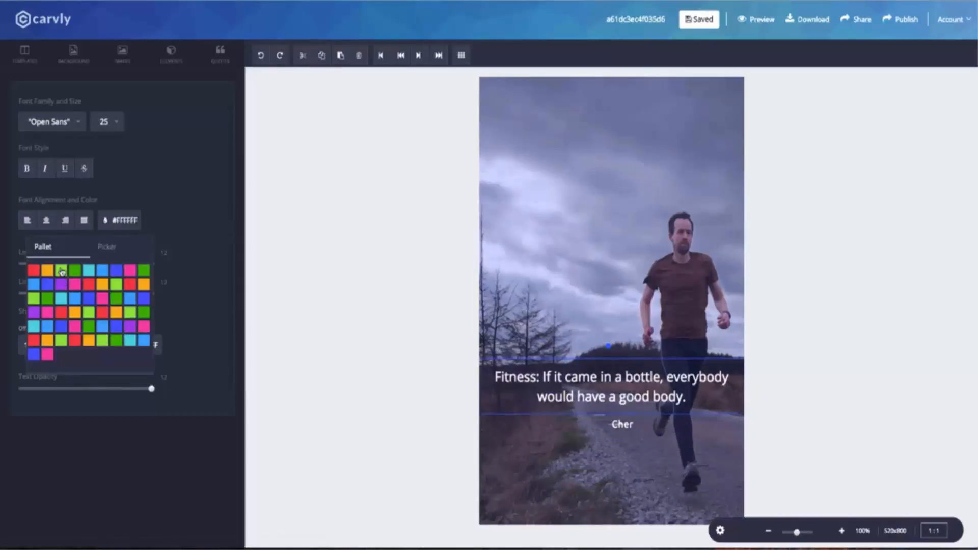
{"action": "left_click", "coordinate": [62, 271]}
{"action": "left_click", "coordinate": [107, 247]}
{"action": "left_click_drag", "start_coordinate": [100, 275], "coordinate": [81, 347]}
{"action": "left_click_drag", "start_coordinate": [75, 334], "coordinate": [59, 277]}
{"action": "left_click", "coordinate": [61, 248]}
{"action": "left_click", "coordinate": [180, 243]}
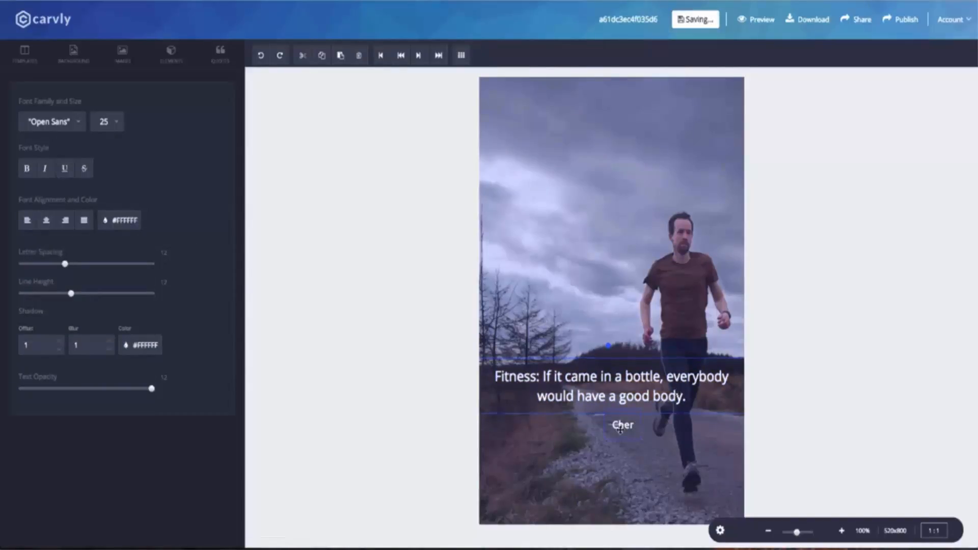
{"action": "left_click", "coordinate": [623, 427]}
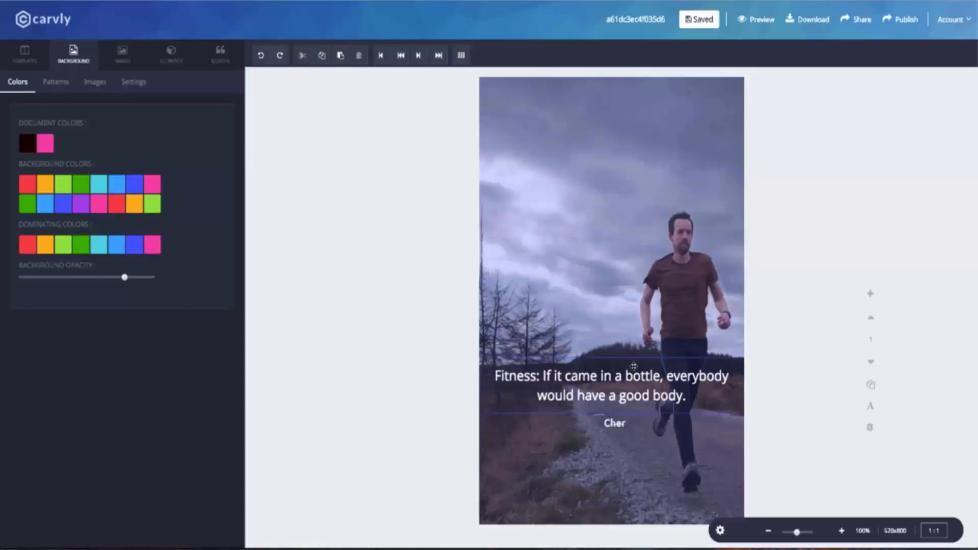
Step: Stretch a black rectangle across the page width behind the quote as a band
{"action": "left_click", "coordinate": [171, 52]}
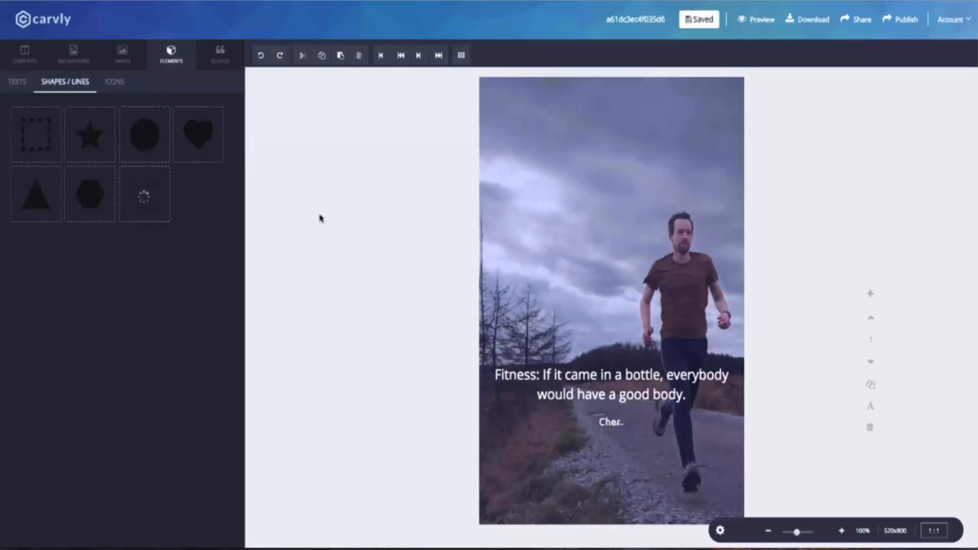
{"action": "left_click_drag", "start_coordinate": [490, 106], "coordinate": [487, 103]}
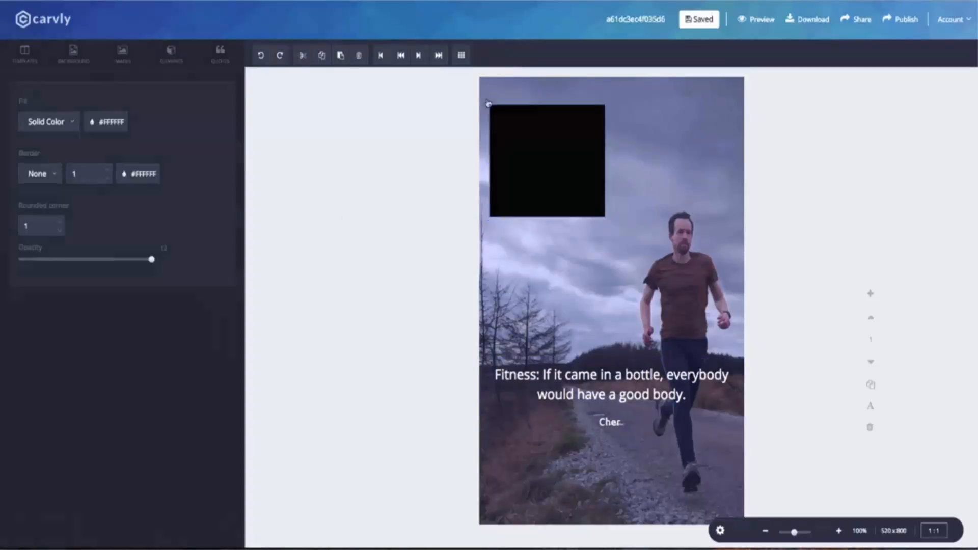
{"action": "left_click_drag", "start_coordinate": [605, 161], "coordinate": [744, 162]}
{"action": "left_click_drag", "start_coordinate": [490, 162], "coordinate": [468, 162]}
{"action": "left_click_drag", "start_coordinate": [529, 153], "coordinate": [532, 389]}
{"action": "left_click", "coordinate": [401, 55]}
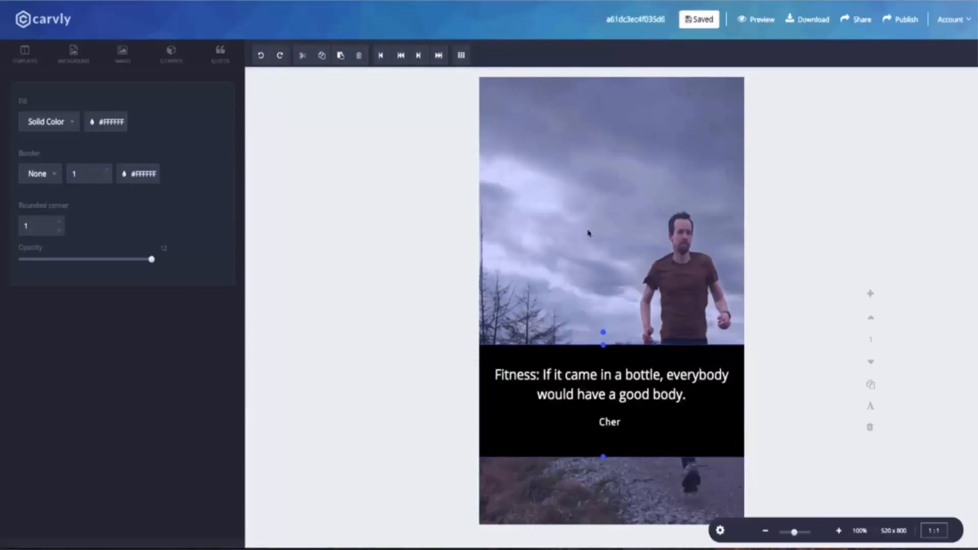
{"action": "left_click_drag", "start_coordinate": [603, 457], "coordinate": [603, 439]}
{"action": "left_click_drag", "start_coordinate": [603, 345], "coordinate": [603, 350]}
Step: Make the band semi-transparent and give it a dark fill colour
{"action": "left_click", "coordinate": [616, 415]}
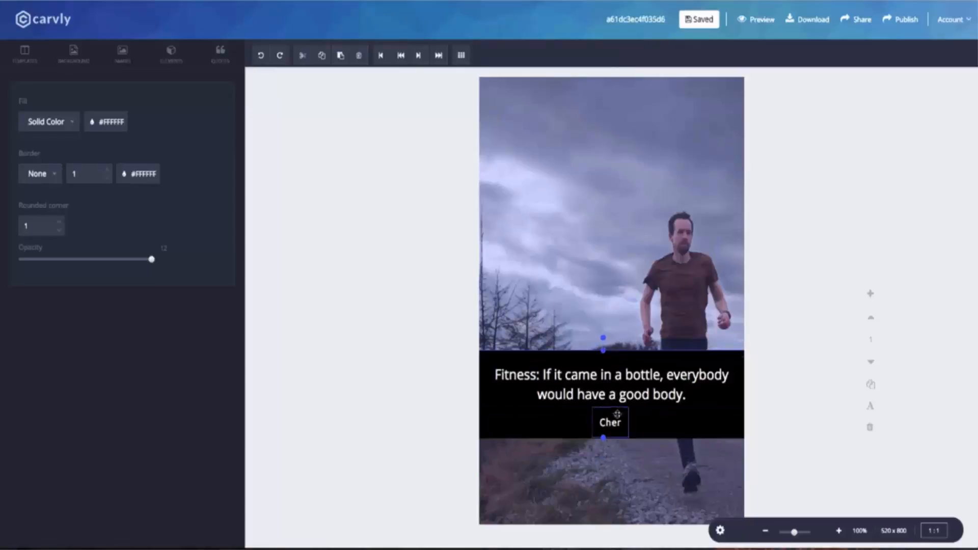
{"action": "left_click", "coordinate": [562, 347]}
{"action": "left_click", "coordinate": [564, 355]}
{"action": "left_click_drag", "start_coordinate": [151, 260], "coordinate": [77, 261]}
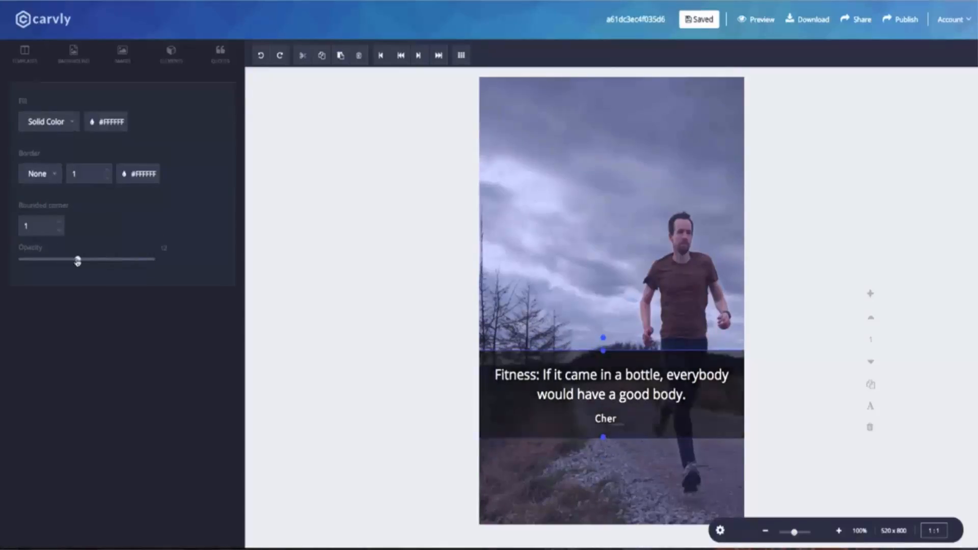
{"action": "left_click", "coordinate": [102, 125]}
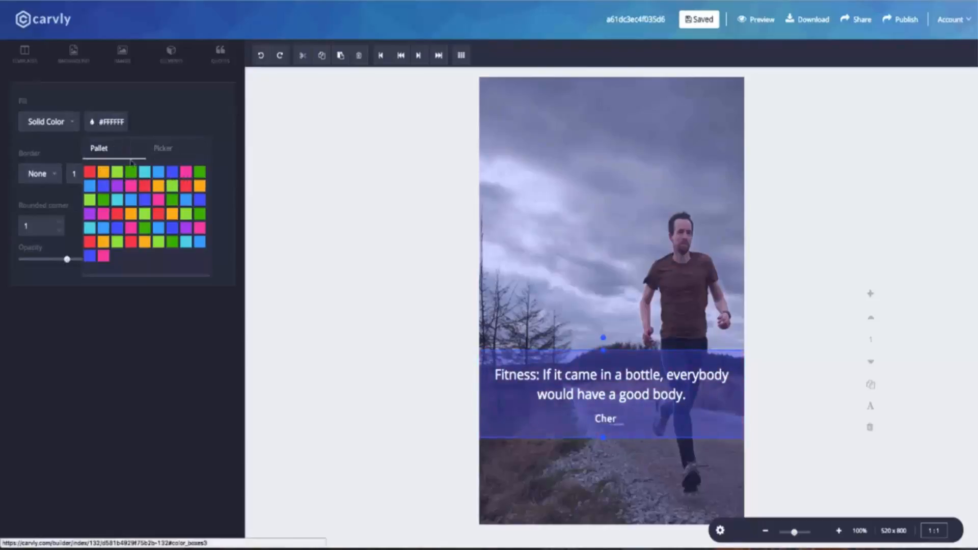
{"action": "left_click", "coordinate": [163, 148]}
{"action": "left_click", "coordinate": [293, 199]}
{"action": "left_click", "coordinate": [171, 54]}
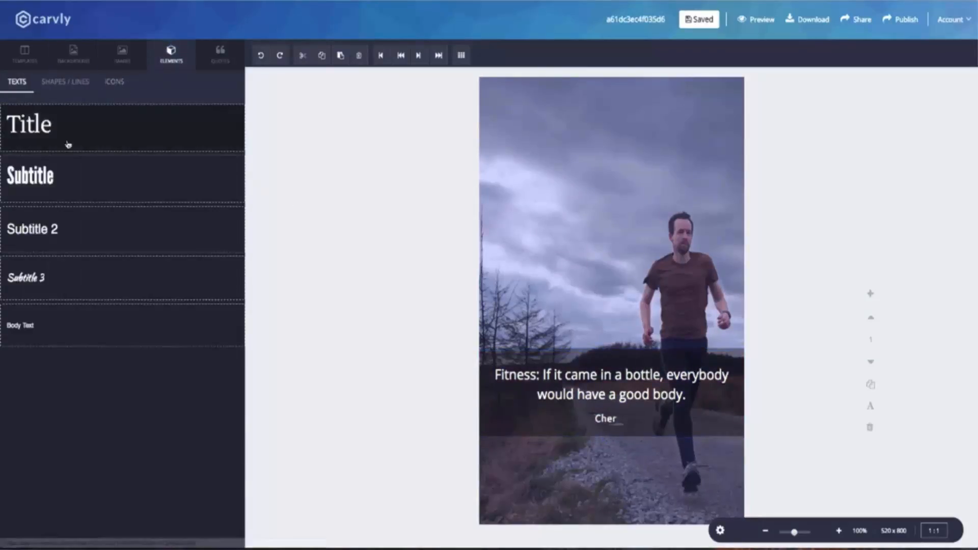
Step: Add a subtitle text box near the page top, widened to fit one line
{"action": "left_click", "coordinate": [49, 183]}
{"action": "left_click_drag", "start_coordinate": [617, 131], "coordinate": [621, 147]}
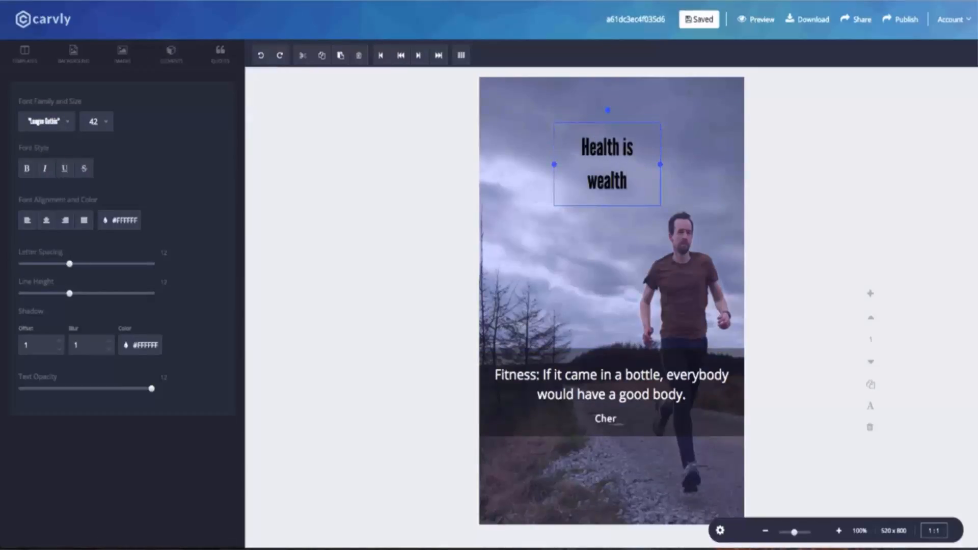
{"action": "mouse_move", "coordinate": [660, 165]}
{"action": "left_mouse_down"}
{"action": "mouse_move", "coordinate": [708, 162]}
{"action": "mouse_move", "coordinate": [737, 147]}
{"action": "left_mouse_up"}
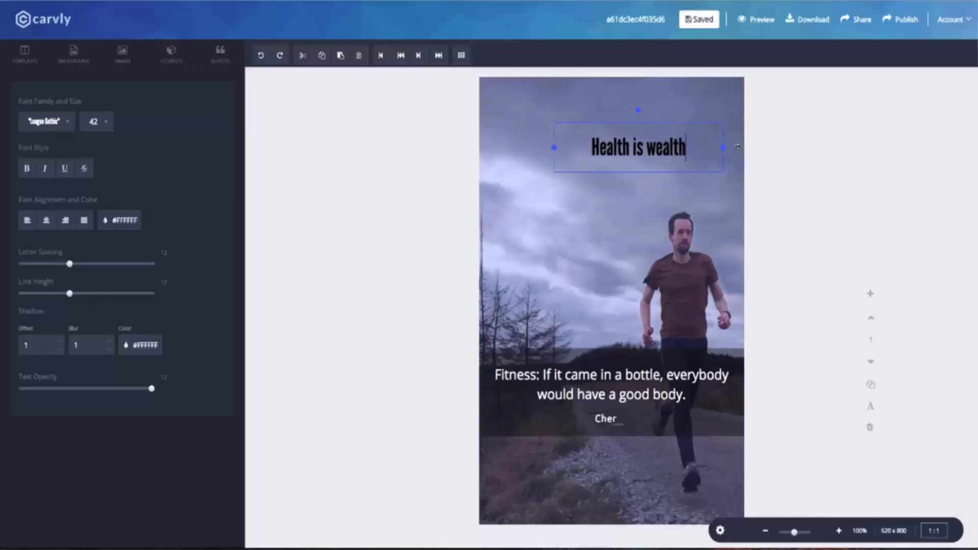
{"action": "left_click_drag", "start_coordinate": [640, 162], "coordinate": [610, 155]}
Step: Set the heading to Codystar at size 50 and nudge it up to the top
{"action": "left_click", "coordinate": [66, 122]}
{"action": "scroll", "coordinate": [62, 204], "scroll_direction": "down", "scroll_amount": 10}
{"action": "scroll", "coordinate": [61, 220], "scroll_direction": "down", "scroll_amount": 8}
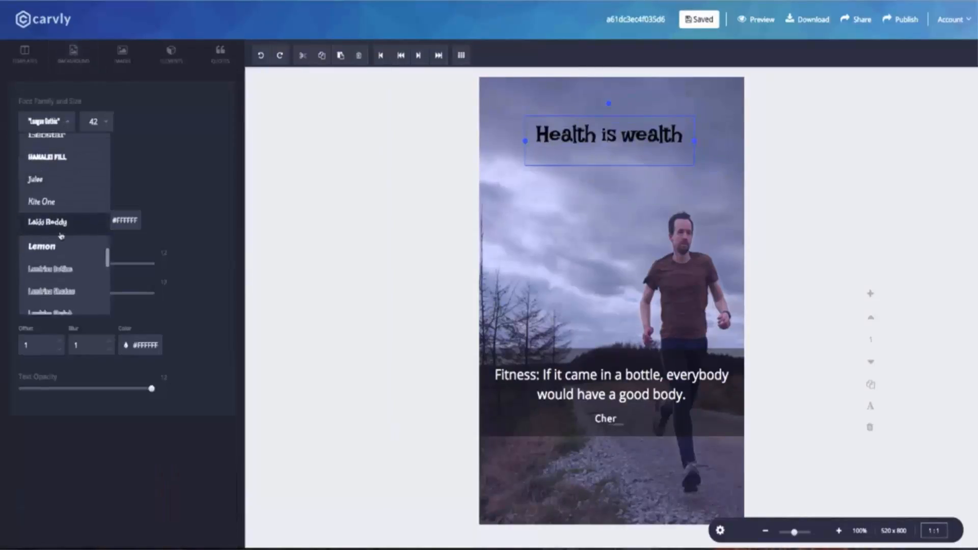
{"action": "scroll", "coordinate": [60, 235], "scroll_direction": "down", "scroll_amount": 10}
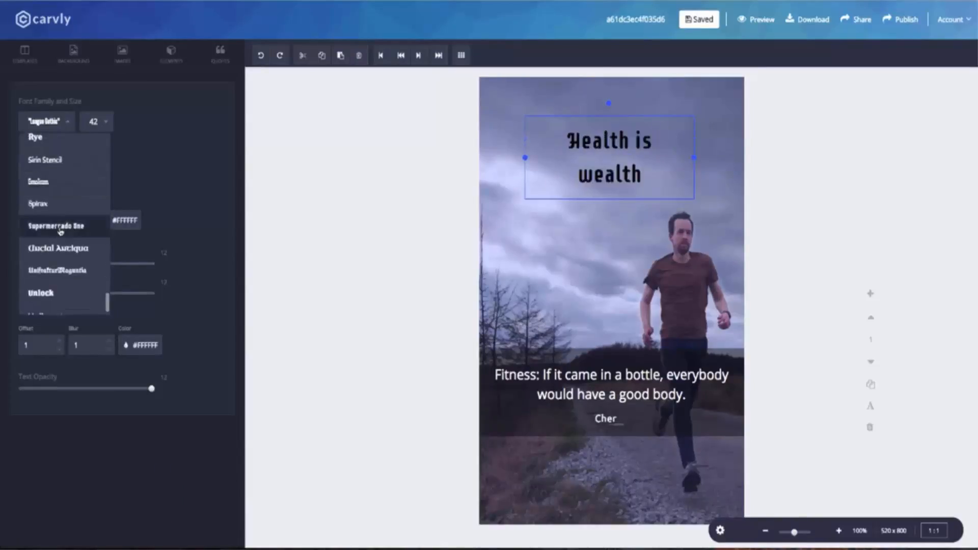
{"action": "left_click", "coordinate": [57, 166]}
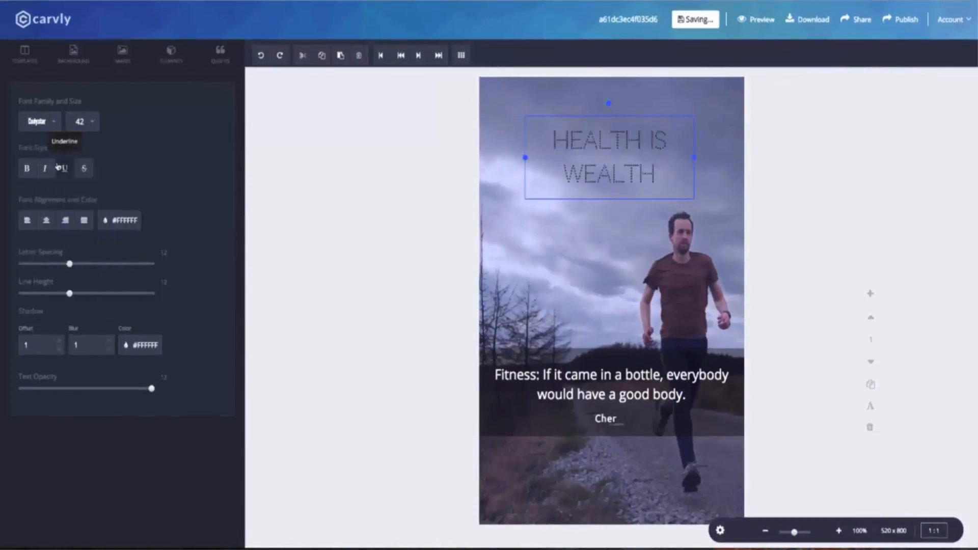
{"action": "left_click", "coordinate": [94, 129]}
{"action": "scroll", "coordinate": [84, 173], "scroll_direction": "down", "scroll_amount": 3}
{"action": "scroll", "coordinate": [84, 173], "scroll_direction": "up", "scroll_amount": 3}
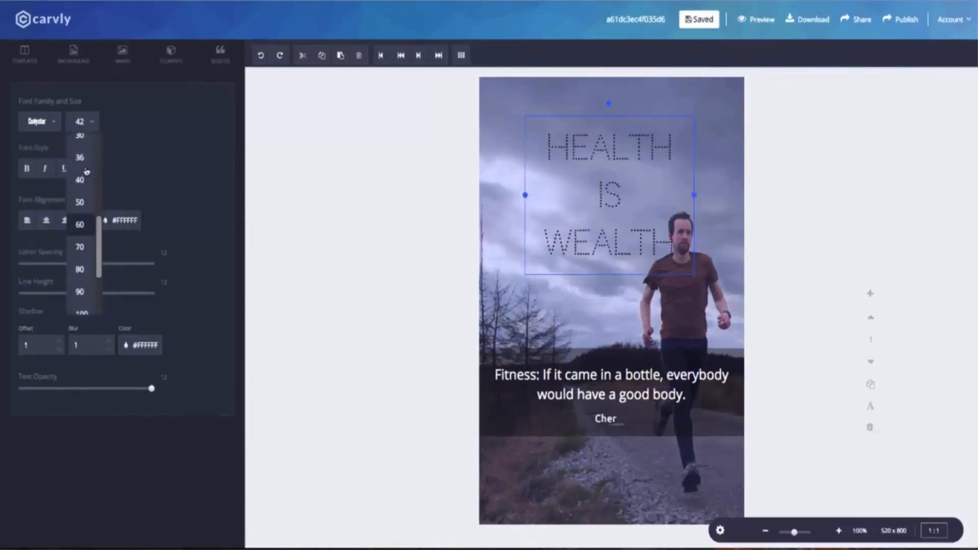
{"action": "scroll", "coordinate": [87, 188], "scroll_direction": "down", "scroll_amount": 1}
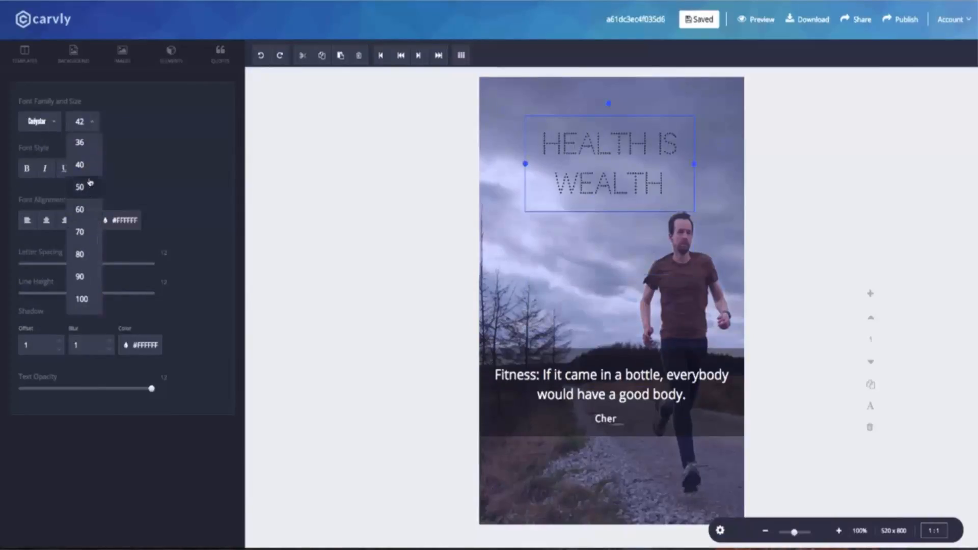
{"action": "left_click", "coordinate": [90, 185]}
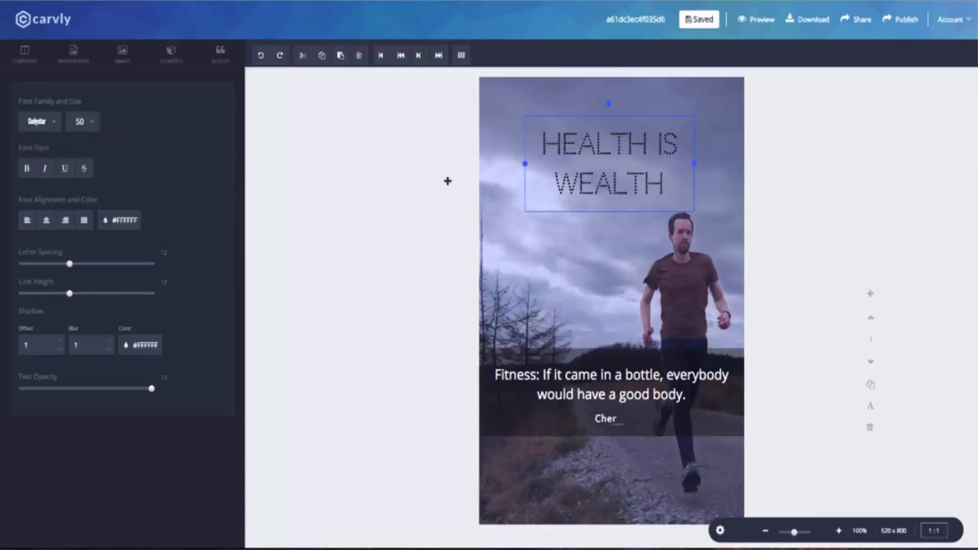
{"action": "left_click_drag", "start_coordinate": [634, 191], "coordinate": [635, 182]}
{"action": "left_click", "coordinate": [650, 232]}
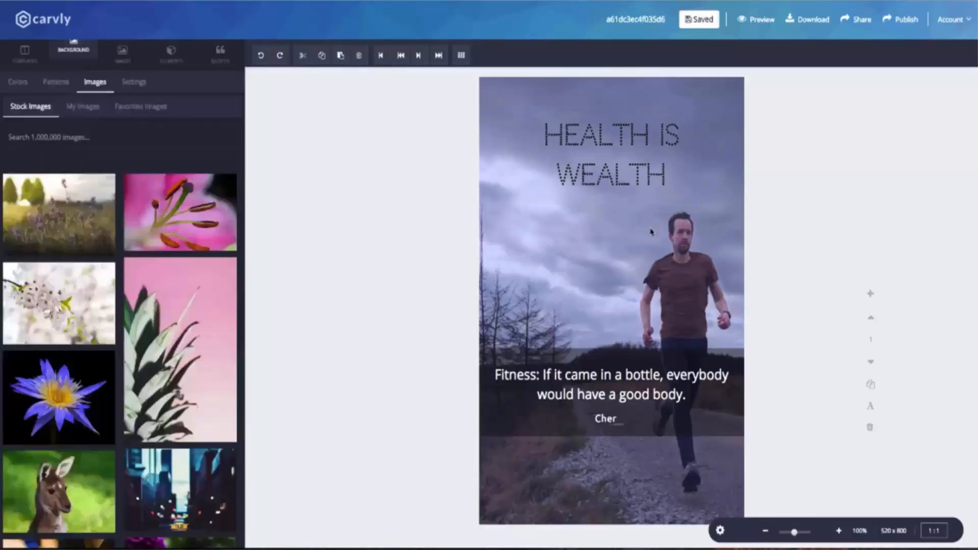
Step: Set the quote to Josefin Slab size 25 and narrow its box onto two lines
{"action": "left_click", "coordinate": [632, 374]}
{"action": "left_click", "coordinate": [57, 126]}
{"action": "scroll", "coordinate": [58, 234], "scroll_direction": "down", "scroll_amount": 3}
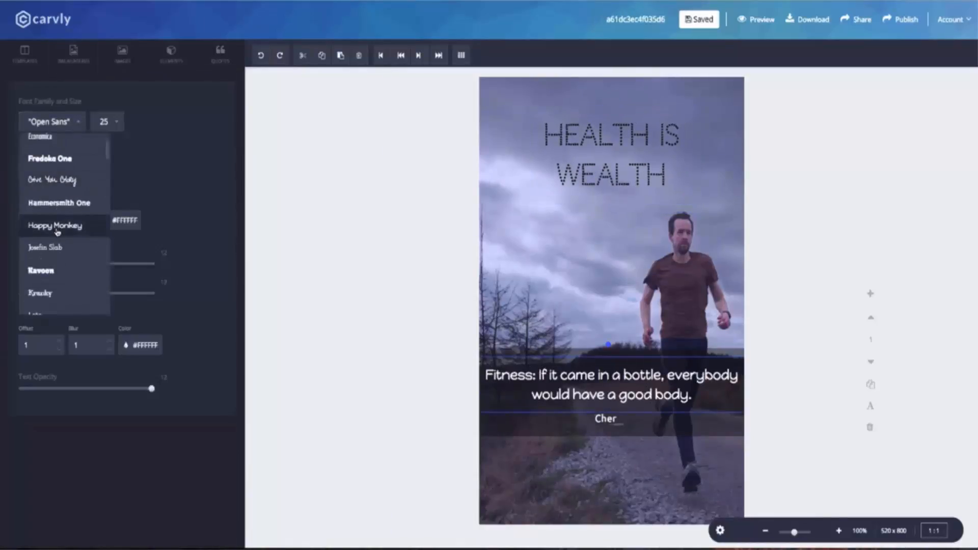
{"action": "scroll", "coordinate": [58, 233], "scroll_direction": "down", "scroll_amount": 1}
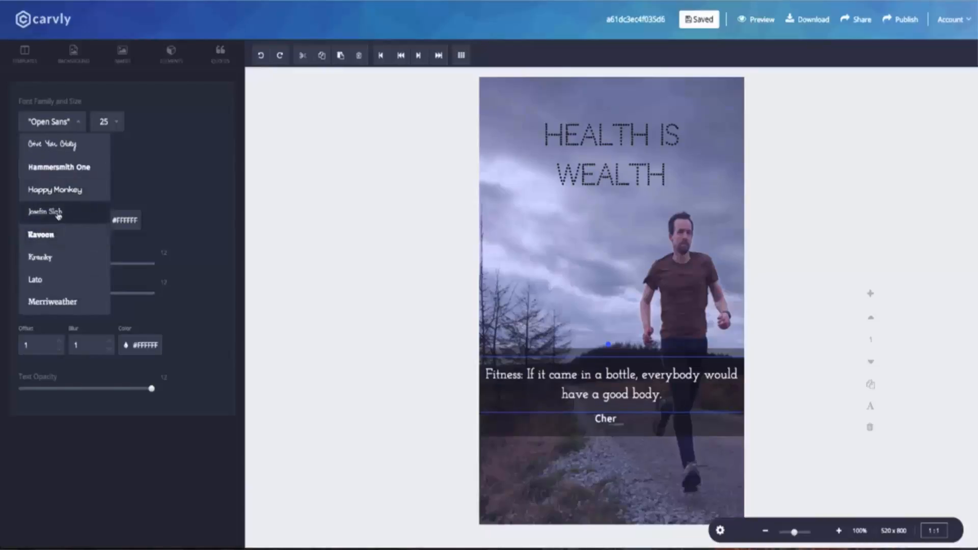
{"action": "left_click", "coordinate": [59, 216]}
{"action": "left_click", "coordinate": [104, 122]}
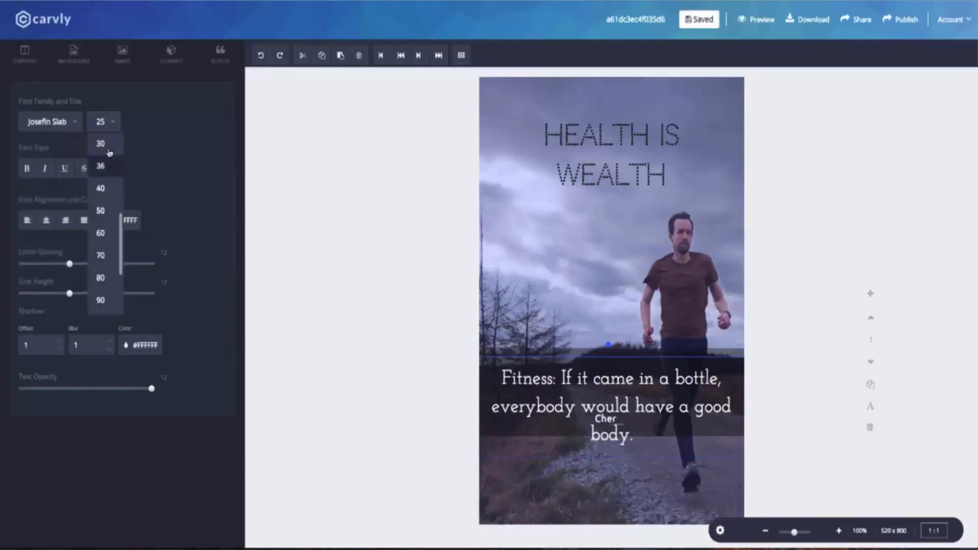
{"action": "left_click", "coordinate": [105, 183]}
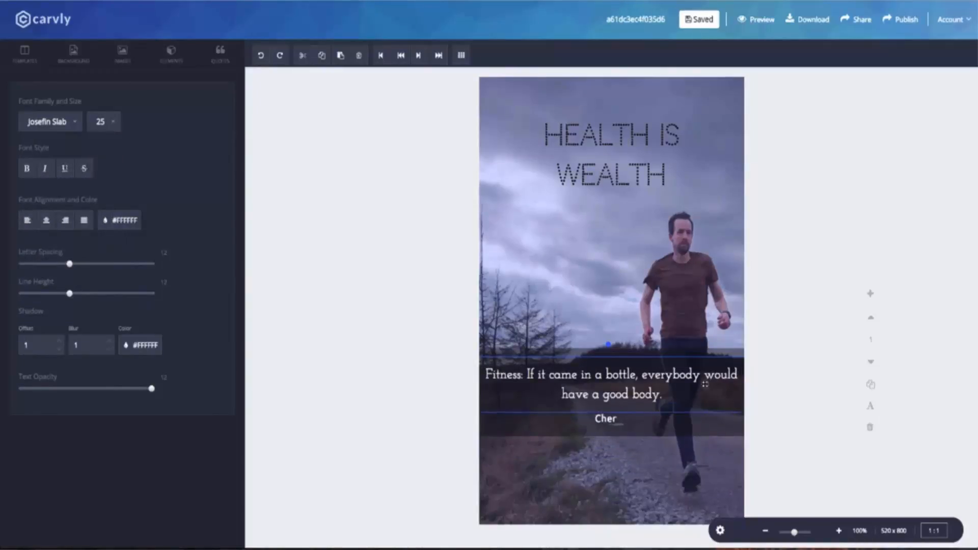
{"action": "left_click_drag", "start_coordinate": [709, 383], "coordinate": [665, 386]}
{"action": "left_click_drag", "start_coordinate": [596, 384], "coordinate": [653, 378]}
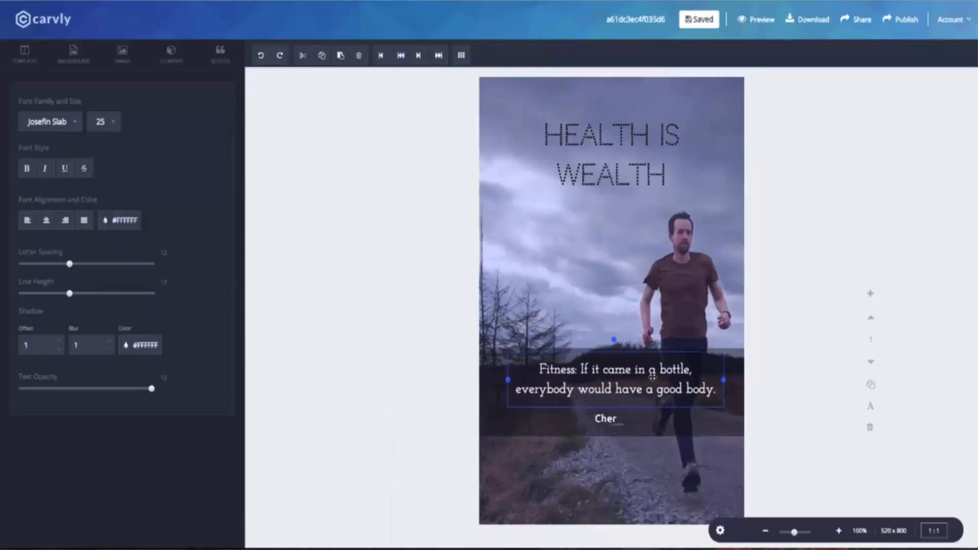
Step: Try Hammersmith One on the writer credit, then return it to Ubuntu
{"action": "left_click", "coordinate": [607, 420]}
{"action": "left_click", "coordinate": [44, 121]}
{"action": "scroll", "coordinate": [59, 204], "scroll_direction": "down", "scroll_amount": 3}
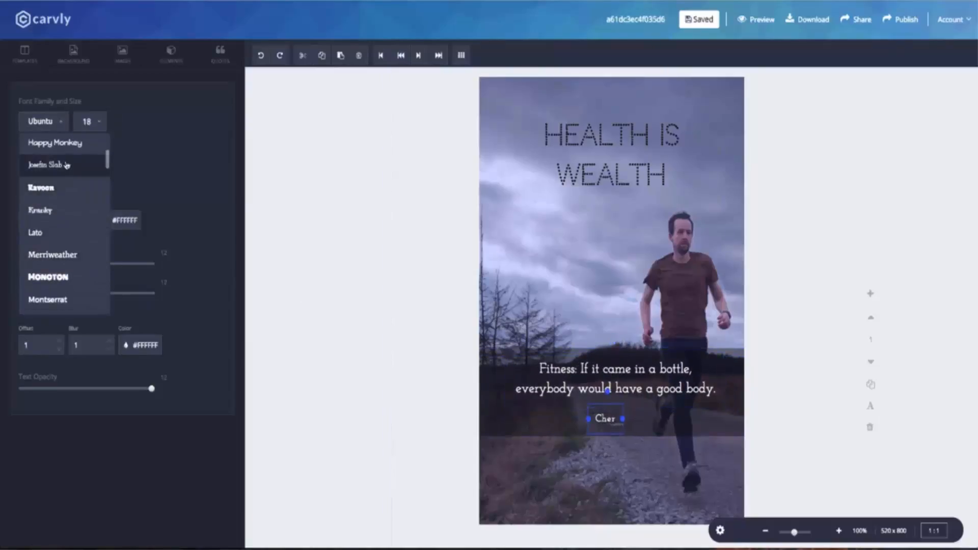
{"action": "scroll", "coordinate": [60, 191], "scroll_direction": "down", "scroll_amount": 2}
{"action": "scroll", "coordinate": [64, 178], "scroll_direction": "up", "scroll_amount": 3}
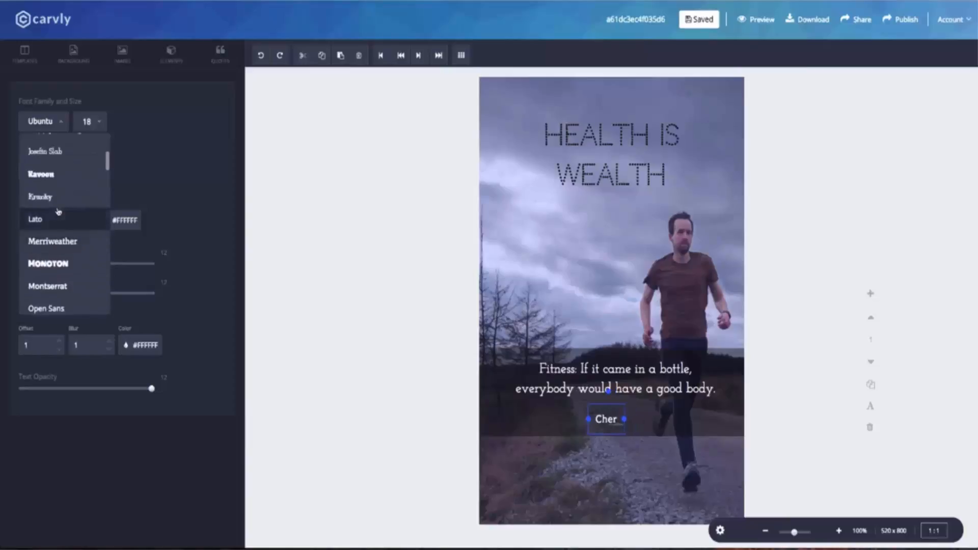
{"action": "scroll", "coordinate": [66, 168], "scroll_direction": "up", "scroll_amount": 1}
{"action": "left_click", "coordinate": [61, 158]}
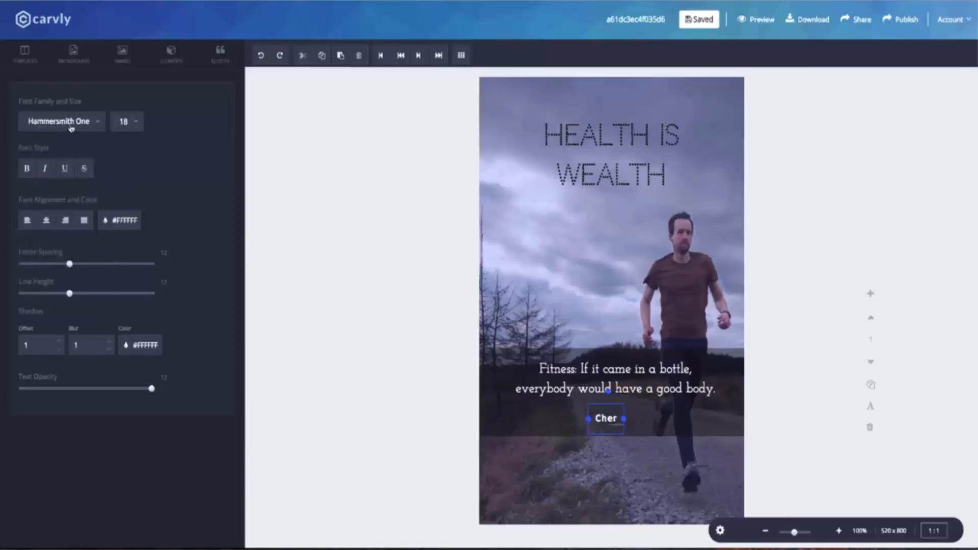
{"action": "left_click", "coordinate": [58, 121]}
{"action": "scroll", "coordinate": [62, 214], "scroll_direction": "down", "scroll_amount": 5}
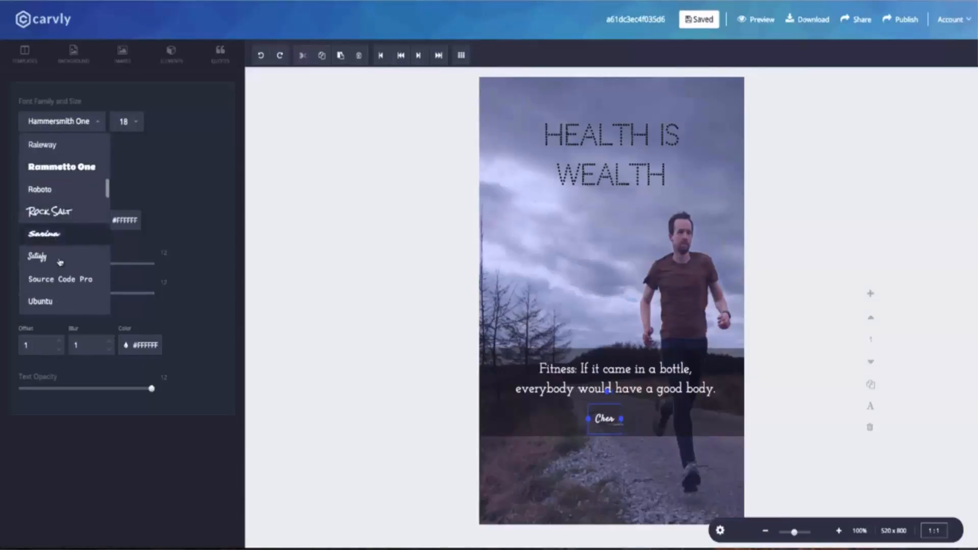
{"action": "left_click", "coordinate": [61, 232]}
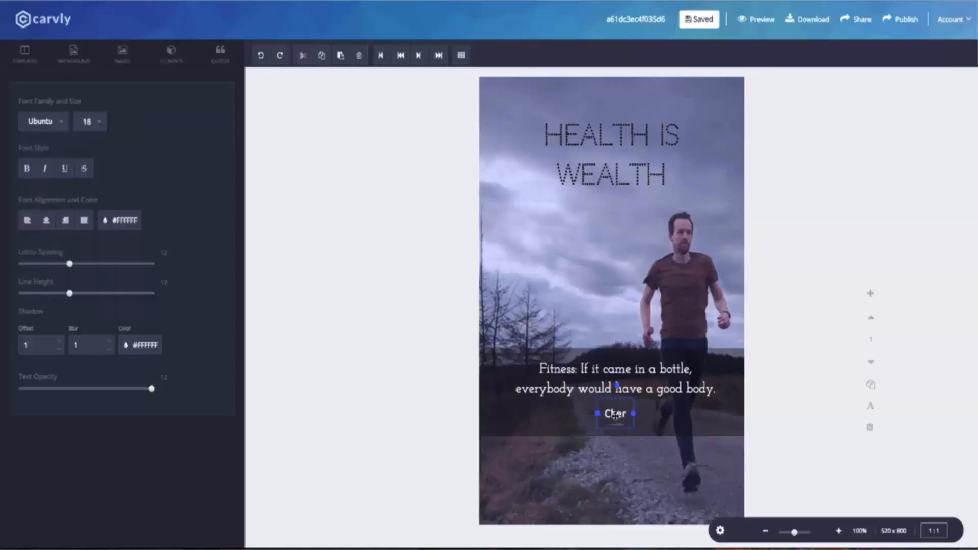
Step: Test the left, centre, right and justify alignments on the quote
{"action": "left_click", "coordinate": [28, 223]}
{"action": "left_click", "coordinate": [47, 223]}
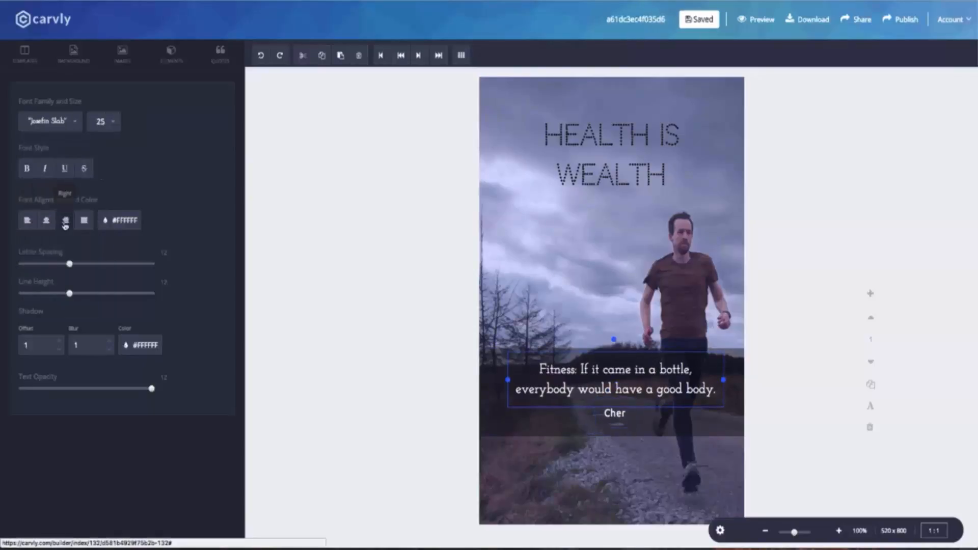
{"action": "left_click", "coordinate": [66, 223]}
{"action": "left_click", "coordinate": [84, 223]}
Step: Change the 'Health is wealth' heading font to Happy Monkey
{"action": "left_click", "coordinate": [28, 222]}
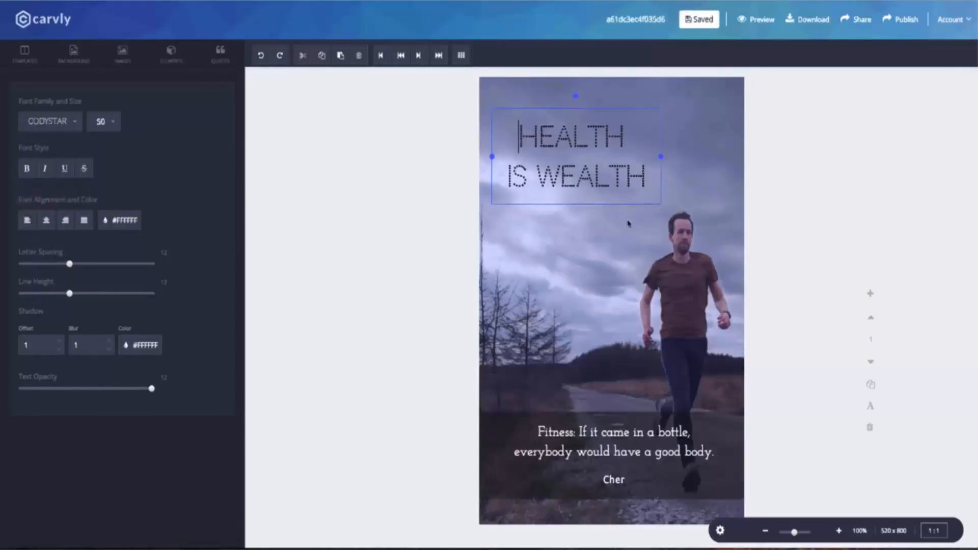
{"action": "left_click", "coordinate": [40, 126]}
{"action": "scroll", "coordinate": [49, 175], "scroll_direction": "down", "scroll_amount": 5}
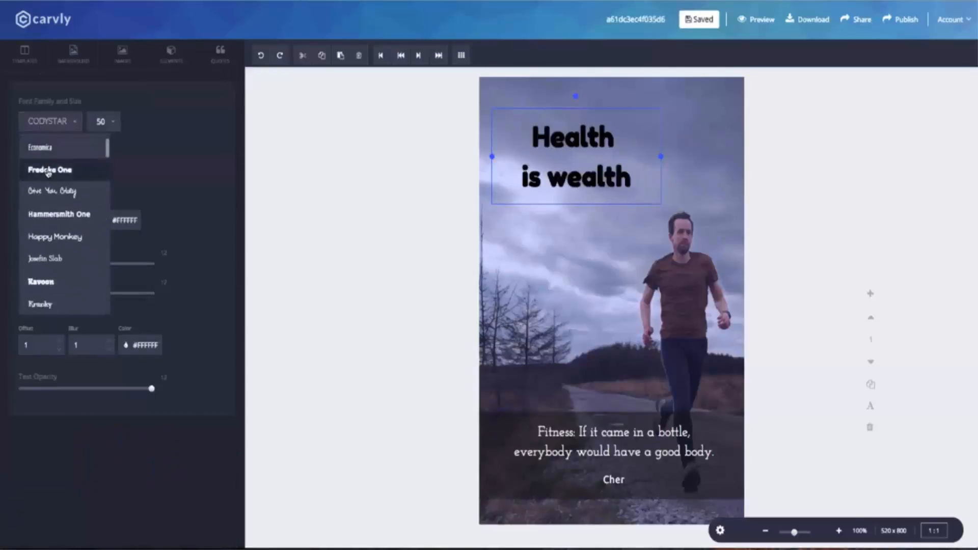
{"action": "left_click", "coordinate": [54, 200]}
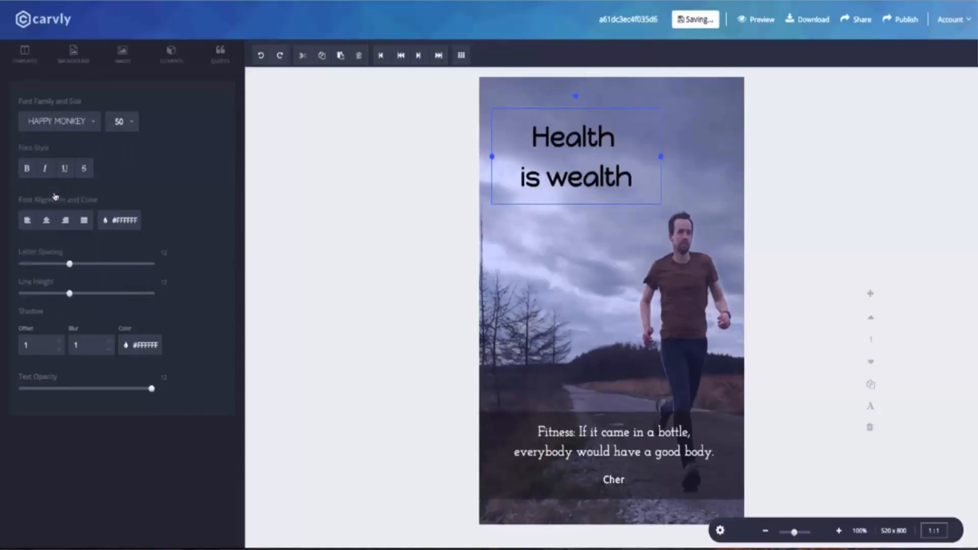
{"action": "left_click", "coordinate": [63, 171]}
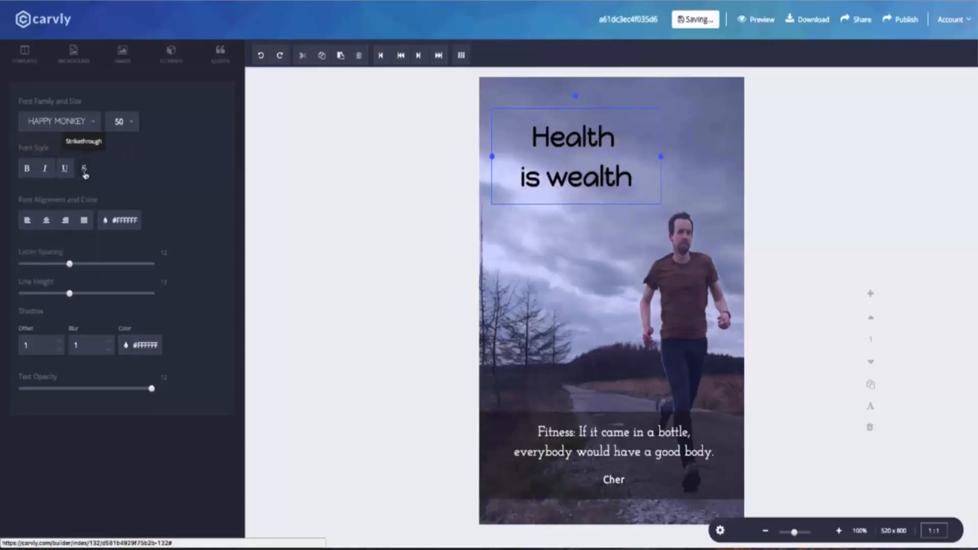
Step: Recolour the heading dark blue using the custom colour picker
{"action": "left_click", "coordinate": [119, 223]}
{"action": "left_click", "coordinate": [115, 242]}
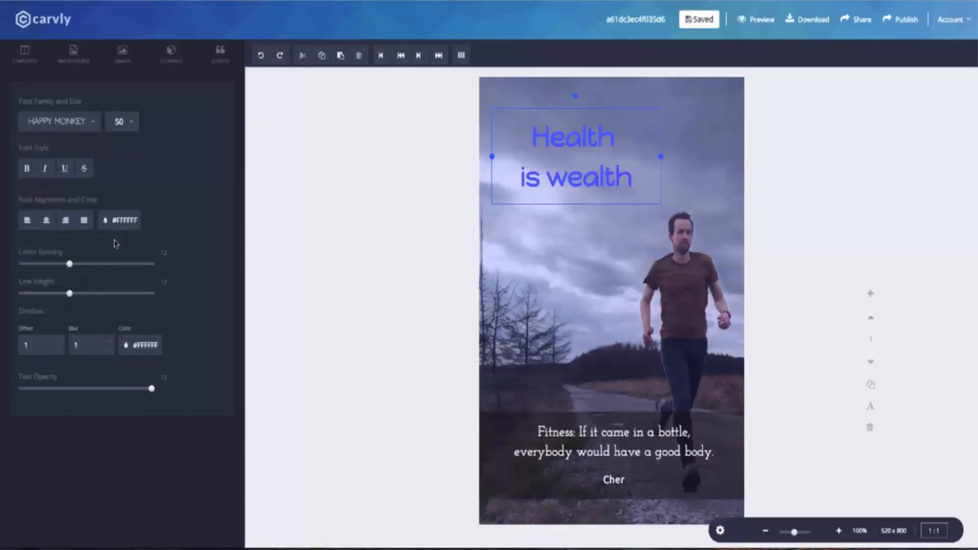
{"action": "left_click", "coordinate": [106, 221]}
{"action": "left_click", "coordinate": [107, 247]}
{"action": "left_click", "coordinate": [73, 321]}
{"action": "left_click", "coordinate": [59, 345]}
{"action": "left_click_drag", "start_coordinate": [71, 345], "coordinate": [83, 353]}
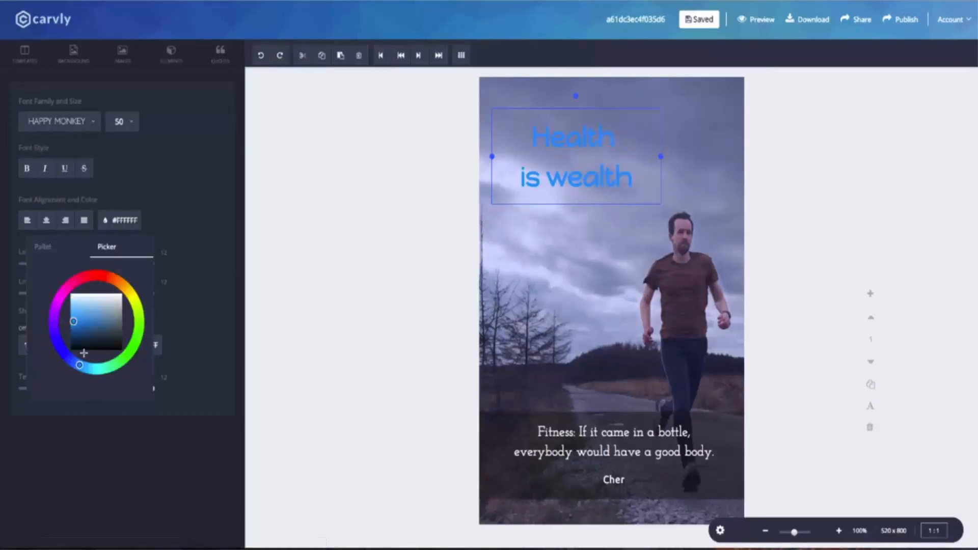
{"action": "left_click", "coordinate": [283, 243]}
{"action": "left_click", "coordinate": [171, 51]}
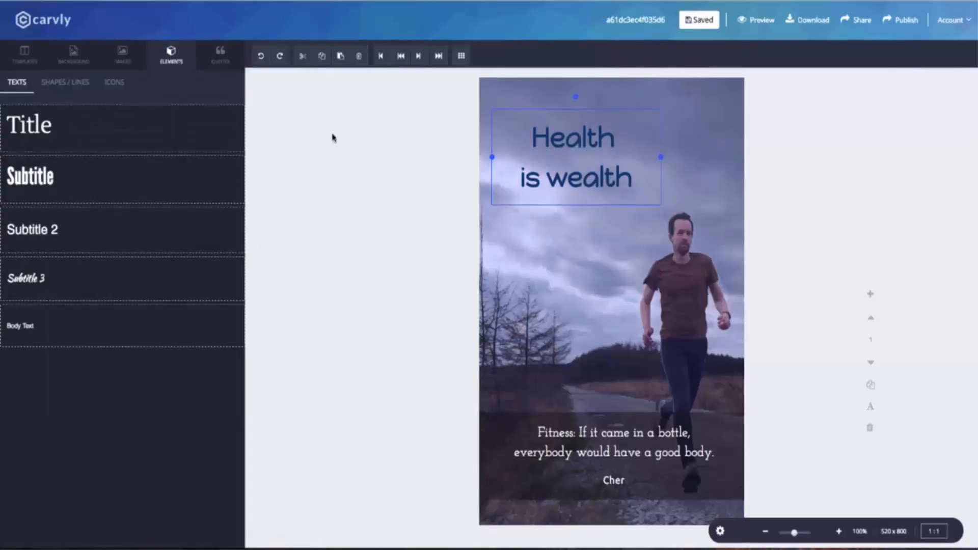
Step: Add a square, widen it over the heading and send it behind the text
{"action": "left_click", "coordinate": [64, 82]}
{"action": "left_click", "coordinate": [145, 196]}
{"action": "left_click_drag", "start_coordinate": [524, 185], "coordinate": [505, 175]}
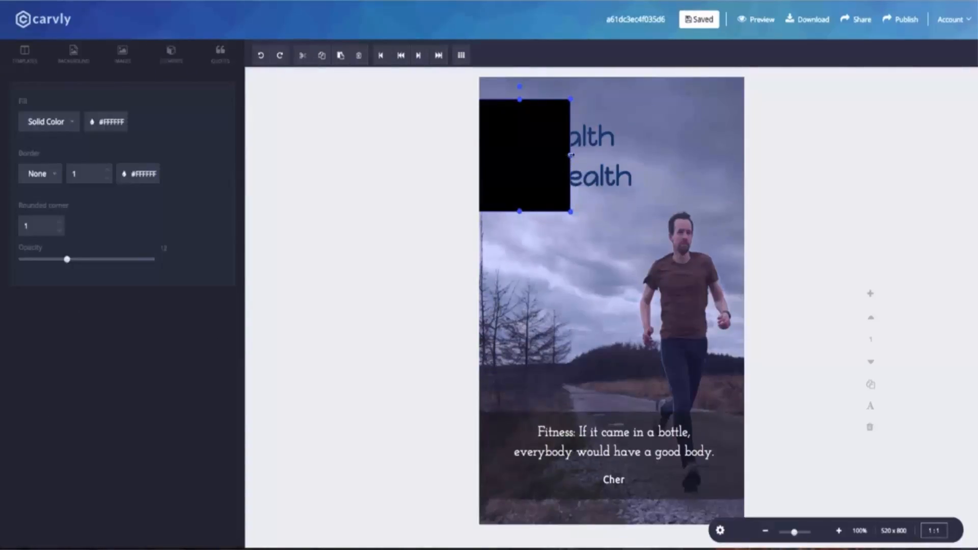
{"action": "left_click_drag", "start_coordinate": [570, 155], "coordinate": [660, 154]}
{"action": "key", "text": "super+r"}
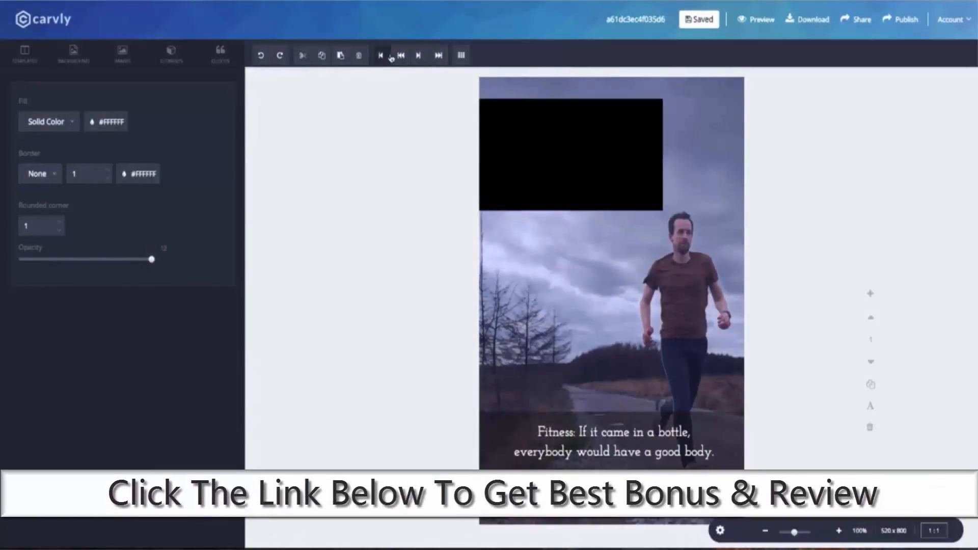
{"action": "left_click", "coordinate": [401, 56]}
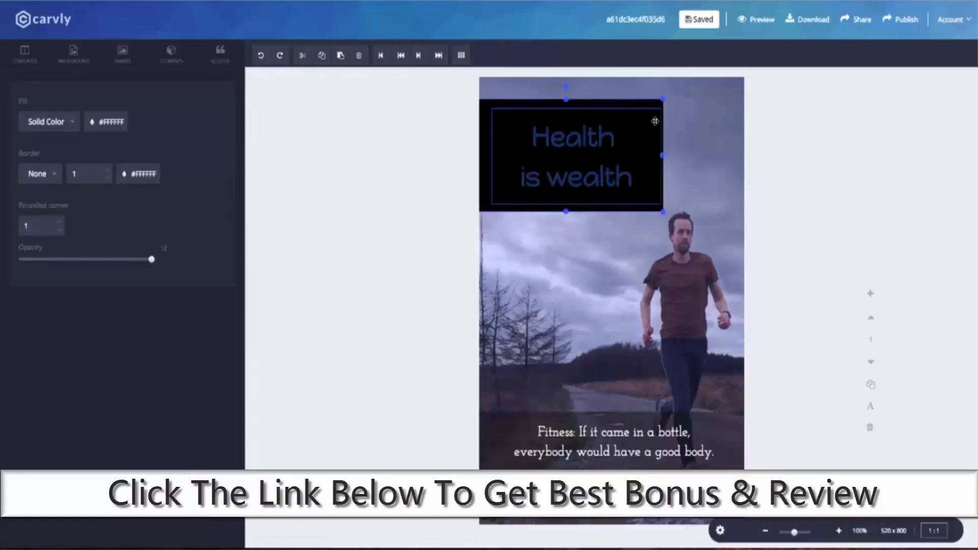
Step: Give the box a solid white fill and make it mostly transparent
{"action": "left_click", "coordinate": [50, 122]}
{"action": "left_click", "coordinate": [51, 143]}
{"action": "left_click", "coordinate": [50, 122]}
{"action": "left_click", "coordinate": [48, 166]}
{"action": "left_click", "coordinate": [107, 122]}
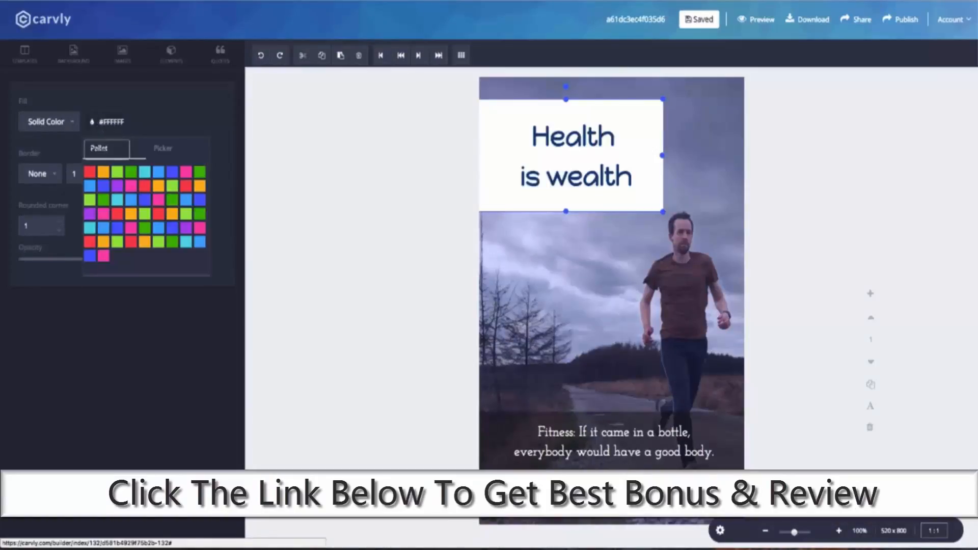
{"action": "left_click", "coordinate": [163, 148]}
{"action": "left_click", "coordinate": [146, 119]}
{"action": "left_click_drag", "start_coordinate": [120, 259], "coordinate": [39, 261]}
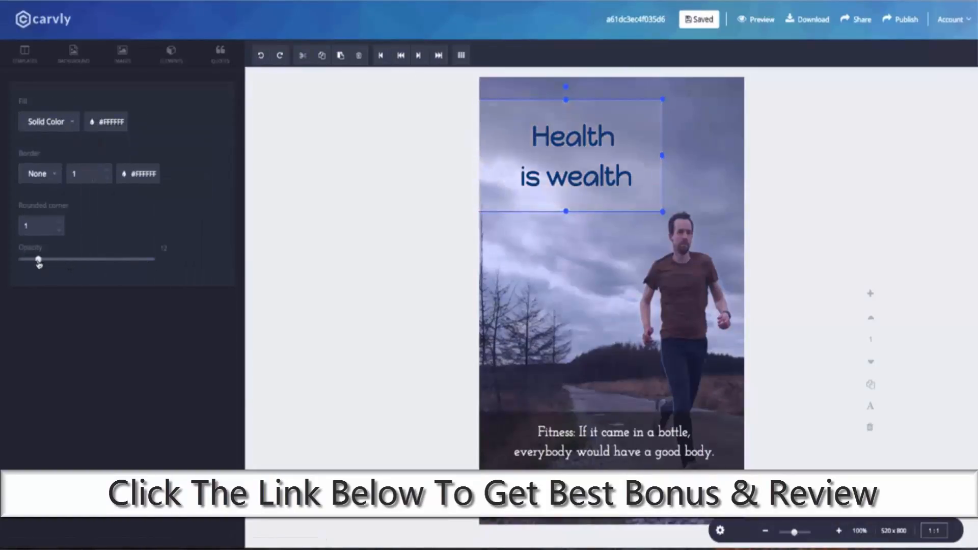
{"action": "left_click", "coordinate": [393, 197]}
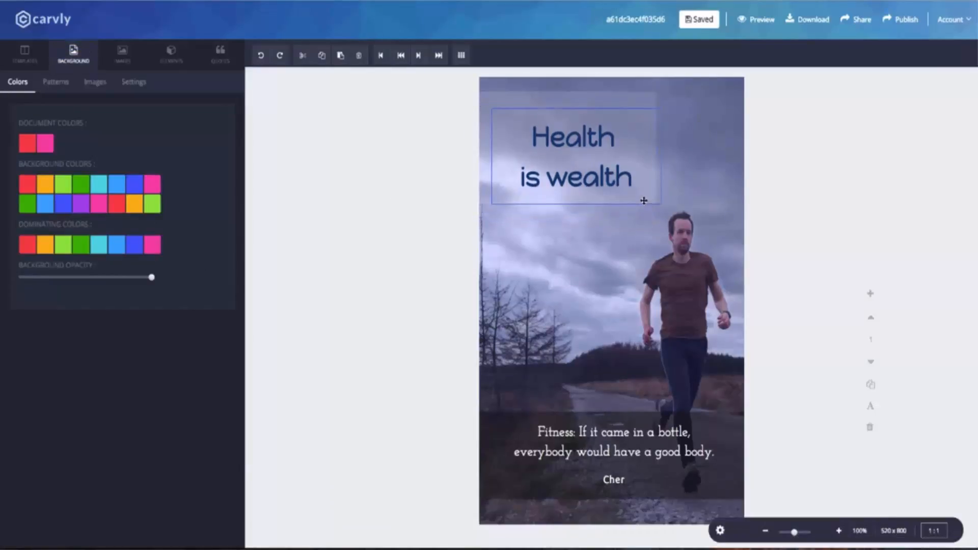
Step: Nudge the heading slightly right on its translucent box
{"action": "left_click", "coordinate": [644, 201]}
{"action": "left_click", "coordinate": [581, 227]}
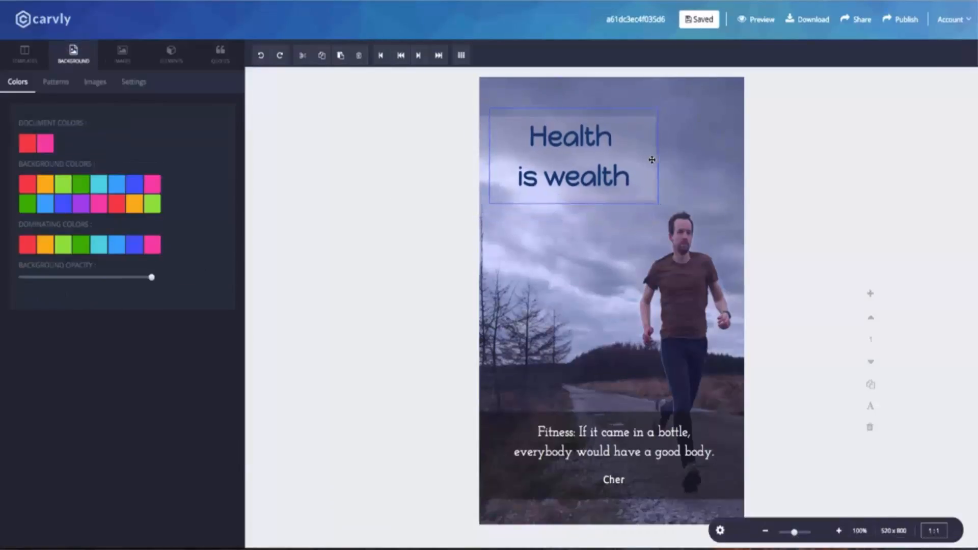
{"action": "left_click_drag", "start_coordinate": [652, 160], "coordinate": [659, 160]}
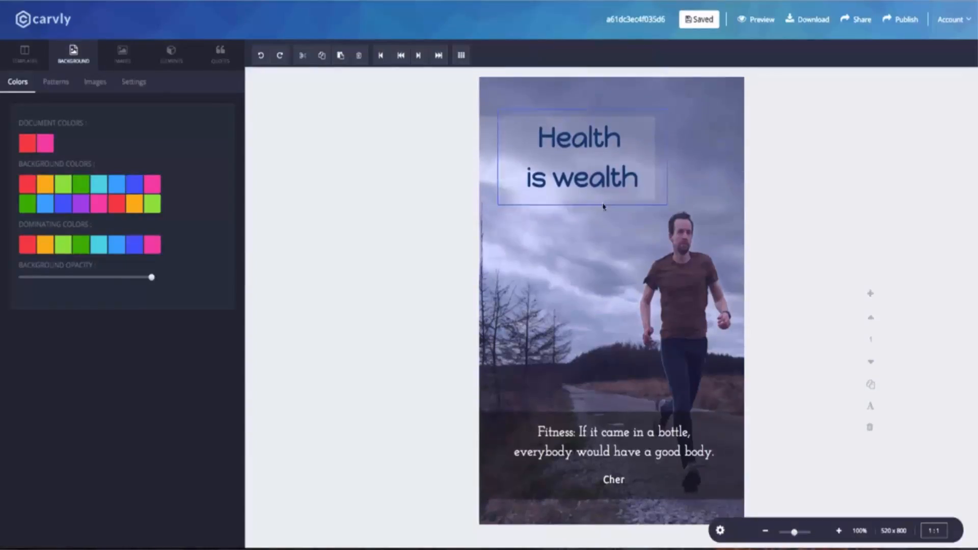
{"action": "left_click", "coordinate": [174, 61]}
Step: Add a subtitle text at the bottom of the page and type the writer's name
{"action": "left_click", "coordinate": [26, 278]}
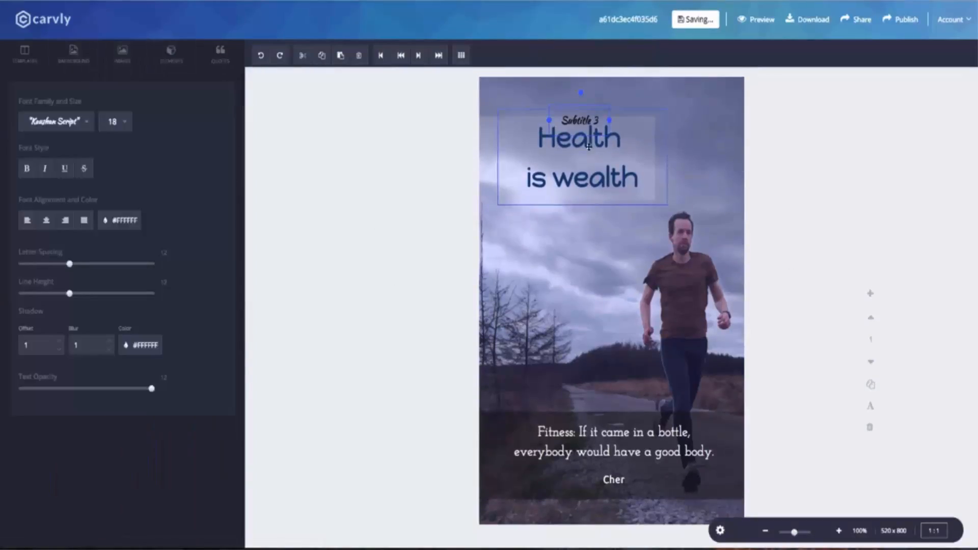
{"action": "left_click_drag", "start_coordinate": [529, 125], "coordinate": [532, 516]}
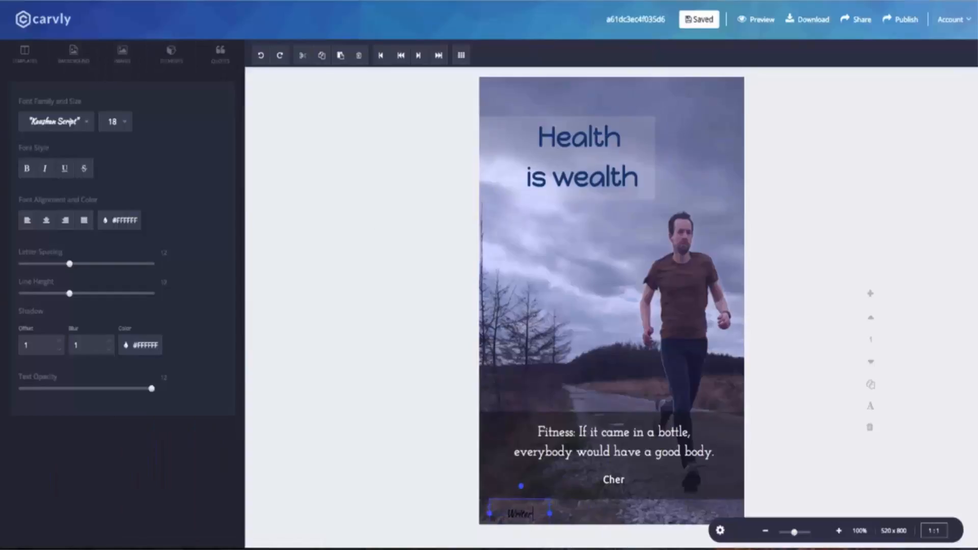
{"action": "type", "text": "John Doe"}
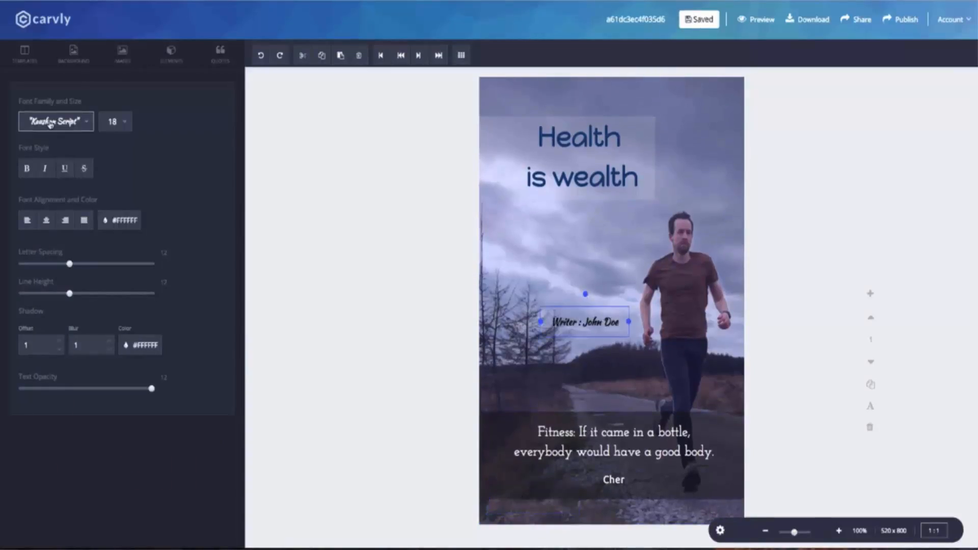
Step: Set the writer credit's font to Lato at size 16
{"action": "left_click", "coordinate": [50, 124]}
{"action": "scroll", "coordinate": [50, 204], "scroll_direction": "down", "scroll_amount": 2}
{"action": "left_click", "coordinate": [36, 225]}
{"action": "left_click", "coordinate": [76, 121]}
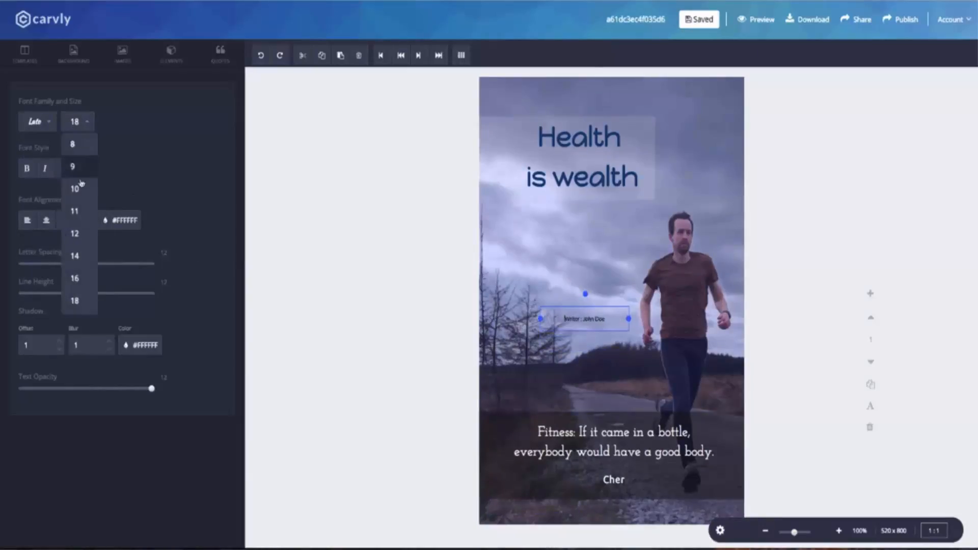
{"action": "left_click", "coordinate": [79, 235]}
{"action": "left_click", "coordinate": [567, 273]}
{"action": "left_click", "coordinate": [584, 320]}
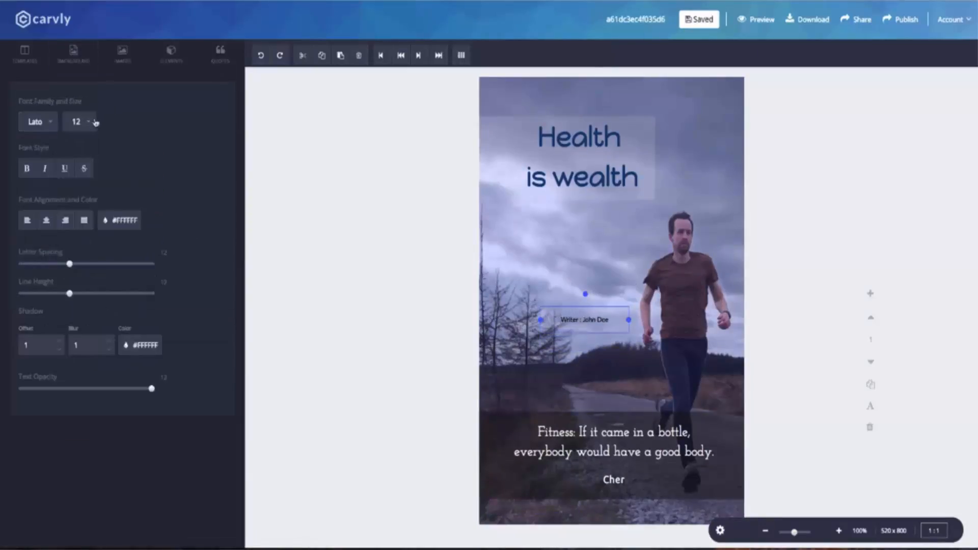
{"action": "left_click", "coordinate": [87, 122]}
{"action": "left_click", "coordinate": [79, 274]}
Step: Make the credit text white and add the uploaded QR code to the page
{"action": "left_click", "coordinate": [119, 221]}
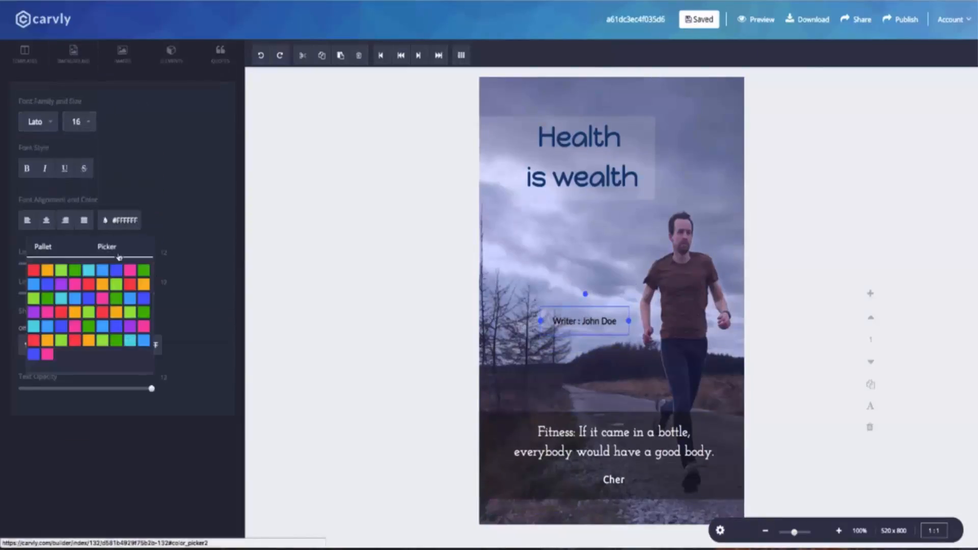
{"action": "left_click", "coordinate": [152, 339]}
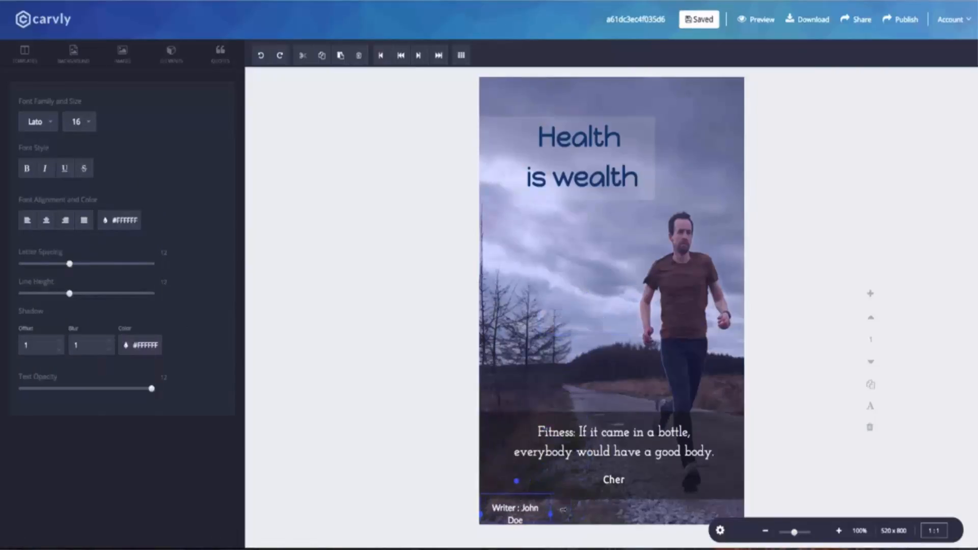
{"action": "scroll", "coordinate": [153, 289], "scroll_direction": "down", "scroll_amount": 5}
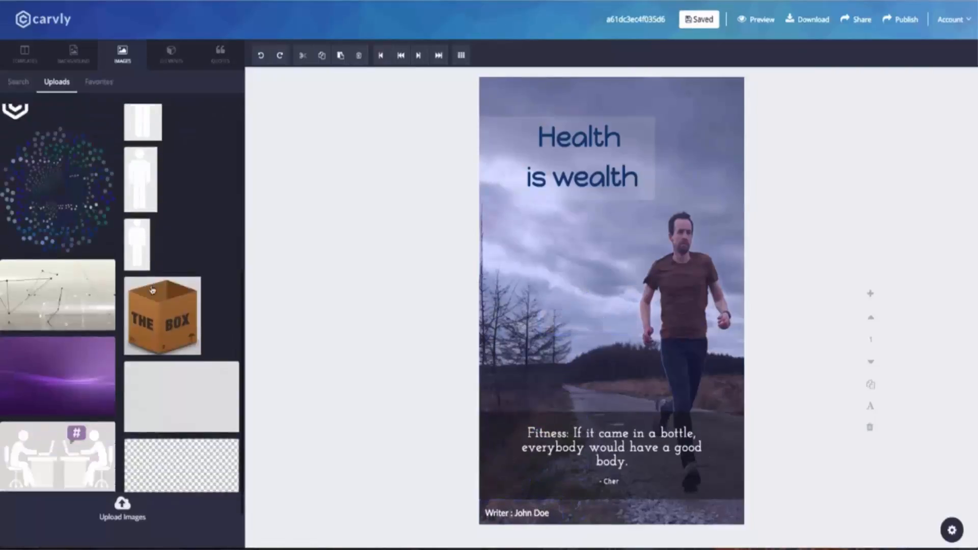
{"action": "left_click", "coordinate": [184, 443]}
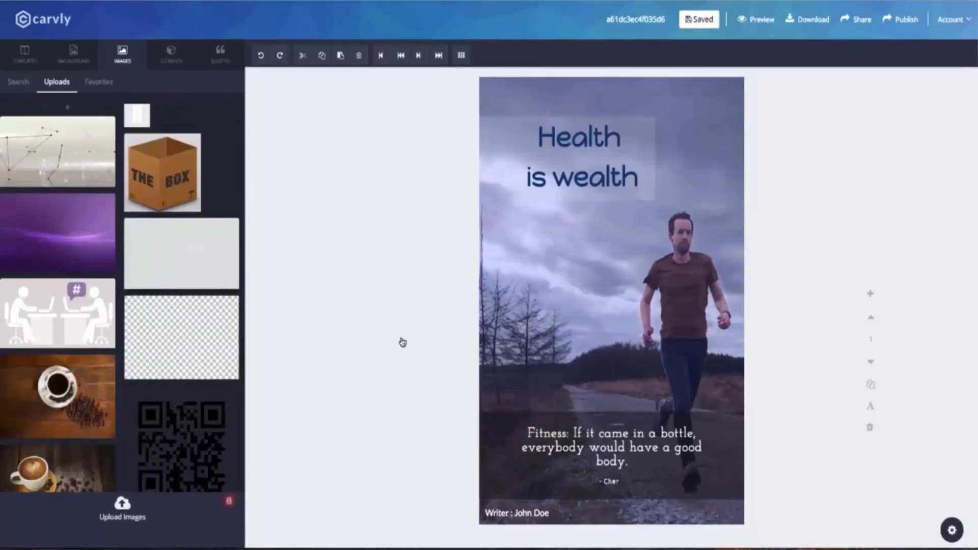
Step: Shrink the QR code into the bottom-right corner, lift the quote band, and raise the credit slightly
{"action": "left_click_drag", "start_coordinate": [697, 105], "coordinate": [724, 101]}
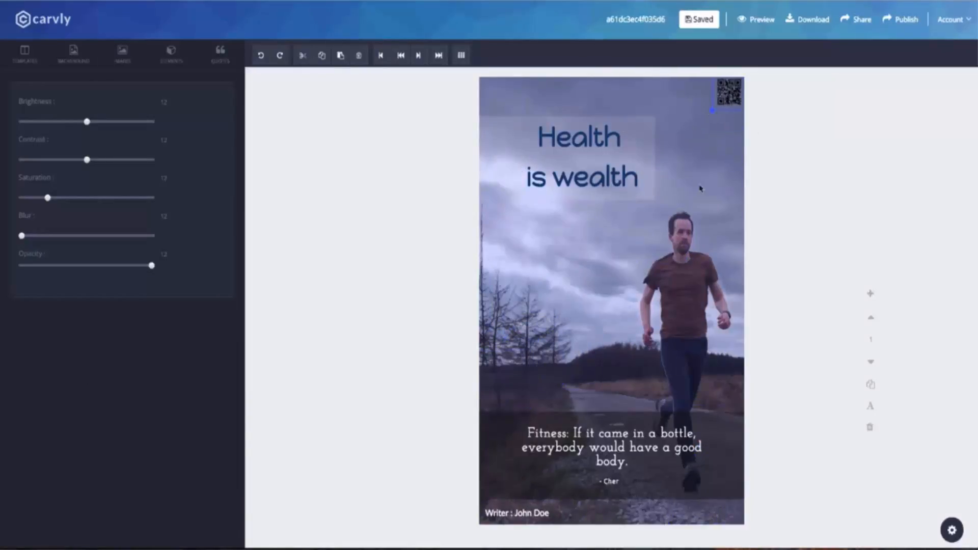
{"action": "left_click_drag", "start_coordinate": [606, 437], "coordinate": [605, 398]}
{"action": "left_click_drag", "start_coordinate": [607, 441], "coordinate": [606, 444]}
{"action": "left_click_drag", "start_coordinate": [609, 424], "coordinate": [610, 427]}
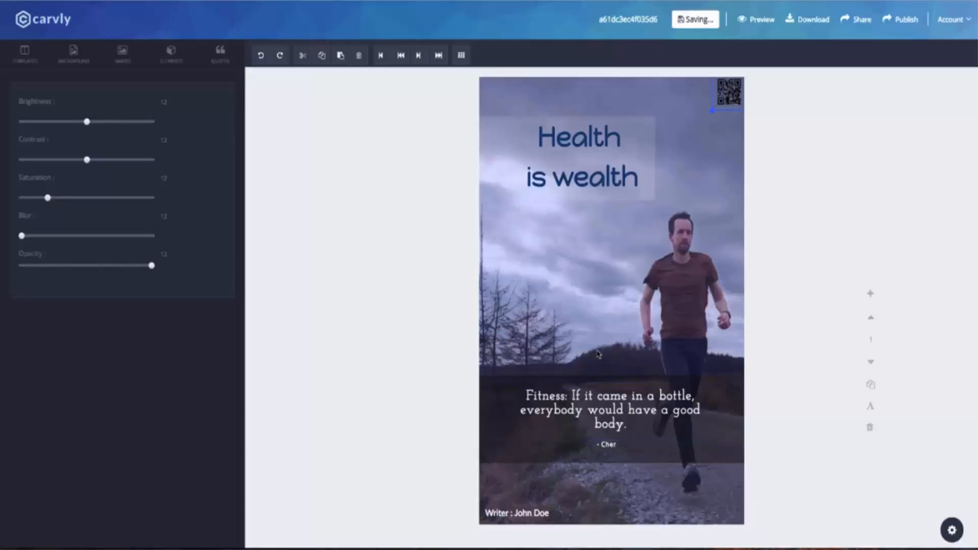
{"action": "left_click", "coordinate": [599, 354]}
{"action": "left_click_drag", "start_coordinate": [520, 509], "coordinate": [520, 503]}
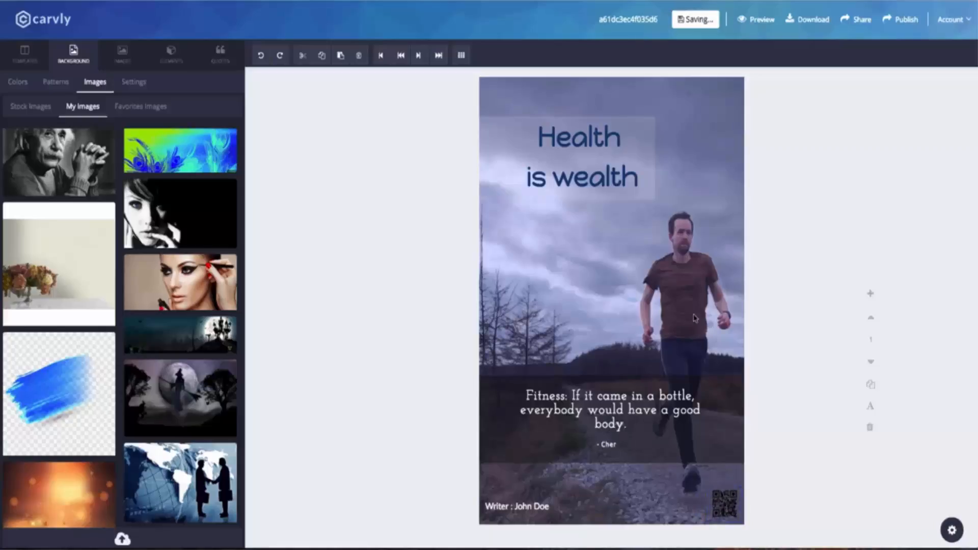
{"action": "left_click", "coordinate": [56, 82]}
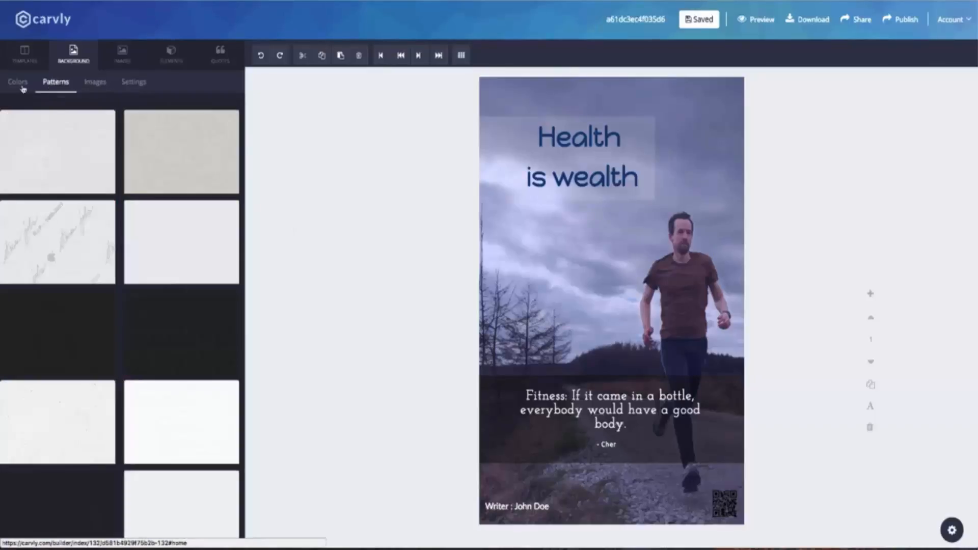
Step: Add a second page to the poster and select it for editing
{"action": "left_click", "coordinate": [18, 82]}
{"action": "left_click", "coordinate": [870, 294]}
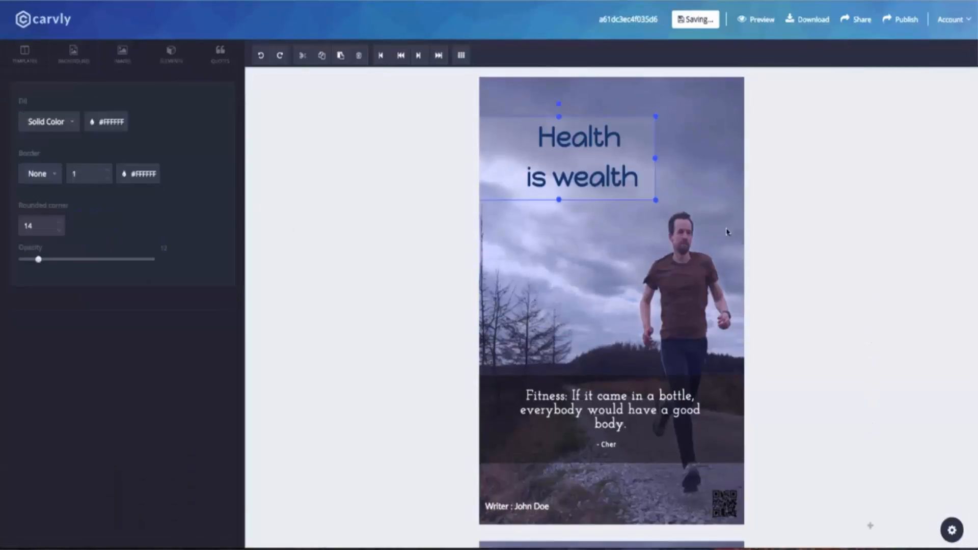
{"action": "scroll", "coordinate": [743, 233], "scroll_direction": "down", "scroll_amount": 9}
{"action": "left_click", "coordinate": [653, 258]}
{"action": "scroll", "coordinate": [643, 253], "scroll_direction": "up", "scroll_amount": 8}
{"action": "scroll", "coordinate": [642, 252], "scroll_direction": "down", "scroll_amount": 8}
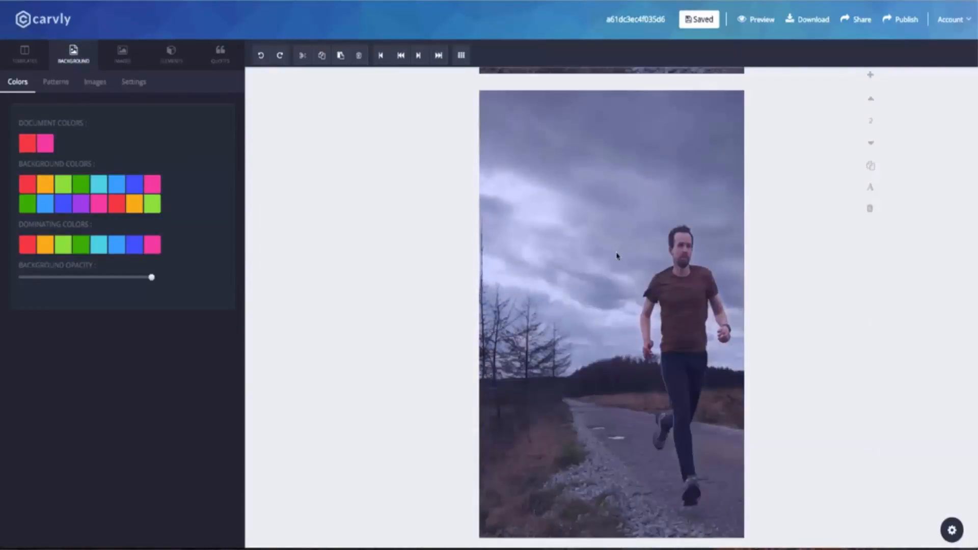
Step: Search stock images for 'fitness' and set the Brooklyn Bridge joggers photo as page 2's background
{"action": "left_click", "coordinate": [95, 82]}
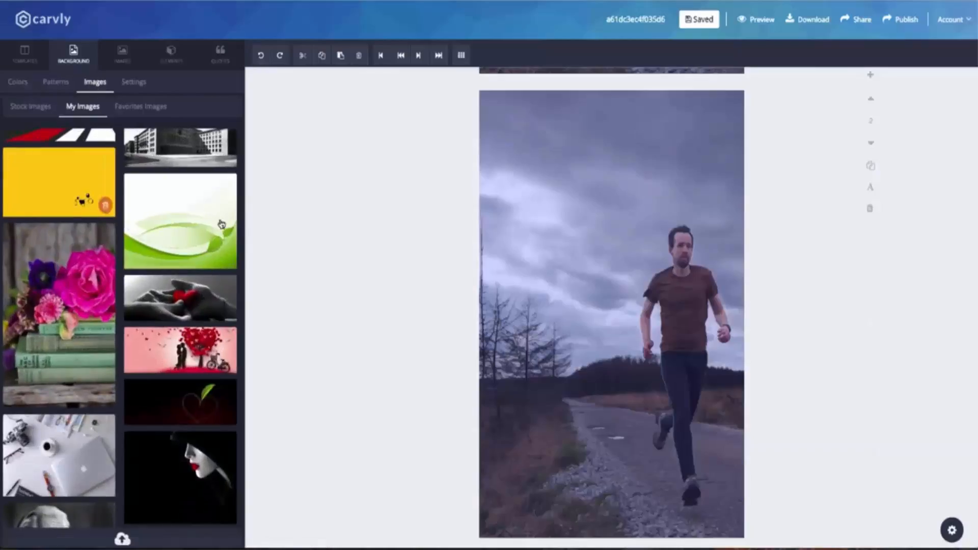
{"action": "left_click", "coordinate": [31, 106]}
{"action": "type", "text": "fitness"}
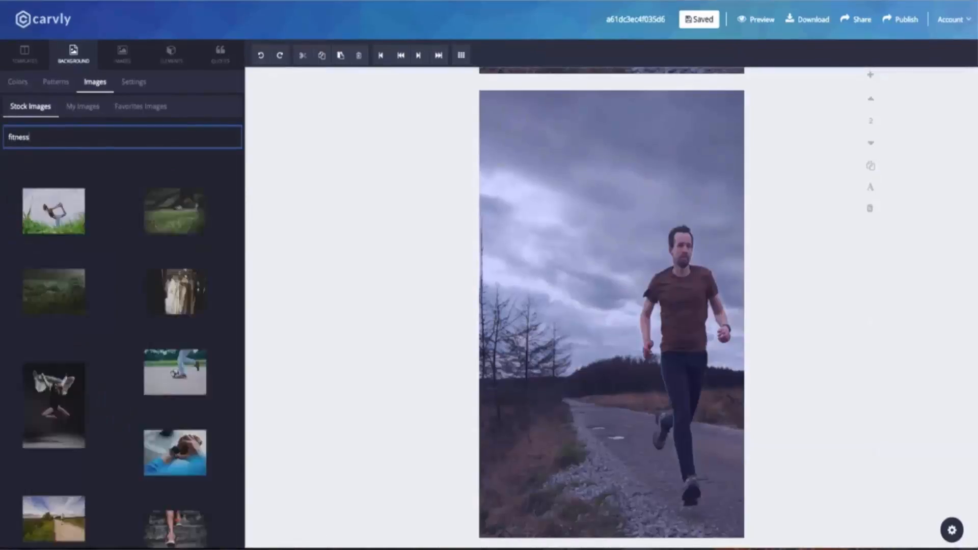
{"action": "scroll", "coordinate": [138, 326], "scroll_direction": "down", "scroll_amount": 10}
{"action": "scroll", "coordinate": [137, 326], "scroll_direction": "down", "scroll_amount": 1}
{"action": "left_click", "coordinate": [182, 260]}
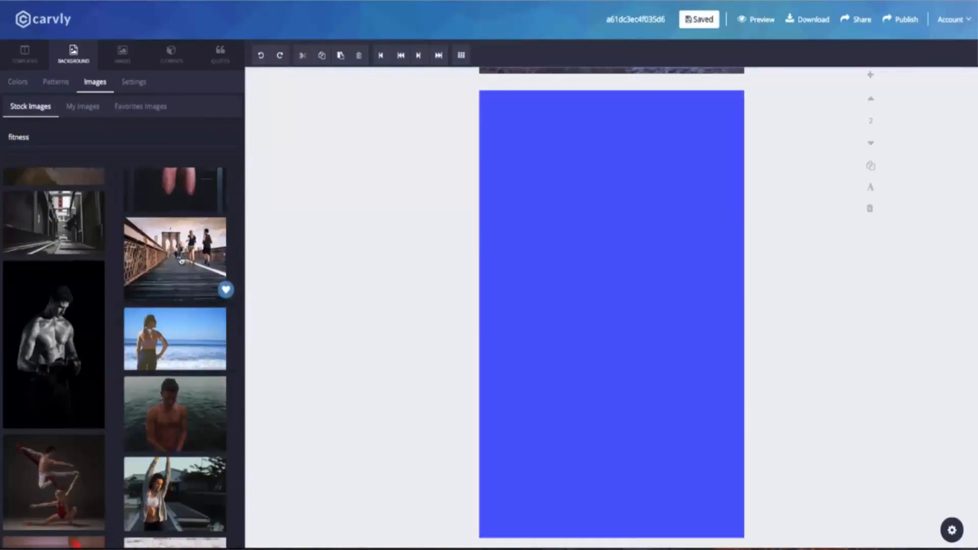
Step: Shift the bridge photo to frame the joggers and lower its background opacity
{"action": "left_click", "coordinate": [145, 87]}
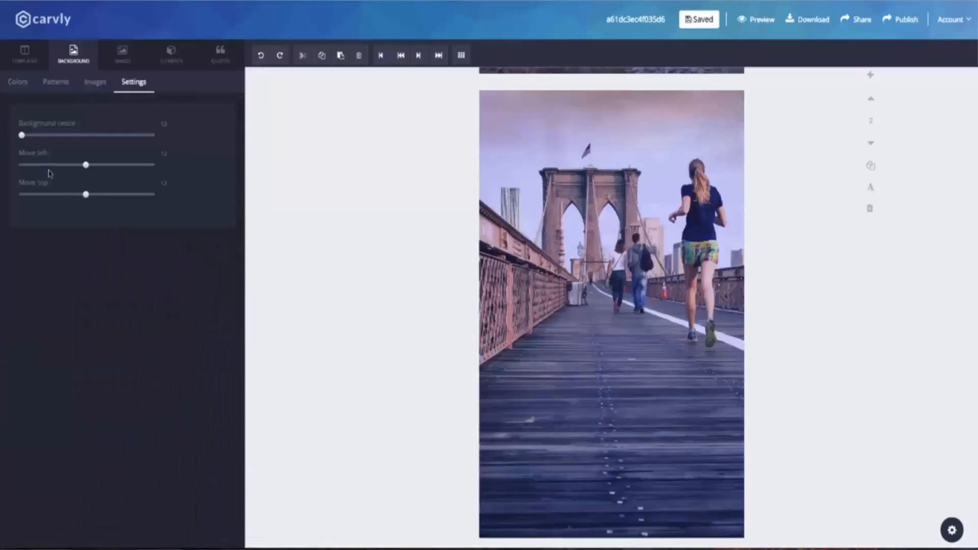
{"action": "left_click_drag", "start_coordinate": [89, 165], "coordinate": [128, 164]}
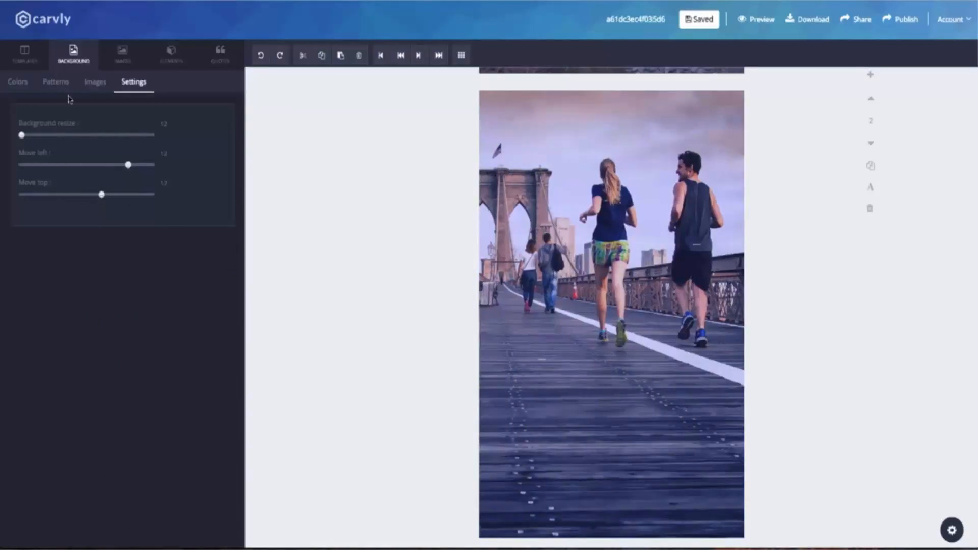
{"action": "left_click", "coordinate": [17, 82]}
{"action": "left_click_drag", "start_coordinate": [151, 276], "coordinate": [113, 277]}
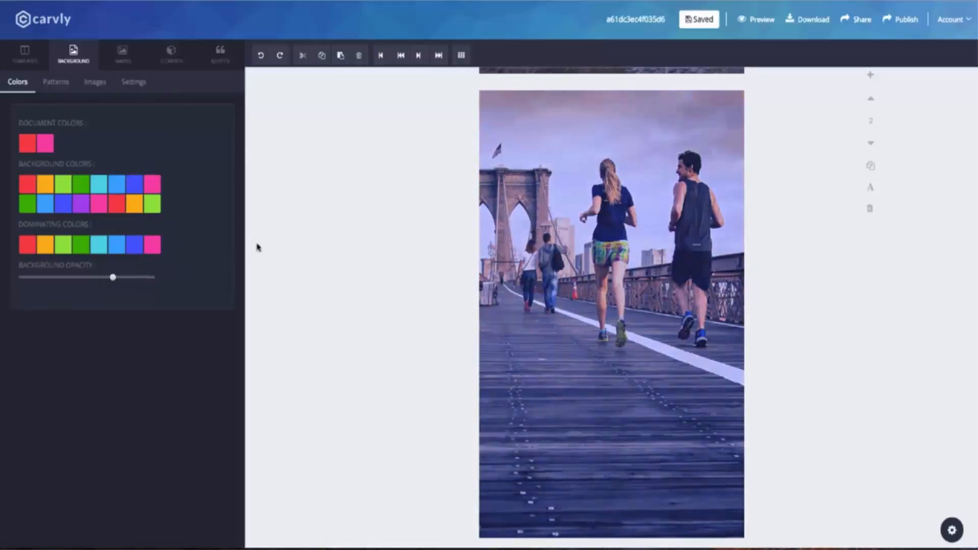
{"action": "left_click", "coordinate": [220, 53]}
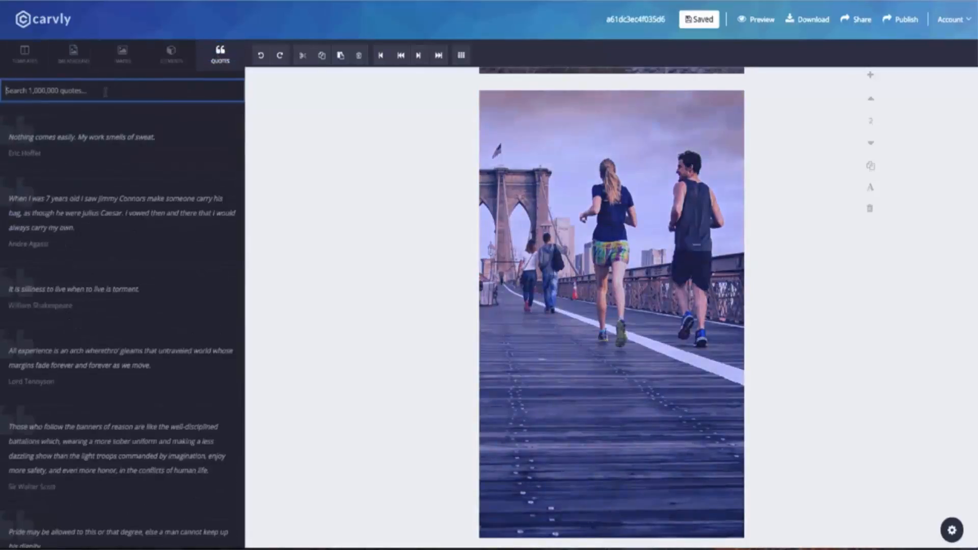
Step: Add the 'Health is better than wealth.' quote low on page 2 with English Proverb beneath
{"action": "scroll", "coordinate": [115, 247], "scroll_direction": "down", "scroll_amount": 5}
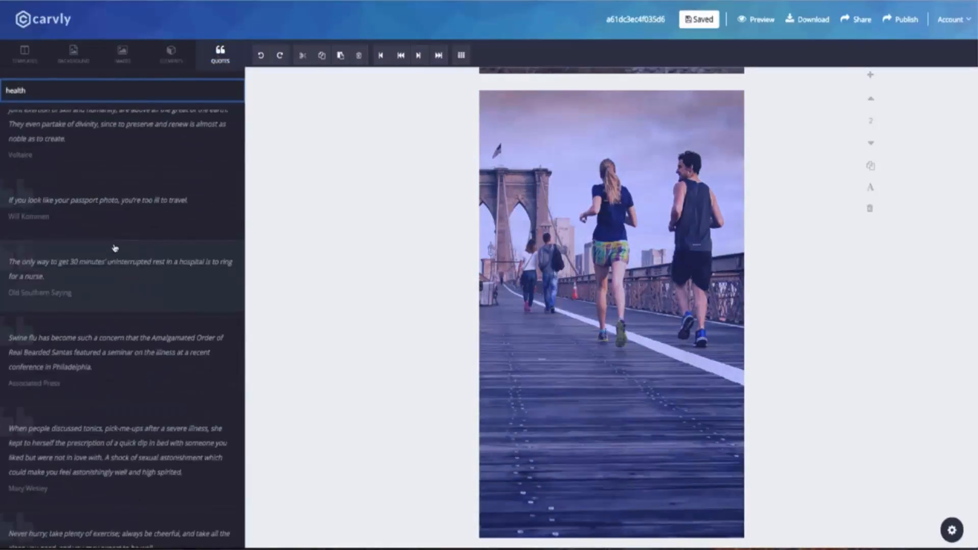
{"action": "scroll", "coordinate": [115, 247], "scroll_direction": "down", "scroll_amount": 10}
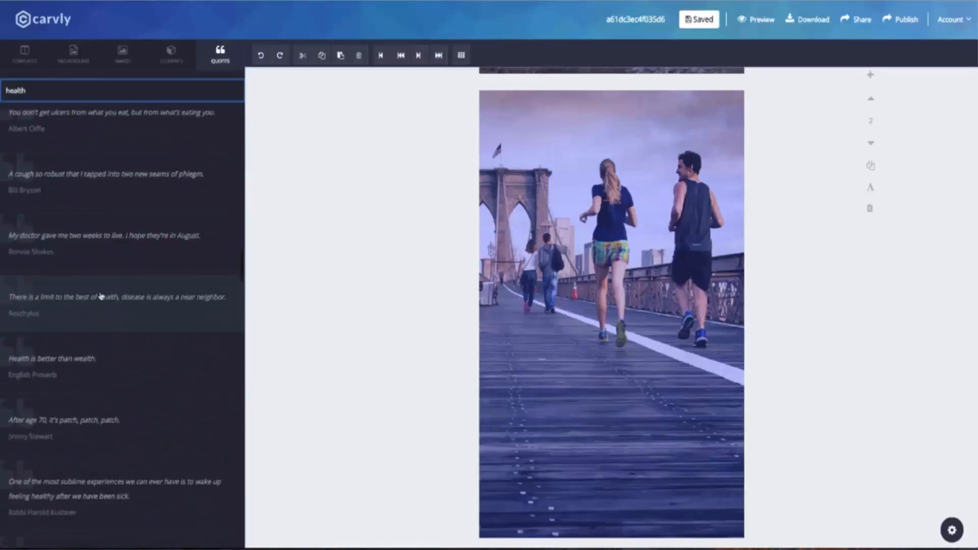
{"action": "scroll", "coordinate": [108, 269], "scroll_direction": "down", "scroll_amount": 3}
{"action": "left_click", "coordinate": [102, 265]}
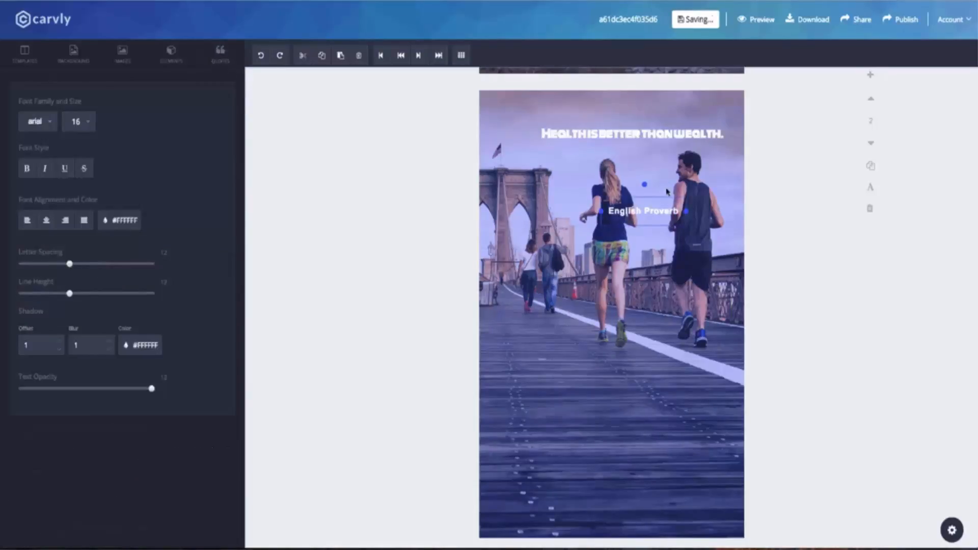
{"action": "left_click_drag", "start_coordinate": [612, 134], "coordinate": [634, 427]}
{"action": "left_click_drag", "start_coordinate": [639, 222], "coordinate": [608, 457]}
Step: Set the quote in Codystar at size 40 and realign it above English Proverb
{"action": "left_click", "coordinate": [651, 424]}
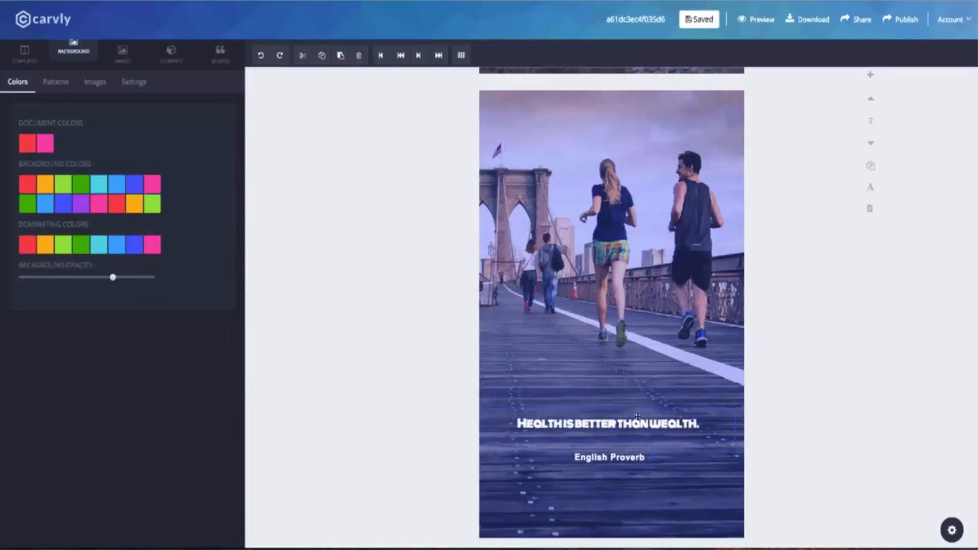
{"action": "left_click", "coordinate": [57, 122]}
{"action": "scroll", "coordinate": [65, 162], "scroll_direction": "up", "scroll_amount": 2}
{"action": "left_click", "coordinate": [64, 160]}
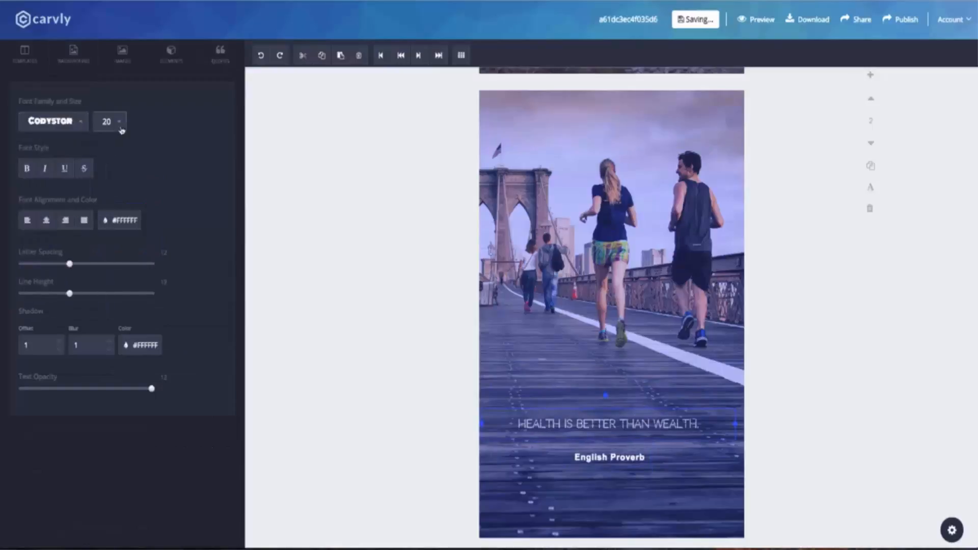
{"action": "left_click", "coordinate": [108, 121]}
{"action": "left_click", "coordinate": [117, 270]}
{"action": "left_click_drag", "start_coordinate": [633, 431], "coordinate": [631, 402]}
{"action": "left_click_drag", "start_coordinate": [612, 458], "coordinate": [615, 467]}
Step: Change the English Proverb credit's font to Happy Monkey
{"action": "left_click", "coordinate": [619, 477]}
{"action": "left_click", "coordinate": [618, 470]}
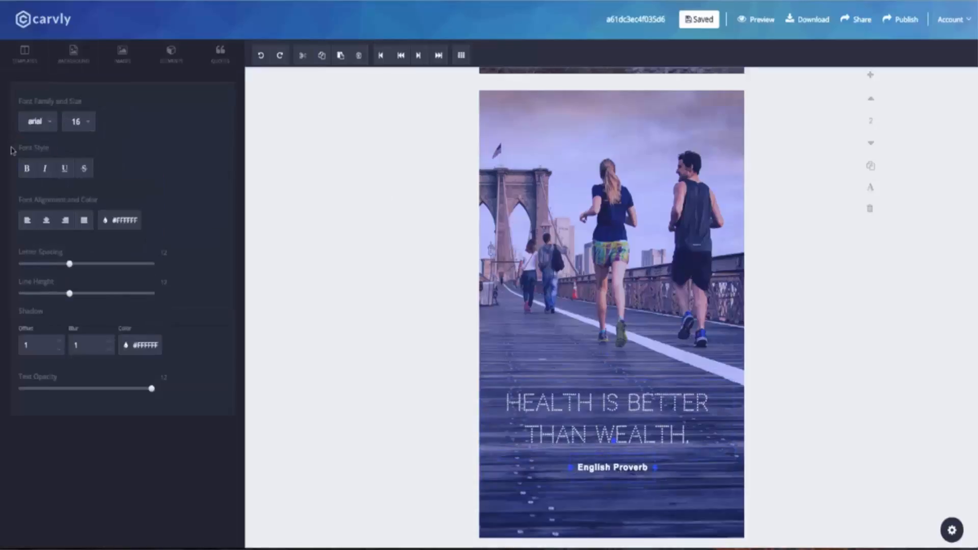
{"action": "left_click", "coordinate": [52, 121]}
{"action": "scroll", "coordinate": [51, 219], "scroll_direction": "down", "scroll_amount": 1}
{"action": "left_click", "coordinate": [46, 231]}
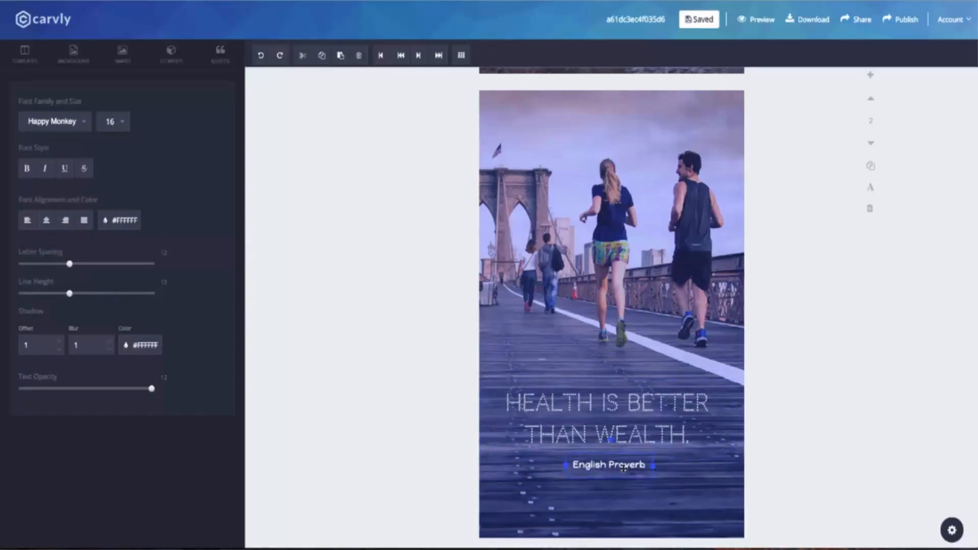
{"action": "left_click", "coordinate": [623, 475]}
{"action": "left_click", "coordinate": [171, 54]}
{"action": "left_click", "coordinate": [65, 81]}
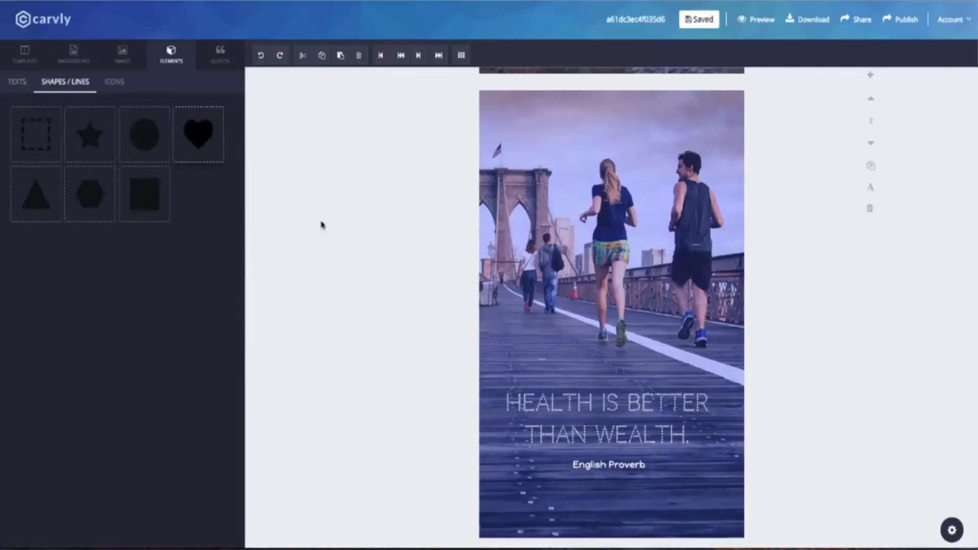
Step: Add a small heart shape below the proverb, moving the quote up above it
{"action": "left_click", "coordinate": [198, 134]}
{"action": "left_click_drag", "start_coordinate": [557, 170], "coordinate": [623, 323]}
{"action": "left_click_drag", "start_coordinate": [660, 268], "coordinate": [622, 472]}
{"action": "mouse_move", "coordinate": [663, 409]}
{"action": "left_mouse_down"}
{"action": "mouse_move", "coordinate": [657, 360]}
{"action": "mouse_move", "coordinate": [655, 381]}
{"action": "left_mouse_up"}
{"action": "left_click_drag", "start_coordinate": [623, 483], "coordinate": [623, 473]}
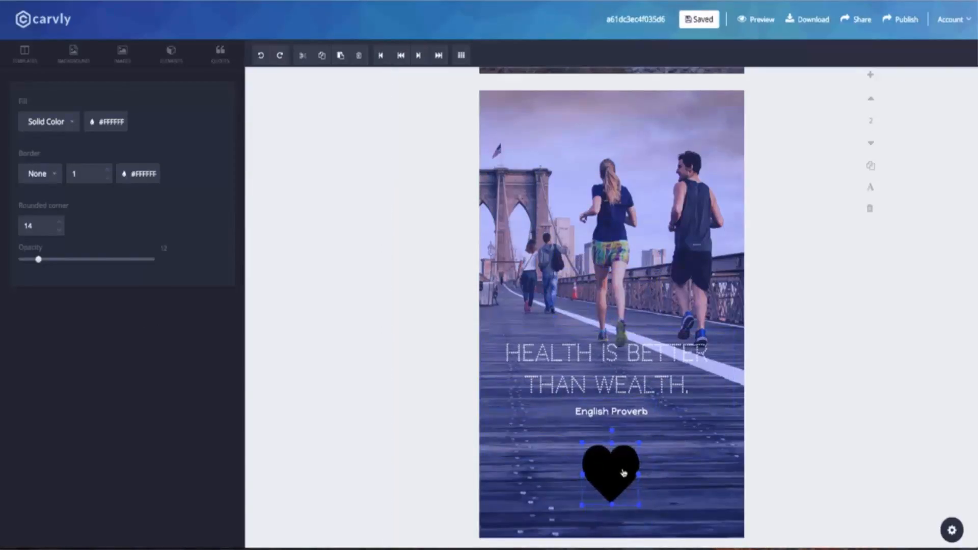
Step: Give the heart a white fill and make it semi-transparent
{"action": "left_click", "coordinate": [106, 122]}
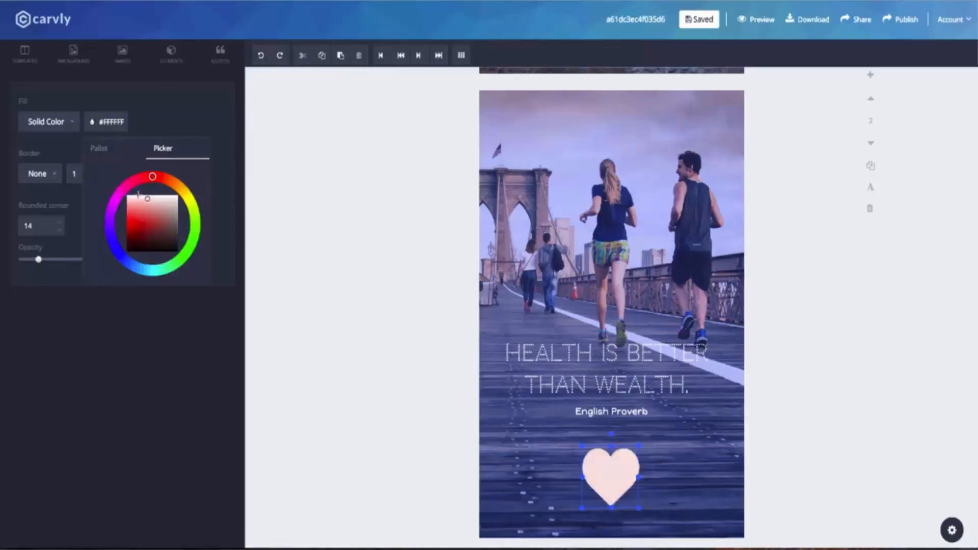
{"action": "left_click_drag", "start_coordinate": [39, 259], "coordinate": [70, 261]}
{"action": "left_click", "coordinate": [586, 312]}
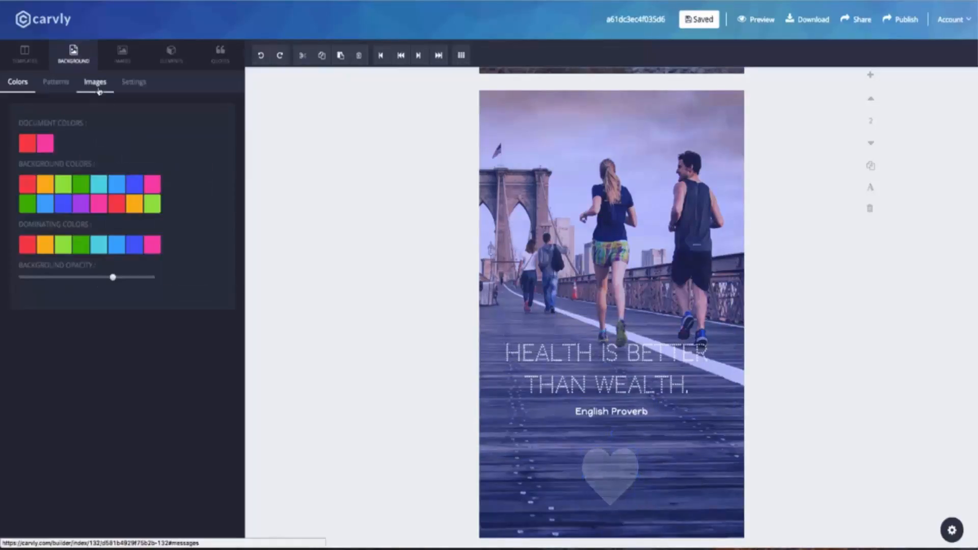
Step: Add a black rectangle and stretch it wide across the upper part of page 2
{"action": "left_click", "coordinate": [97, 86]}
{"action": "left_click", "coordinate": [171, 54]}
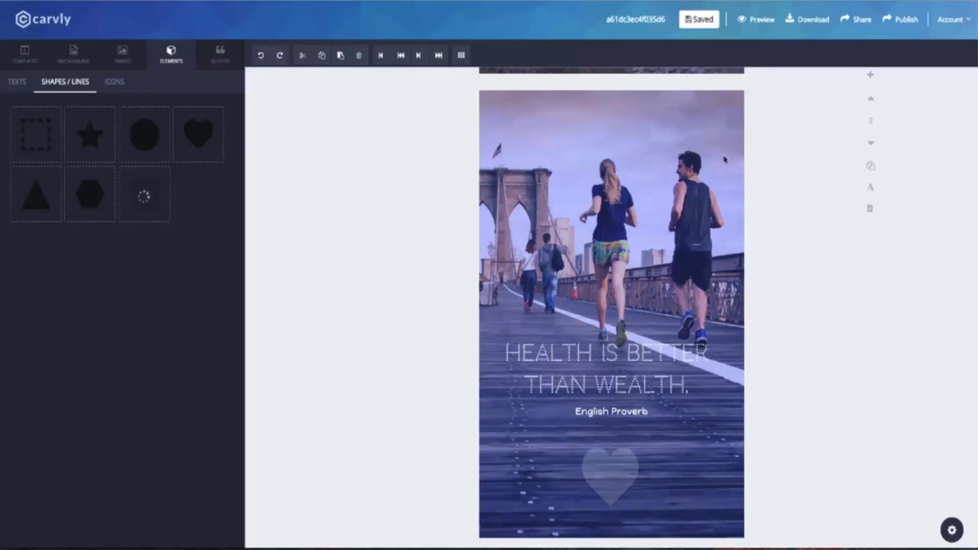
{"action": "left_click", "coordinate": [122, 51]}
{"action": "left_click", "coordinate": [171, 51]}
{"action": "left_click_drag", "start_coordinate": [540, 179], "coordinate": [554, 192]}
{"action": "left_click_drag", "start_coordinate": [638, 168], "coordinate": [745, 176]}
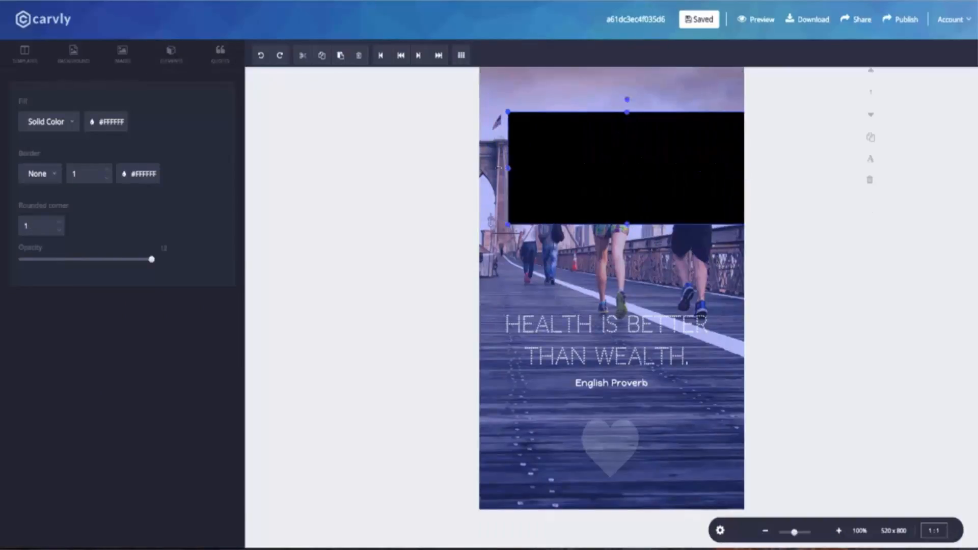
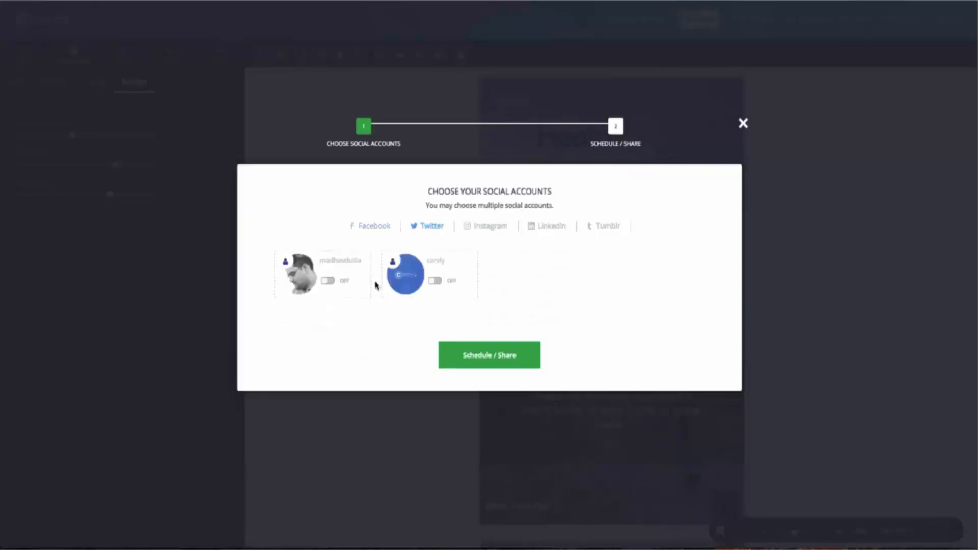
Step: Turn on the Twitter, Instagram, LinkedIn and Tumblr accounts and the Ceenema Facebook page for sharing
{"action": "left_click", "coordinate": [327, 280]}
{"action": "left_click", "coordinate": [435, 280]}
{"action": "left_click", "coordinate": [476, 228]}
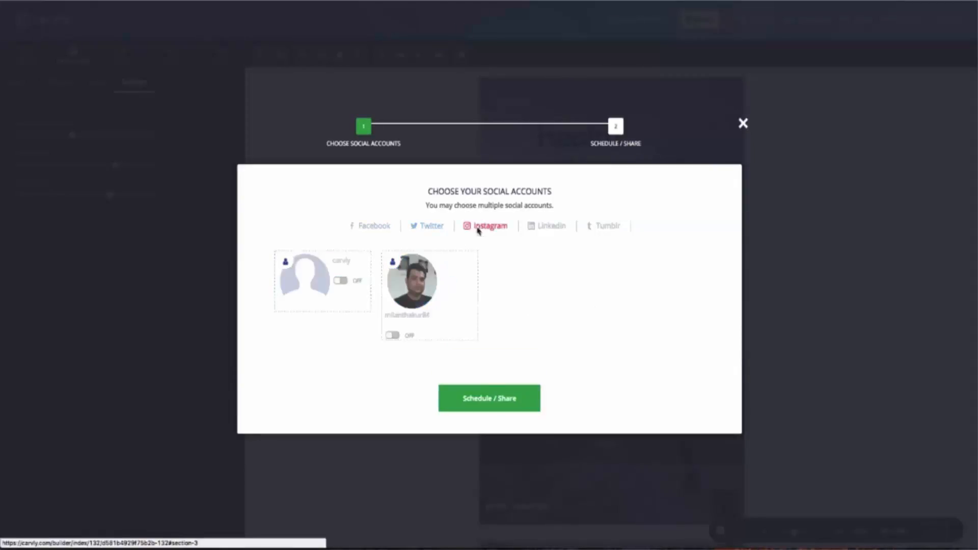
{"action": "left_click", "coordinate": [337, 280]}
{"action": "left_click", "coordinate": [550, 229]}
{"action": "left_click", "coordinate": [337, 280]}
{"action": "left_click", "coordinate": [591, 226]}
{"action": "left_click", "coordinate": [330, 281]}
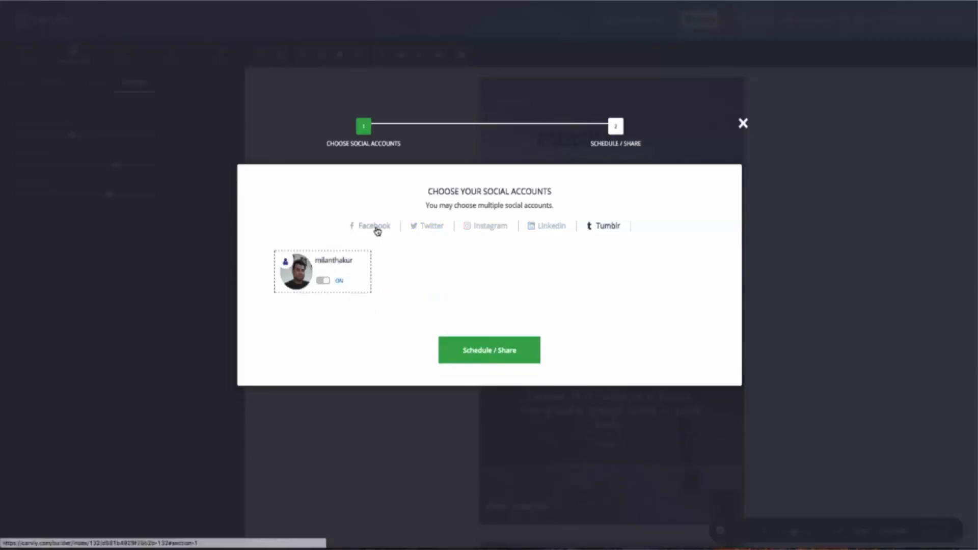
{"action": "left_click", "coordinate": [375, 227]}
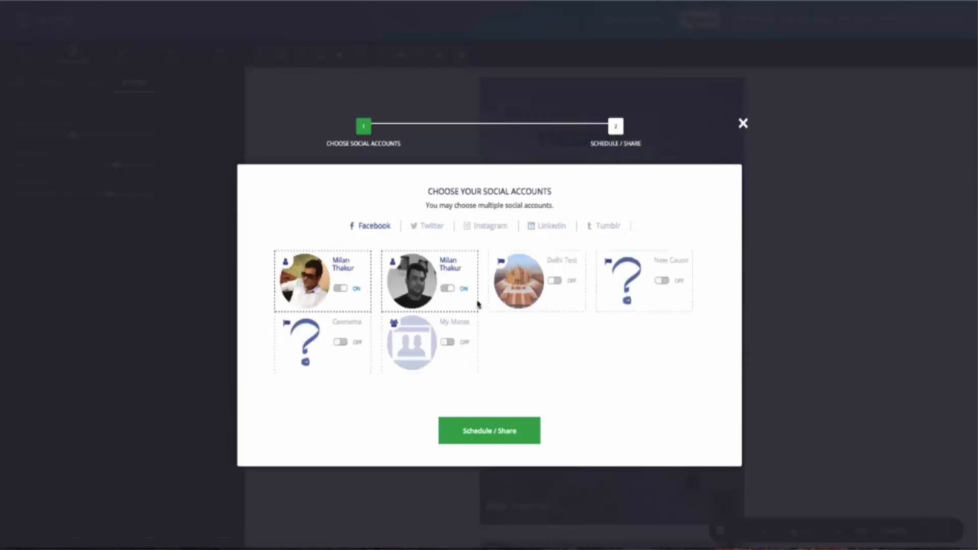
{"action": "left_click", "coordinate": [341, 342]}
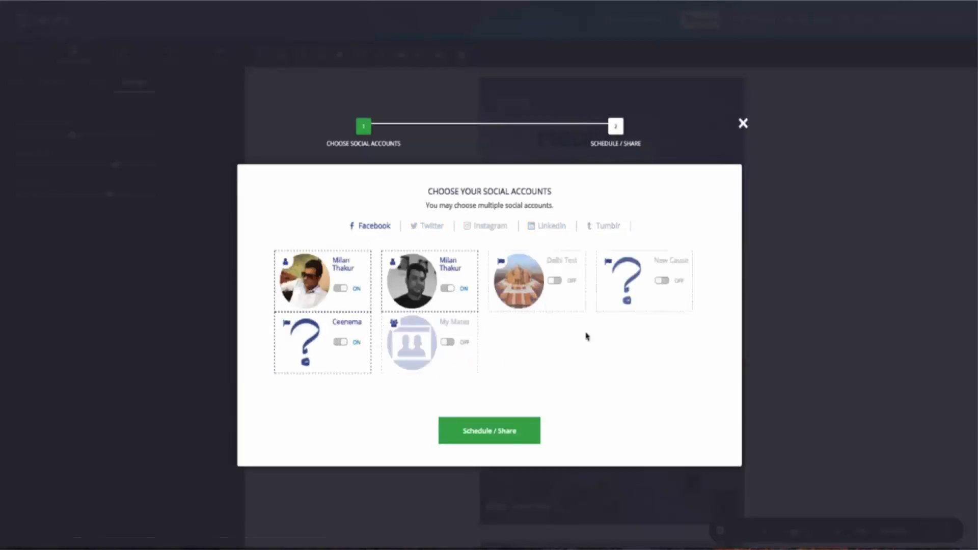
{"action": "left_click", "coordinate": [523, 430]}
{"action": "left_click", "coordinate": [474, 236]}
{"action": "type", "text": "czcsad a"}
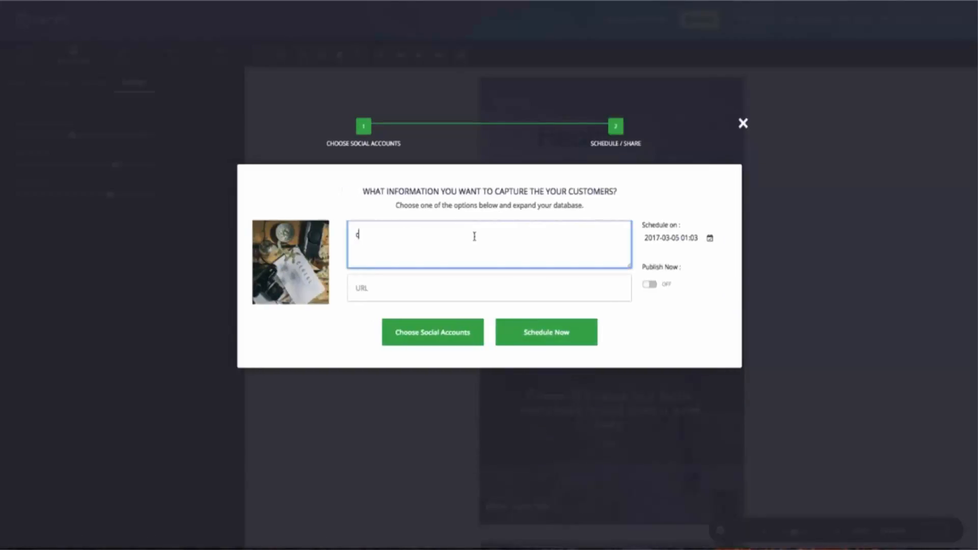
{"action": "left_click", "coordinate": [464, 288]}
{"action": "type", "text": "www."}
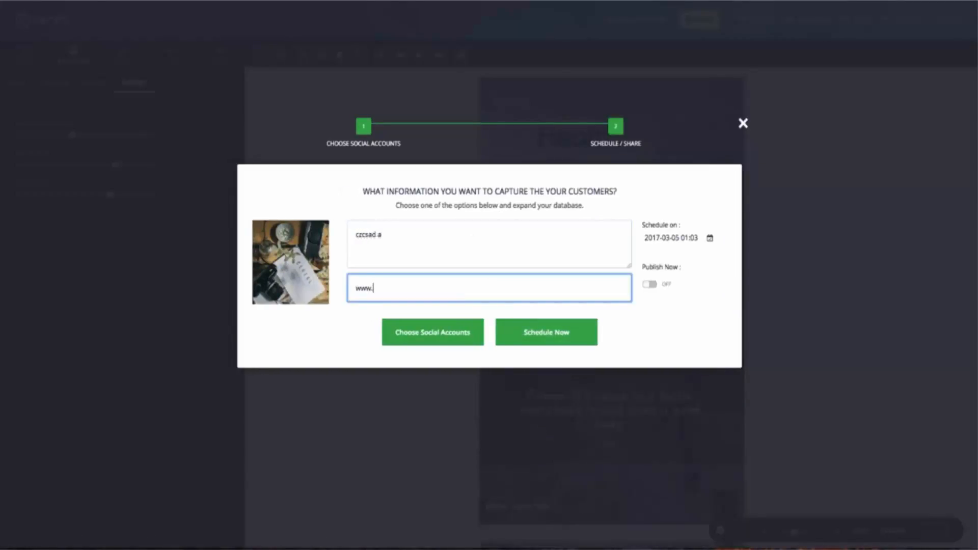
{"action": "type", "text": "yoururl.com or nothing"}
{"action": "key", "text": "BackSpace"}
{"action": "key", "text": "BackSpace"}
{"action": "key", "text": "BackSpace"}
{"action": "key", "text": "BackSpace"}
{"action": "key", "text": "BackSpace"}
{"action": "key", "text": "BackSpace"}
{"action": "key", "text": "BackSpace"}
{"action": "key", "text": "BackSpace"}
{"action": "key", "text": "BackSpace"}
Step: Leave immediate publishing off, check the schedule calendar at March 2017, and close the share dialog
{"action": "left_click", "coordinate": [649, 284]}
{"action": "left_click", "coordinate": [649, 254]}
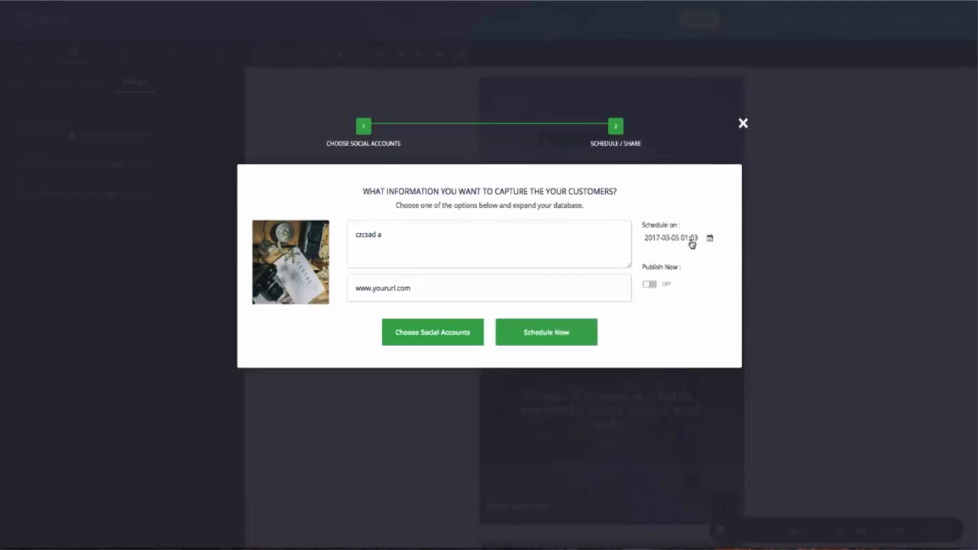
{"action": "left_click", "coordinate": [693, 246]}
{"action": "left_click", "coordinate": [794, 256]}
{"action": "left_click", "coordinate": [794, 257]}
{"action": "left_click", "coordinate": [650, 256]}
{"action": "left_click", "coordinate": [651, 256]}
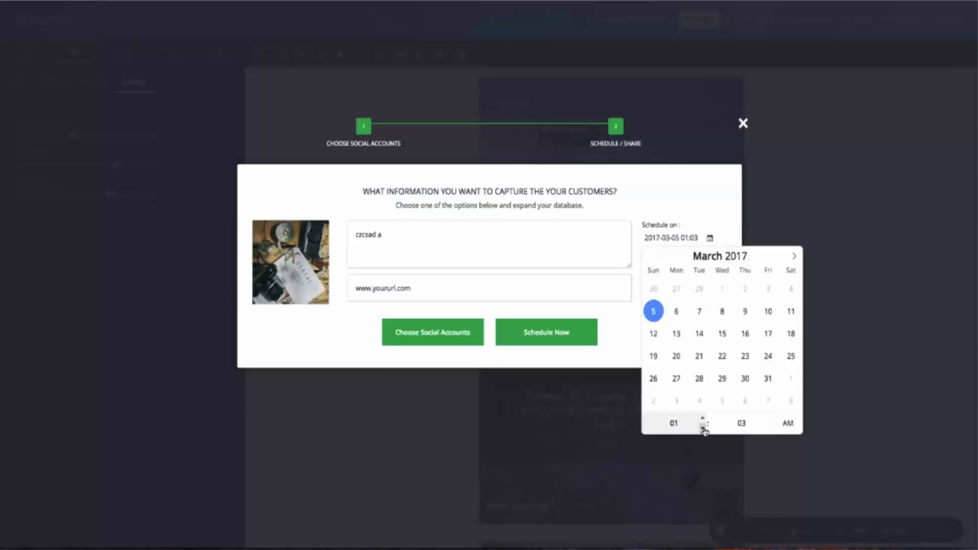
{"action": "left_click", "coordinate": [698, 215]}
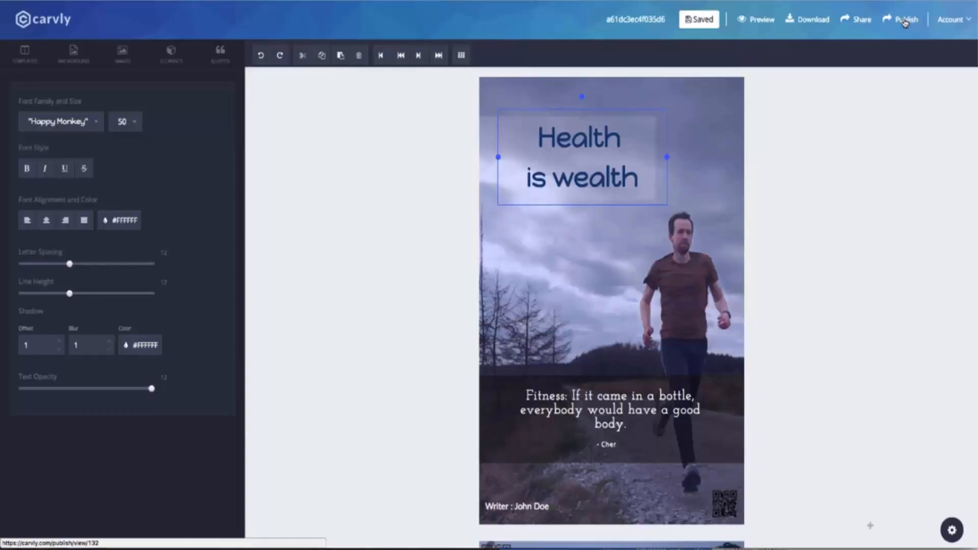
Step: Publish the design with a Capture Leads goal collecting Name and Email only
{"action": "left_click", "coordinate": [905, 23]}
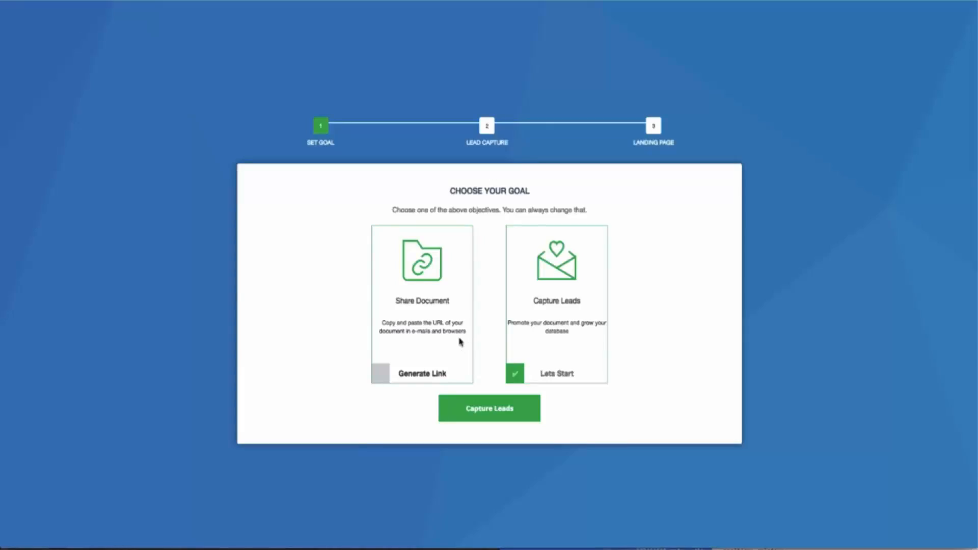
{"action": "left_click", "coordinate": [505, 406]}
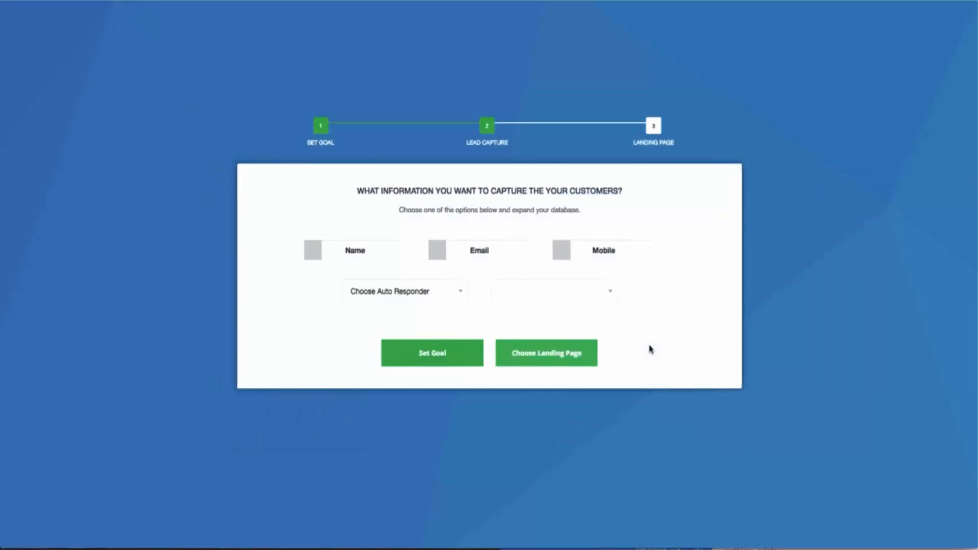
{"action": "left_click", "coordinate": [378, 259]}
{"action": "left_click", "coordinate": [453, 256]}
{"action": "left_click", "coordinate": [581, 255]}
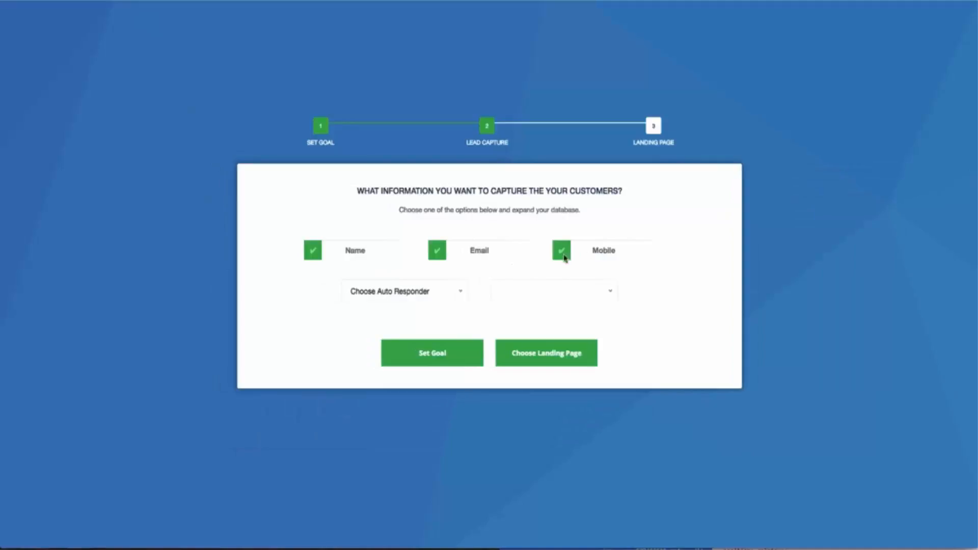
{"action": "left_click", "coordinate": [582, 261]}
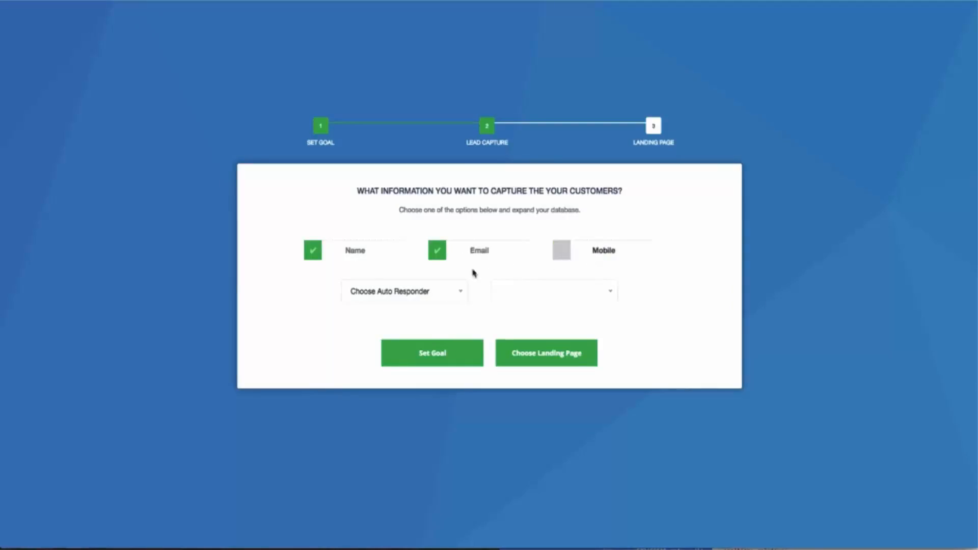
Step: Send leads to a MailChimp list and choose the Template Title landing page
{"action": "left_click", "coordinate": [400, 291]}
{"action": "left_click", "coordinate": [409, 355]}
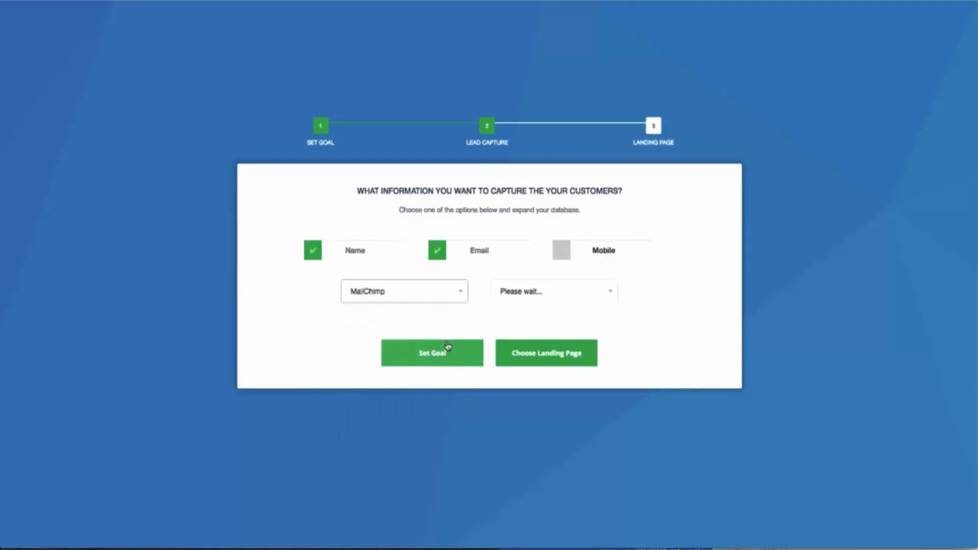
{"action": "left_click", "coordinate": [537, 293]}
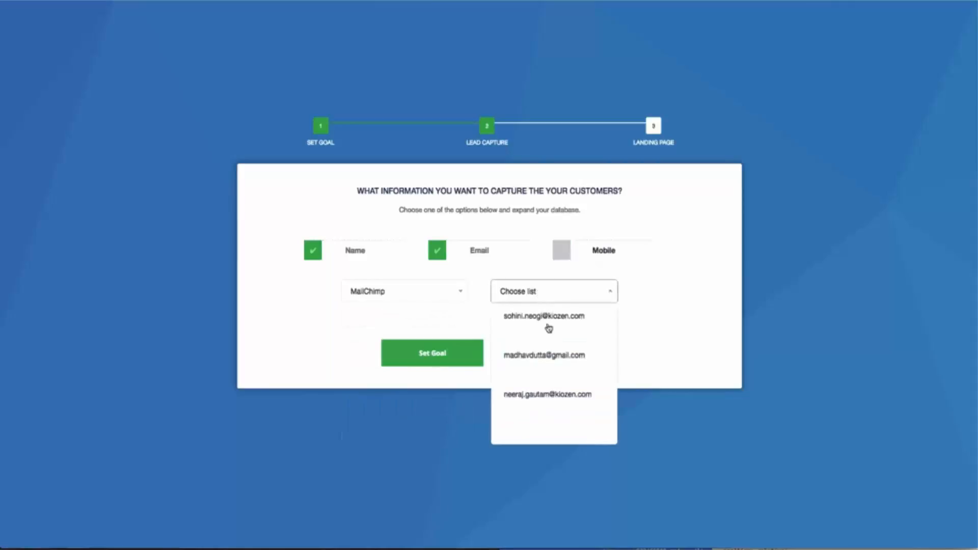
{"action": "left_click", "coordinate": [545, 360]}
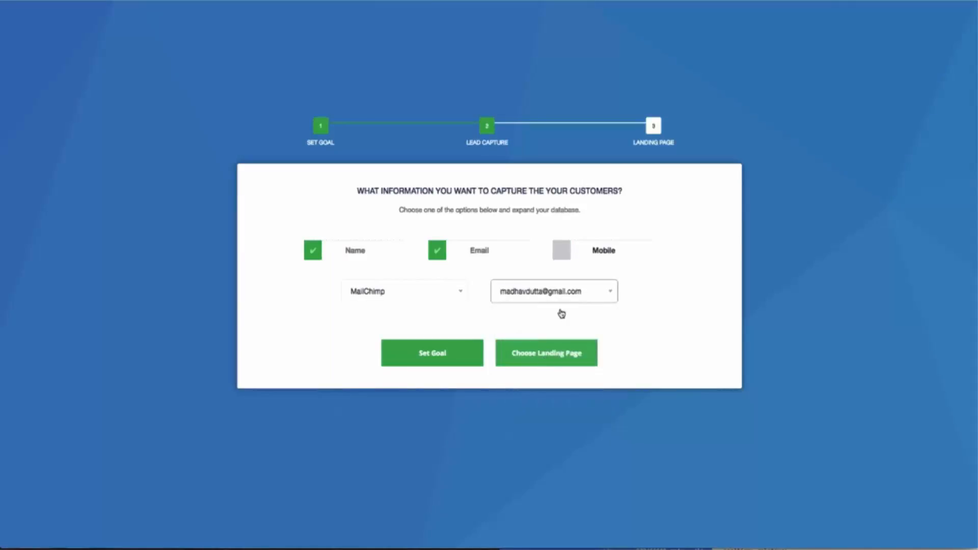
{"action": "left_click", "coordinate": [544, 359]}
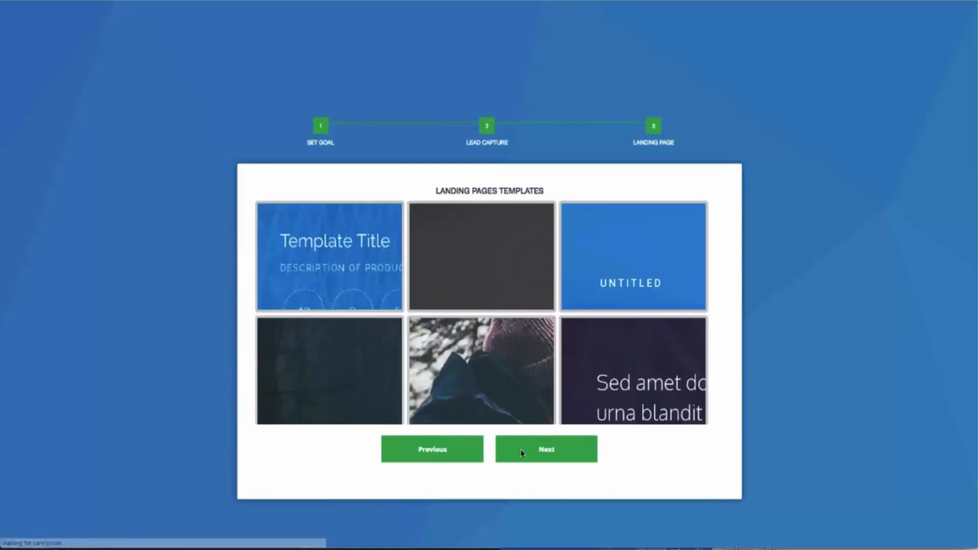
{"action": "left_click", "coordinate": [541, 452]}
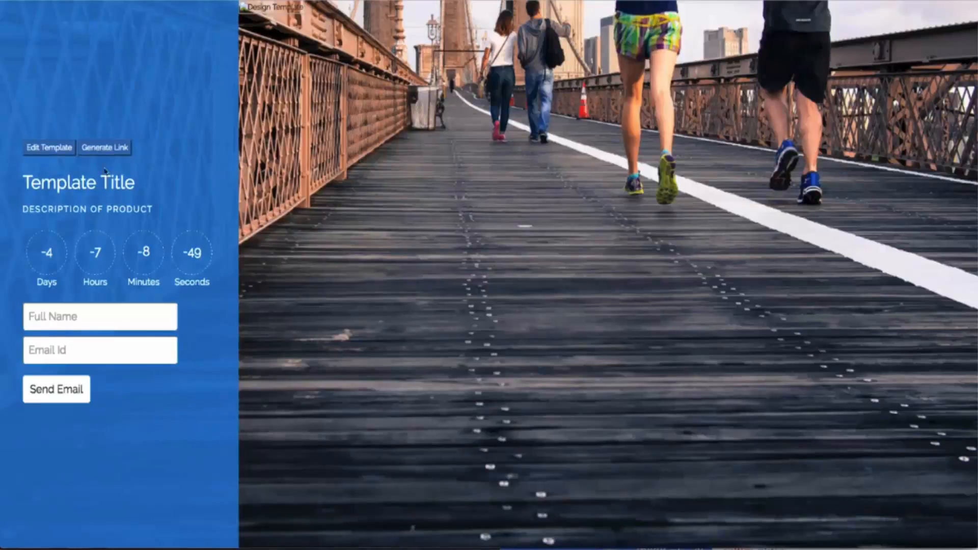
Step: Set a traffic-guide product title, description 'Download your free copy now' and a 2017-03-17 countdown
{"action": "left_click", "coordinate": [65, 150]}
{"action": "triple_click", "coordinate": [452, 142]}
{"action": "type", "text": "Step by Step"}
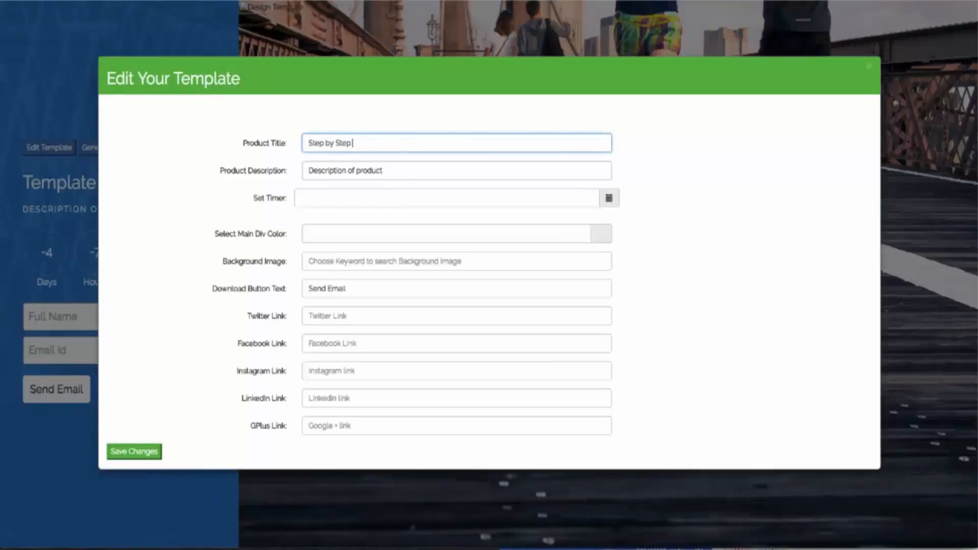
{"action": "type", "text": " guide to know"}
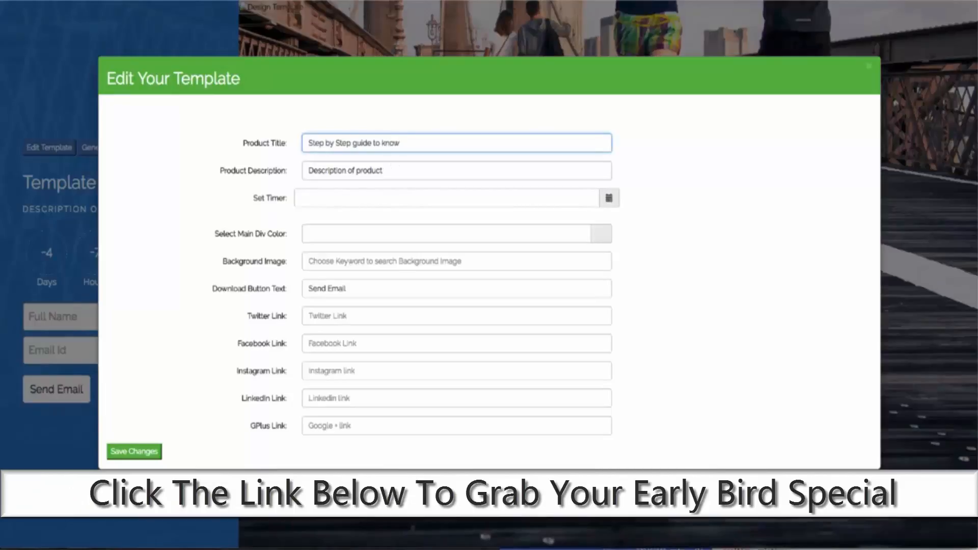
{"action": "type", "text": " how t"}
{"action": "key", "text": "BackSpace"}
{"action": "key", "text": "BackSpace"}
{"action": "key", "text": "BackSpace"}
{"action": "key", "text": "BackSpace"}
{"action": "key", "text": "BackSpace"}
{"action": "key", "text": "BackSpace"}
{"action": "key", "text": "BackSpace"}
{"action": "key", "text": "BackSpace"}
{"action": "key", "text": "BackSpace"}
{"action": "key", "text": "BackSpace"}
{"action": "type", "text": "generate traffic"}
{"action": "key", "text": "Tab"}
{"action": "type", "text": "Download your free copy now"}
{"action": "left_click", "coordinate": [609, 198]}
{"action": "left_click", "coordinate": [380, 249]}
Step: Make the landing page's main panel colour blue
{"action": "left_click", "coordinate": [606, 236]}
{"action": "left_click", "coordinate": [575, 255]}
{"action": "left_click", "coordinate": [596, 272]}
{"action": "left_click_drag", "start_coordinate": [579, 260], "coordinate": [579, 251]}
{"action": "left_click", "coordinate": [597, 270]}
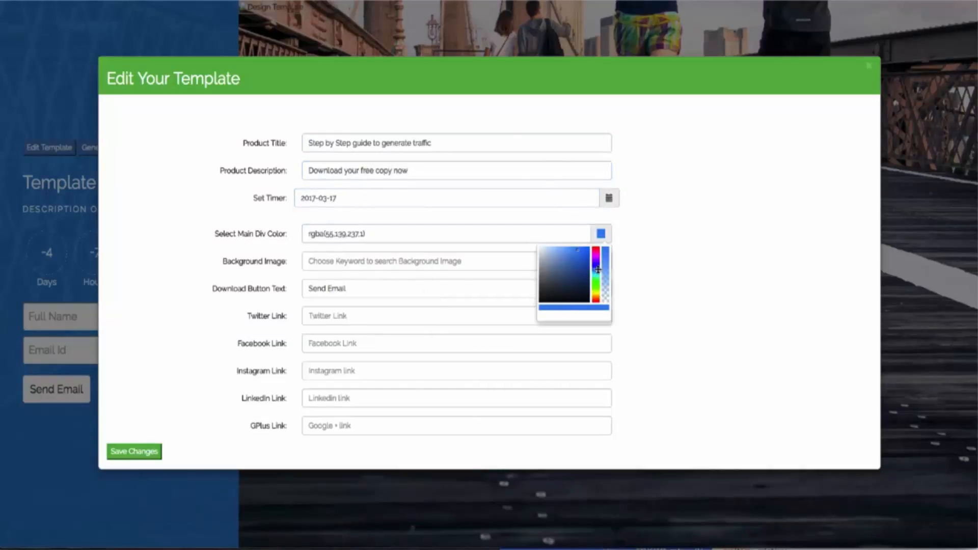
{"action": "left_click", "coordinate": [642, 245]}
Step: Label the button 'Download now', add the profile handle for Twitter, Facebook and Instagram, and save
{"action": "triple_click", "coordinate": [355, 289]}
{"action": "type", "text": "Download now"}
{"action": "left_click", "coordinate": [358, 314]}
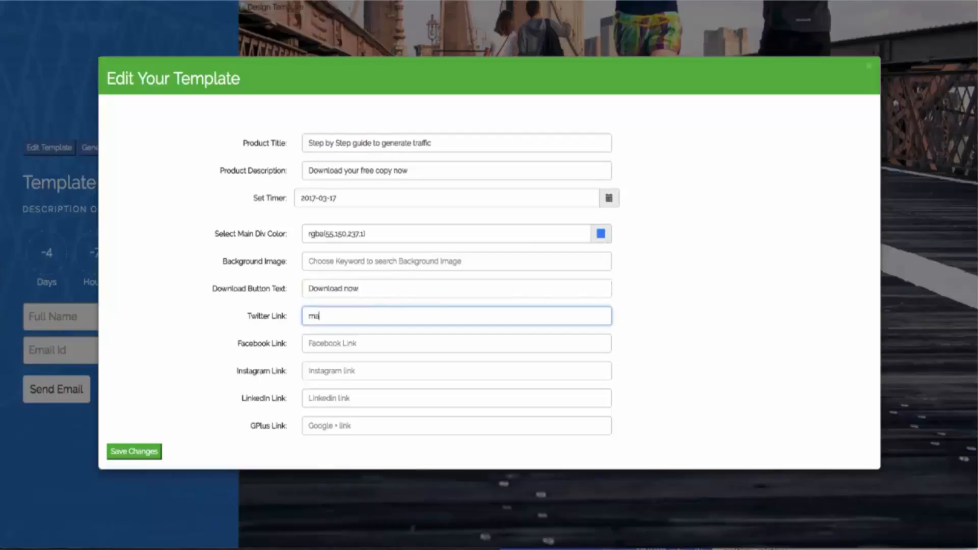
{"action": "key", "text": "Tab"}
{"action": "key", "text": "Tab"}
{"action": "left_click", "coordinate": [134, 451]}
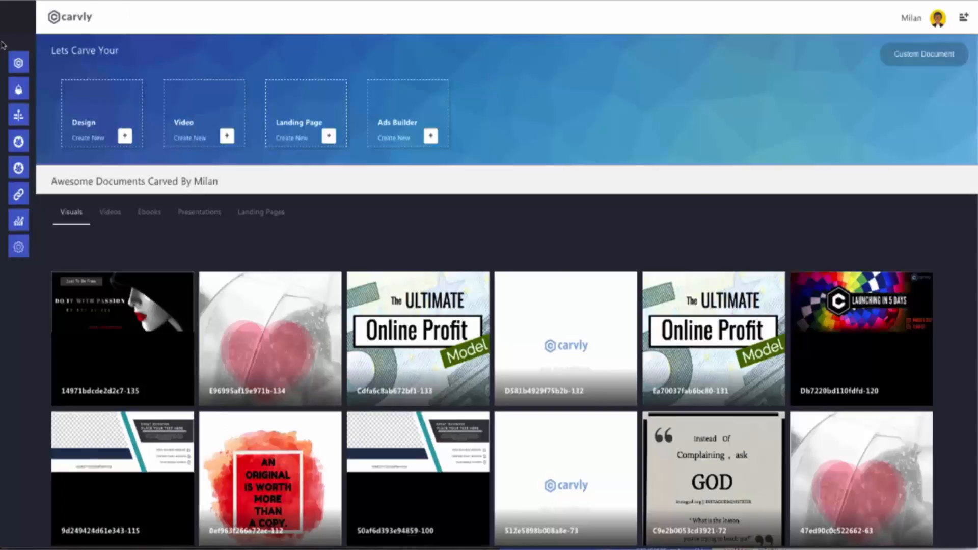
Step: Create a new CarvBot named 'Bot Name'
{"action": "mouse_move", "coordinate": [3, 45]}
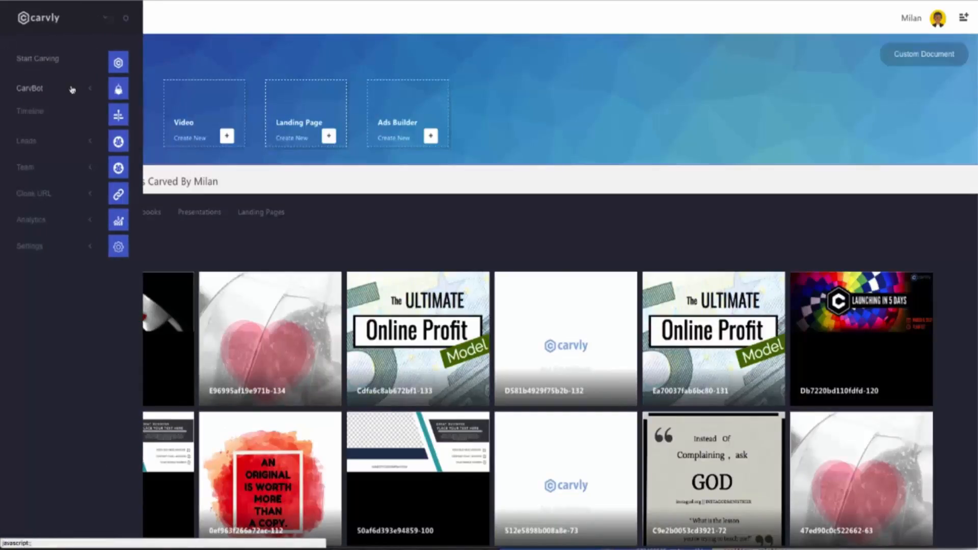
{"action": "left_click", "coordinate": [76, 90]}
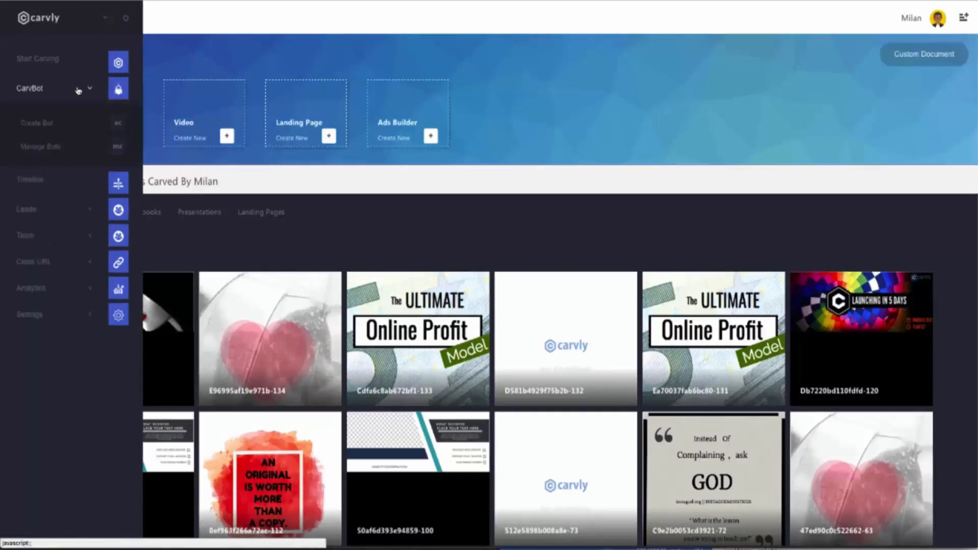
{"action": "left_click", "coordinate": [66, 125]}
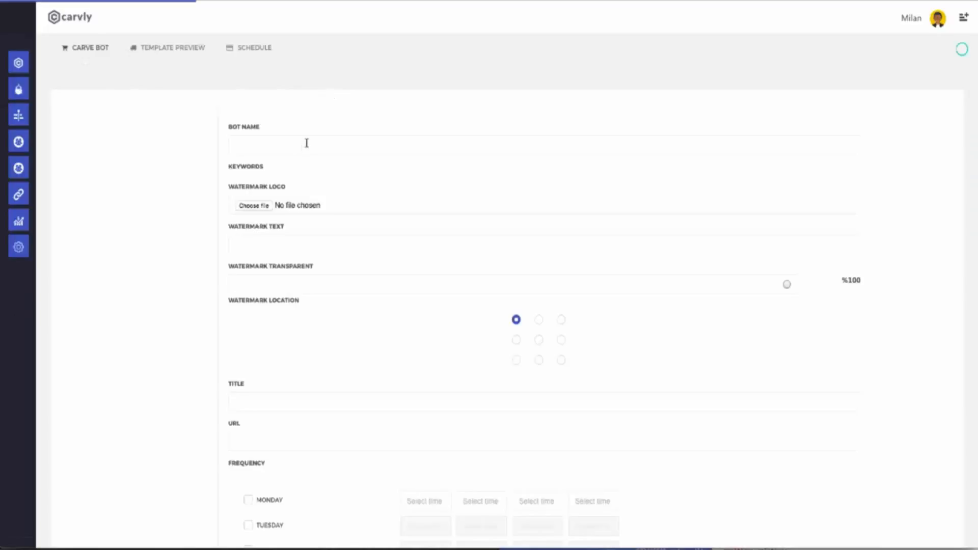
{"action": "left_click", "coordinate": [308, 143]}
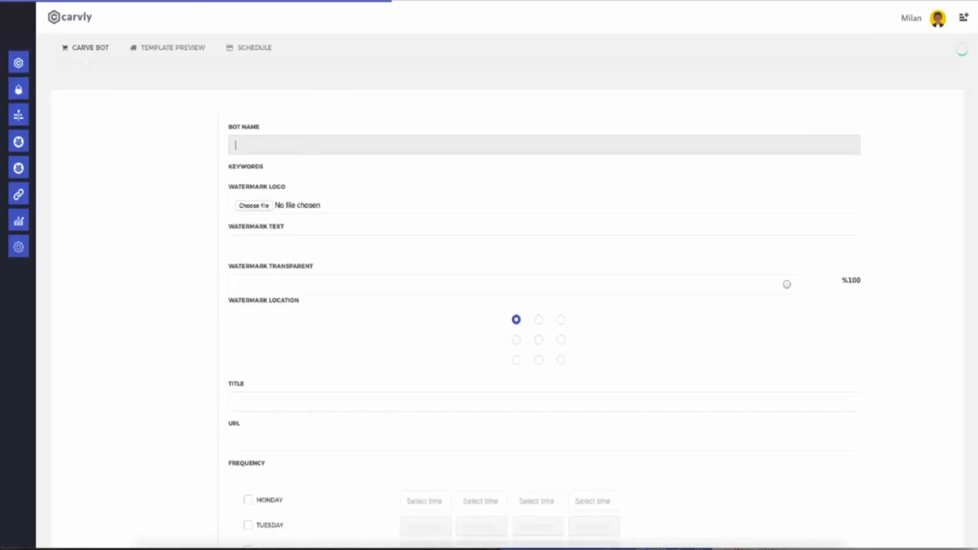
{"action": "type", "text": "Bot Name"}
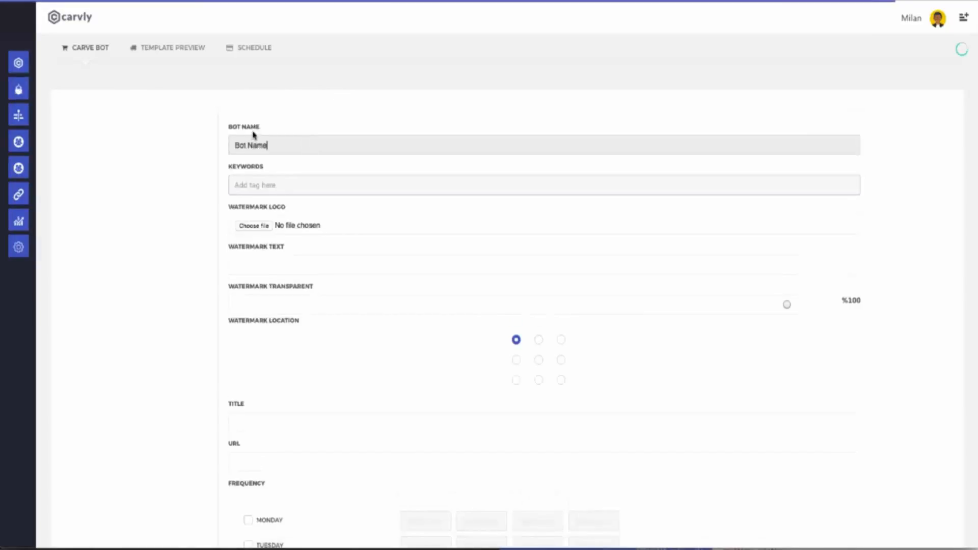
Step: Add the keywords love, inspirational, life and humor to the bot
{"action": "left_click", "coordinate": [289, 183]}
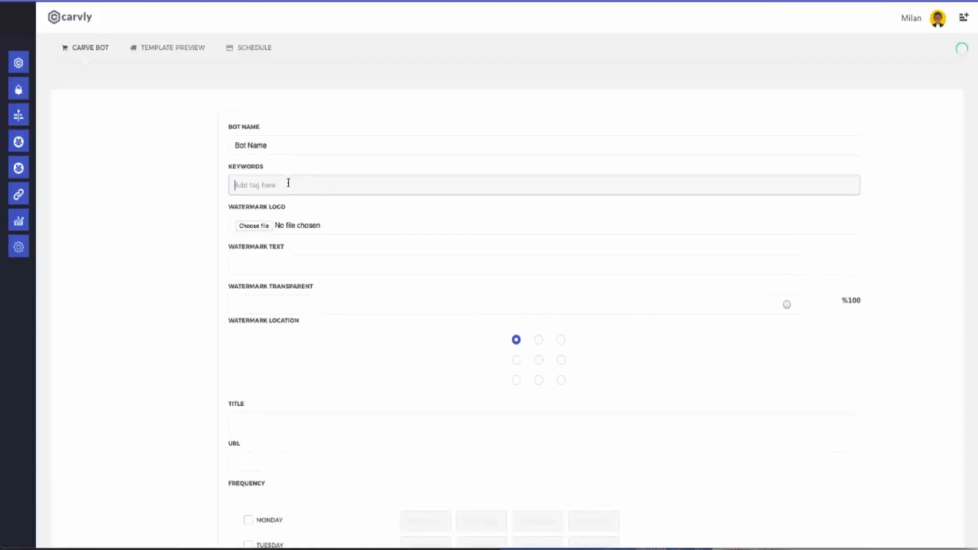
{"action": "left_click", "coordinate": [278, 202]}
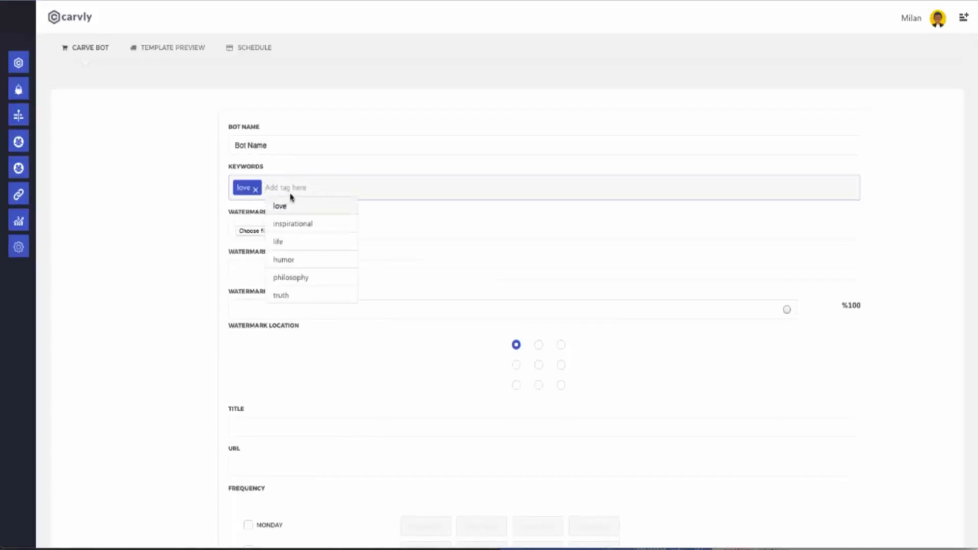
{"action": "left_click", "coordinate": [312, 226]}
{"action": "left_click", "coordinate": [353, 243]}
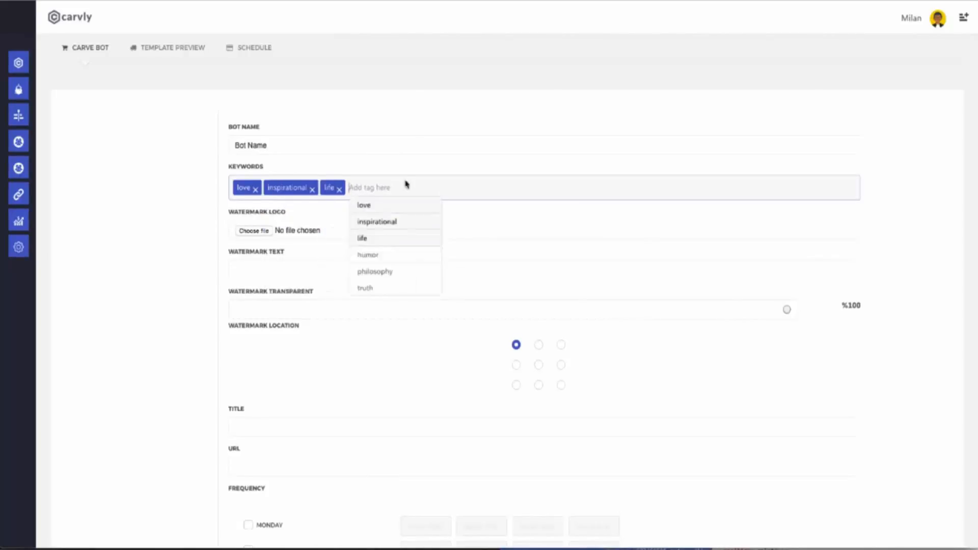
{"action": "left_click", "coordinate": [429, 257]}
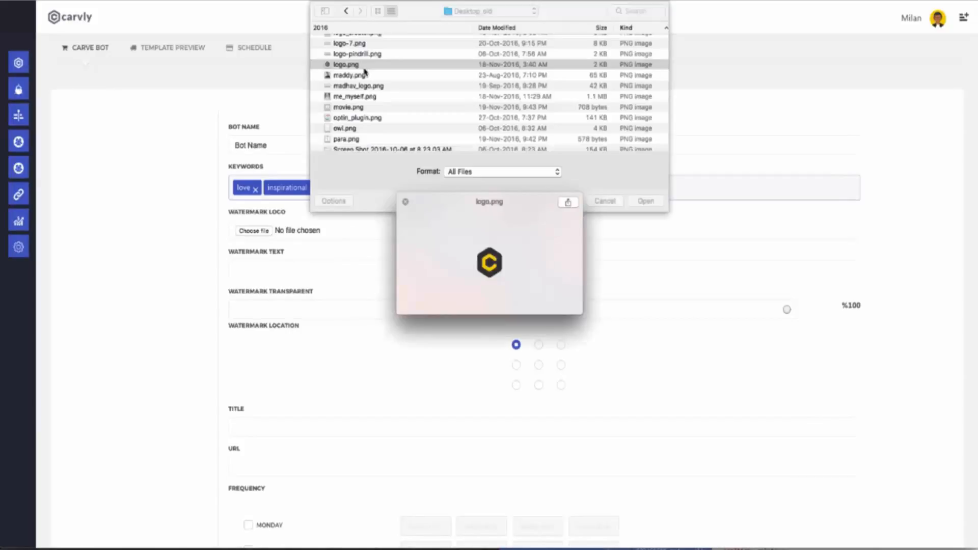
Step: Use logo.png as the watermark at about 49% transparency, placed bottom-left
{"action": "key", "text": "space"}
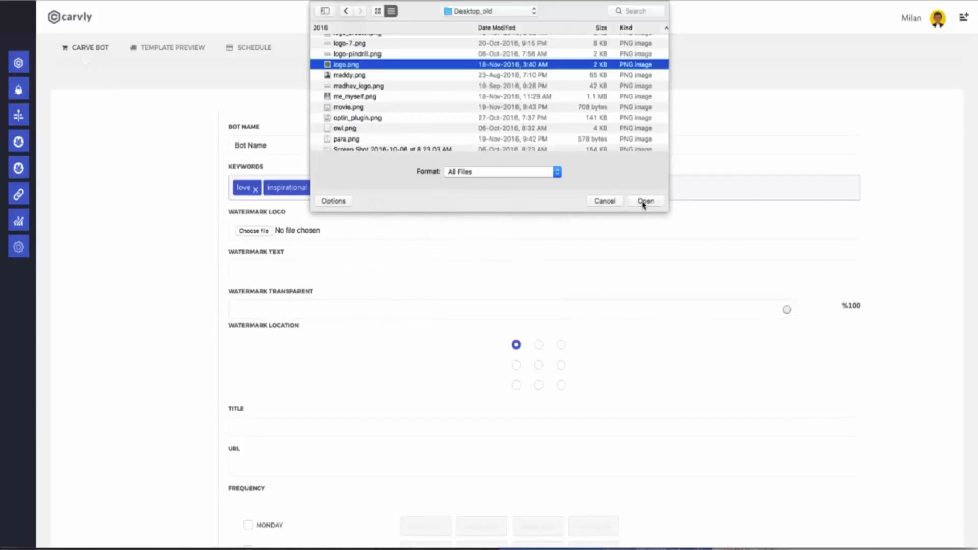
{"action": "left_click", "coordinate": [645, 201]}
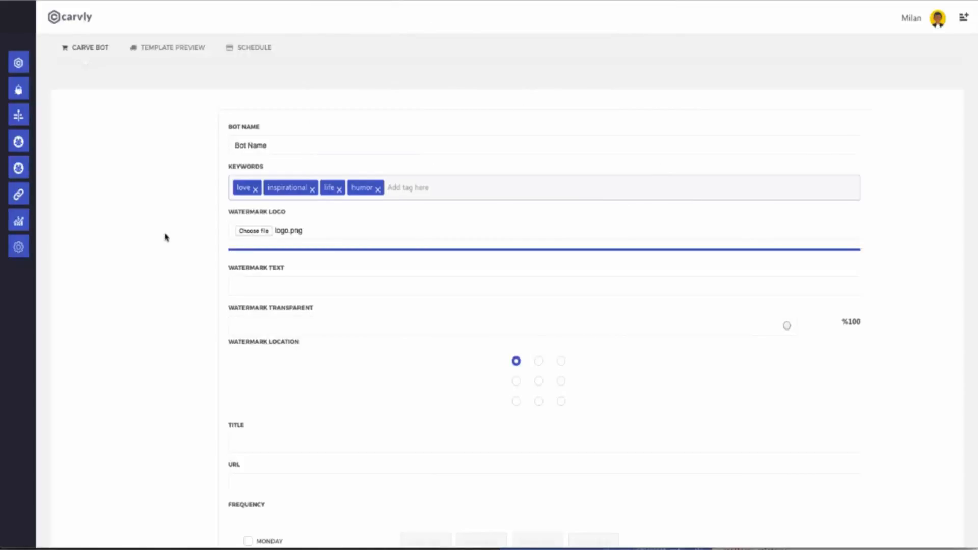
{"action": "scroll", "coordinate": [165, 237], "scroll_direction": "down", "scroll_amount": 3}
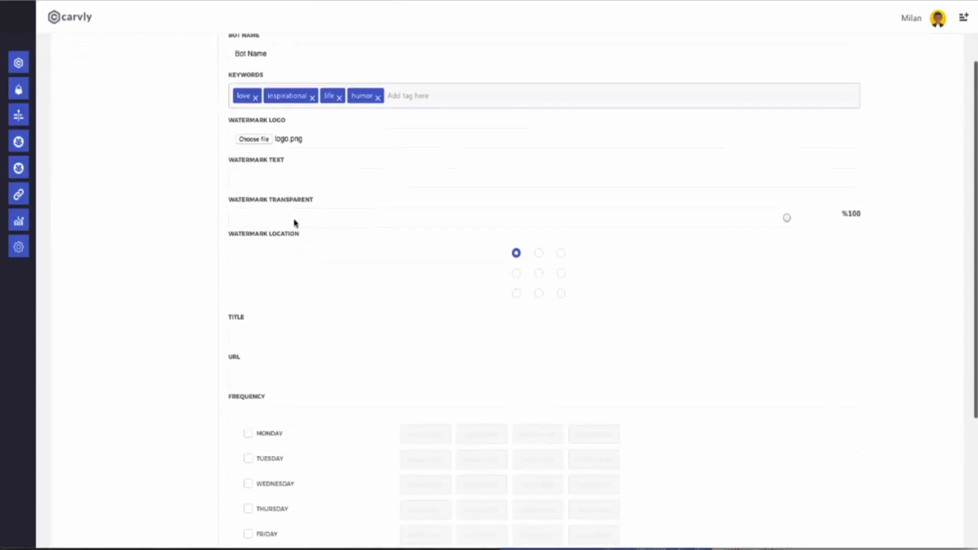
{"action": "left_click_drag", "start_coordinate": [786, 219], "coordinate": [507, 225]}
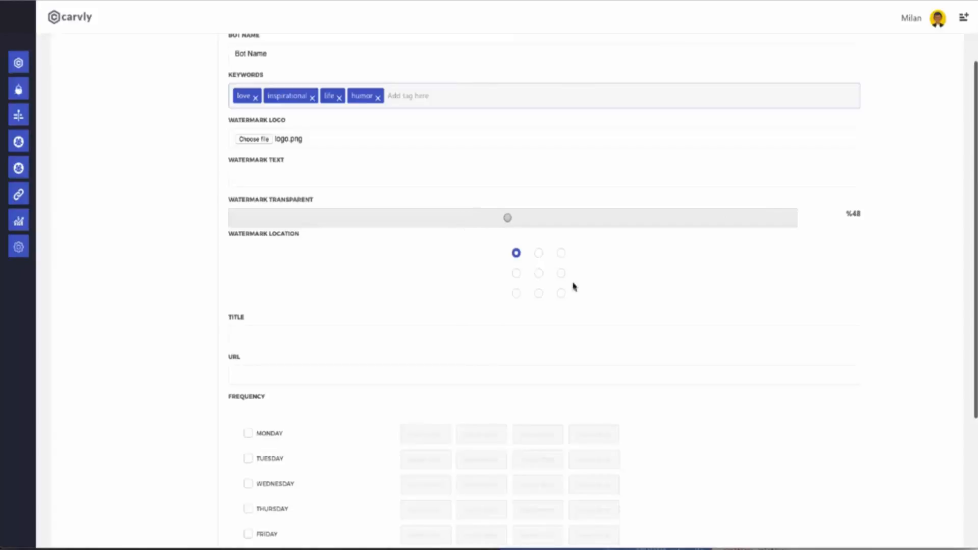
{"action": "left_click", "coordinate": [516, 273]}
{"action": "left_click", "coordinate": [517, 293]}
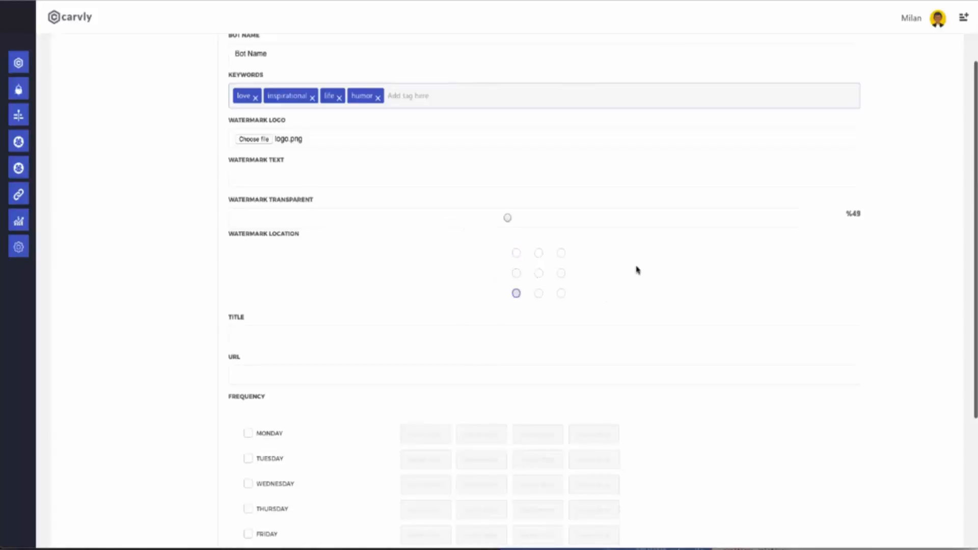
{"action": "scroll", "coordinate": [299, 297], "scroll_direction": "down", "scroll_amount": 2}
{"action": "left_click", "coordinate": [275, 225]}
{"action": "left_click", "coordinate": [283, 260]}
{"action": "scroll", "coordinate": [476, 288], "scroll_direction": "down", "scroll_amount": 2}
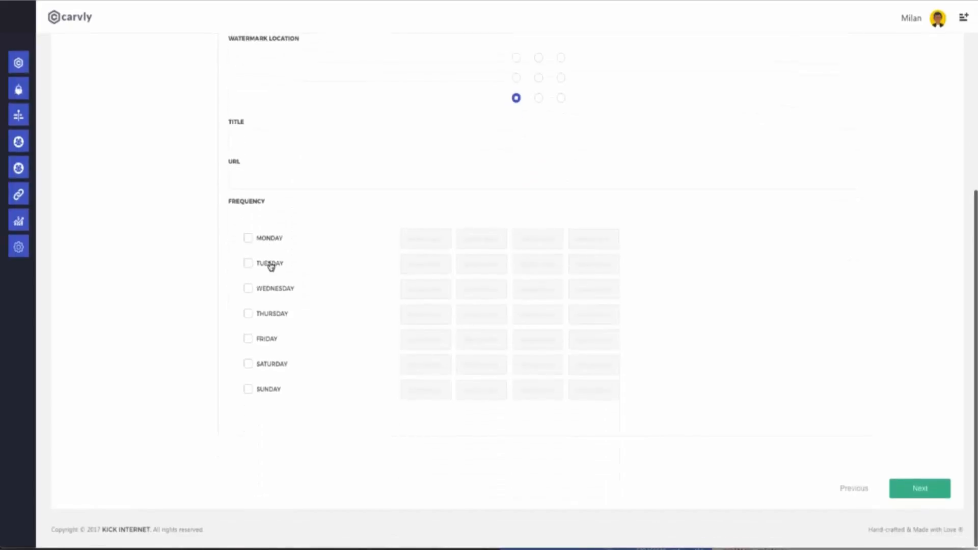
Step: Schedule Monday and Tuesday, with Monday posts at 01:00 AM, 02:30 AM, 04:00 PM and 10:00 PM
{"action": "left_click", "coordinate": [271, 265]}
{"action": "left_click", "coordinate": [427, 239]}
{"action": "left_click", "coordinate": [427, 271]}
{"action": "left_click", "coordinate": [429, 240]}
{"action": "left_click", "coordinate": [433, 295]}
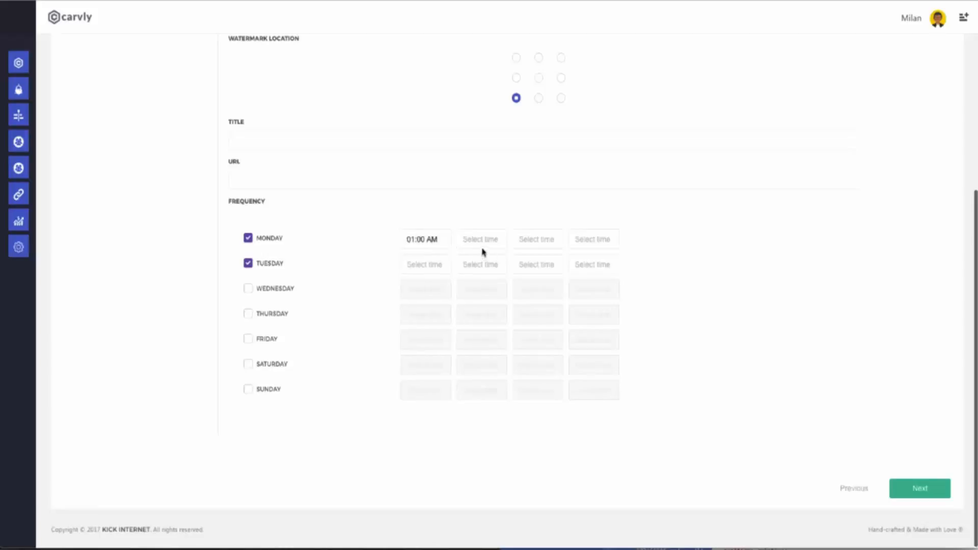
{"action": "left_click", "coordinate": [483, 242]}
{"action": "left_click", "coordinate": [535, 239]}
{"action": "scroll", "coordinate": [550, 316], "scroll_direction": "down", "scroll_amount": 10}
{"action": "left_click", "coordinate": [550, 322]}
{"action": "left_click", "coordinate": [592, 240]}
{"action": "scroll", "coordinate": [596, 299], "scroll_direction": "down", "scroll_amount": 6}
{"action": "left_click", "coordinate": [591, 299]}
Step: Set Tuesday posts at 10:00 PM and 11:30 PM, then continue to templates
{"action": "left_click", "coordinate": [443, 265]}
{"action": "left_click", "coordinate": [428, 328]}
{"action": "left_click", "coordinate": [482, 265]}
{"action": "left_click", "coordinate": [487, 381]}
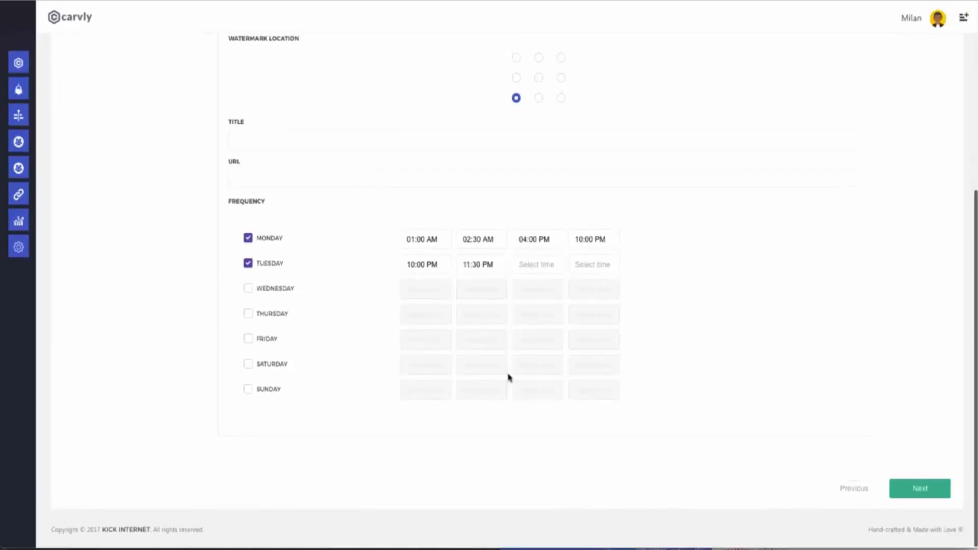
{"action": "left_click", "coordinate": [915, 493]}
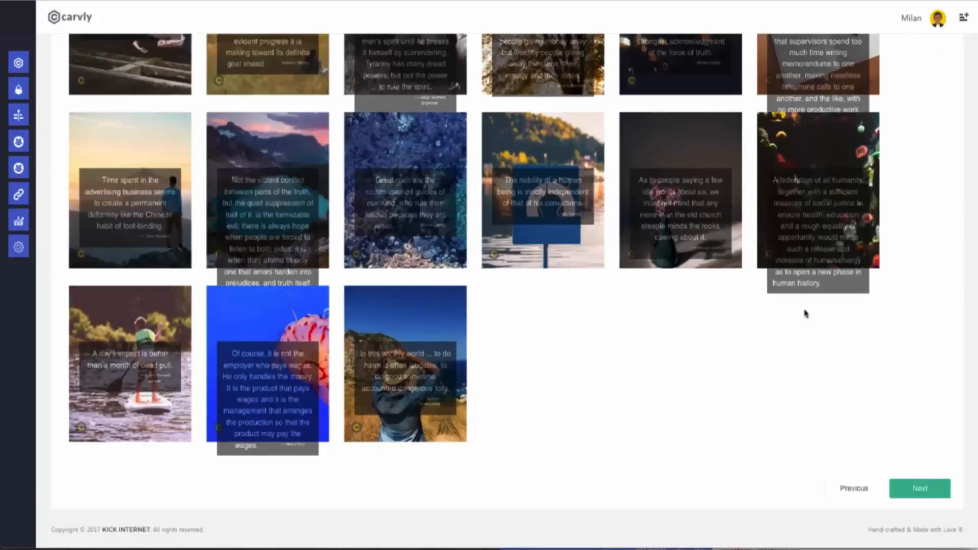
Step: Skim the quote-on-photo template grid and advance to the publishing accounts step
{"action": "scroll", "coordinate": [777, 310], "scroll_direction": "up", "scroll_amount": 4}
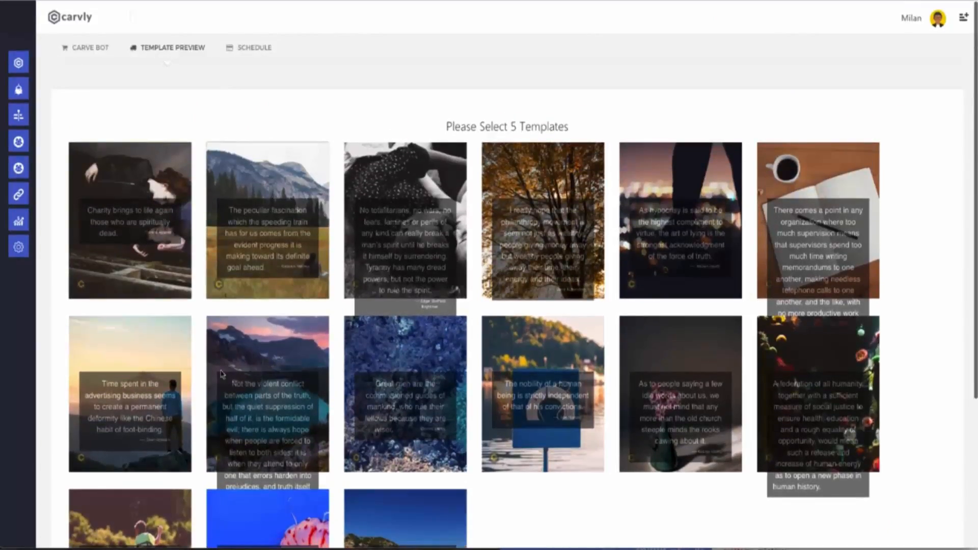
{"action": "scroll", "coordinate": [696, 257], "scroll_direction": "down", "scroll_amount": 4}
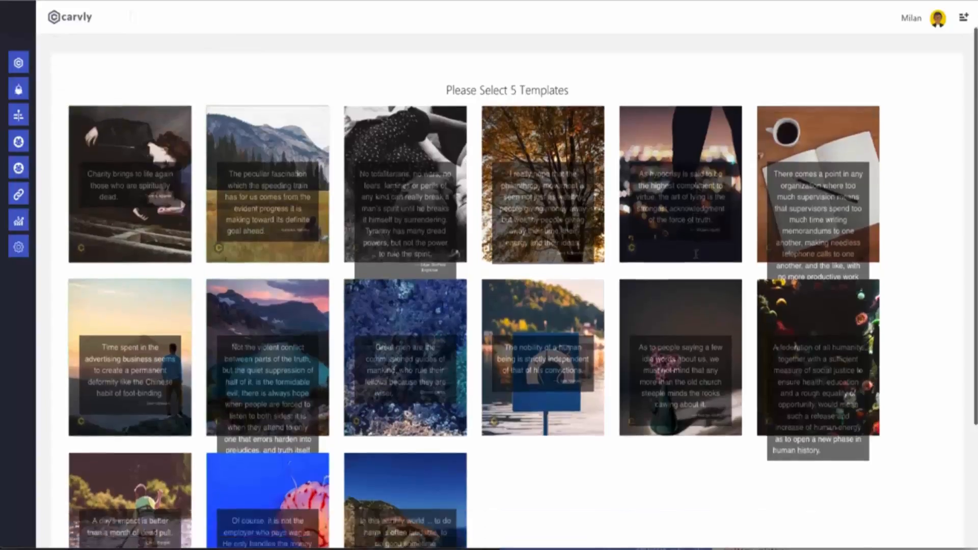
{"action": "left_click", "coordinate": [920, 482]}
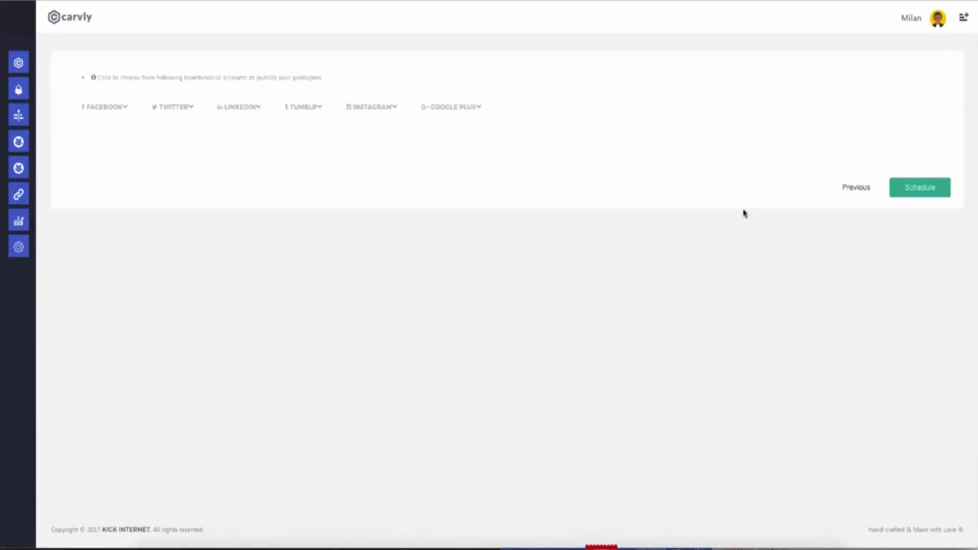
Step: Select three Facebook accounts for the bot's posts, then view the Twitter accounts
{"action": "left_click", "coordinate": [113, 106]}
{"action": "left_click", "coordinate": [124, 165]}
{"action": "left_click", "coordinate": [255, 194]}
{"action": "left_click", "coordinate": [326, 192]}
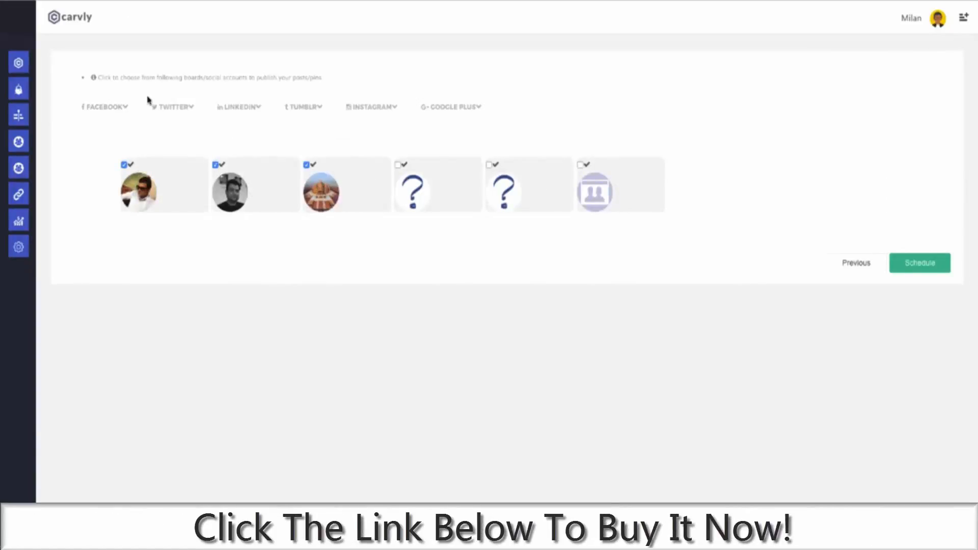
{"action": "left_click", "coordinate": [180, 110]}
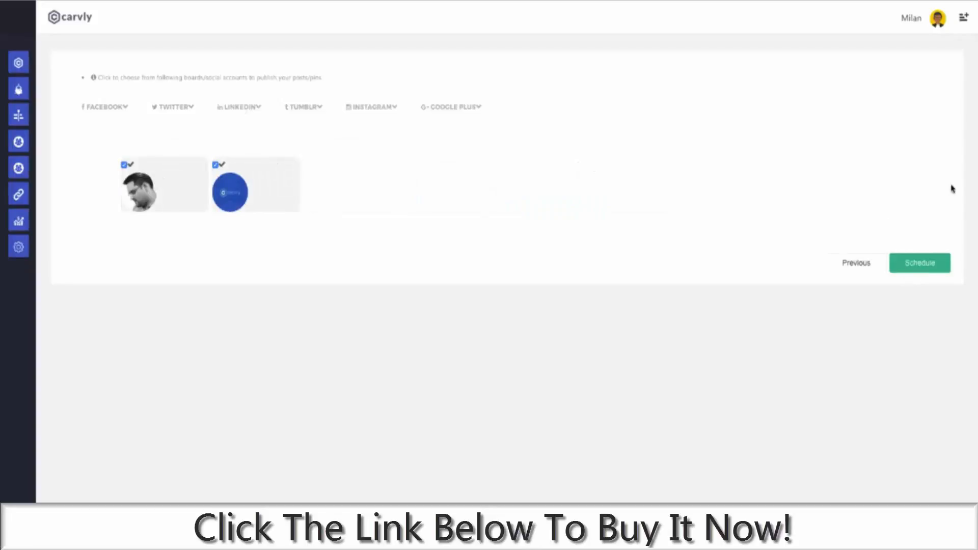
Step: Set the 'Bot Name' bot to Inactive in Manage Bots
{"action": "mouse_move", "coordinate": [22, 131]}
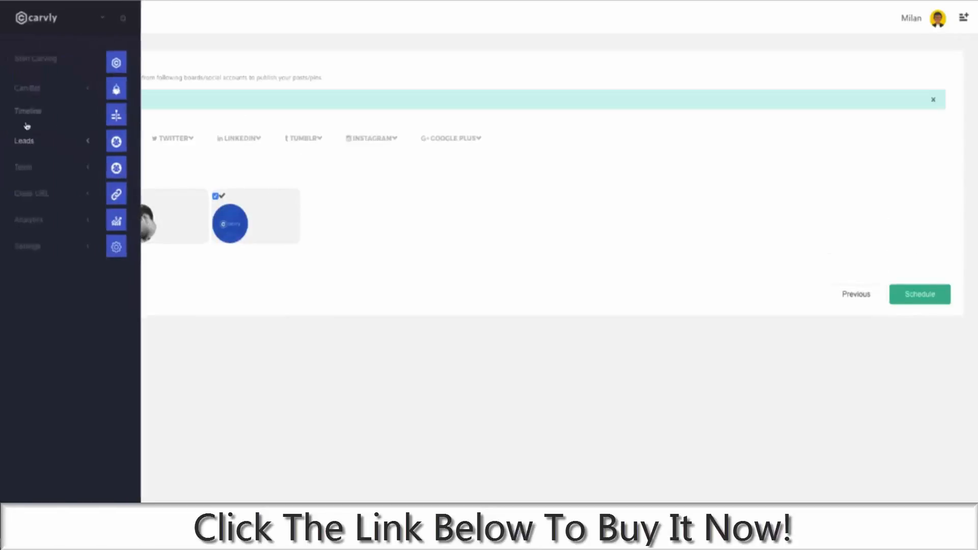
{"action": "left_click", "coordinate": [39, 91]}
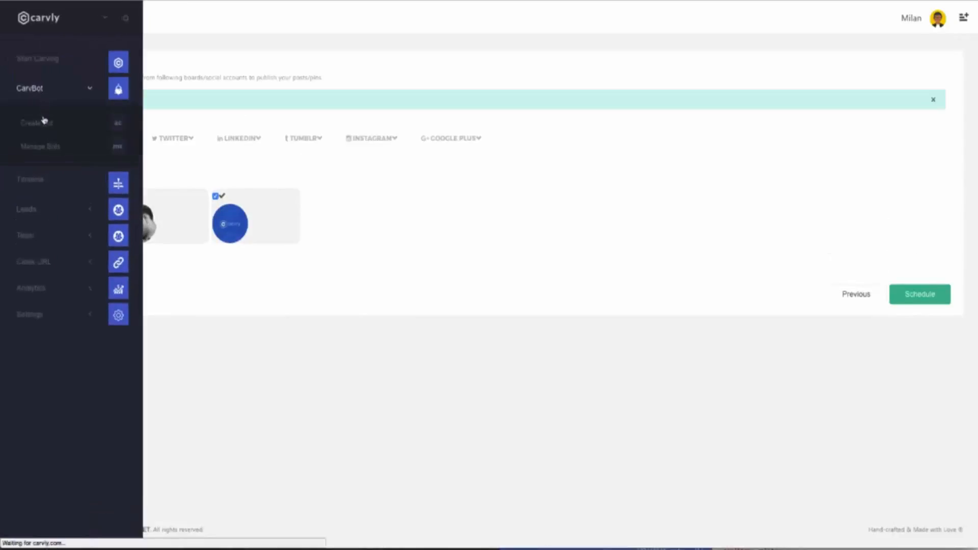
{"action": "left_click", "coordinate": [51, 147]}
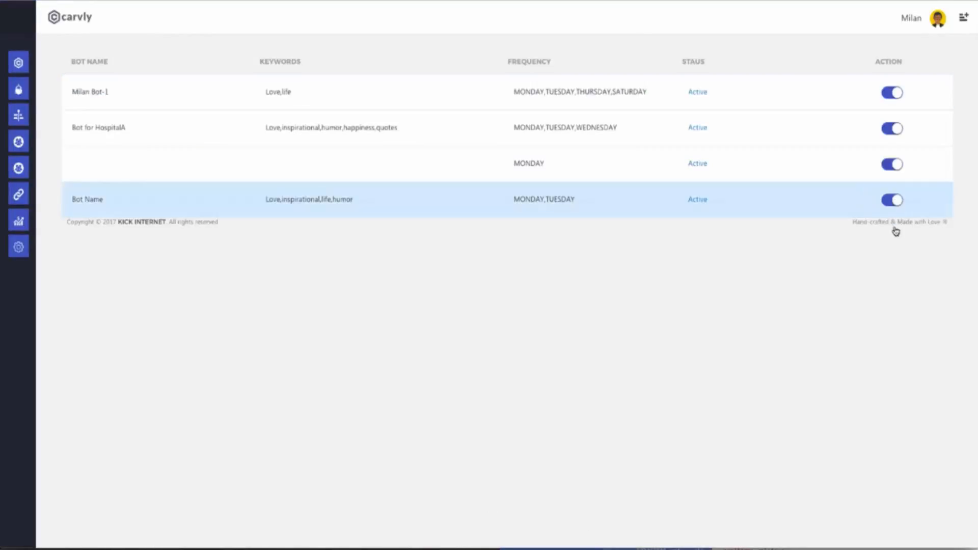
{"action": "left_click", "coordinate": [892, 200]}
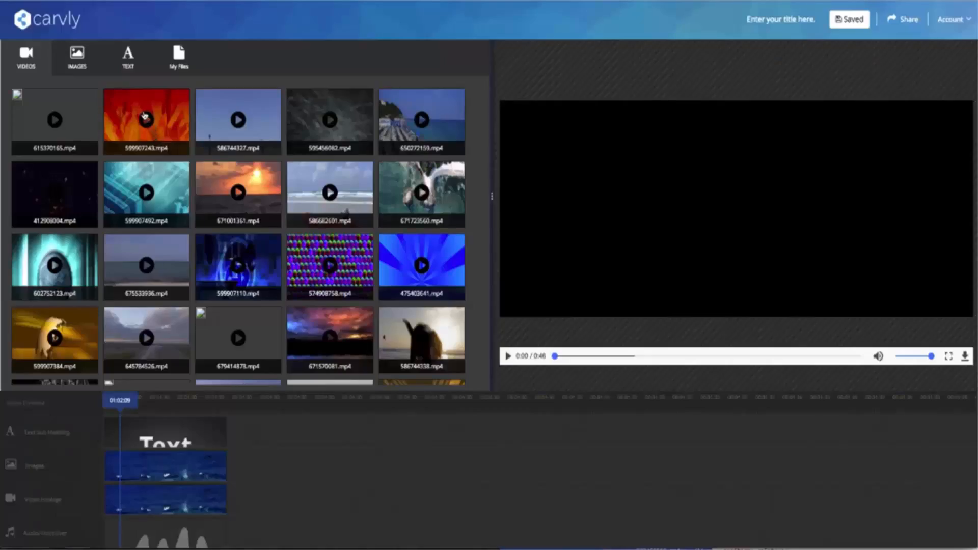
Step: Preview the fire clip 599907243.mp4 and glance at the stock image library
{"action": "left_click", "coordinate": [147, 120]}
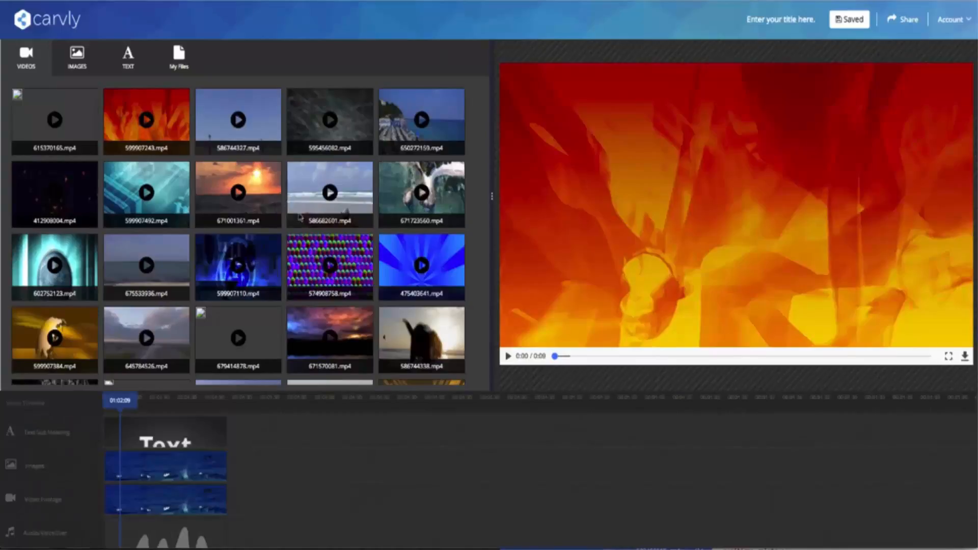
{"action": "left_click", "coordinate": [508, 356]}
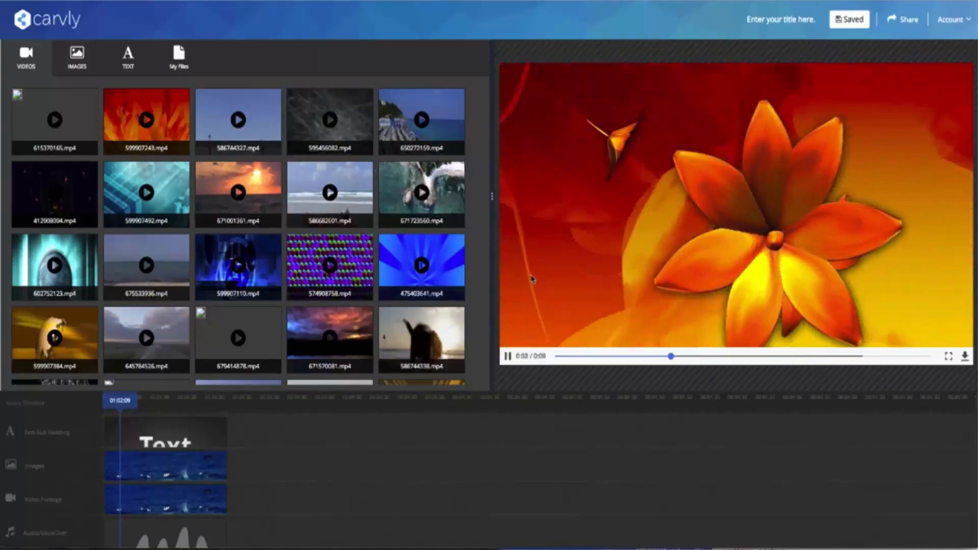
{"action": "left_click", "coordinate": [89, 71]}
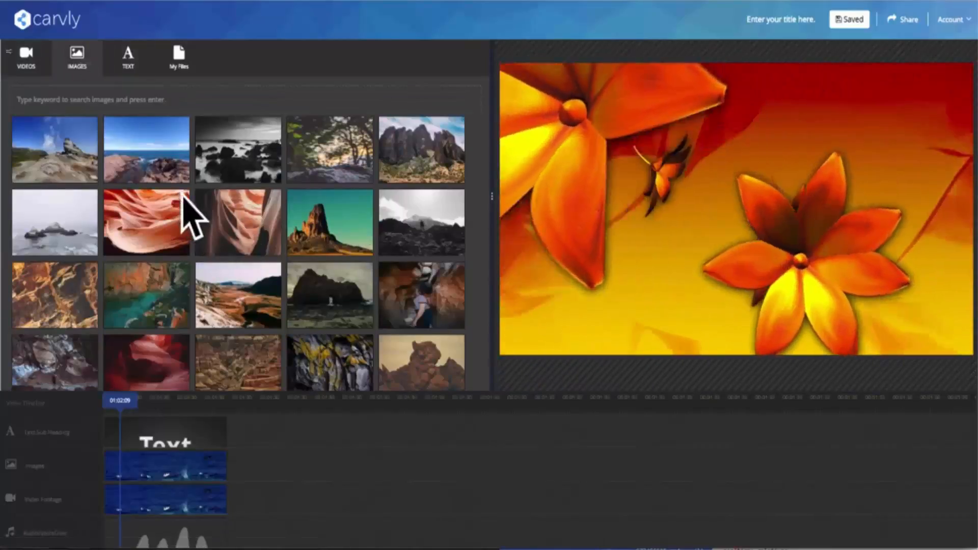
{"action": "left_click", "coordinate": [32, 58]}
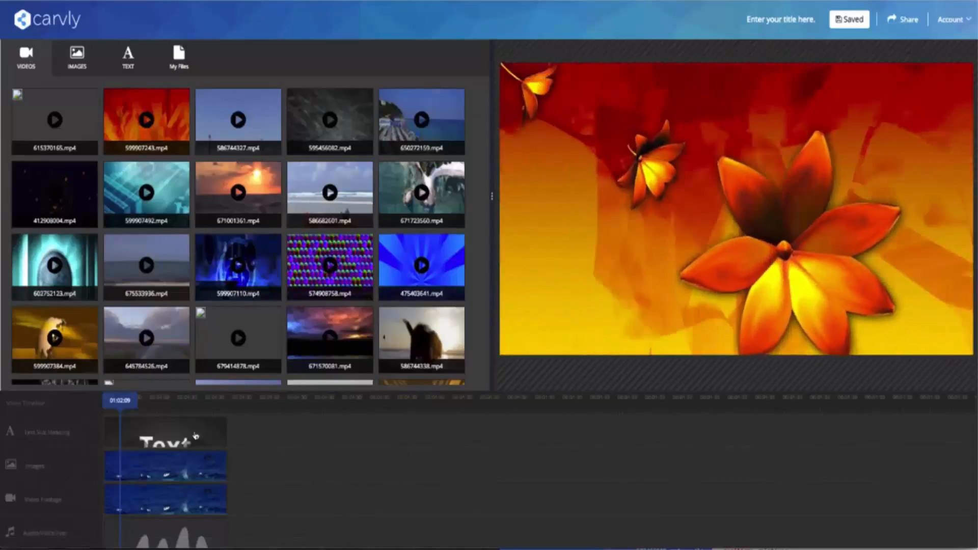
Step: Move the text and image clips later and the footage clip to the start of the timeline
{"action": "left_click_drag", "start_coordinate": [197, 437], "coordinate": [268, 438]}
{"action": "left_click_drag", "start_coordinate": [181, 464], "coordinate": [261, 466]}
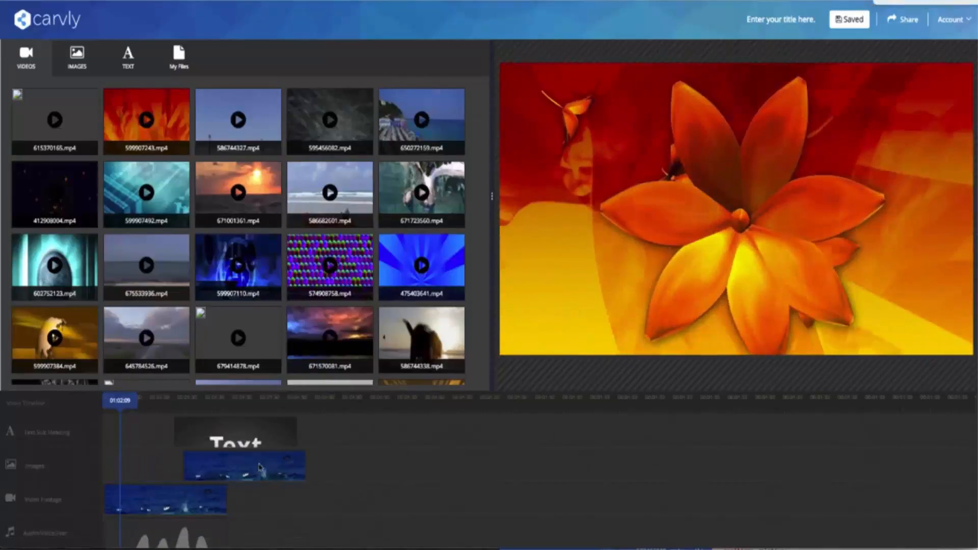
{"action": "left_click_drag", "start_coordinate": [194, 497], "coordinate": [143, 500]}
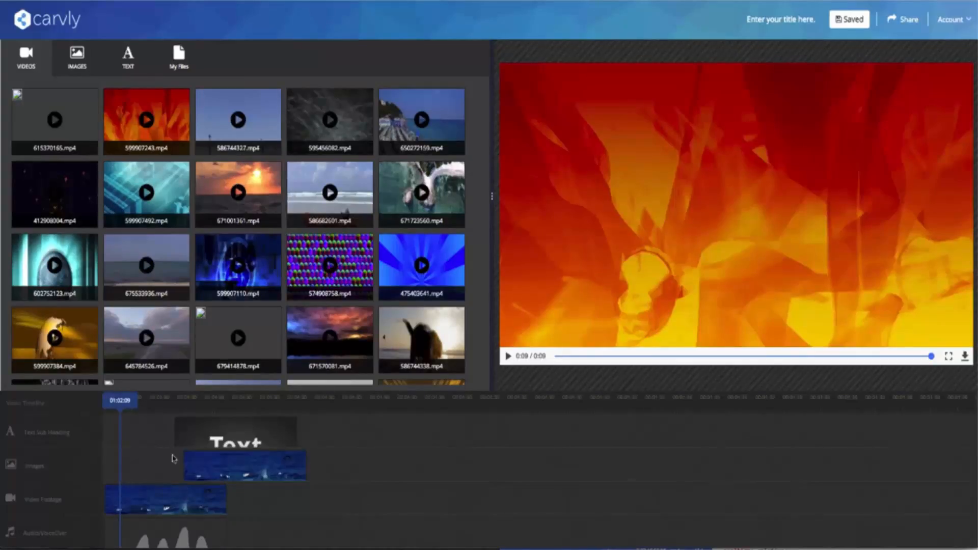
Step: Browse the stock images and the user's own videos, images and audio in the video builder
{"action": "left_click", "coordinate": [194, 403]}
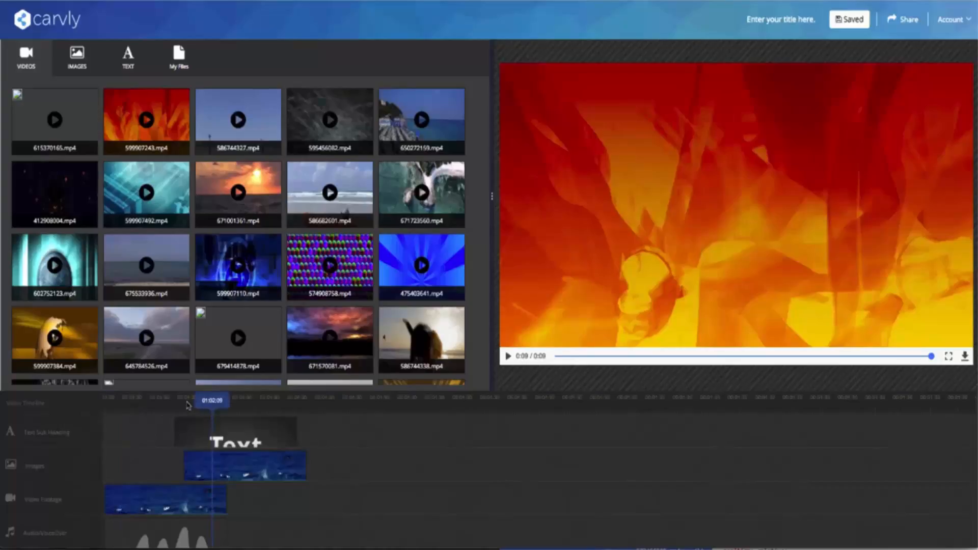
{"action": "left_click", "coordinate": [76, 60]}
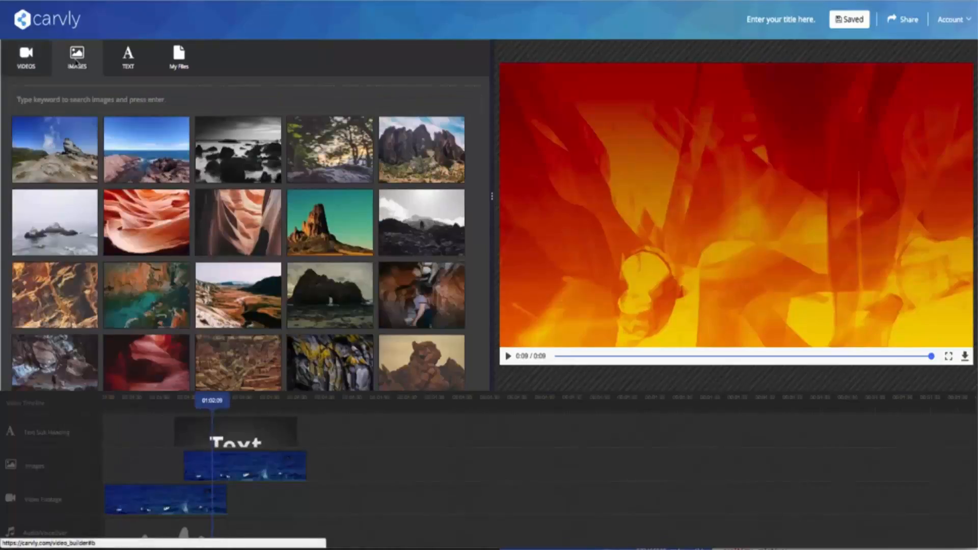
{"action": "left_click", "coordinate": [185, 64]}
{"action": "left_click", "coordinate": [63, 96]}
{"action": "left_click", "coordinate": [99, 96]}
{"action": "left_click", "coordinate": [28, 61]}
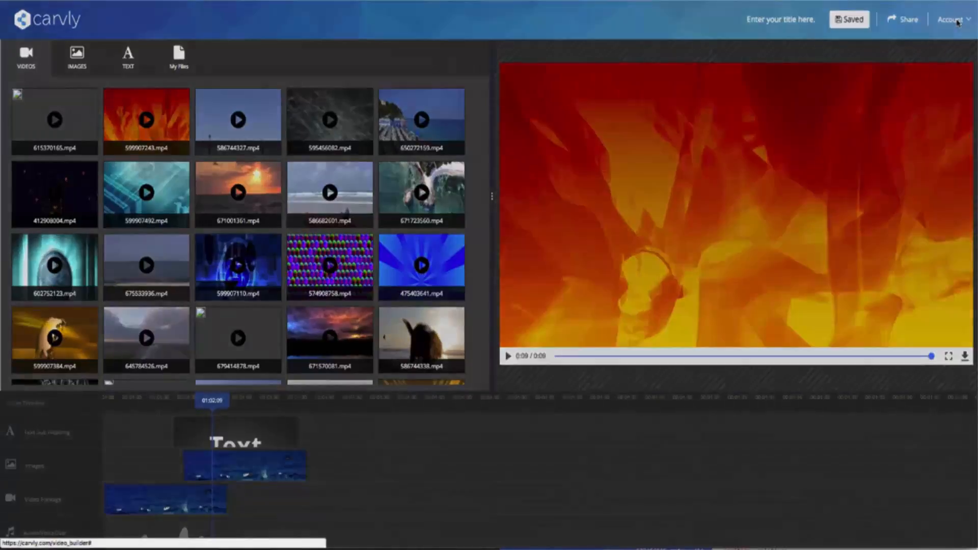
Step: Go through the account menu back to the Carvly dashboard
{"action": "left_click", "coordinate": [950, 19]}
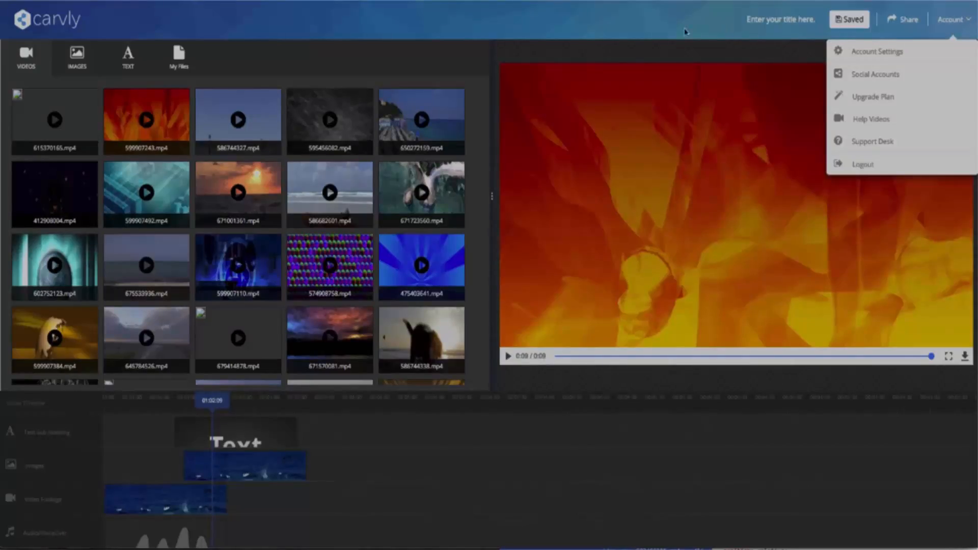
{"action": "right_click", "coordinate": [656, 35]}
{"action": "left_click", "coordinate": [641, 30]}
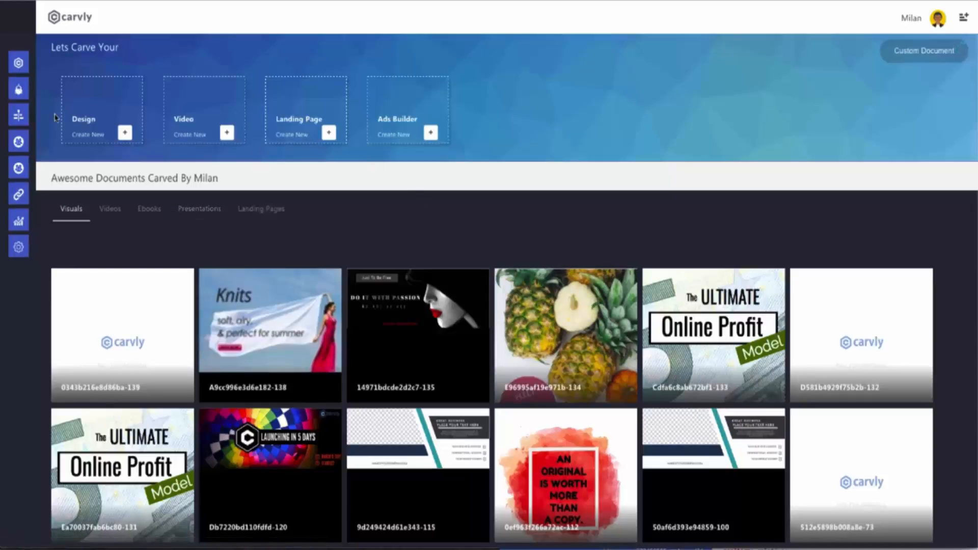
Step: Open the posts Timeline, scroll through it, check the ERRORS tab, and return to PUBLISHED
{"action": "mouse_move", "coordinate": [30, 89]}
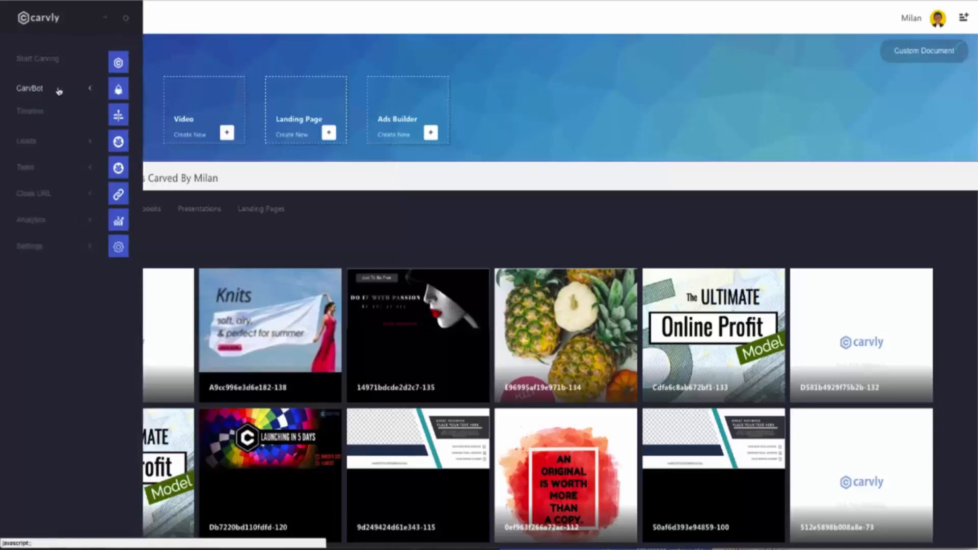
{"action": "left_click", "coordinate": [43, 117]}
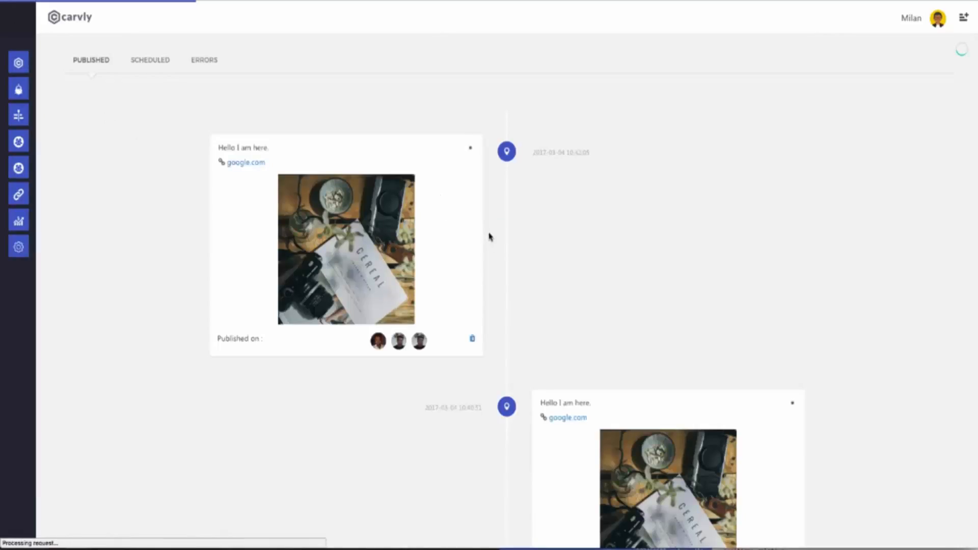
{"action": "scroll", "coordinate": [540, 260], "scroll_direction": "down", "scroll_amount": 10}
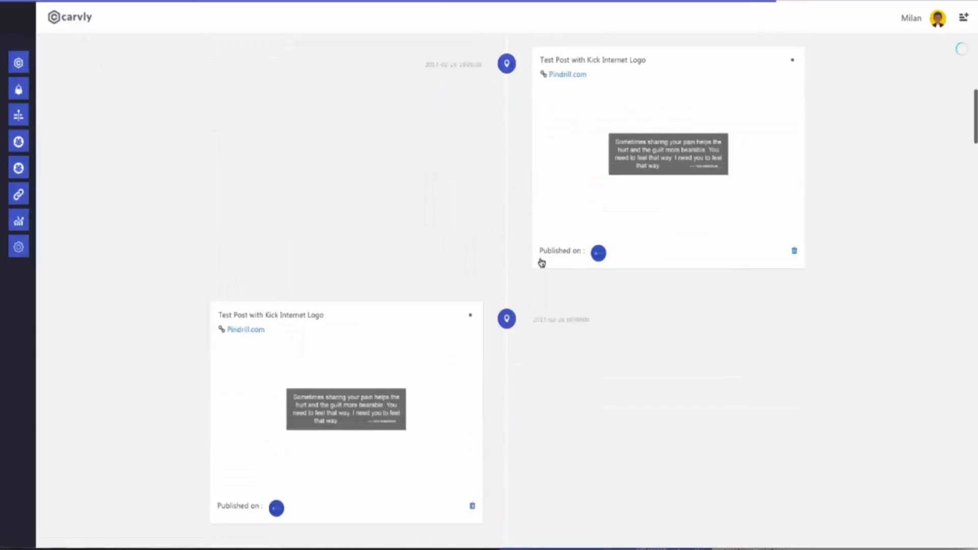
{"action": "scroll", "coordinate": [541, 261], "scroll_direction": "up", "scroll_amount": 3}
{"action": "scroll", "coordinate": [188, 240], "scroll_direction": "up", "scroll_amount": 5}
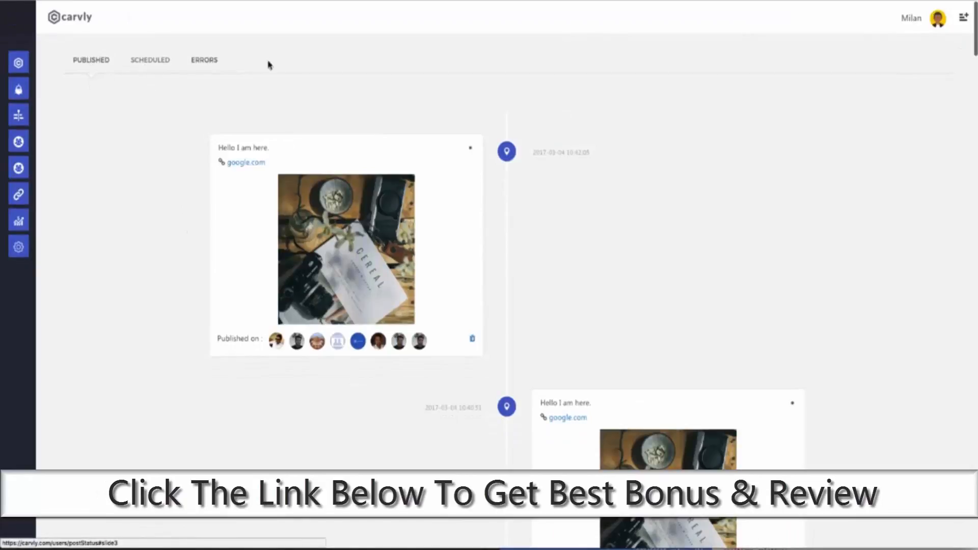
{"action": "left_click", "coordinate": [196, 66]}
{"action": "left_click", "coordinate": [98, 65]}
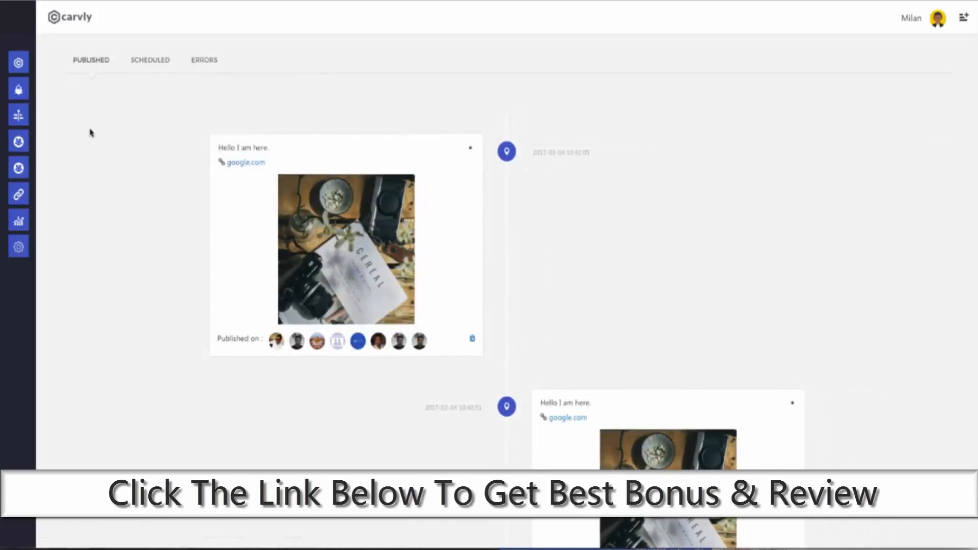
Step: Open the All Leads list of captured leads
{"action": "mouse_move", "coordinate": [19, 116]}
{"action": "left_click", "coordinate": [36, 140]}
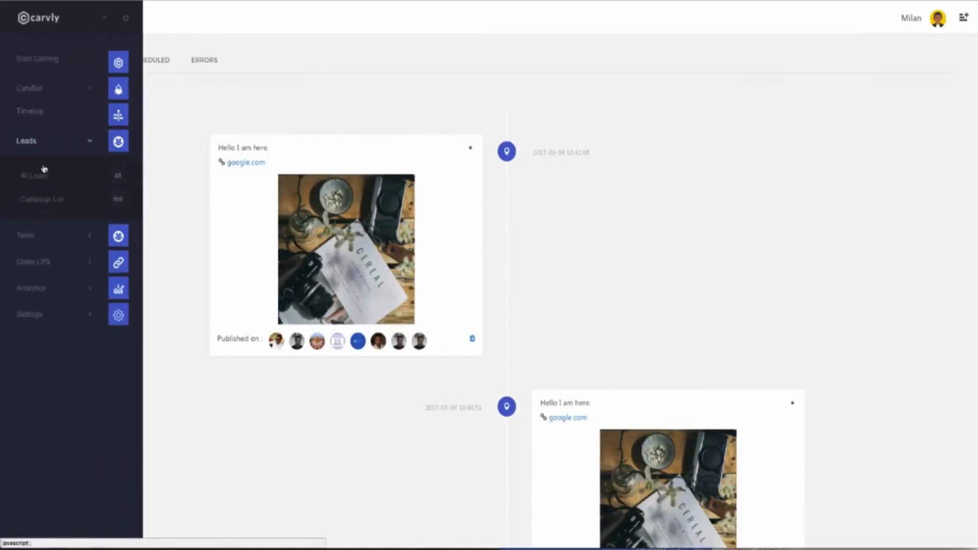
{"action": "left_click", "coordinate": [44, 181]}
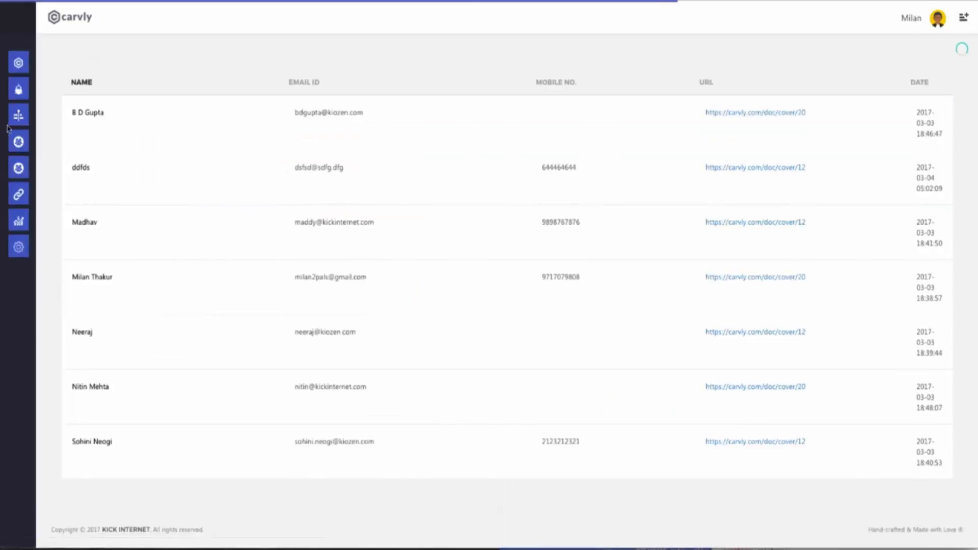
Step: Open the Campaign List showing each campaign's URL, views, downloads and publish status
{"action": "mouse_move", "coordinate": [26, 109]}
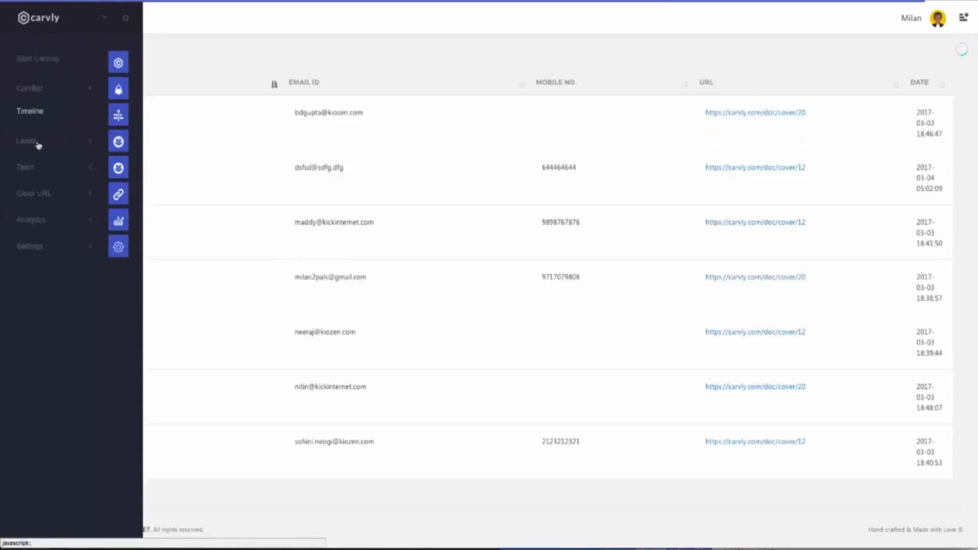
{"action": "left_click", "coordinate": [38, 146]}
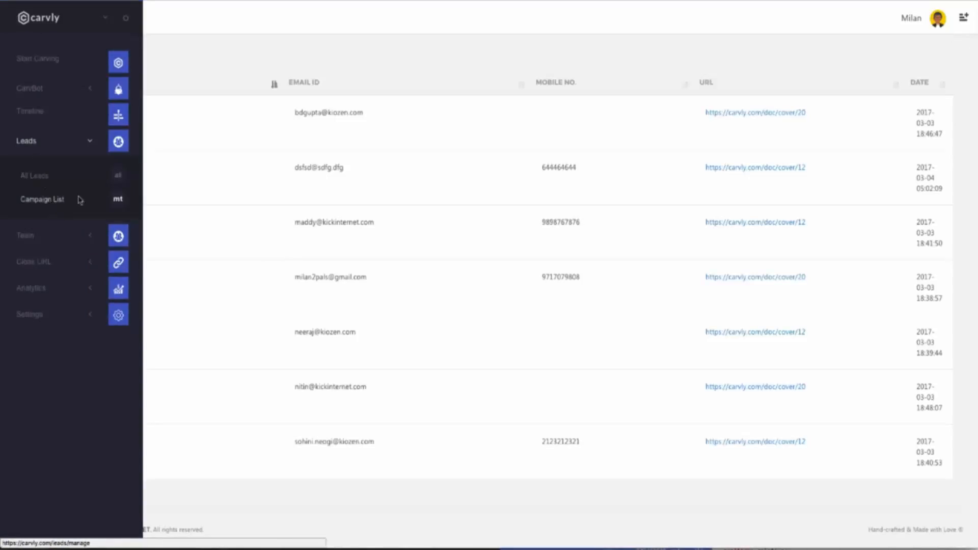
{"action": "left_click", "coordinate": [57, 203]}
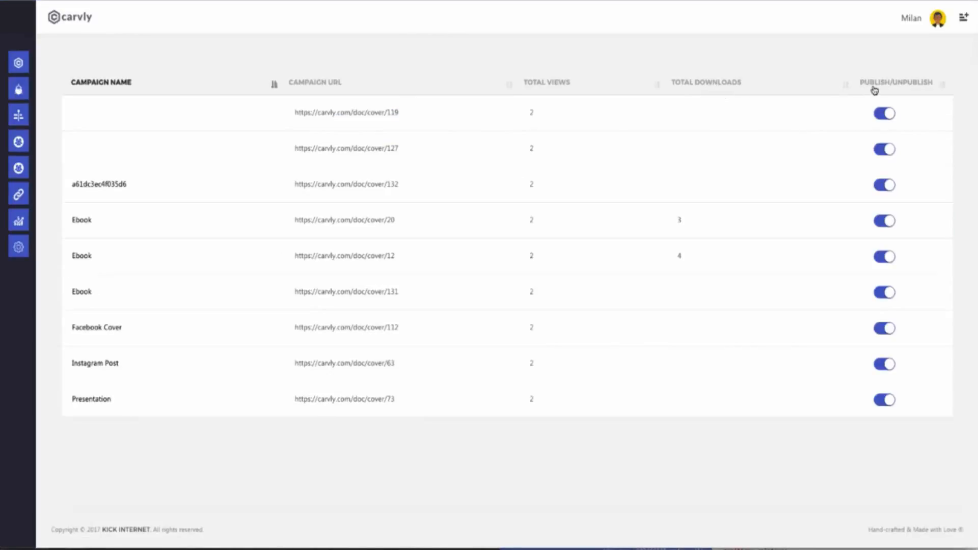
{"action": "mouse_move", "coordinate": [32, 131]}
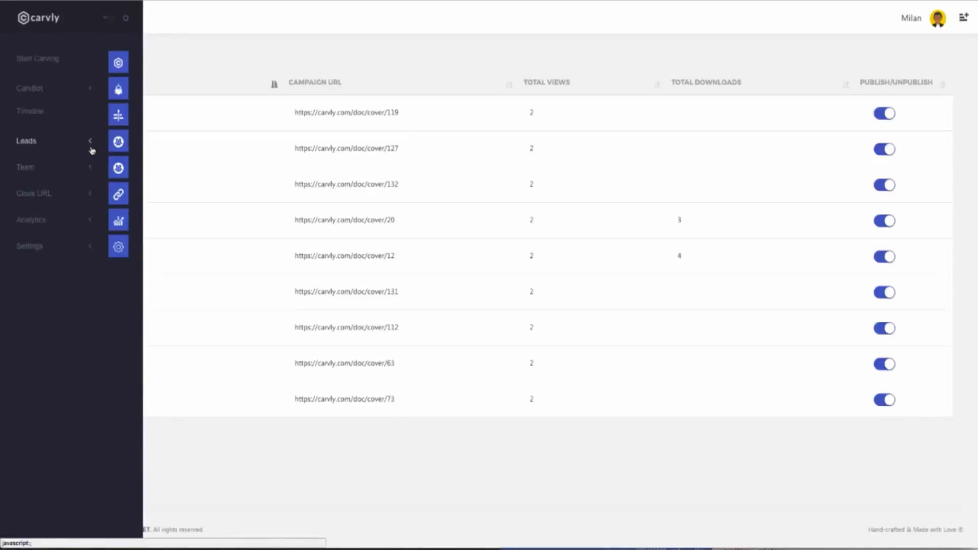
Step: Show the Manage Team list of seven members, each marked Active
{"action": "left_click", "coordinate": [80, 172]}
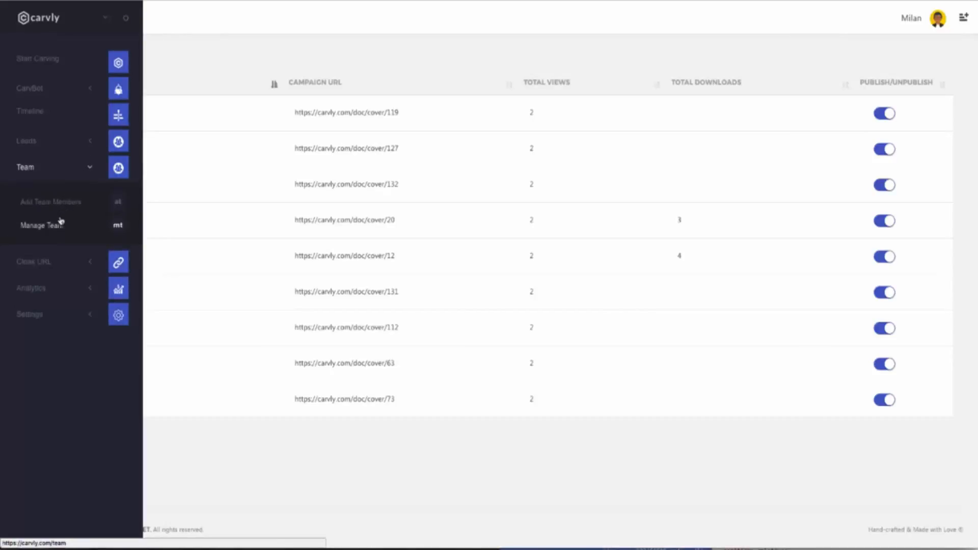
{"action": "left_click", "coordinate": [59, 227]}
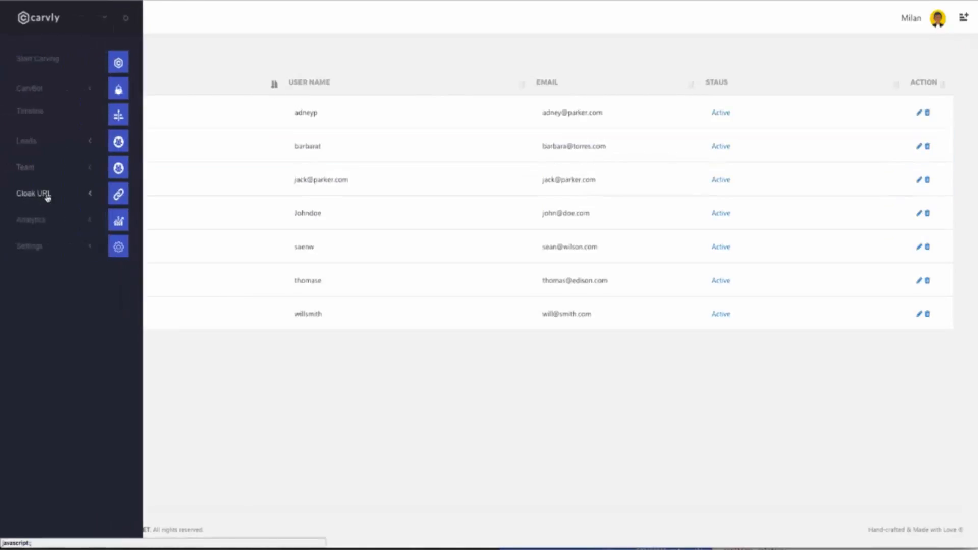
{"action": "left_click", "coordinate": [47, 197]}
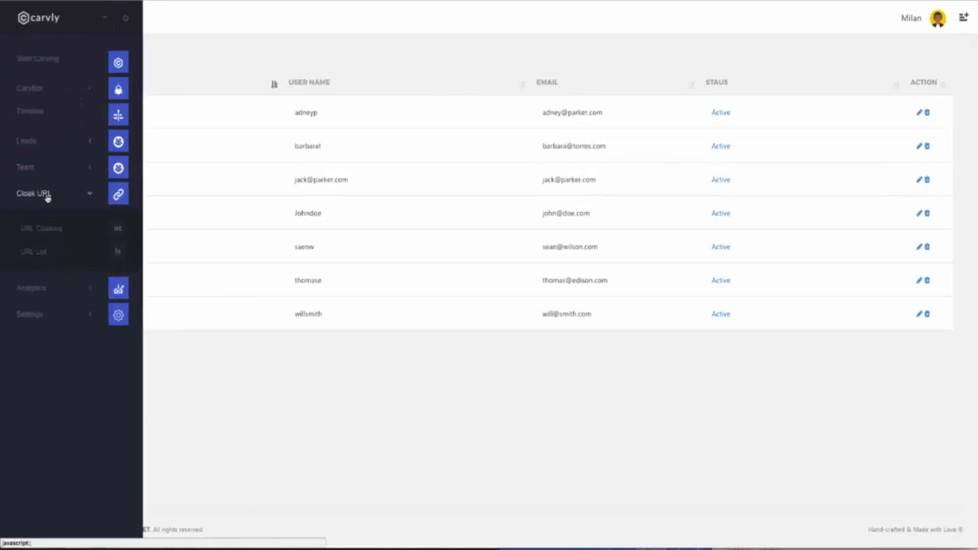
Step: View the URL Cloaking Website URL form, then return to the dashboard's Visuals grid
{"action": "left_click", "coordinate": [55, 230]}
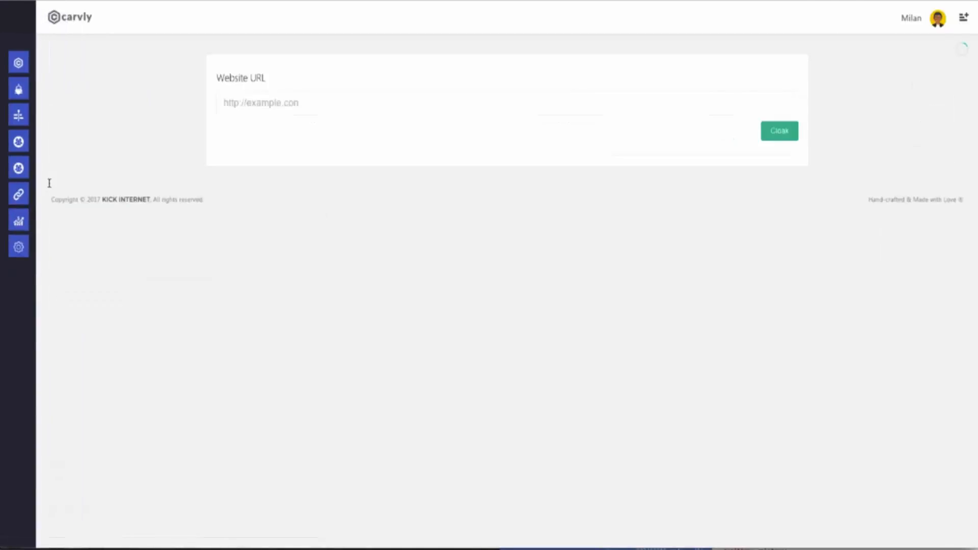
{"action": "mouse_move", "coordinate": [4, 185]}
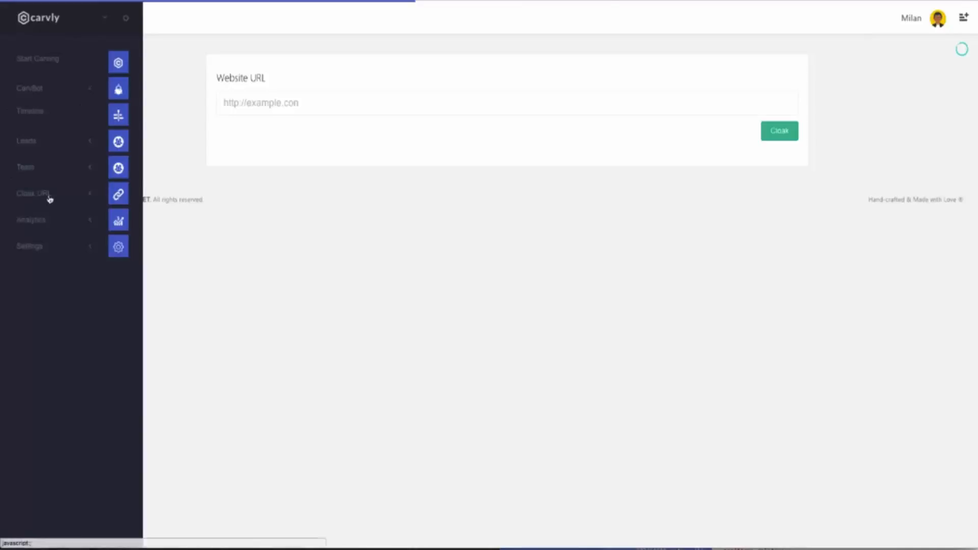
{"action": "left_click", "coordinate": [20, 194]}
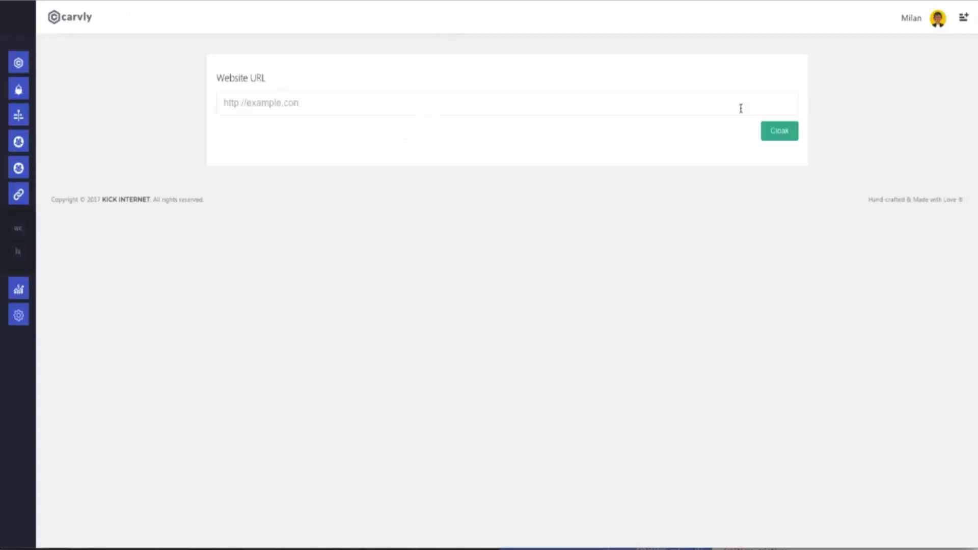
{"action": "mouse_move", "coordinate": [20, 89]}
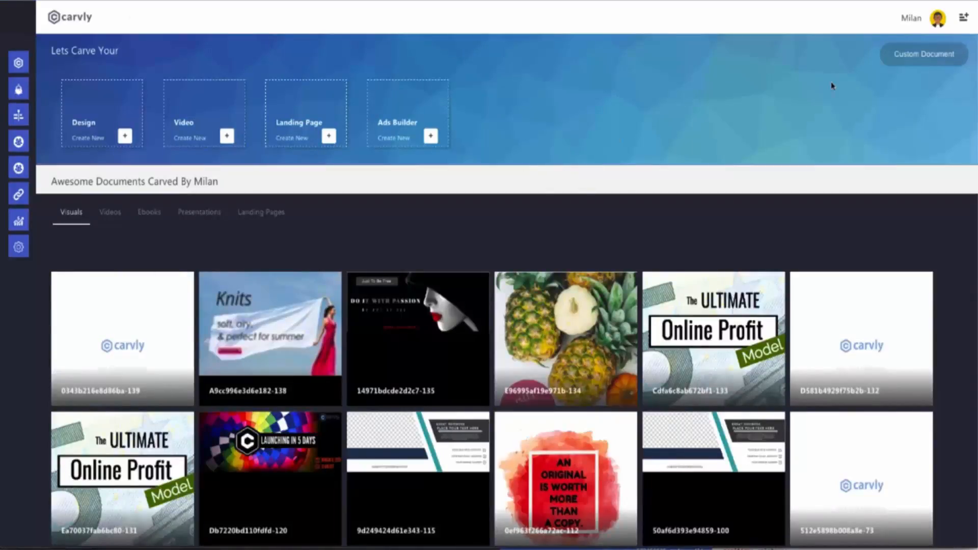
Step: Go to Support from the account menu, ending on the bonus review page
{"action": "left_click", "coordinate": [934, 21]}
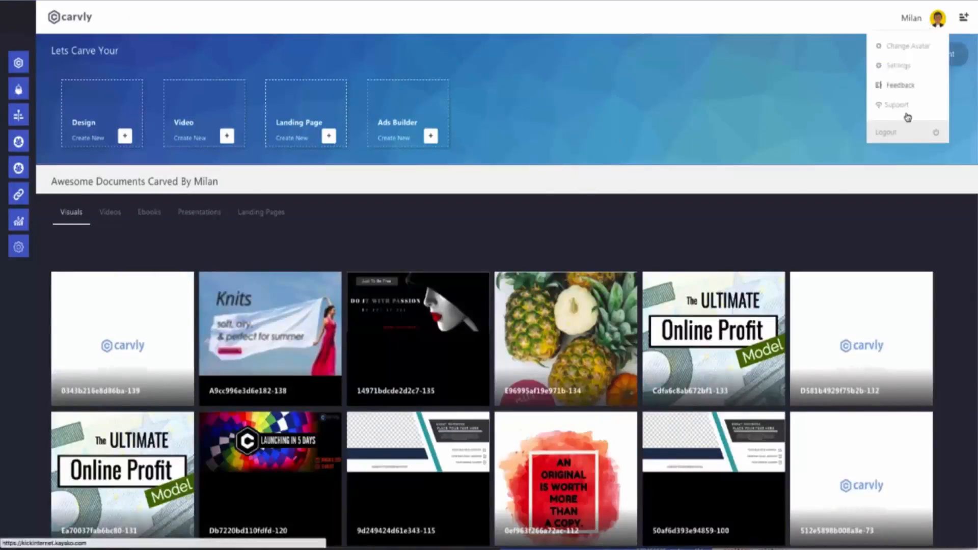
{"action": "left_click", "coordinate": [899, 133]}
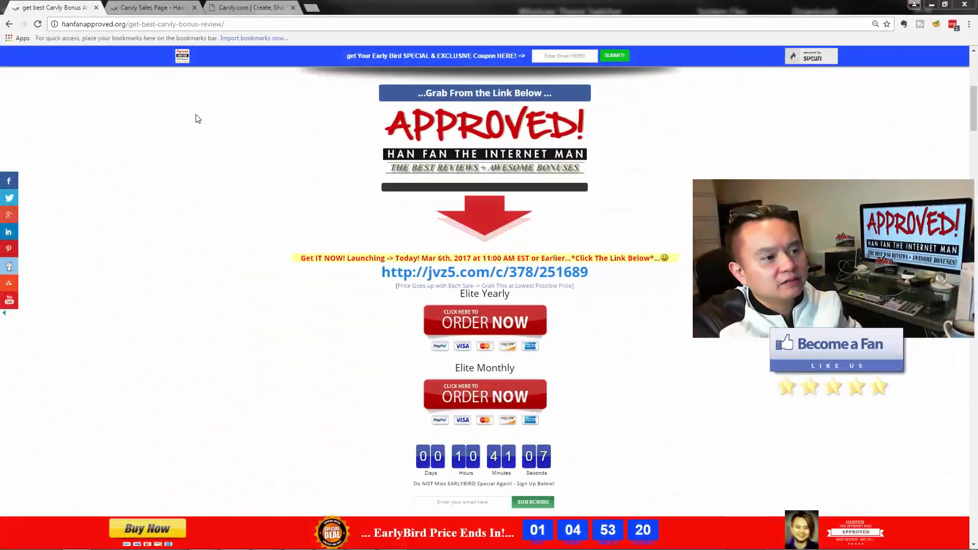
Step: Return to the dashboard and browse saved Videos, Ebooks, Presentations and Landing Pages
{"action": "left_click", "coordinate": [256, 9]}
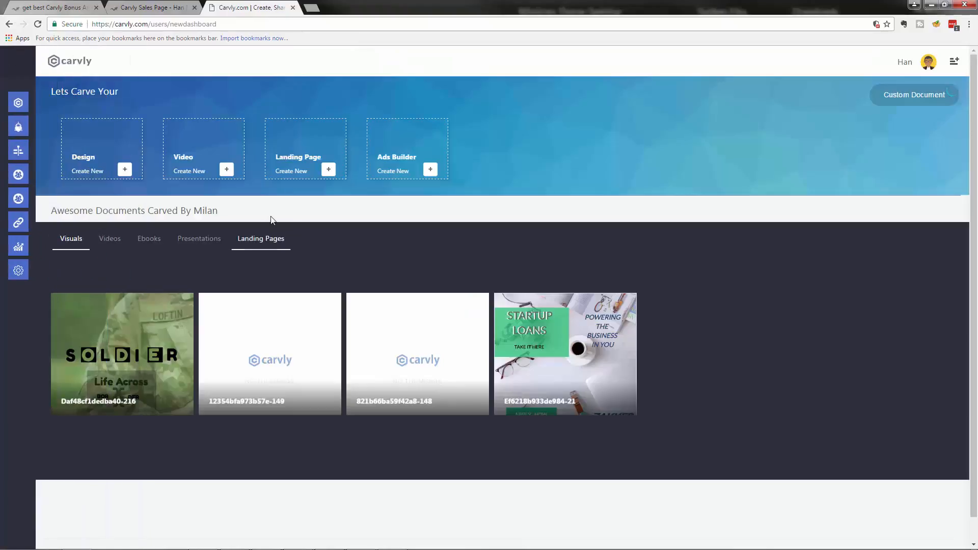
{"action": "mouse_move", "coordinate": [38, 54]}
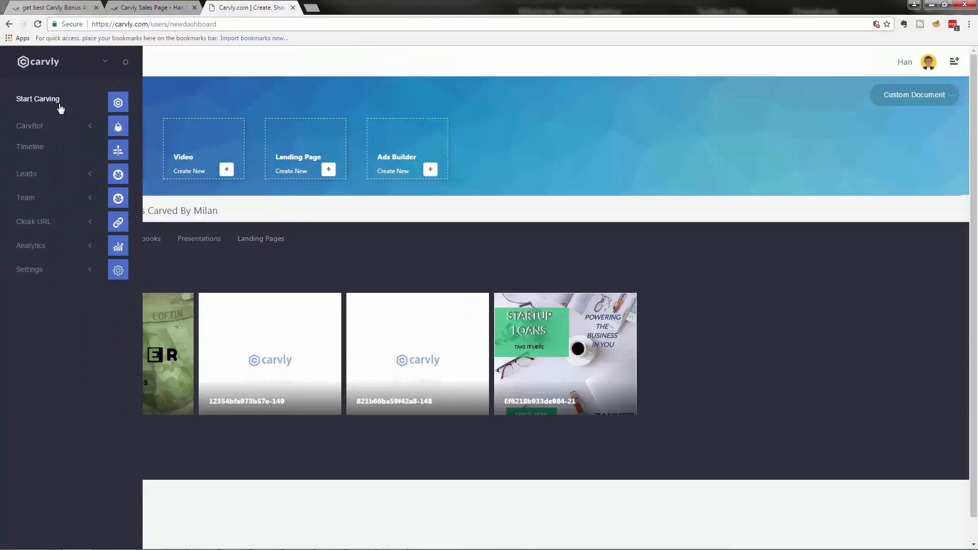
{"action": "left_click", "coordinate": [48, 106]}
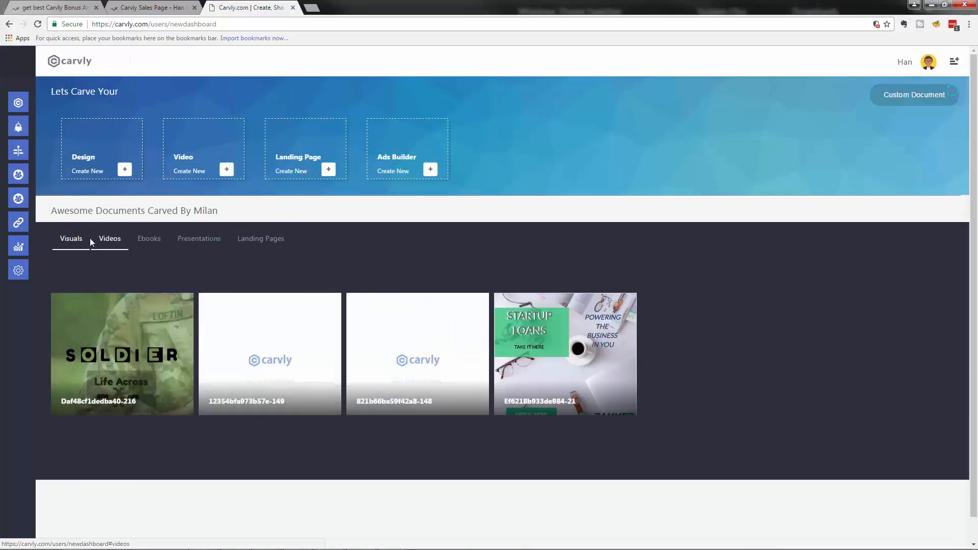
{"action": "left_click", "coordinate": [110, 240]}
{"action": "left_click", "coordinate": [152, 244]}
{"action": "left_click", "coordinate": [185, 246]}
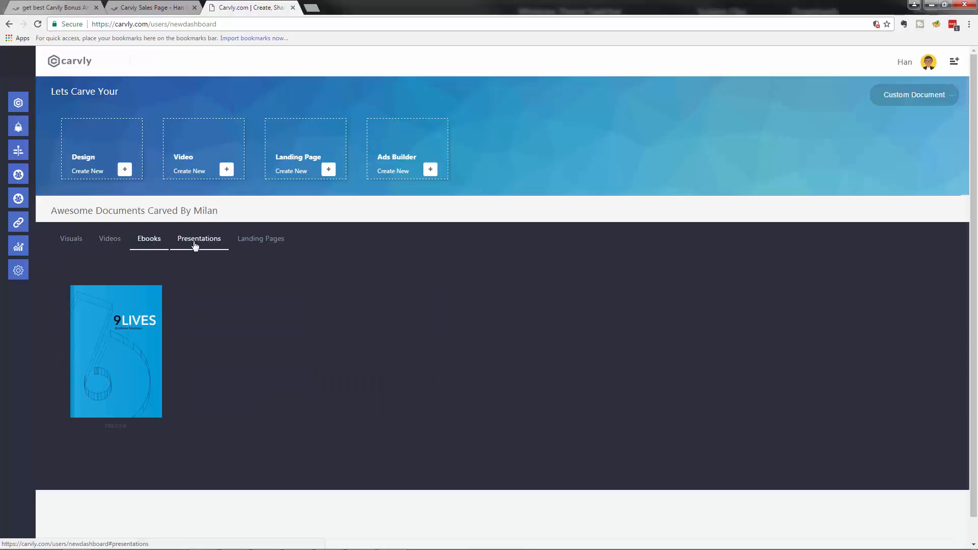
{"action": "left_click", "coordinate": [274, 246]}
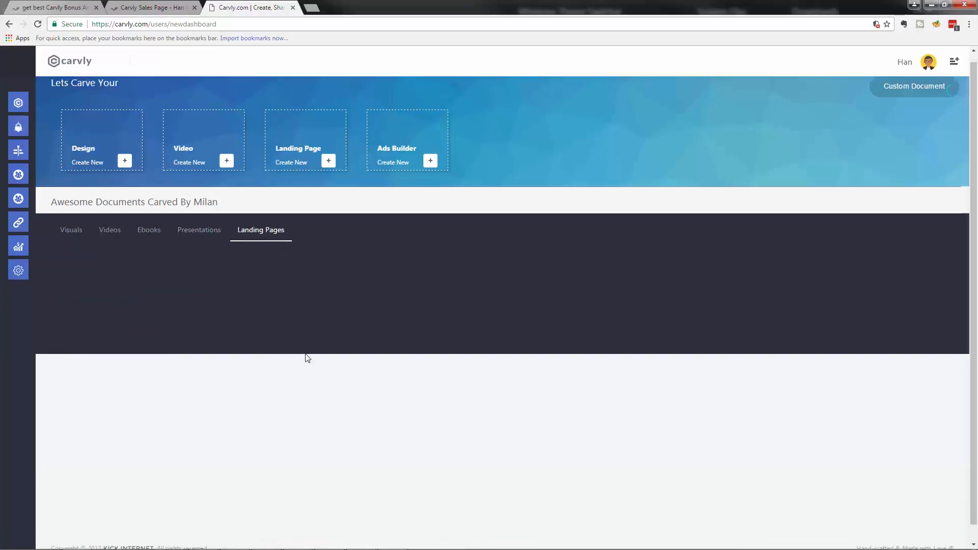
{"action": "left_click", "coordinate": [113, 240]}
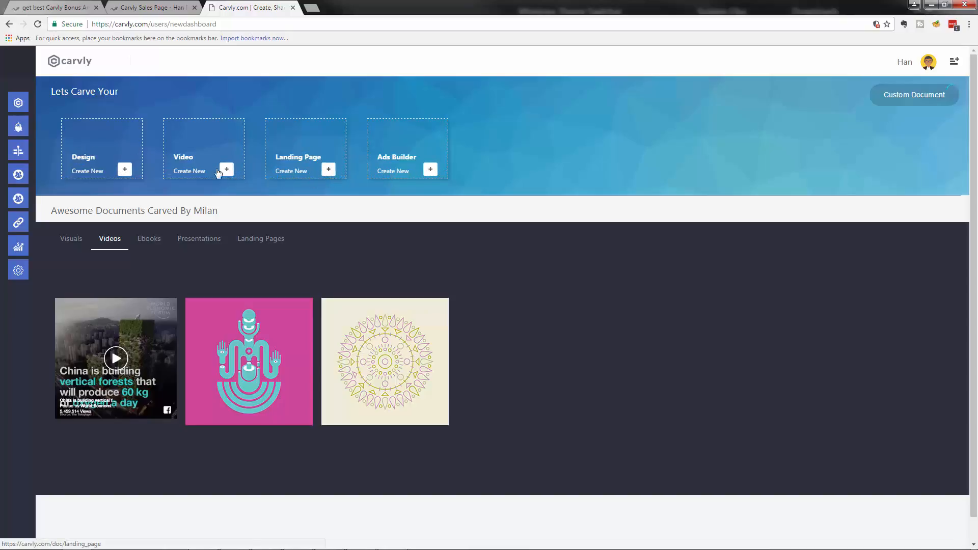
Step: Show the Design size presets, such as Facebook Cover at 828px x 315px
{"action": "left_click", "coordinate": [125, 169]}
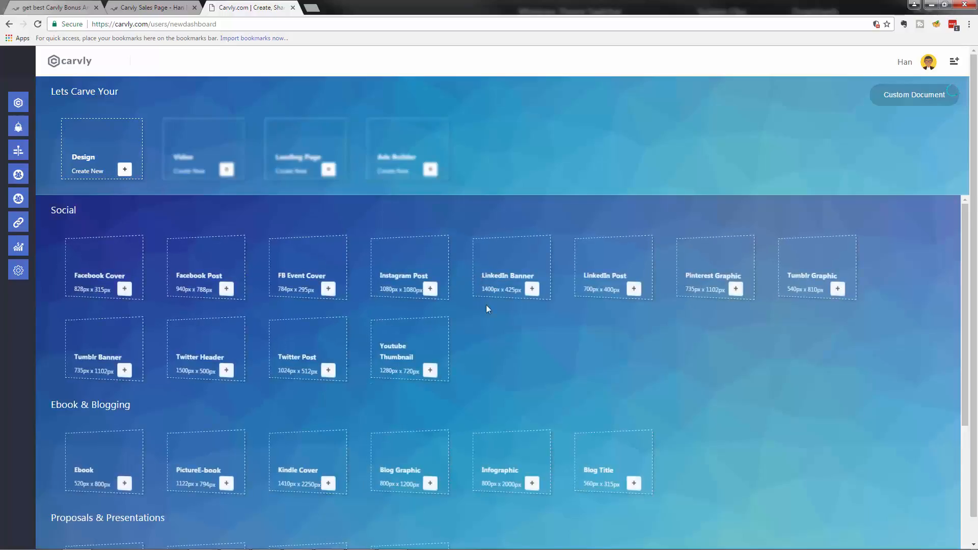
{"action": "scroll", "coordinate": [295, 311], "scroll_direction": "down", "scroll_amount": 5}
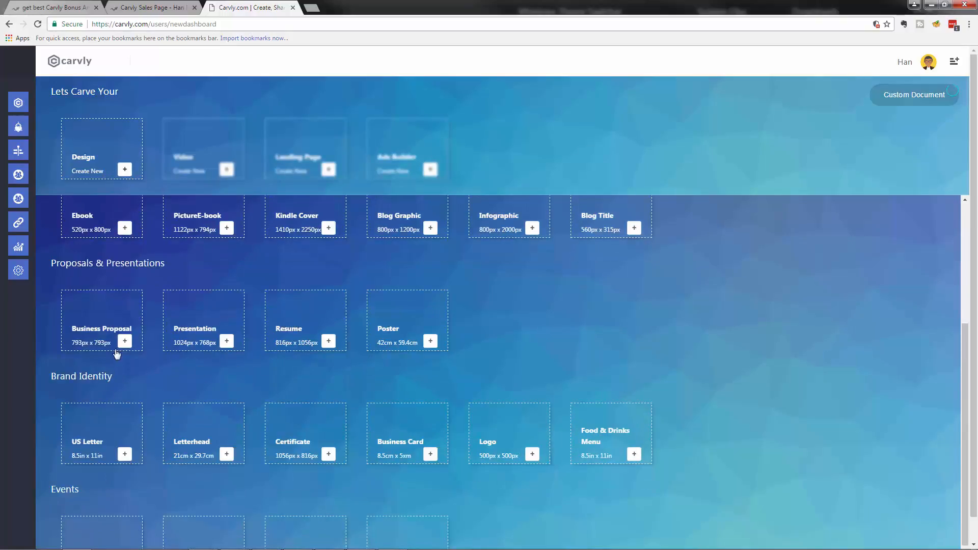
{"action": "scroll", "coordinate": [173, 321], "scroll_direction": "down", "scroll_amount": 5}
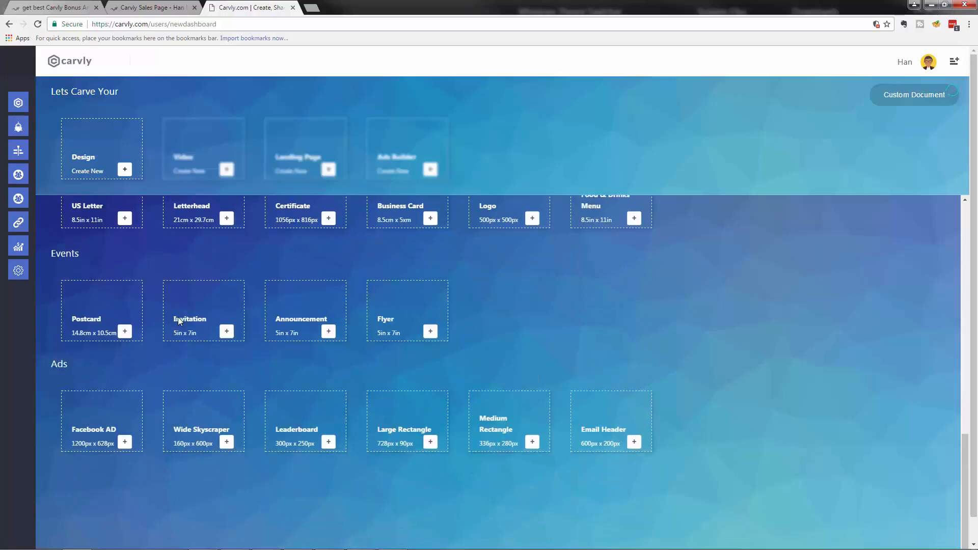
{"action": "scroll", "coordinate": [177, 326], "scroll_direction": "up", "scroll_amount": 10}
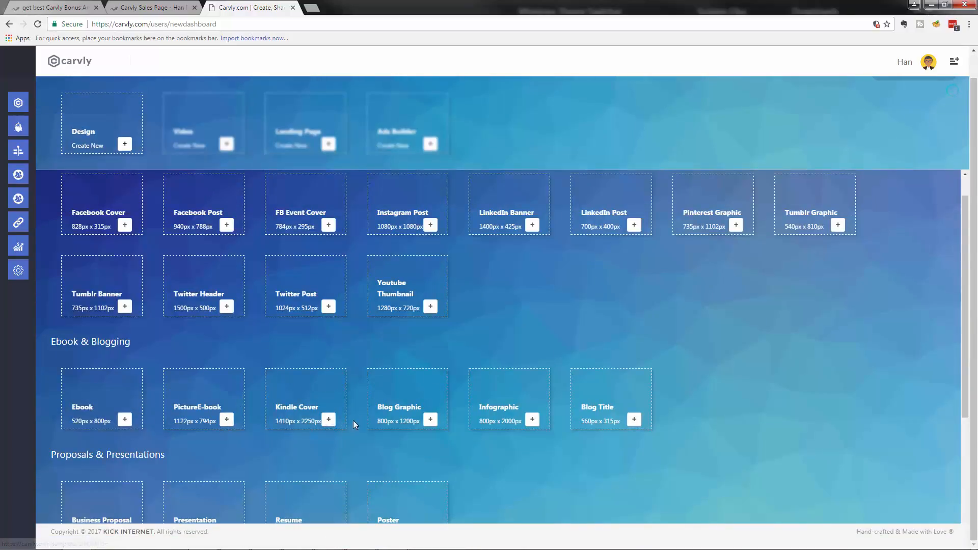
Step: Start a new infographic from the hashtag template and move a bar below the #hashtag title
{"action": "left_click", "coordinate": [532, 421]}
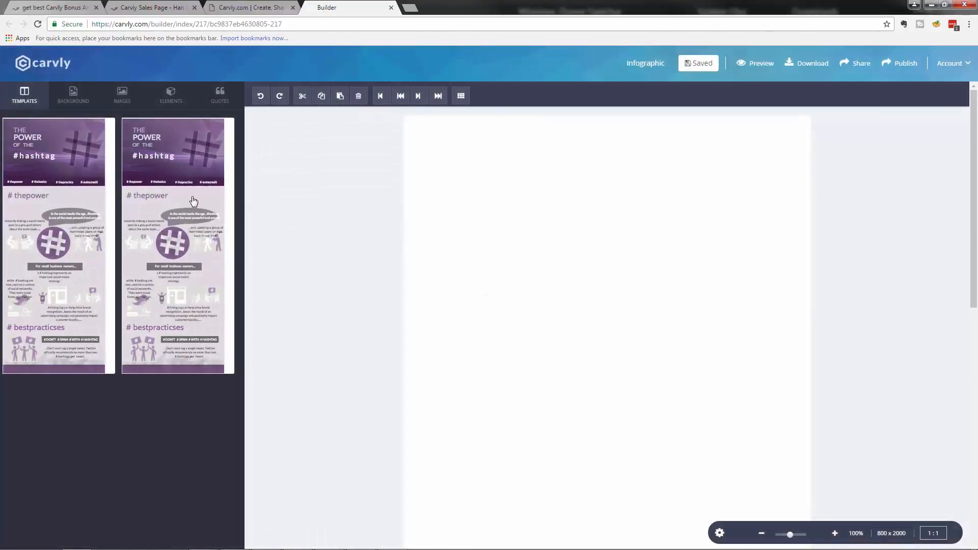
{"action": "left_click", "coordinate": [193, 202]}
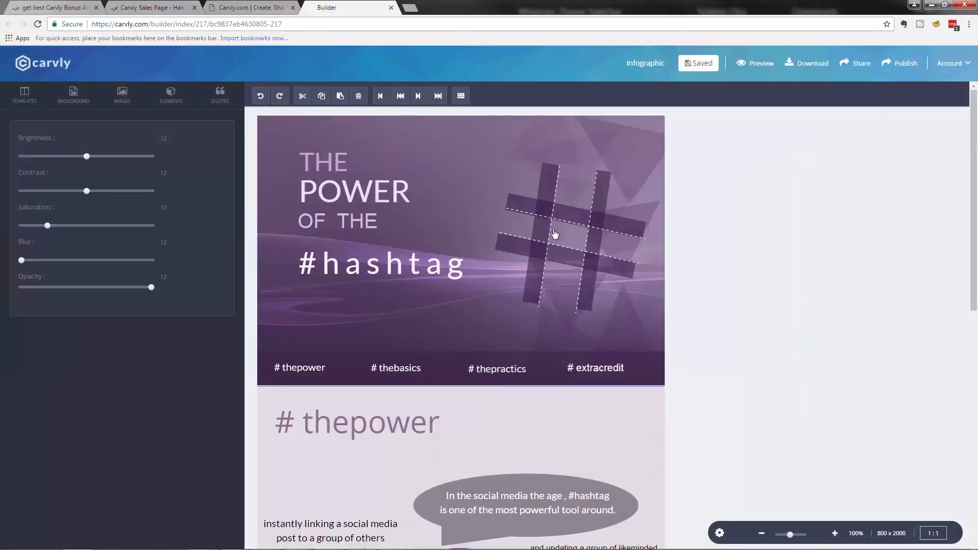
{"action": "left_click", "coordinate": [566, 227]}
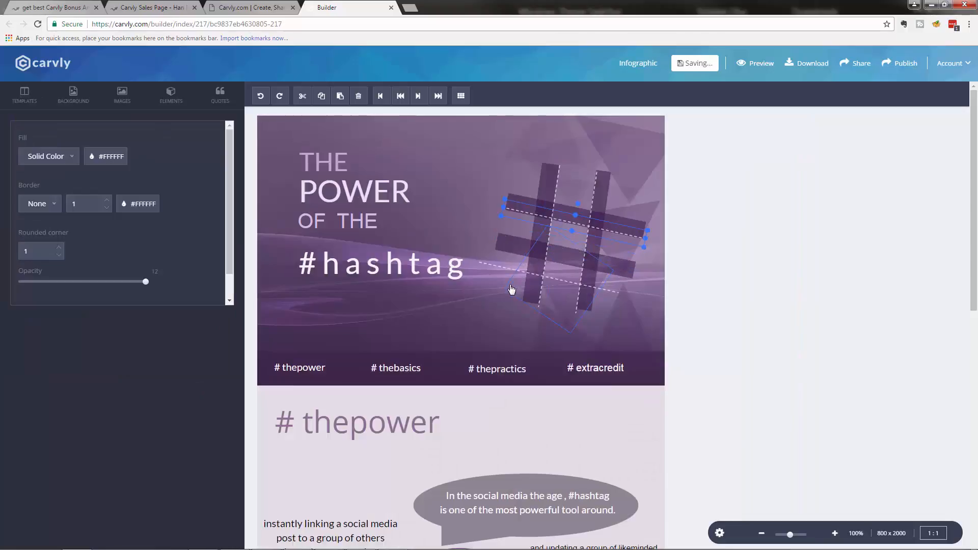
{"action": "left_click_drag", "start_coordinate": [530, 249], "coordinate": [408, 291]}
Step: Replace the word POWER in the headline with a person's name
{"action": "left_click", "coordinate": [337, 196]}
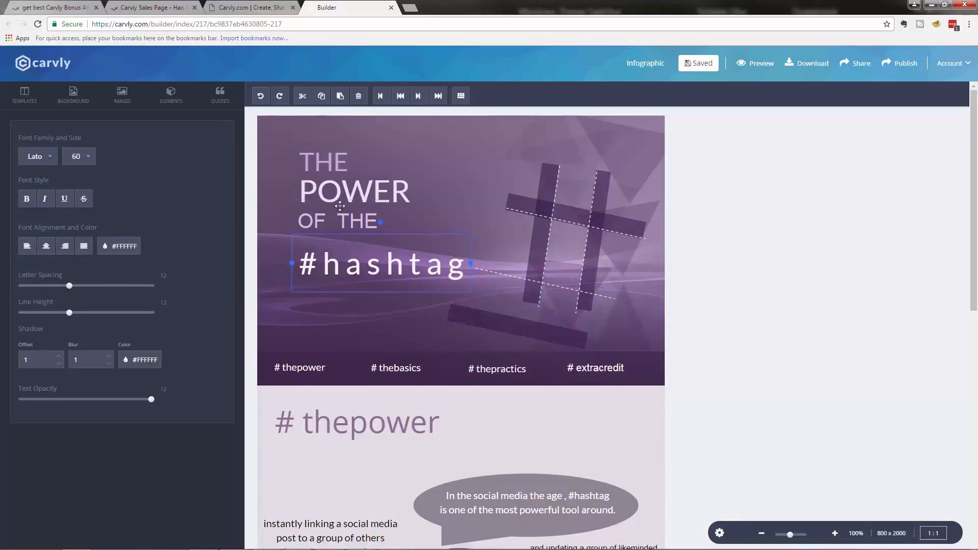
{"action": "key", "text": "Delete"}
{"action": "key", "text": "Delete"}
{"action": "key", "text": "Delete"}
{"action": "key", "text": "Delete"}
{"action": "key", "text": "Delete"}
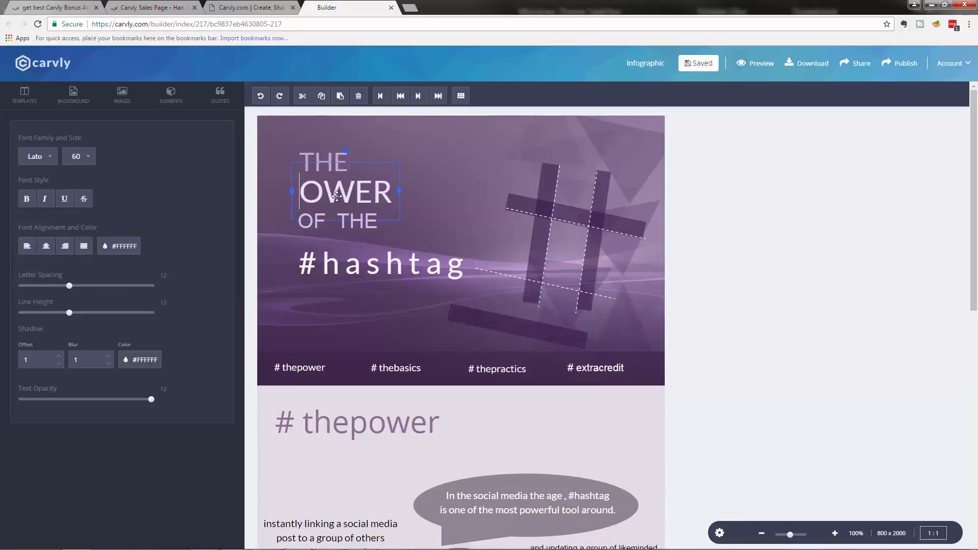
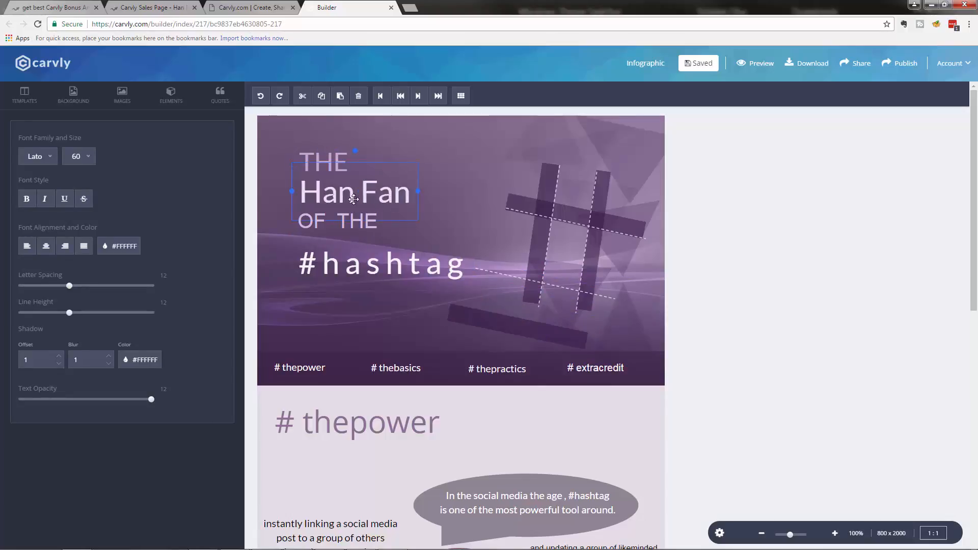
{"action": "left_click", "coordinate": [492, 282]}
{"action": "scroll", "coordinate": [492, 282], "scroll_direction": "down", "scroll_amount": 12}
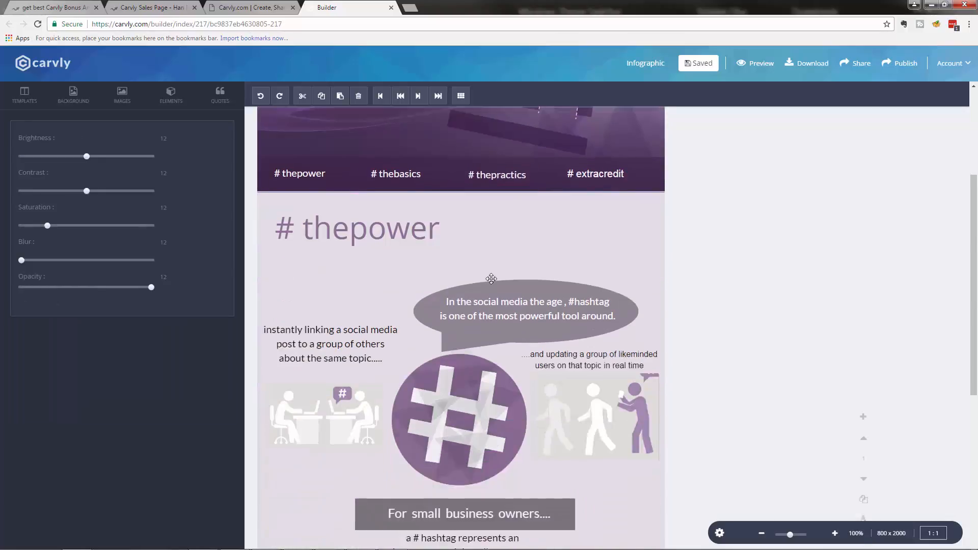
{"action": "scroll", "coordinate": [491, 277], "scroll_direction": "up", "scroll_amount": 12}
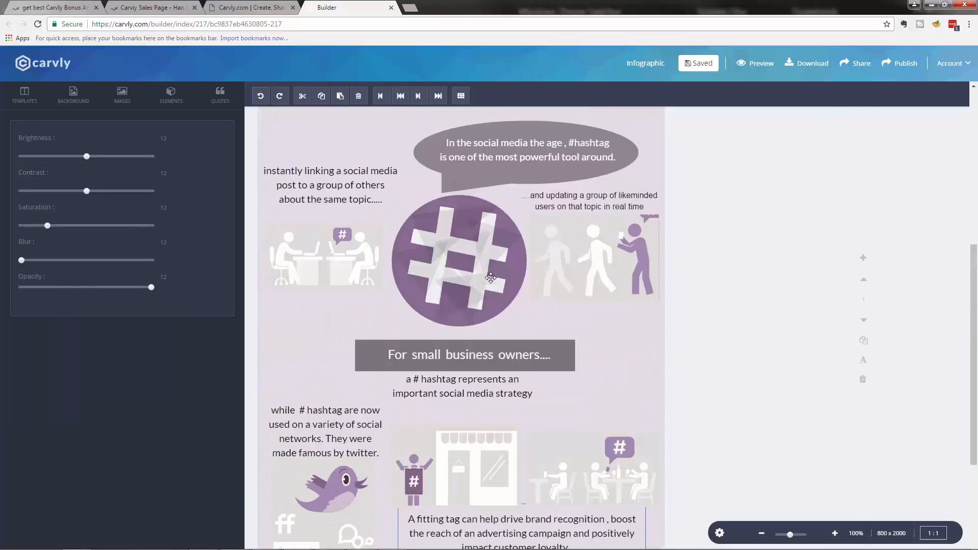
{"action": "left_click", "coordinate": [96, 100]}
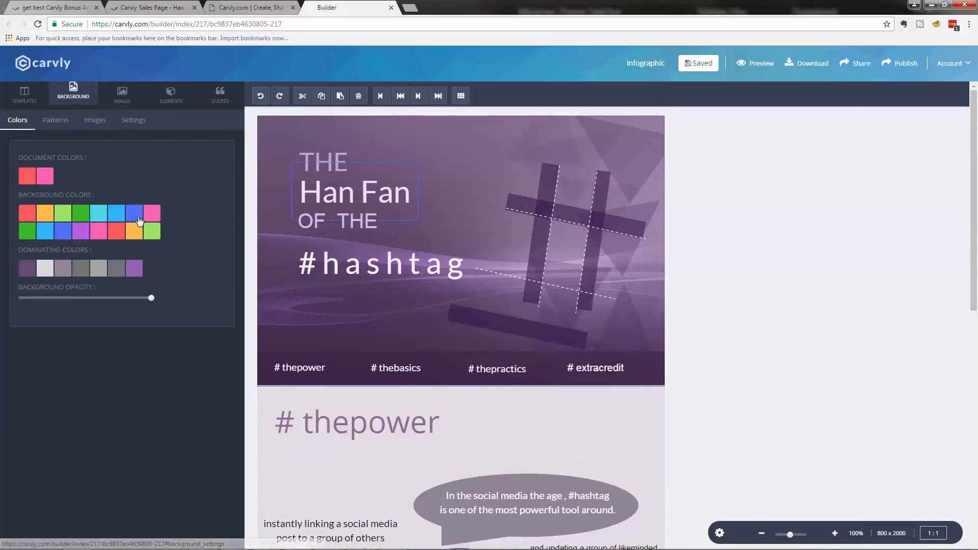
Step: Make the section background blue and place the pink pineapple photo over the #thepower section
{"action": "left_click", "coordinate": [138, 215]}
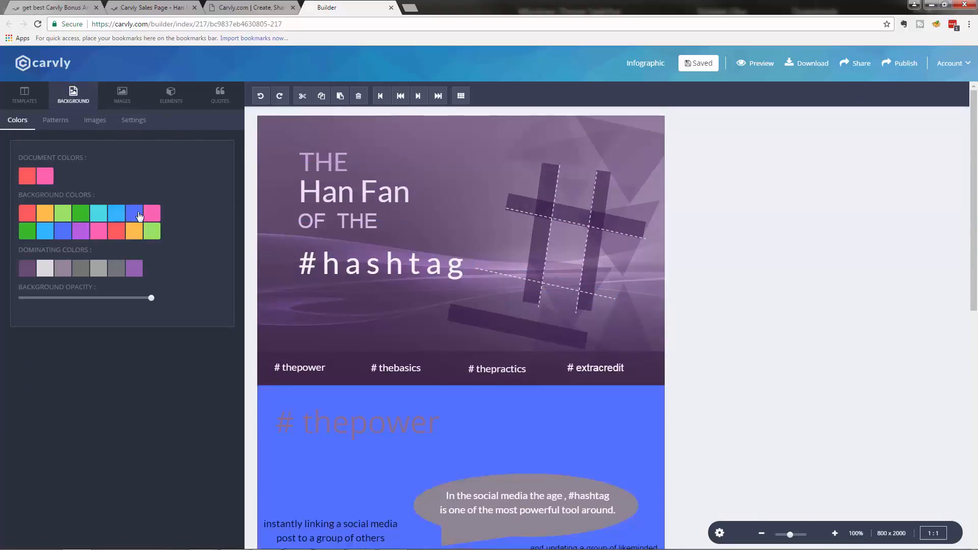
{"action": "left_click", "coordinate": [113, 102]}
{"action": "left_click", "coordinate": [219, 411]}
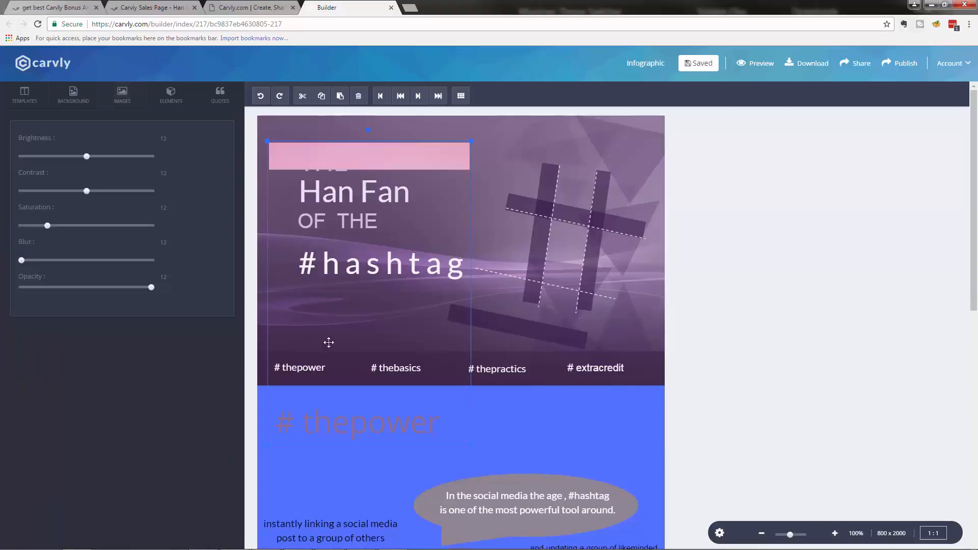
{"action": "scroll", "coordinate": [393, 306], "scroll_direction": "down", "scroll_amount": 3}
{"action": "scroll", "coordinate": [393, 306], "scroll_direction": "up", "scroll_amount": 3}
{"action": "left_click_drag", "start_coordinate": [366, 241], "coordinate": [411, 314]}
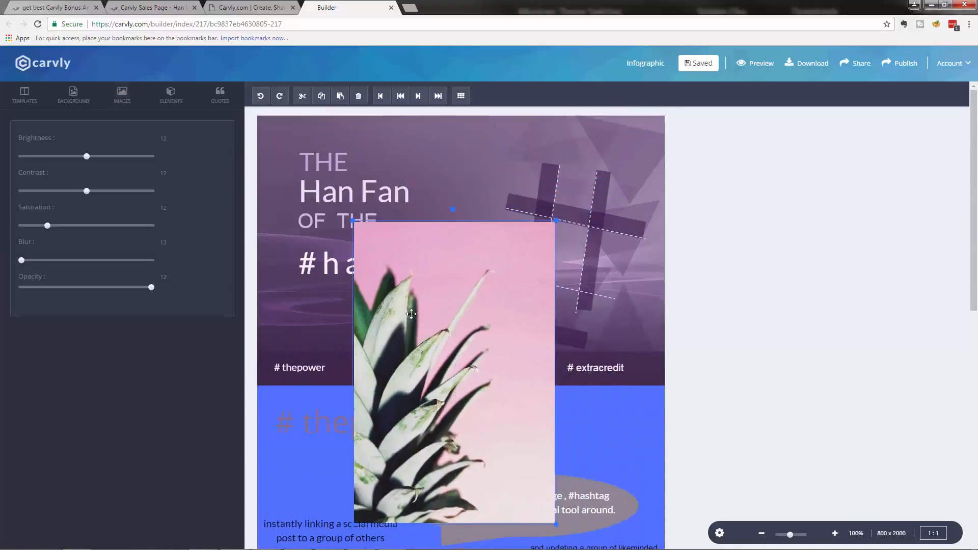
{"action": "scroll", "coordinate": [389, 282], "scroll_direction": "down", "scroll_amount": 3}
{"action": "left_click_drag", "start_coordinate": [432, 263], "coordinate": [444, 378]}
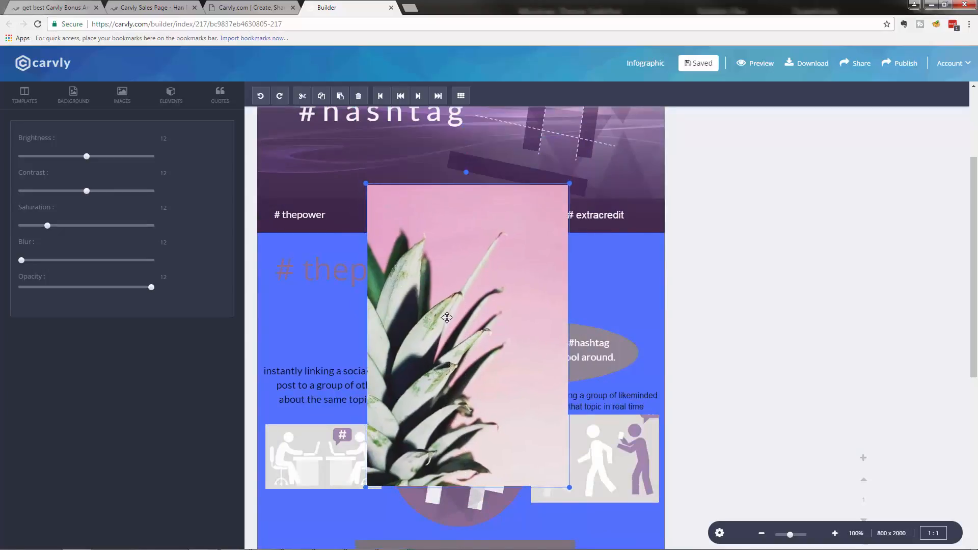
{"action": "scroll", "coordinate": [445, 378], "scroll_direction": "down", "scroll_amount": 8}
{"action": "scroll", "coordinate": [430, 198], "scroll_direction": "up", "scroll_amount": 7}
{"action": "scroll", "coordinate": [428, 204], "scroll_direction": "up", "scroll_amount": 1}
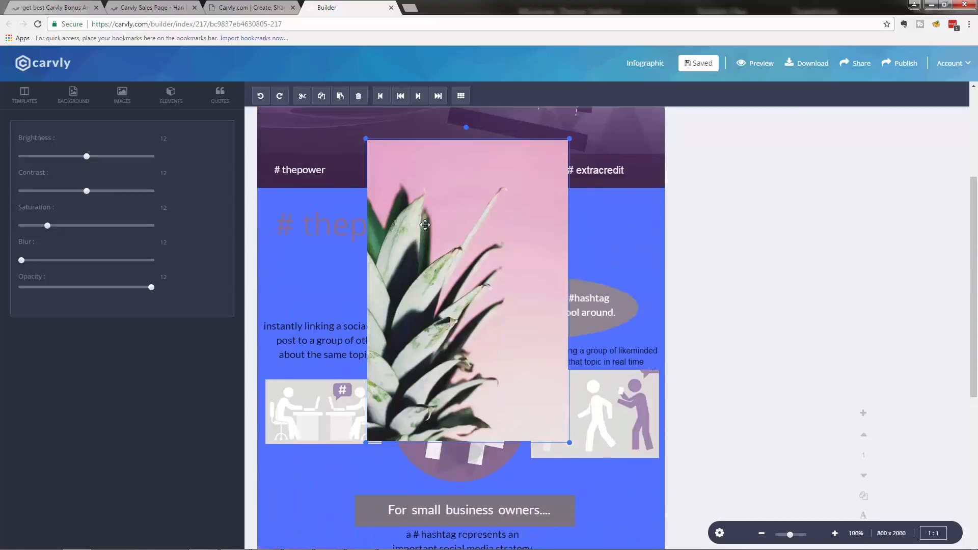
Step: Browse the Images, Text and ready-made Quotes panels
{"action": "left_click", "coordinate": [125, 98]}
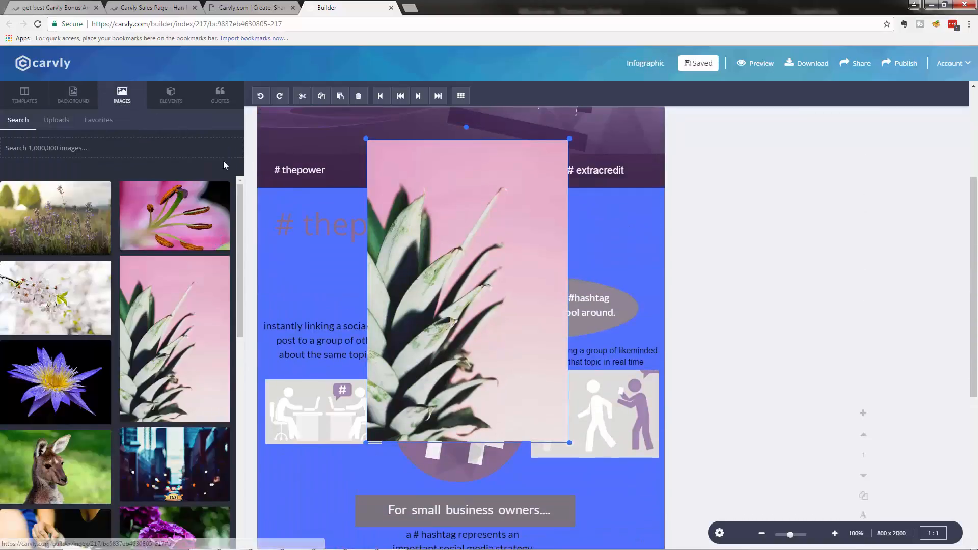
{"action": "left_click", "coordinate": [170, 95]}
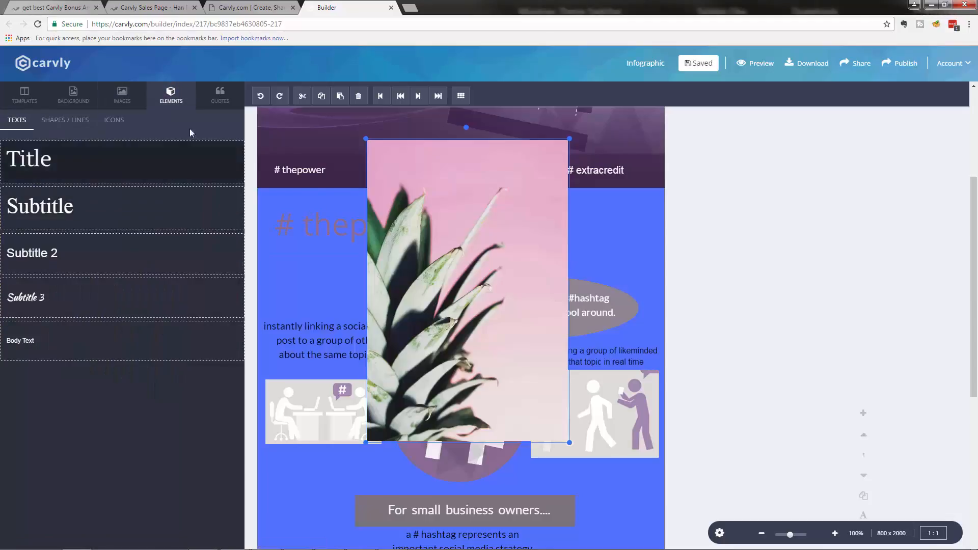
{"action": "left_click", "coordinate": [220, 96]}
{"action": "scroll", "coordinate": [153, 316], "scroll_direction": "down", "scroll_amount": 4}
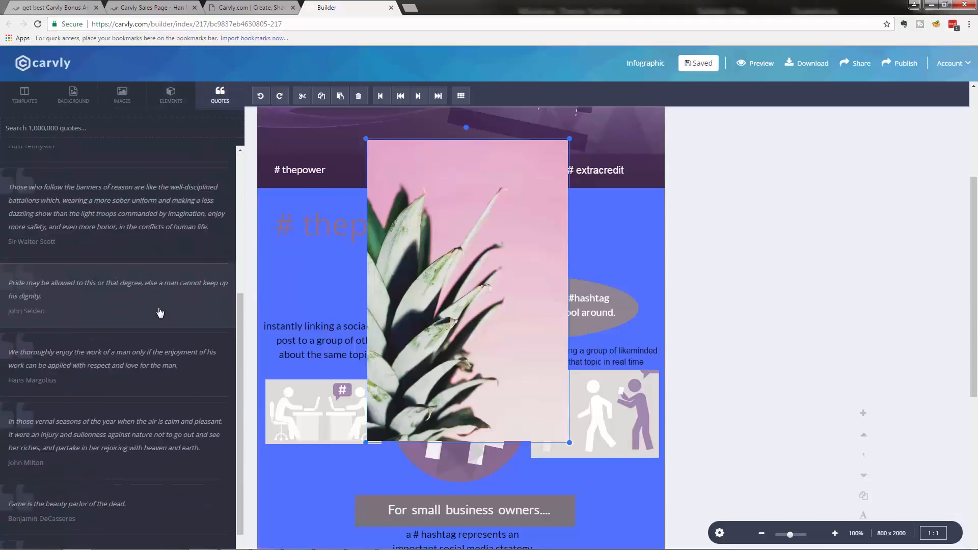
Step: Add the Sir Walter Scott quote over the pineapple photo, adjust positions, and open sharing
{"action": "left_click", "coordinate": [116, 262]}
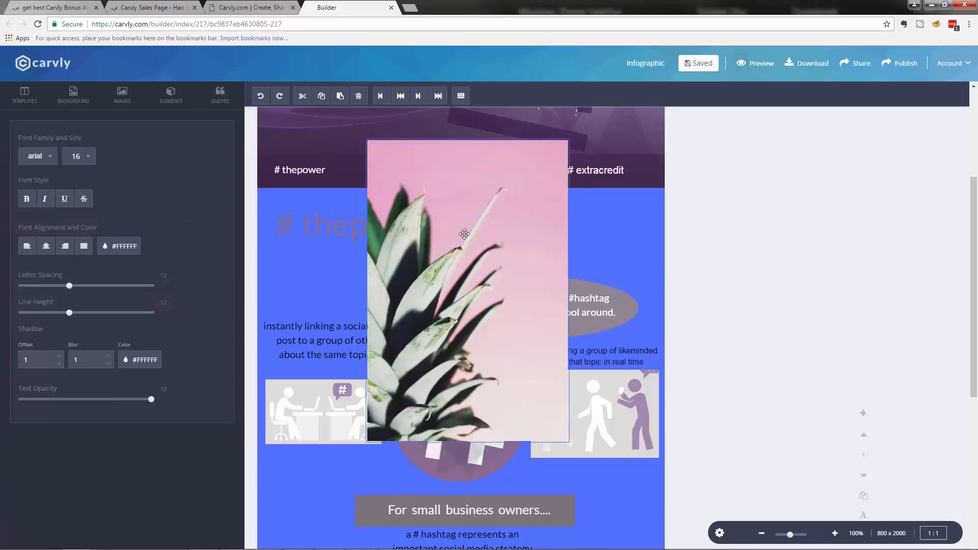
{"action": "left_click_drag", "start_coordinate": [475, 379], "coordinate": [482, 405]}
{"action": "left_click_drag", "start_coordinate": [558, 354], "coordinate": [538, 346]}
{"action": "left_click_drag", "start_coordinate": [548, 334], "coordinate": [562, 322]}
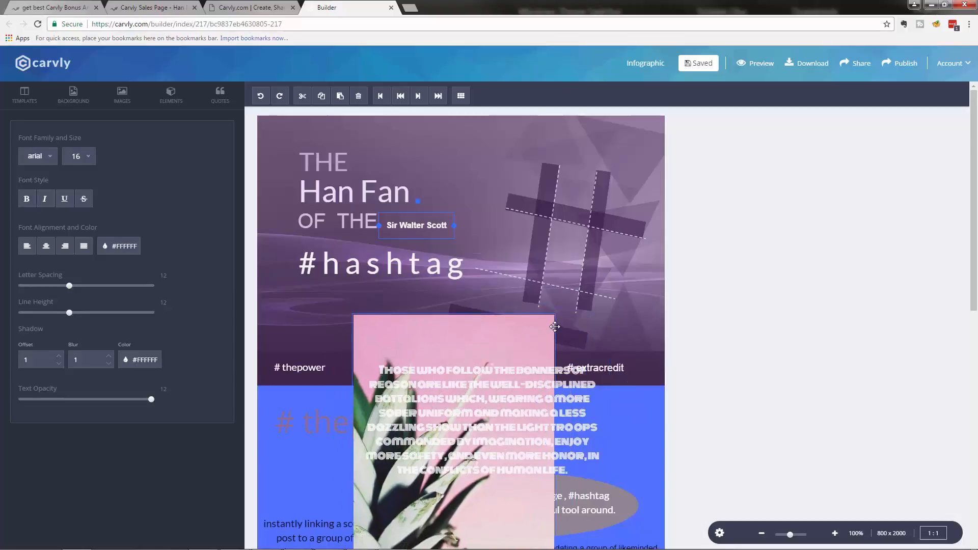
{"action": "left_click", "coordinate": [540, 369]}
{"action": "scroll", "coordinate": [530, 367], "scroll_direction": "down", "scroll_amount": 3}
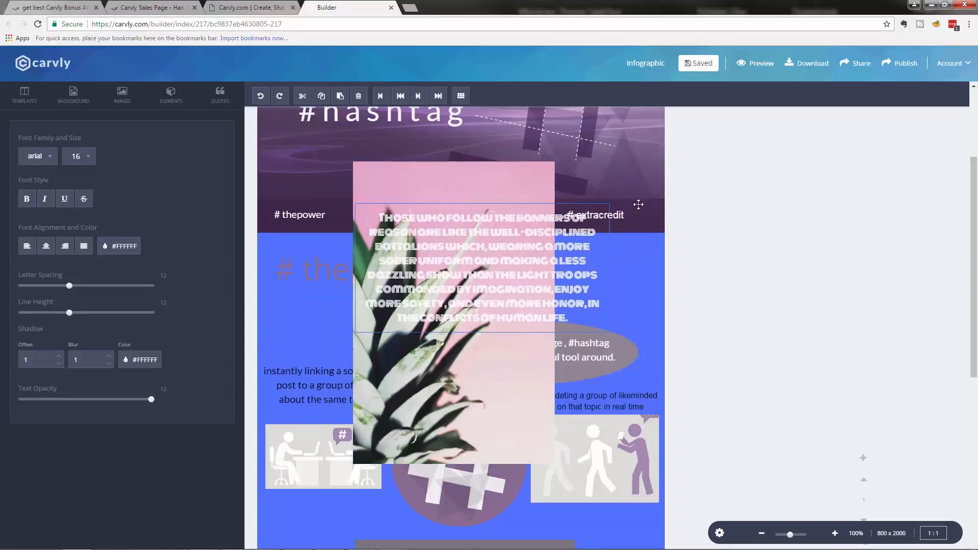
{"action": "left_click", "coordinate": [859, 69]}
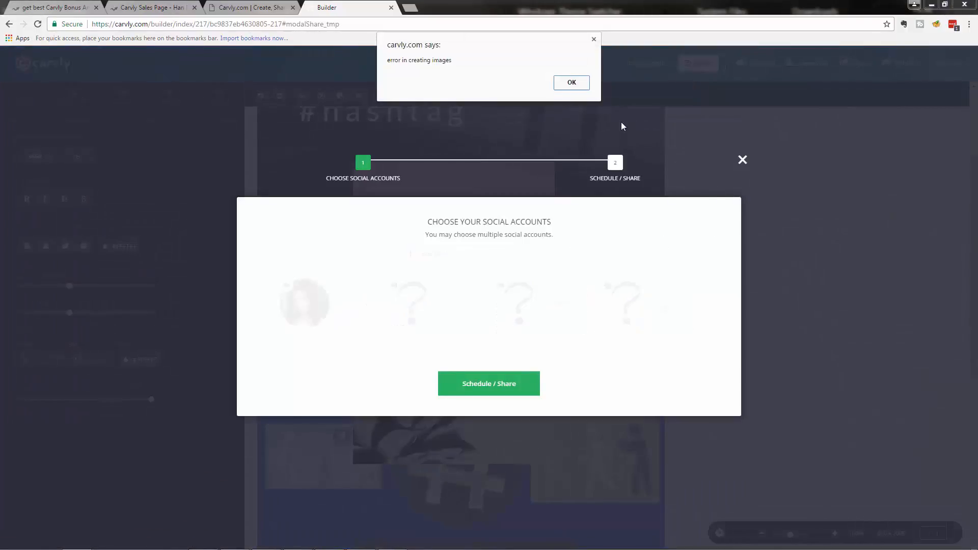
Step: Enable all four Facebook accounts plus the Twitter and LinkedIn accounts, then continue to scheduling
{"action": "left_click", "coordinate": [572, 83]}
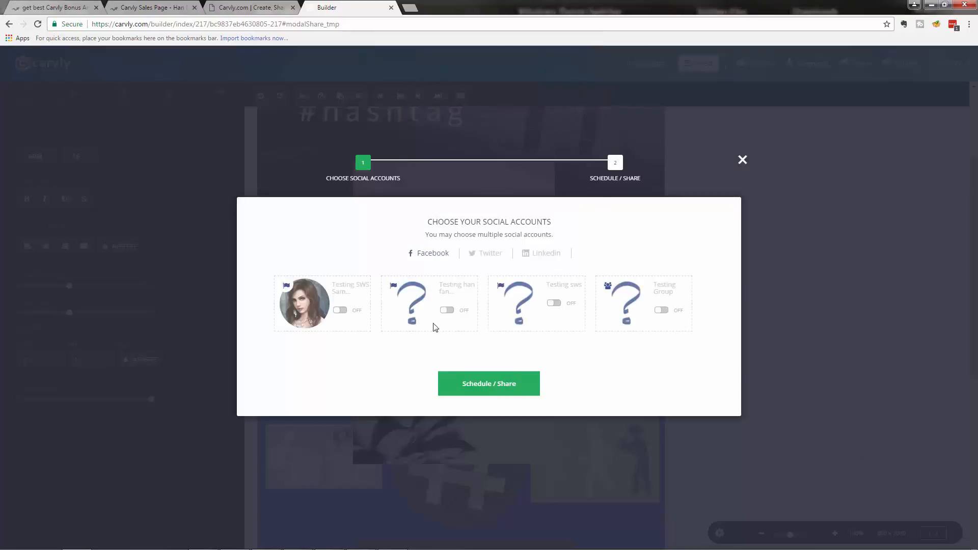
{"action": "left_click", "coordinate": [345, 311]}
{"action": "left_click", "coordinate": [447, 311]}
{"action": "left_click", "coordinate": [560, 308]}
{"action": "left_click", "coordinate": [660, 312]}
{"action": "left_click", "coordinate": [492, 257]}
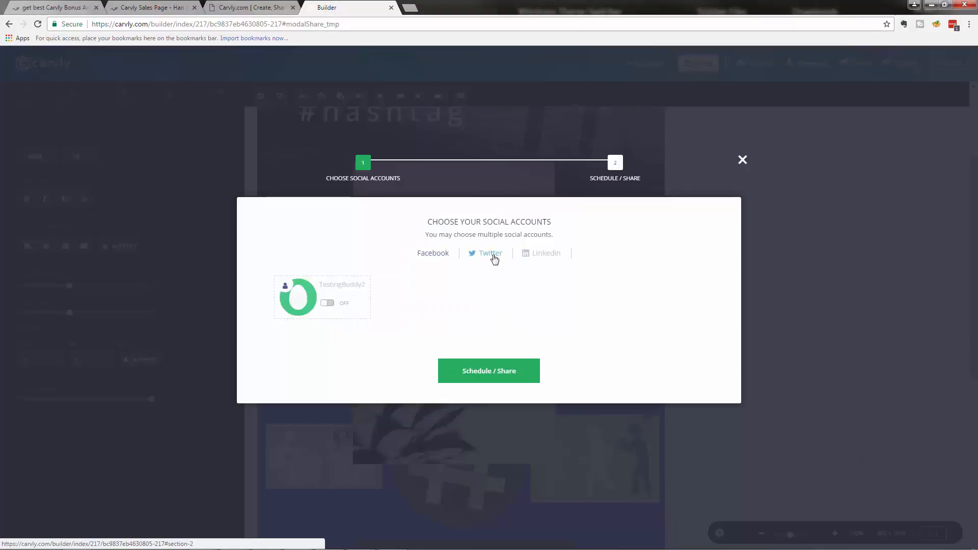
{"action": "left_click", "coordinate": [327, 303]}
{"action": "left_click", "coordinate": [543, 255]}
{"action": "left_click", "coordinate": [332, 303]}
{"action": "left_click", "coordinate": [489, 375]}
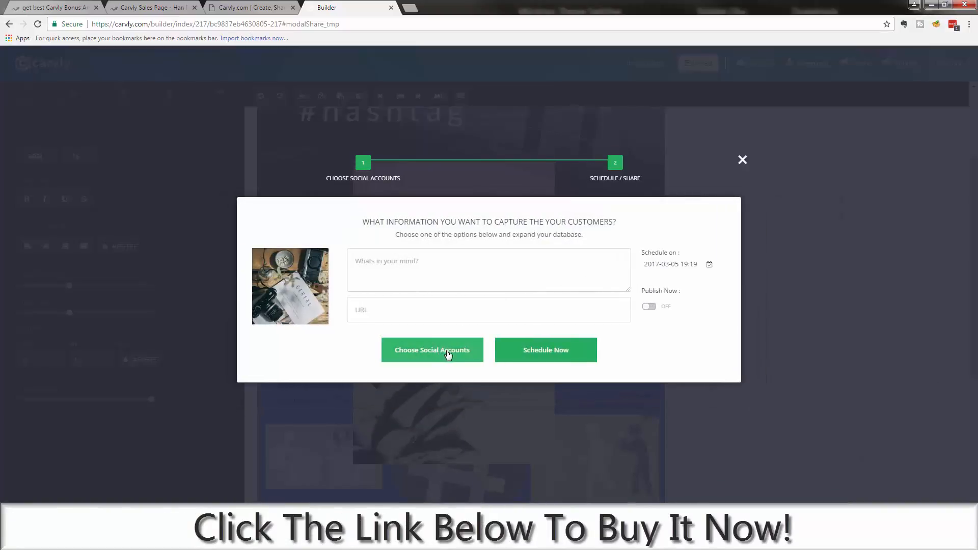
Step: Set the post to Publish Now with message 'testing post' and the website URL
{"action": "left_click", "coordinate": [523, 340]}
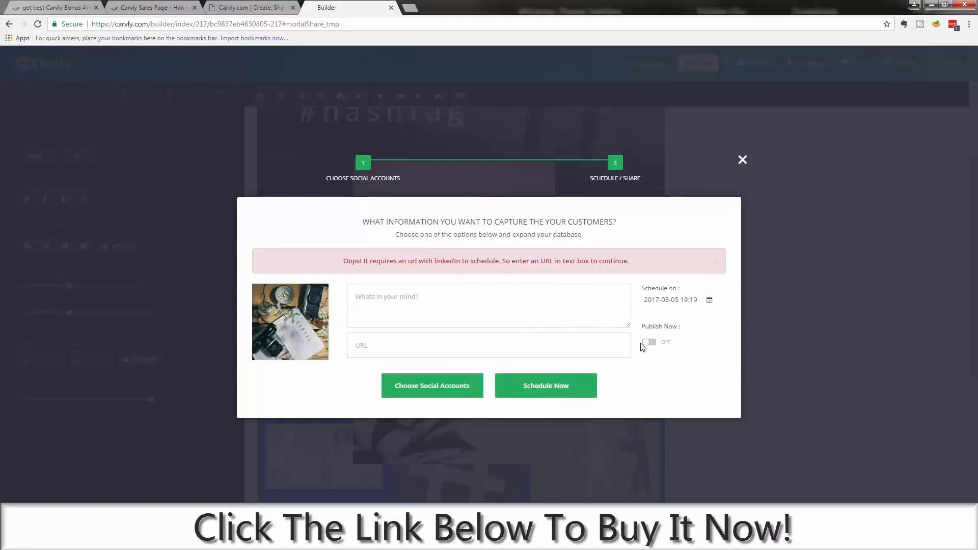
{"action": "left_click", "coordinate": [649, 342]}
{"action": "left_click", "coordinate": [472, 304]}
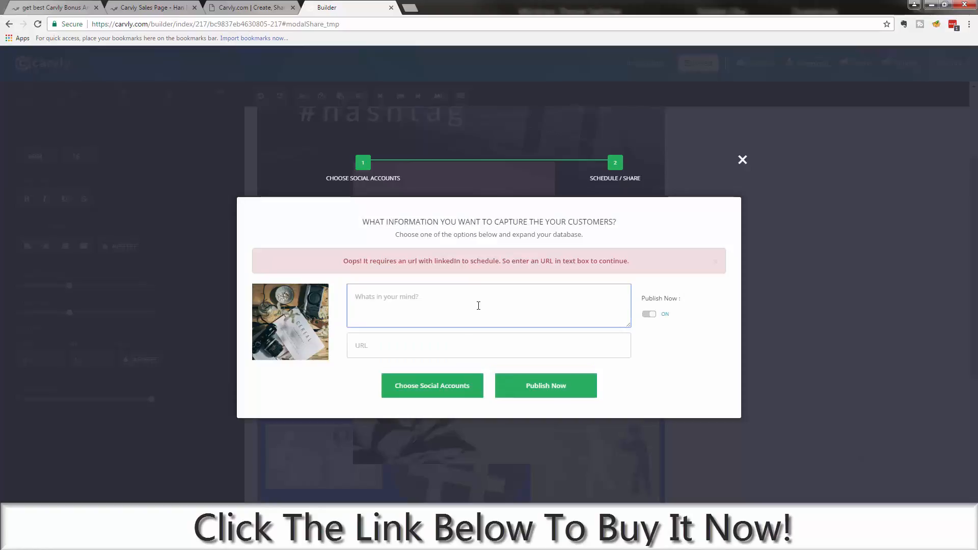
{"action": "type", "text": "testing post"}
{"action": "key", "text": "Tab"}
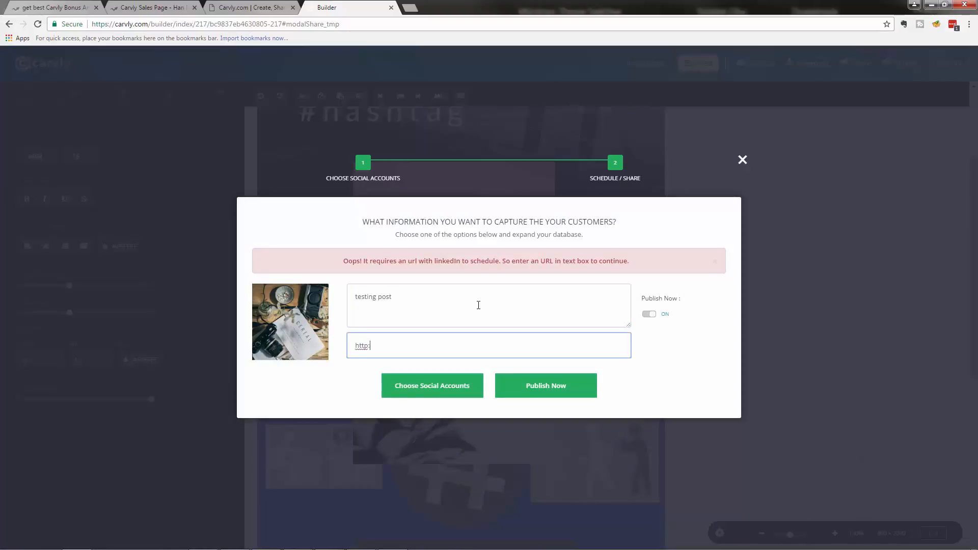
{"action": "type", "text": "HanFanTheInternetMantv.com"}
{"action": "left_click", "coordinate": [559, 376]}
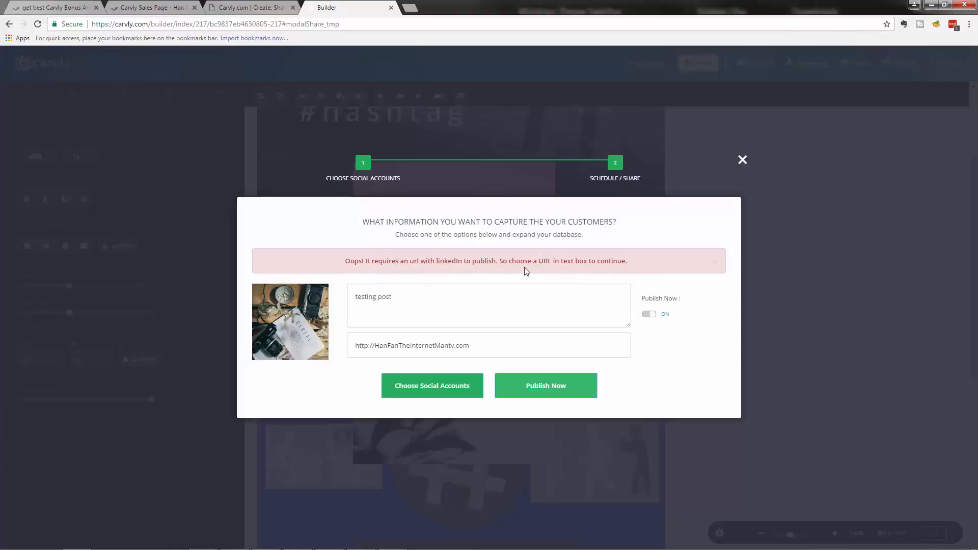
Step: Re-edit the message, revisit account selection, and retry Publish Now despite the LinkedIn URL error
{"action": "left_click", "coordinate": [408, 318]}
{"action": "left_click", "coordinate": [375, 348]}
{"action": "left_click", "coordinate": [397, 316]}
{"action": "left_click", "coordinate": [413, 301]}
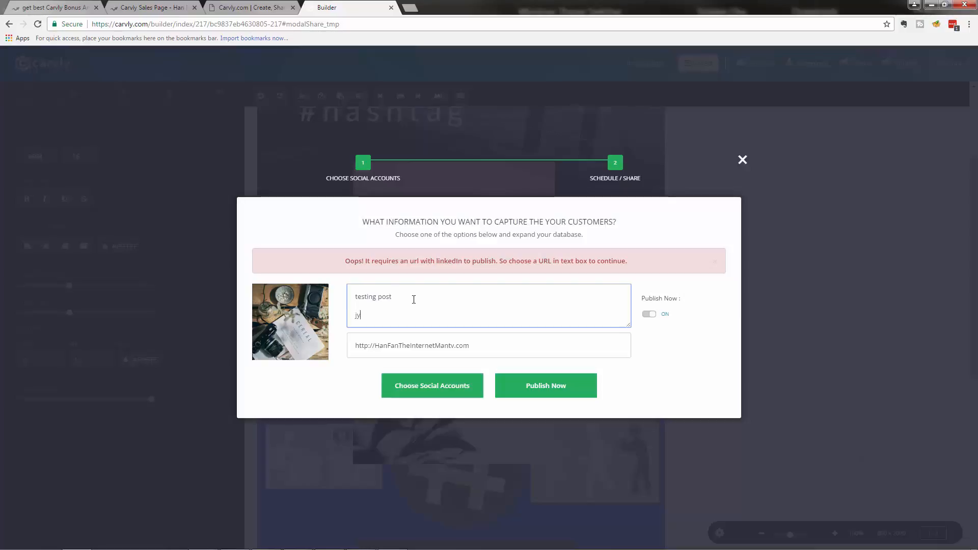
{"action": "type", "text": "http''"}
{"action": "key", "text": "BackSpace"}
{"action": "key", "text": "BackSpace"}
{"action": "key", "text": "BackSpace"}
{"action": "left_click", "coordinate": [437, 386]}
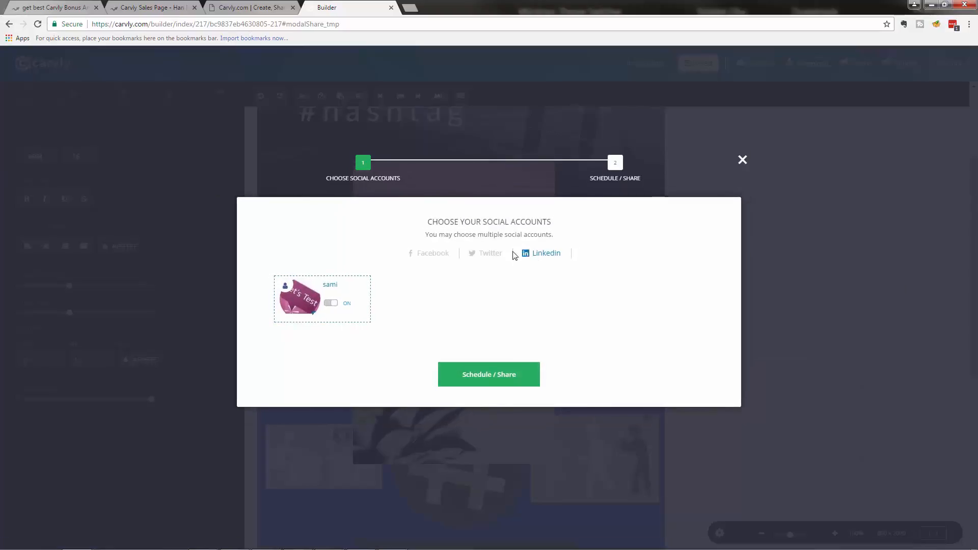
{"action": "left_click", "coordinate": [430, 250]}
{"action": "left_click", "coordinate": [497, 389]}
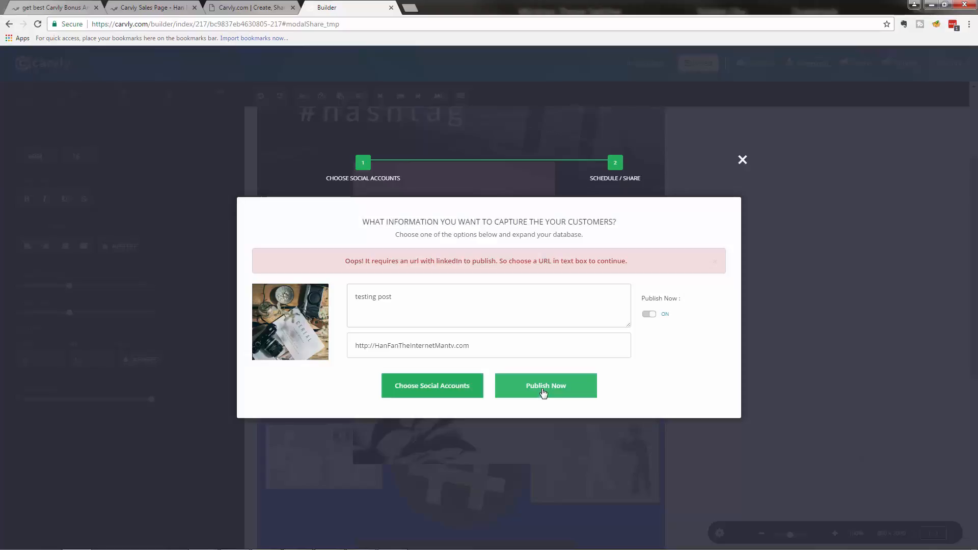
{"action": "left_click", "coordinate": [544, 392]}
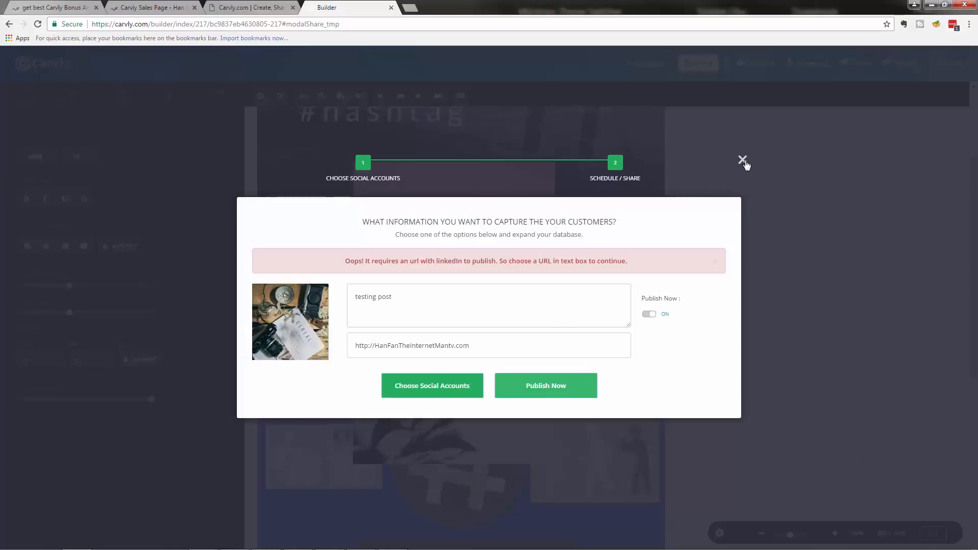
Step: Close the share dialog and check the PNG, JPEG and PDF download formats
{"action": "left_click", "coordinate": [743, 161]}
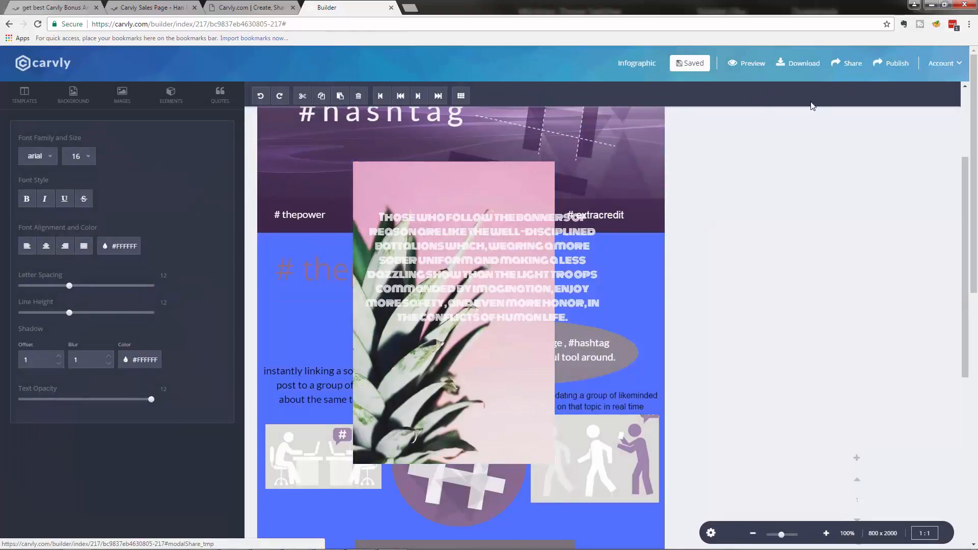
{"action": "left_click", "coordinate": [802, 69]}
{"action": "left_click", "coordinate": [802, 70]}
{"action": "left_click", "coordinate": [803, 70]}
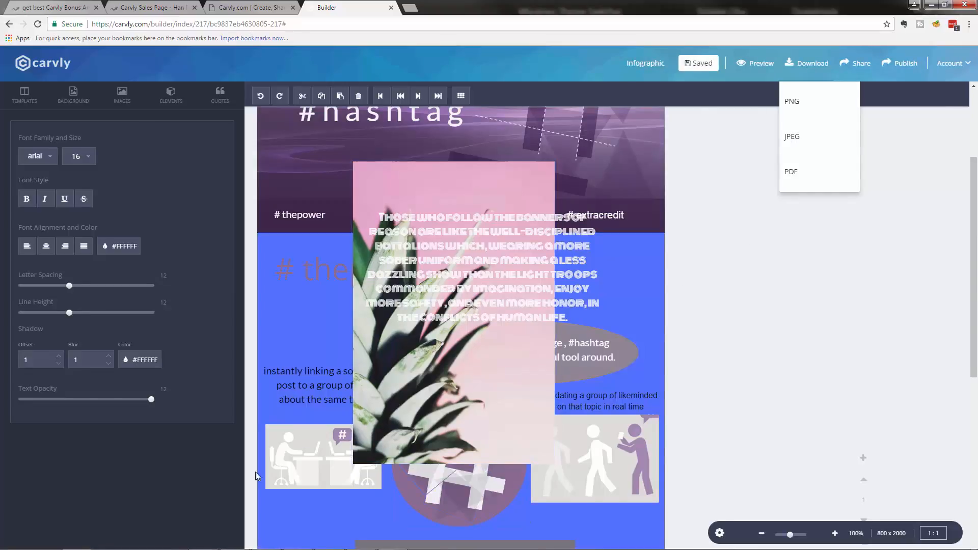
Step: Publish the infographic so its publish page opens in a new tab
{"action": "scroll", "coordinate": [521, 342], "scroll_direction": "down", "scroll_amount": 5}
{"action": "mouse_move", "coordinate": [371, 518]}
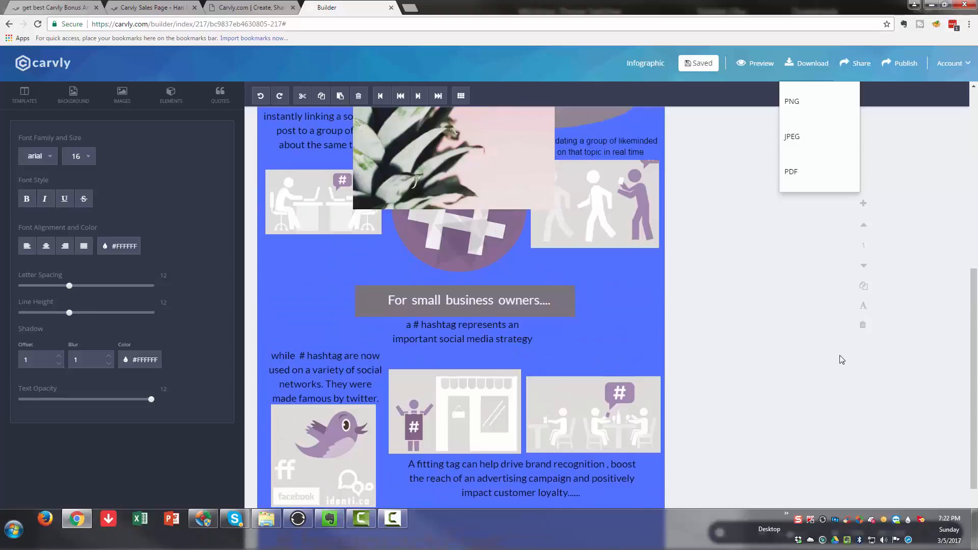
{"action": "left_click", "coordinate": [898, 66]}
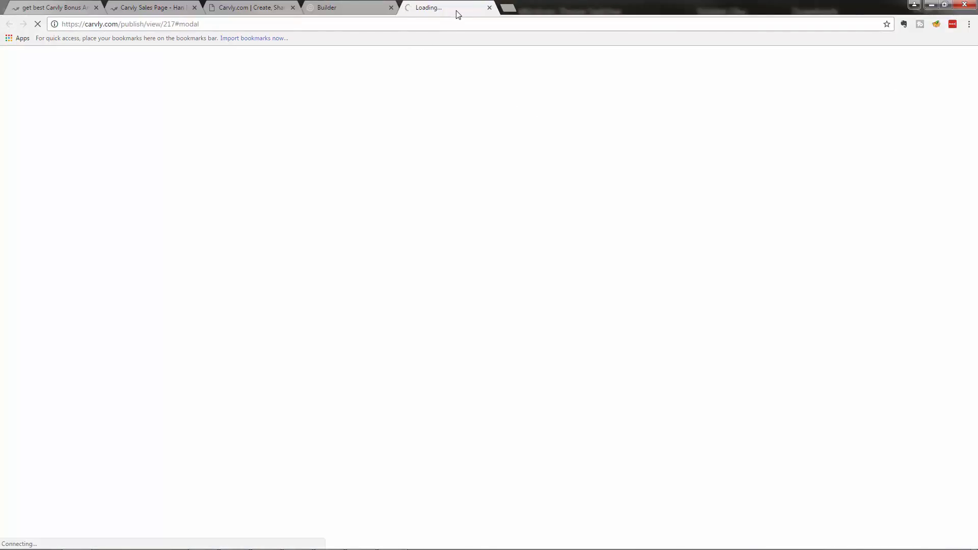
Step: Move the publish tab ahead of the Builder tab while the page loads
{"action": "left_click_drag", "start_coordinate": [421, 10], "coordinate": [358, 15]}
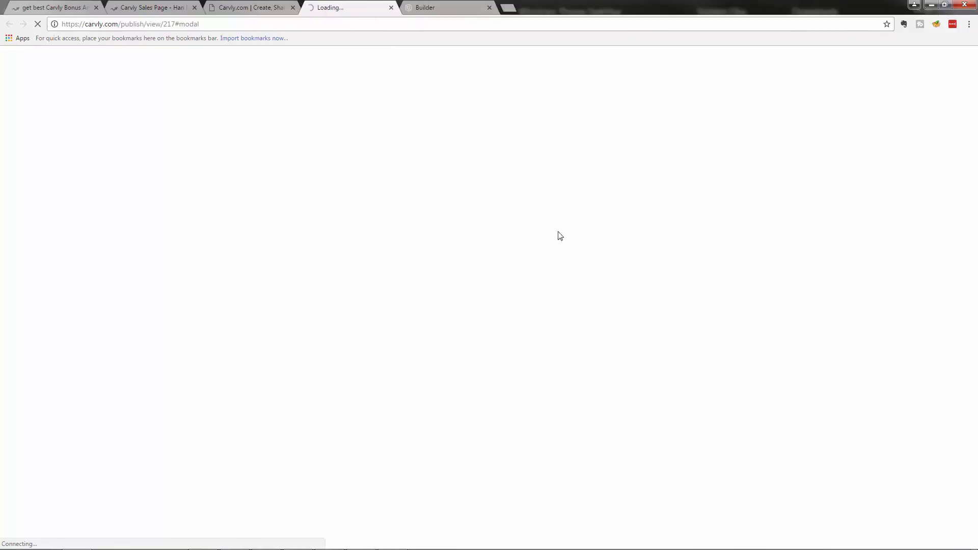
{"action": "left_click", "coordinate": [243, 11]}
{"action": "left_click", "coordinate": [336, 8]}
{"action": "left_click", "coordinate": [253, 10]}
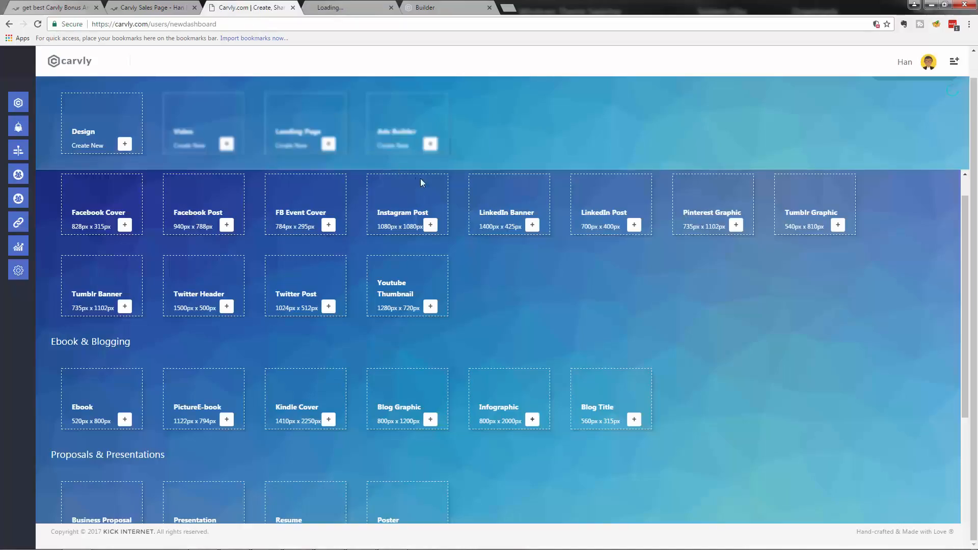
{"action": "scroll", "coordinate": [415, 289], "scroll_direction": "up", "scroll_amount": 1}
{"action": "scroll", "coordinate": [415, 288], "scroll_direction": "down", "scroll_amount": 5}
Step: On the publish page, share the document by generated link and continue
{"action": "left_click", "coordinate": [331, 8]}
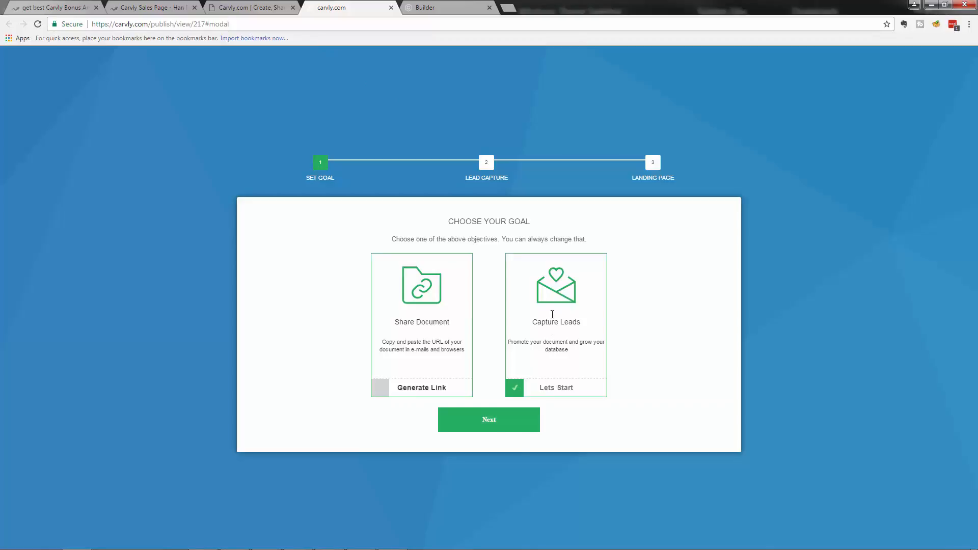
{"action": "left_click", "coordinate": [378, 390]}
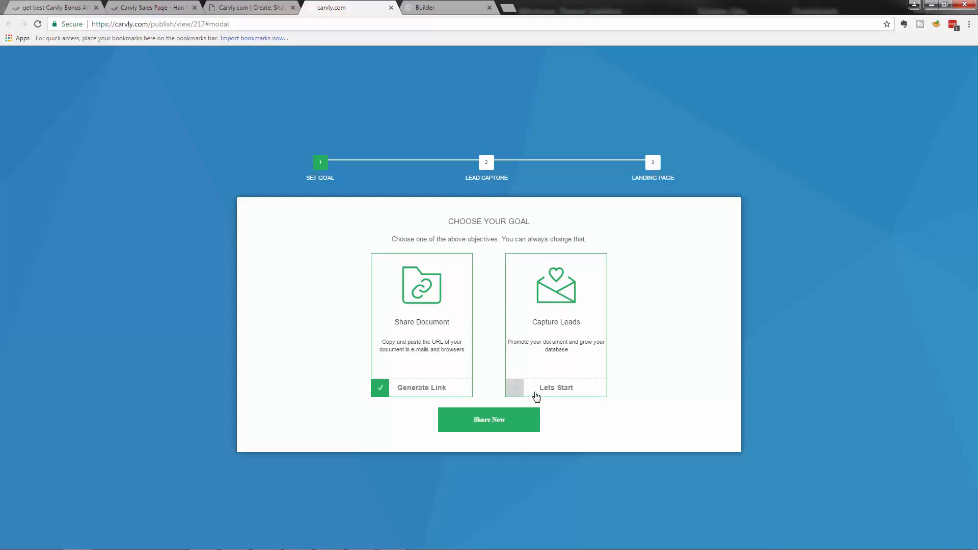
{"action": "left_click", "coordinate": [484, 427]}
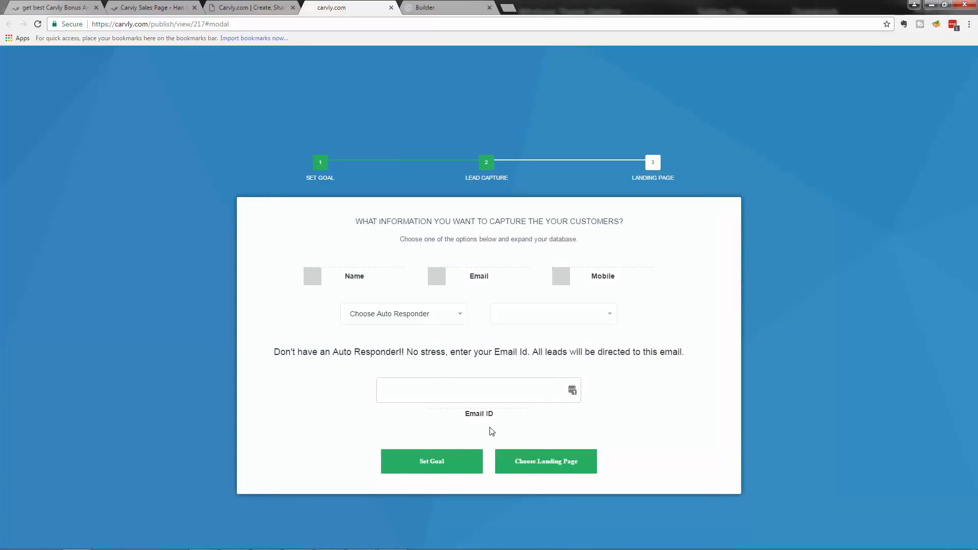
Step: Set the publishing goal to Capture Leads and continue to lead capture
{"action": "left_click", "coordinate": [419, 461]}
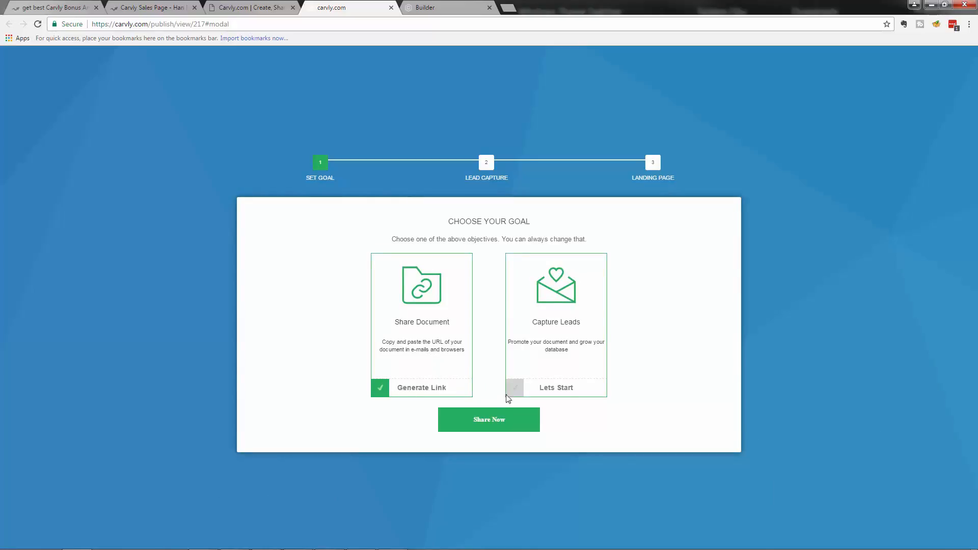
{"action": "left_click", "coordinate": [541, 394]}
{"action": "left_click", "coordinate": [485, 418]}
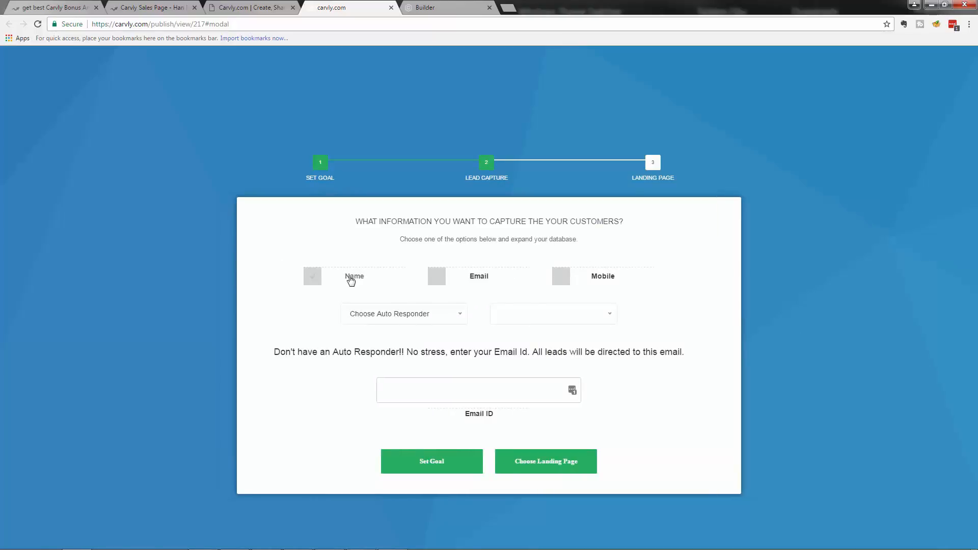
Step: Capture Name and Email, enter the lead-receiving email address, then continue to landing pages
{"action": "left_click", "coordinate": [351, 280]}
{"action": "left_click", "coordinate": [441, 280]}
{"action": "left_click", "coordinate": [447, 316]}
{"action": "left_click", "coordinate": [446, 362]}
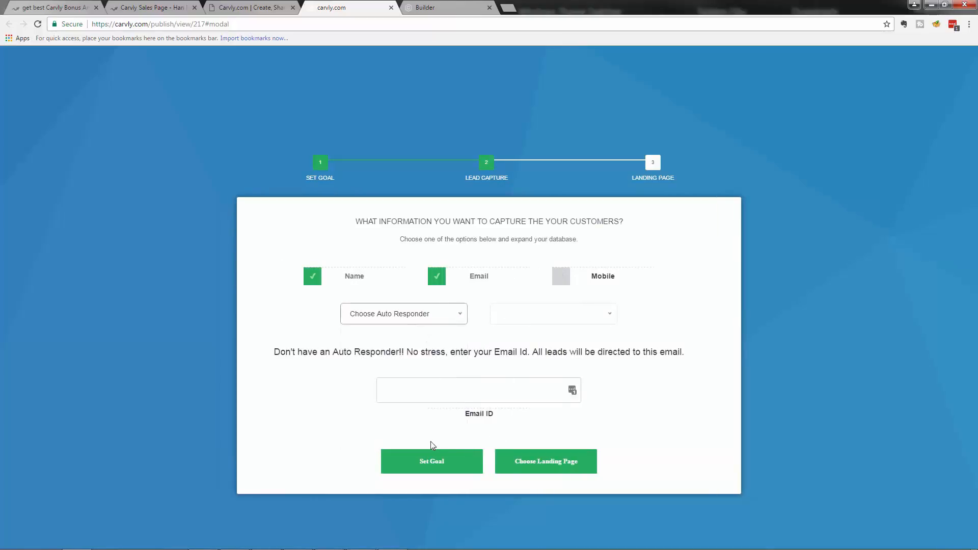
{"action": "left_click", "coordinate": [476, 390]}
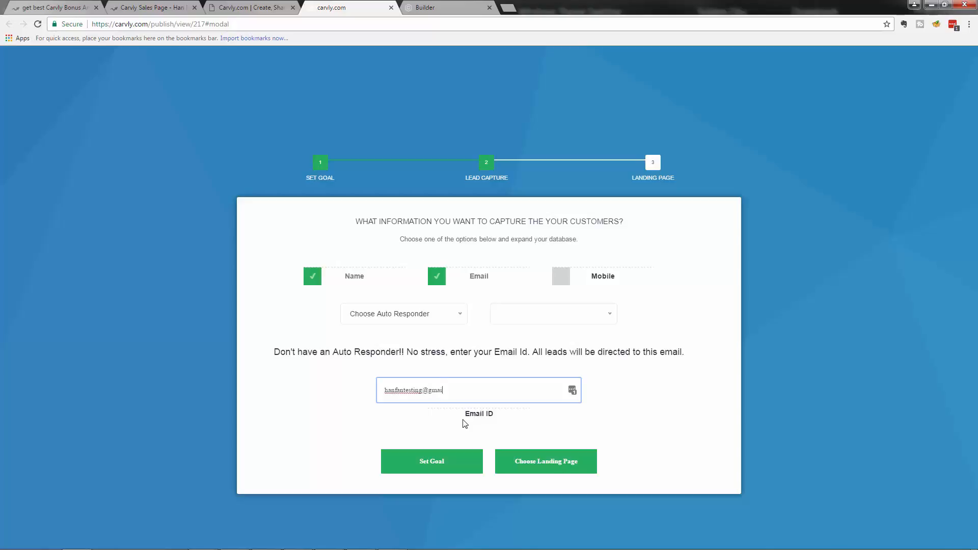
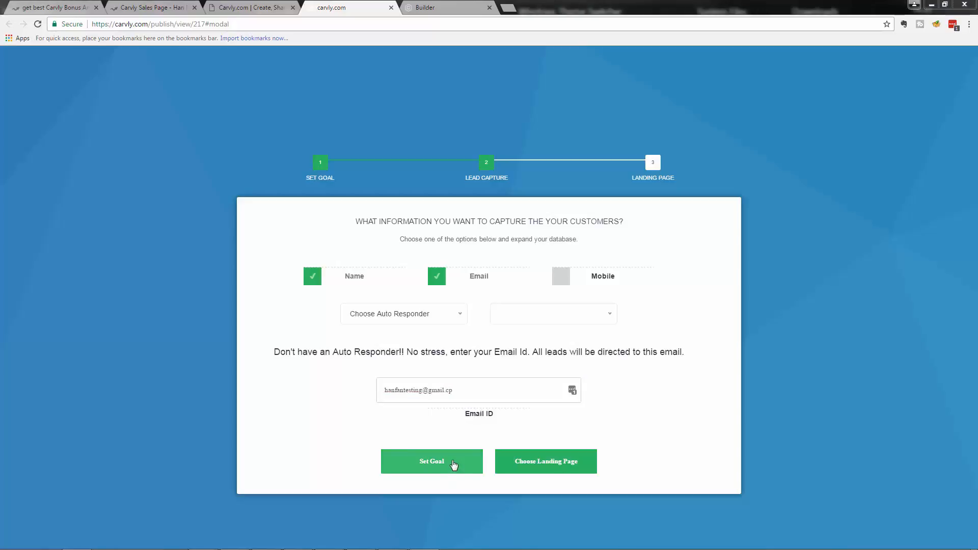
{"action": "left_click", "coordinate": [459, 388]}
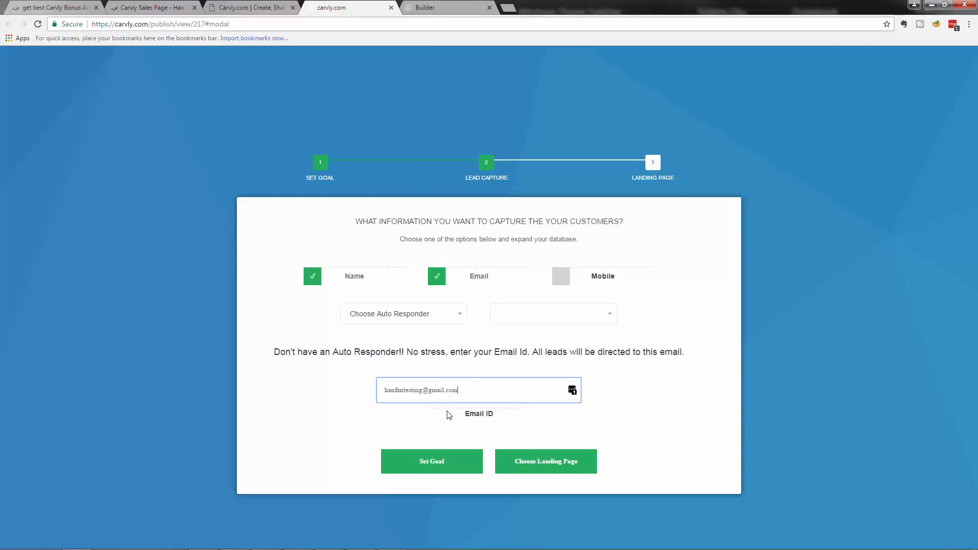
{"action": "left_click", "coordinate": [545, 461]}
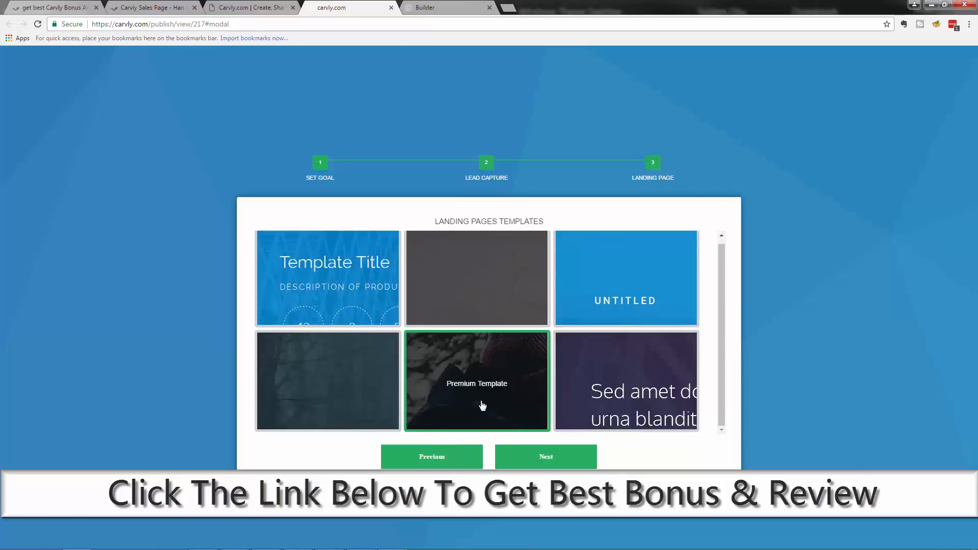
Step: Continue past the landing page, copy the document's share link, then close the publish tab
{"action": "left_click", "coordinate": [541, 464]}
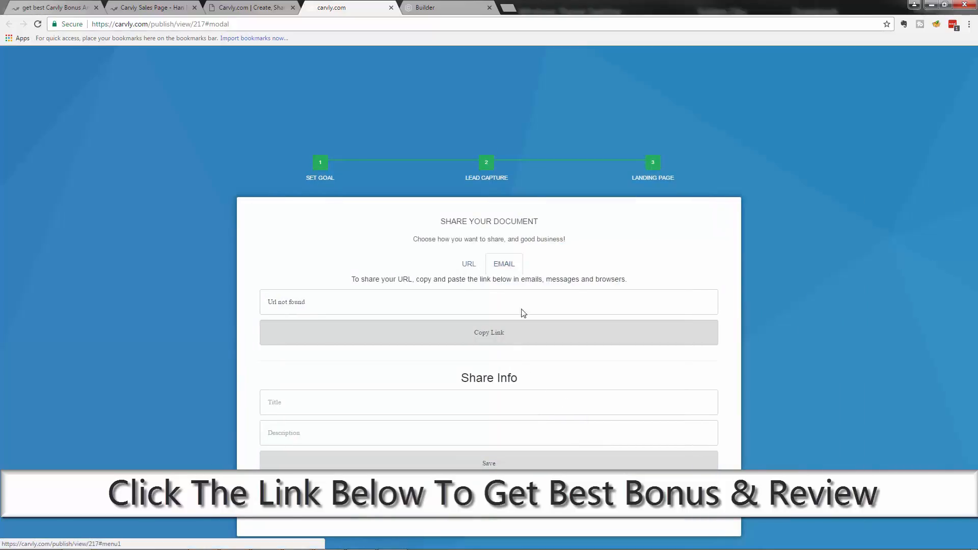
{"action": "left_click", "coordinate": [464, 266]}
{"action": "left_click", "coordinate": [470, 335]}
{"action": "left_click_drag", "start_coordinate": [298, 301], "coordinate": [302, 302]}
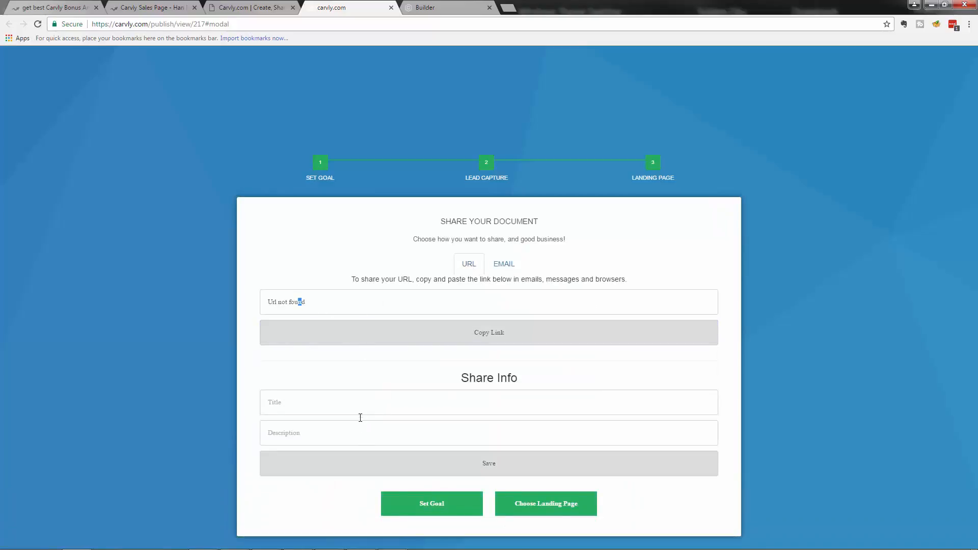
{"action": "left_click", "coordinate": [562, 509]}
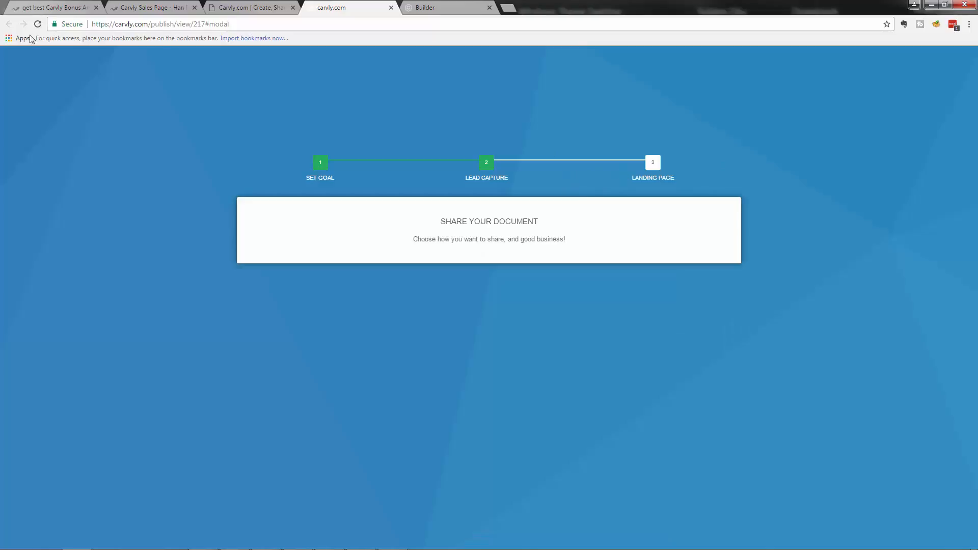
{"action": "left_click", "coordinate": [391, 8]}
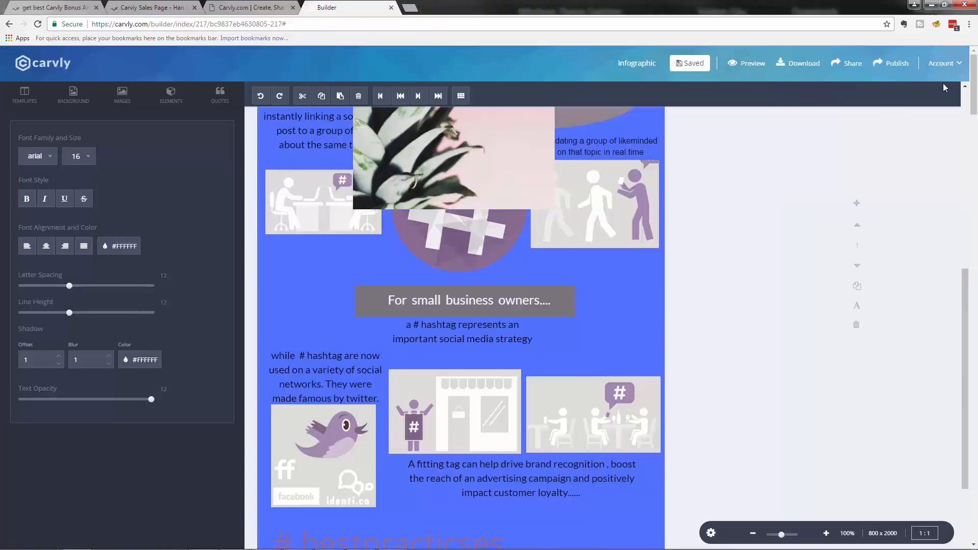
{"action": "left_click", "coordinate": [892, 62]}
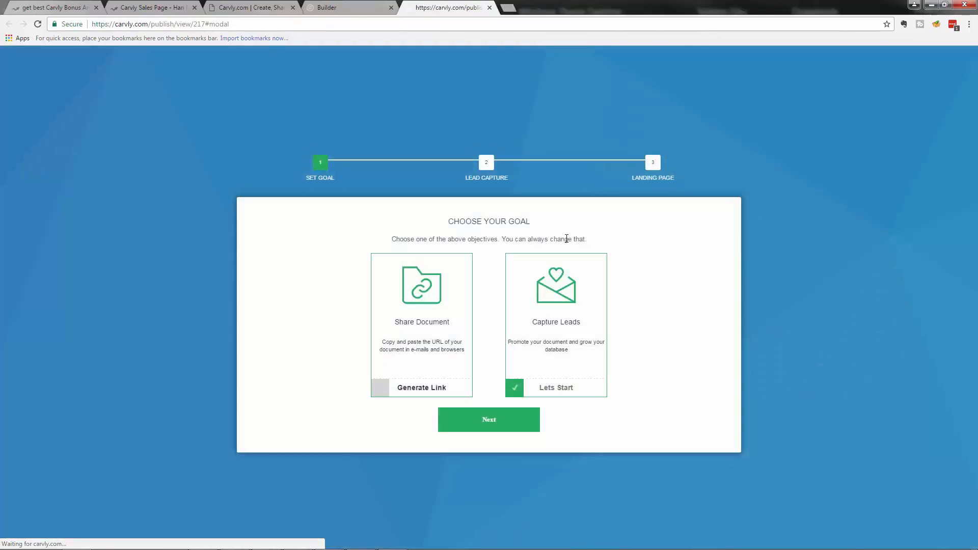
{"action": "left_click", "coordinate": [489, 8]}
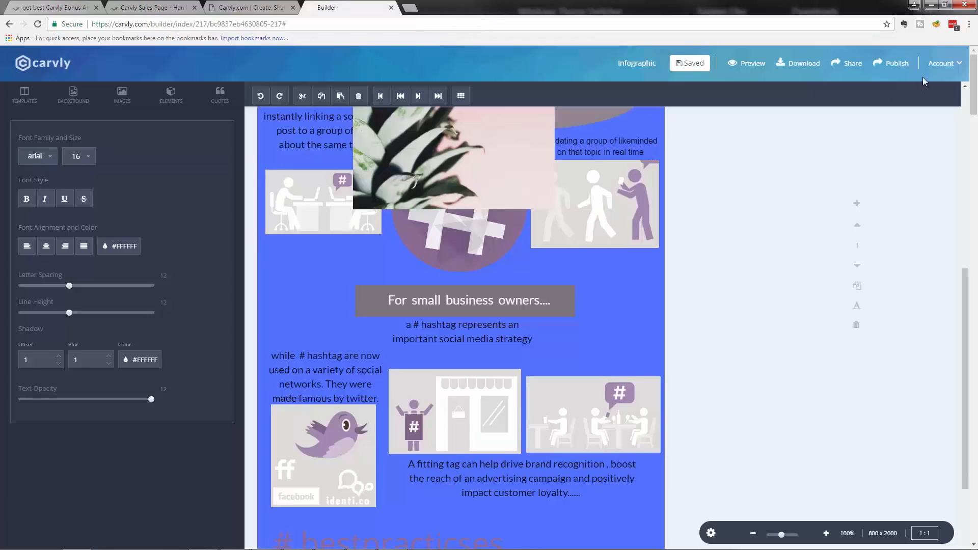
{"action": "left_click", "coordinate": [690, 63]}
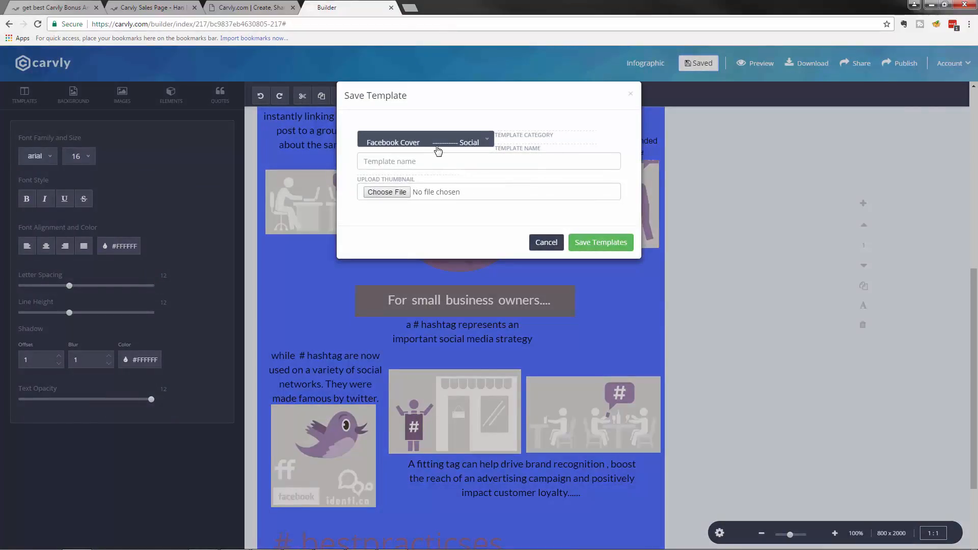
{"action": "left_click", "coordinate": [455, 143]}
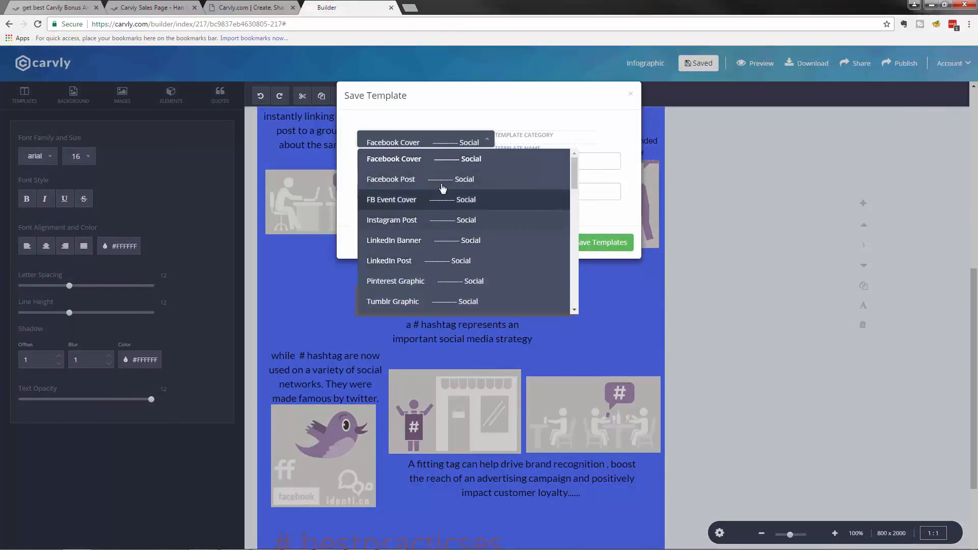
{"action": "scroll", "coordinate": [450, 275], "scroll_direction": "down", "scroll_amount": 1}
{"action": "scroll", "coordinate": [450, 286], "scroll_direction": "down", "scroll_amount": 10}
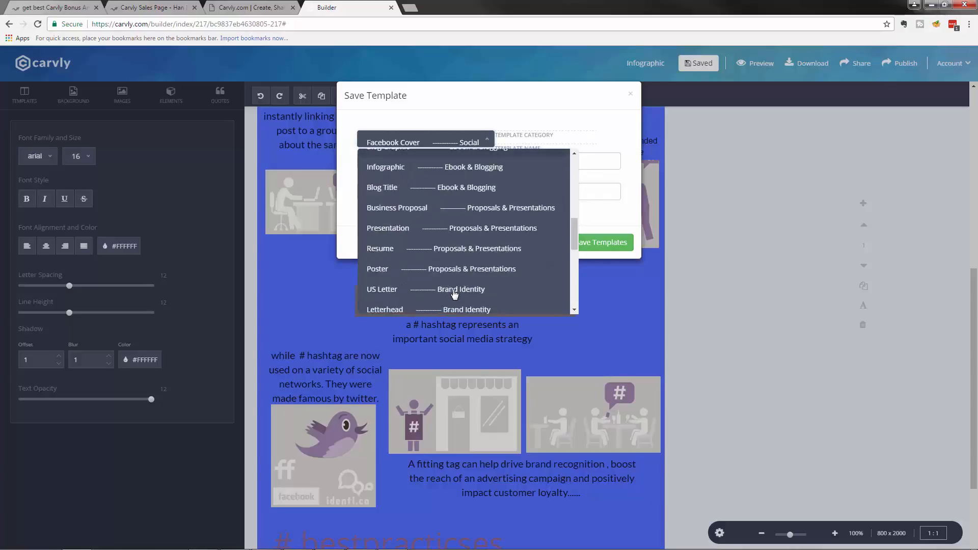
{"action": "scroll", "coordinate": [450, 224], "scroll_direction": "up", "scroll_amount": 10}
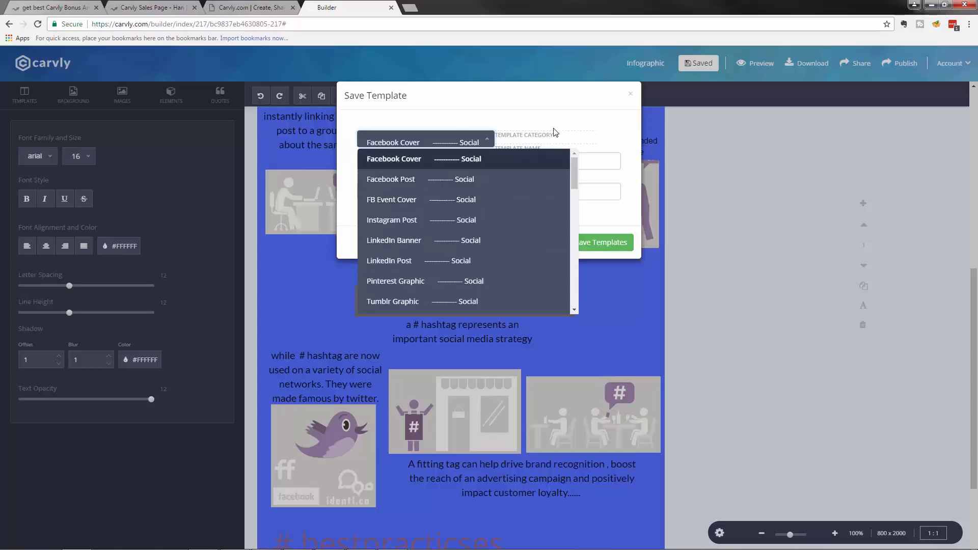
{"action": "left_click", "coordinate": [528, 150]}
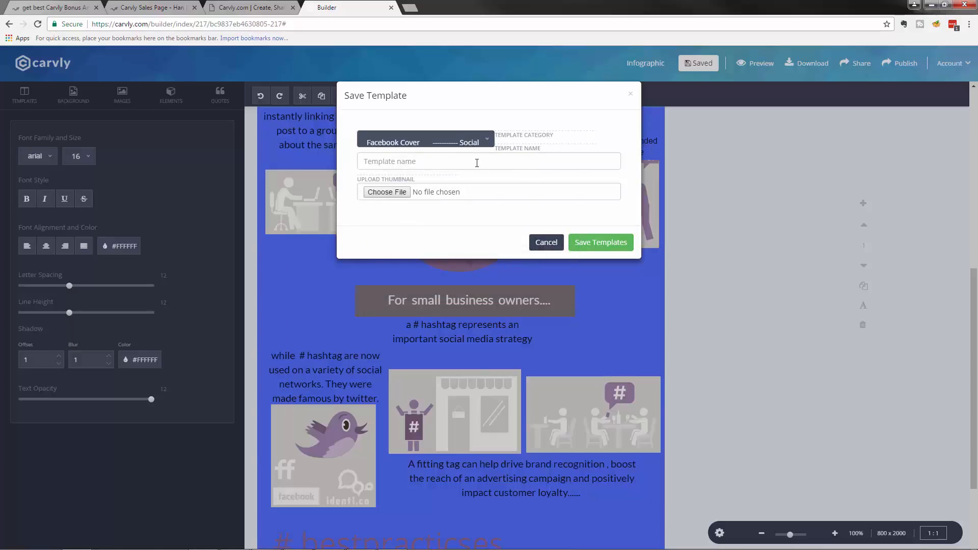
{"action": "left_click", "coordinate": [439, 162]}
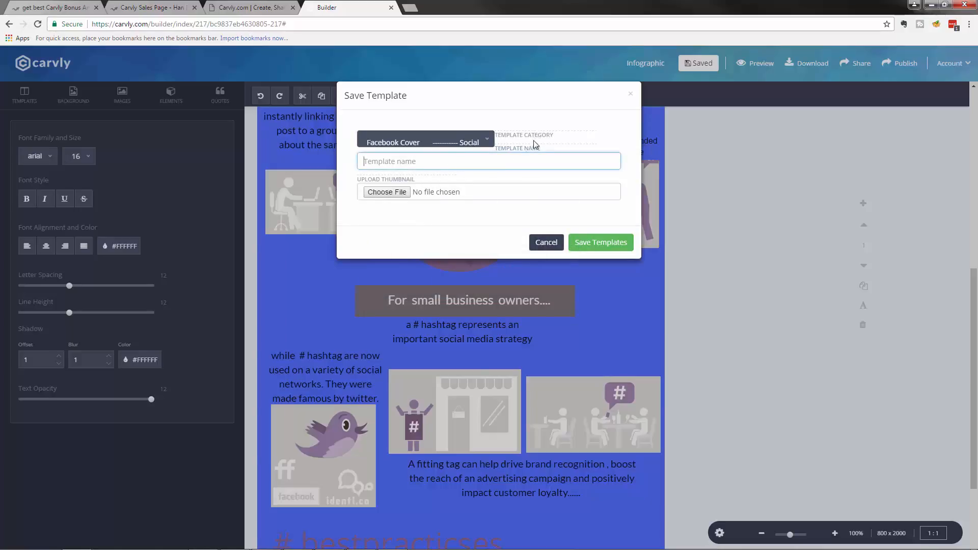
{"action": "type", "text": "Han"}
{"action": "left_click", "coordinate": [592, 238]}
{"action": "left_click", "coordinate": [571, 99]}
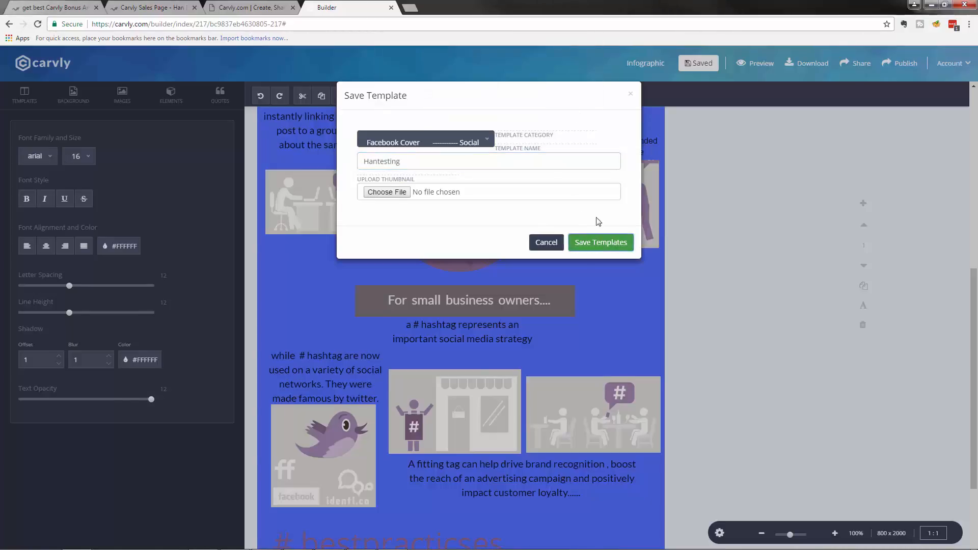
{"action": "left_click", "coordinate": [642, 231]}
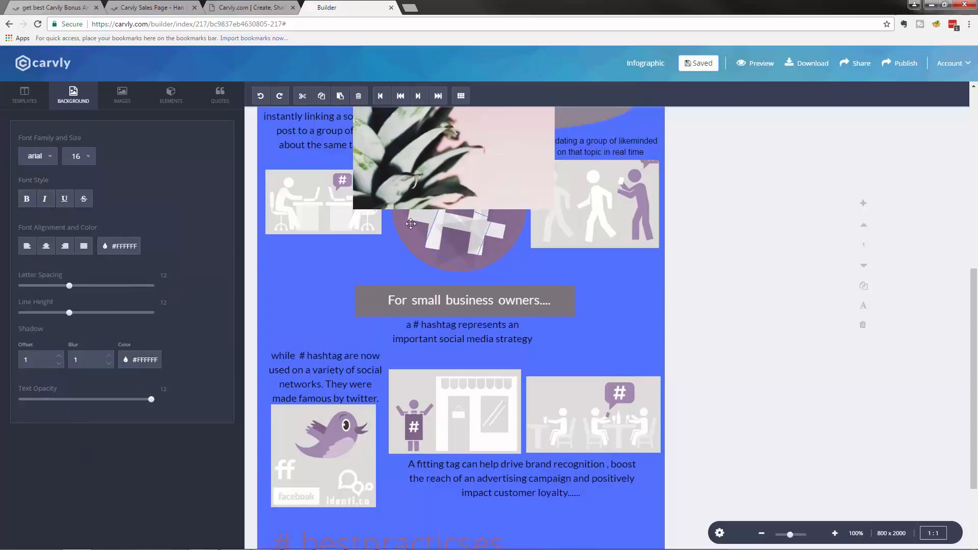
Step: From the dashboard's Start Carving page, create a new Video project
{"action": "left_click", "coordinate": [254, 9]}
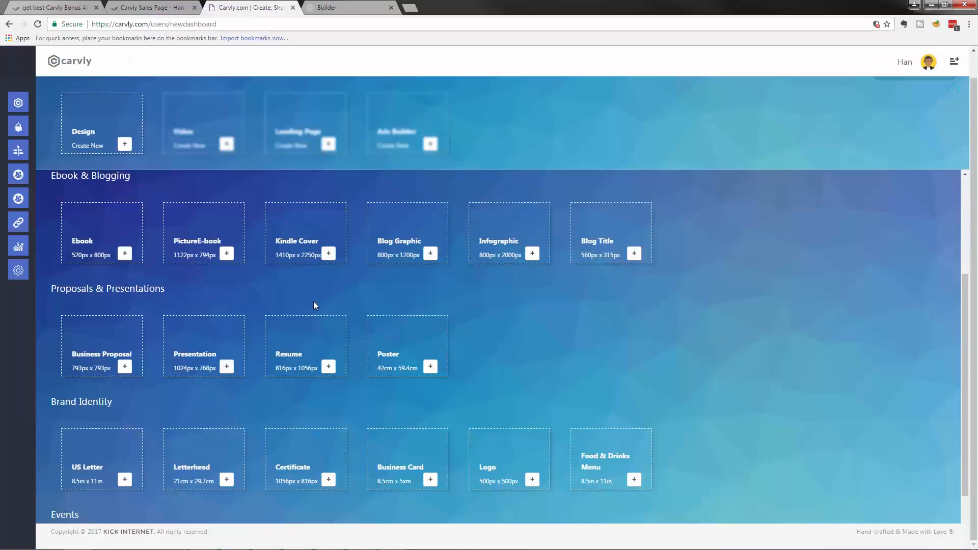
{"action": "scroll", "coordinate": [312, 303], "scroll_direction": "up", "scroll_amount": 5}
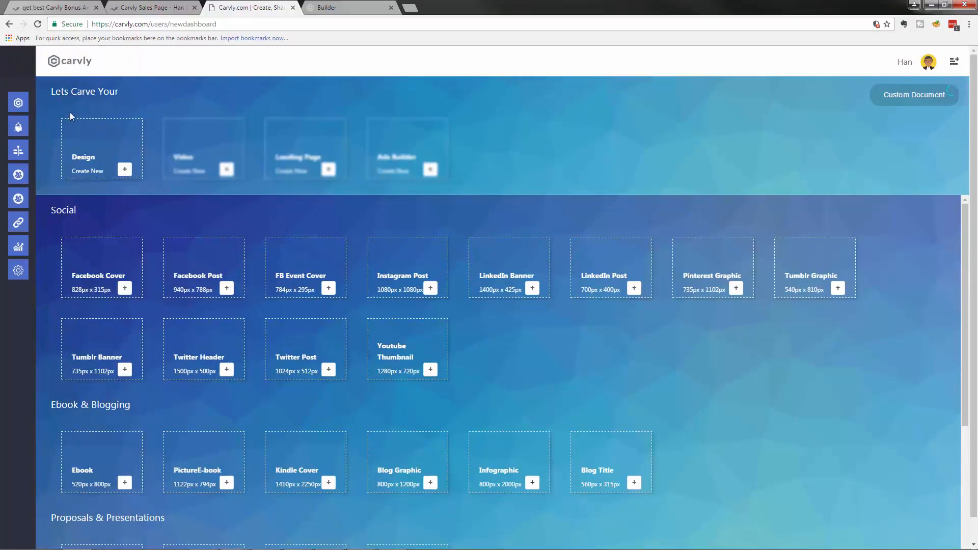
{"action": "left_click", "coordinate": [36, 98]}
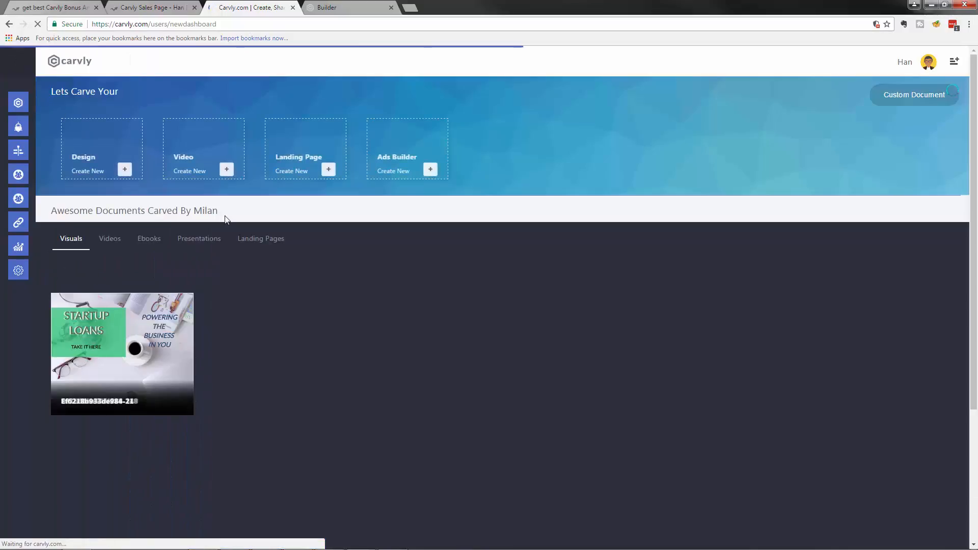
{"action": "left_click", "coordinate": [226, 170]}
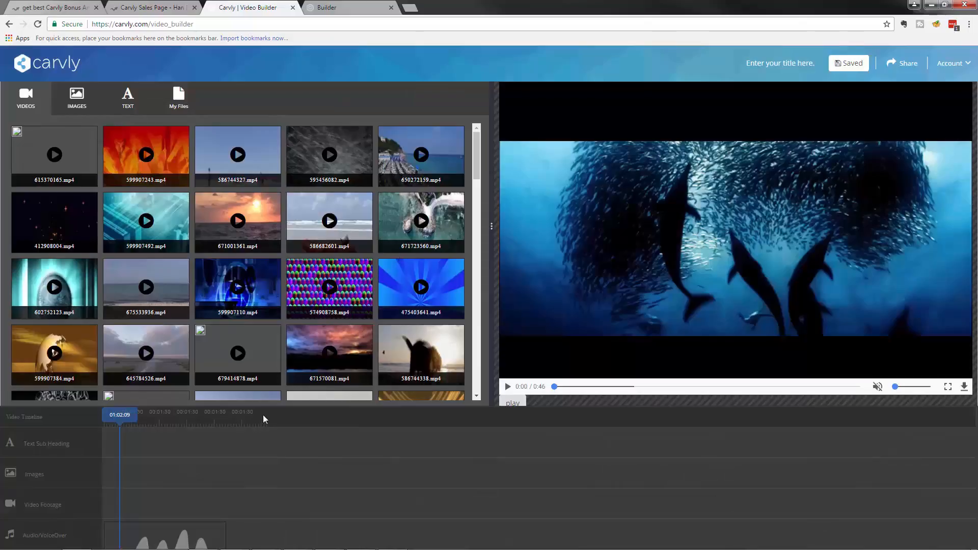
Step: Scrub the timeline playhead and play and pause the dolphin preview clip
{"action": "left_click", "coordinate": [213, 417]}
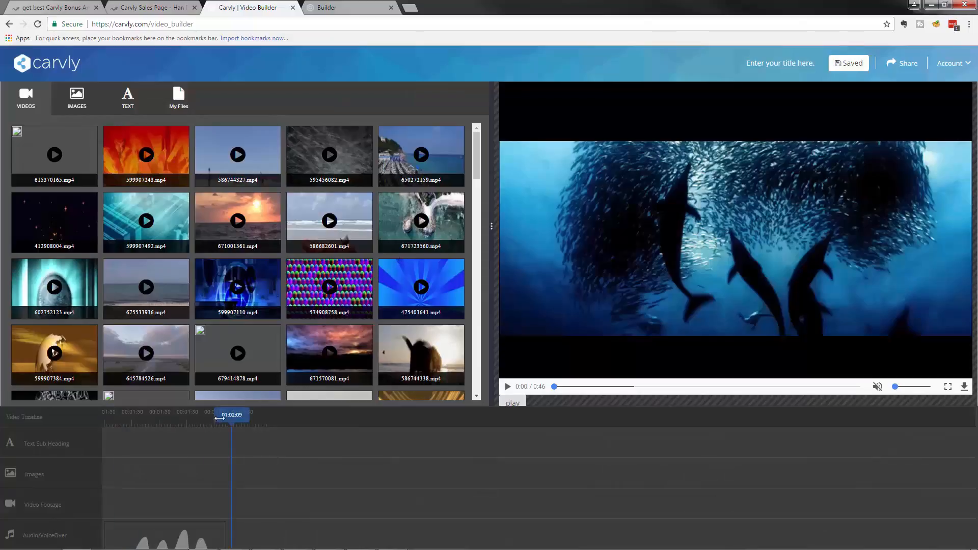
{"action": "left_click_drag", "start_coordinate": [217, 416], "coordinate": [106, 417]}
{"action": "left_click", "coordinate": [508, 389]}
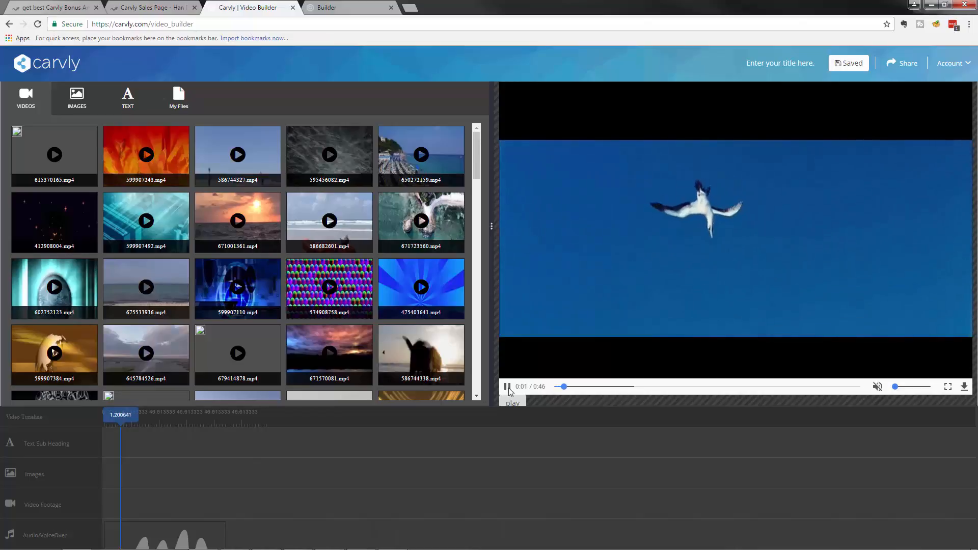
{"action": "left_click", "coordinate": [508, 388]}
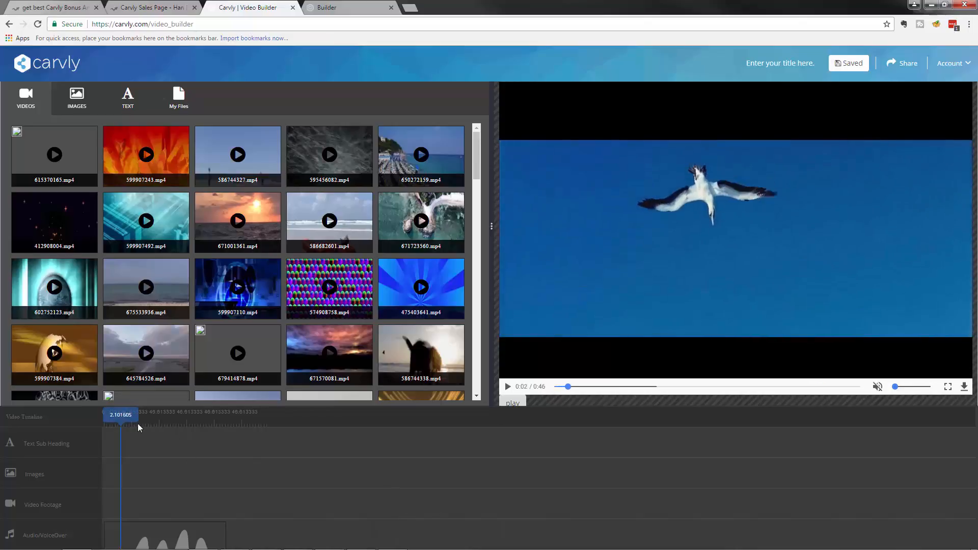
{"action": "left_click", "coordinate": [151, 423]}
{"action": "left_click_drag", "start_coordinate": [155, 417], "coordinate": [167, 416]}
{"action": "left_click", "coordinate": [508, 387]}
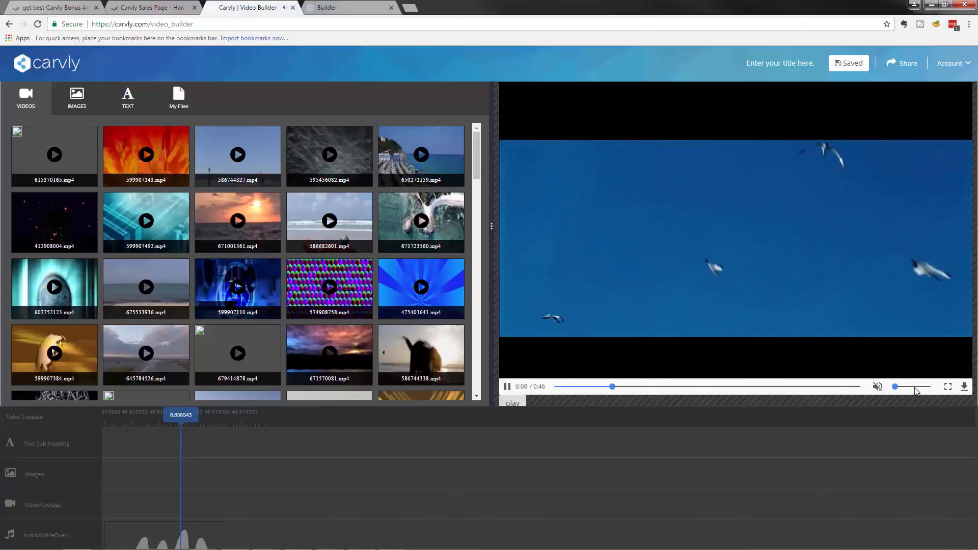
{"action": "right_click", "coordinate": [878, 389]}
{"action": "left_click", "coordinate": [882, 384]}
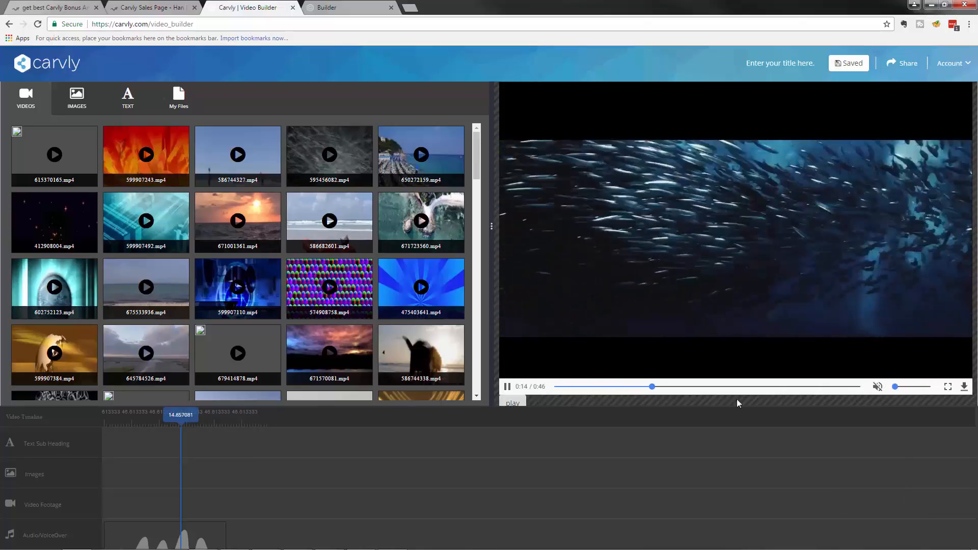
{"action": "left_click", "coordinate": [508, 388]}
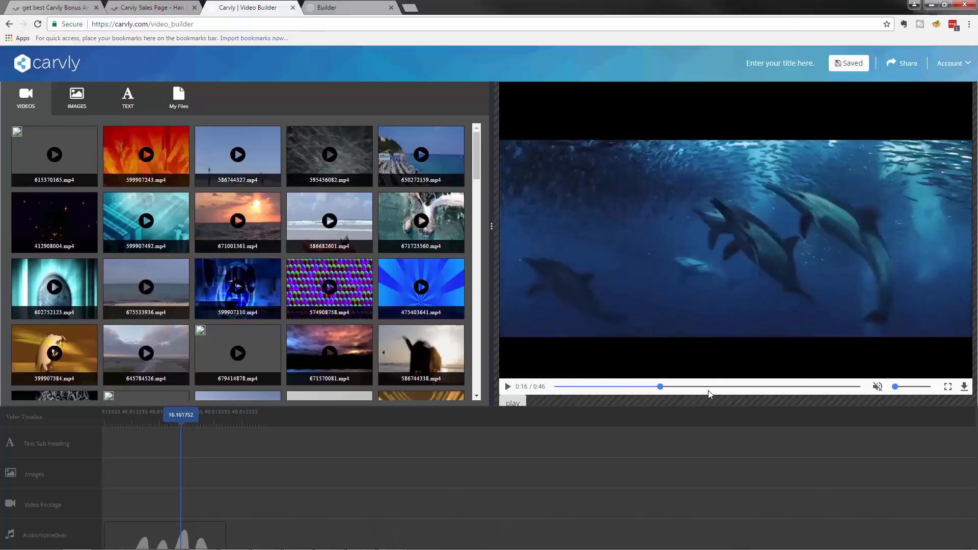
Step: Download the preview clip as oceans.mp4 and scroll the Videos grid
{"action": "left_click", "coordinate": [965, 387]}
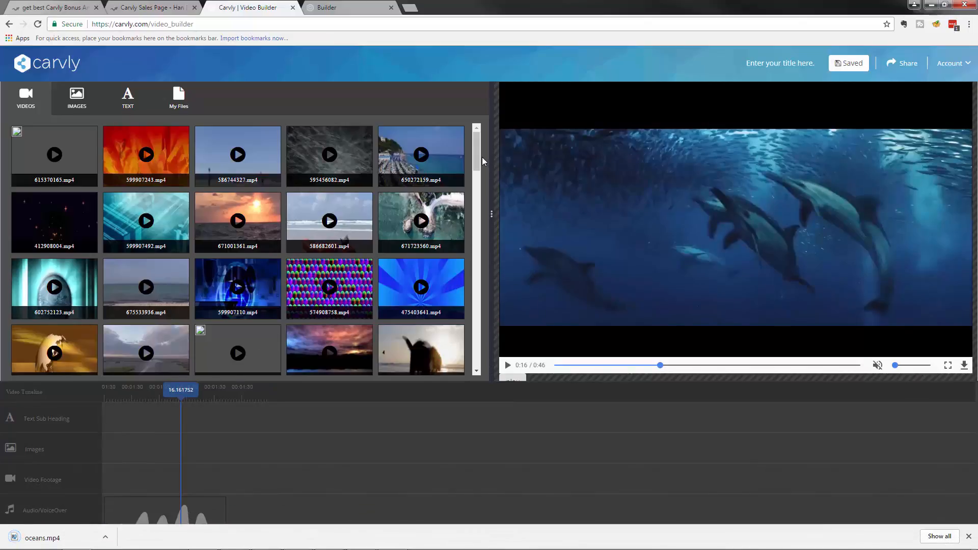
{"action": "left_click_drag", "start_coordinate": [479, 156], "coordinate": [497, 231]}
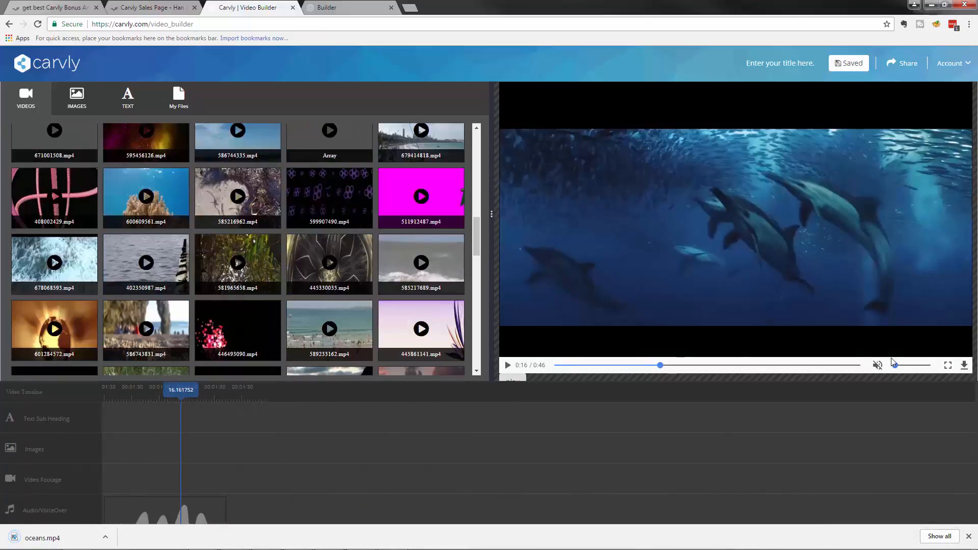
{"action": "scroll", "coordinate": [416, 344], "scroll_direction": "down", "scroll_amount": 5}
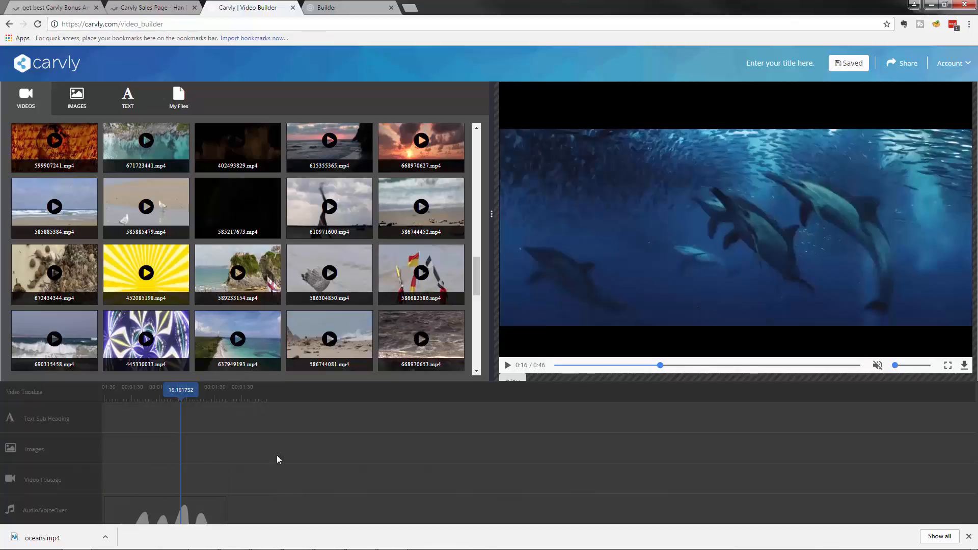
Step: Place the aerial beach clip on Video Footage, preview it, and shift it later
{"action": "mouse_move", "coordinate": [184, 482]}
{"action": "left_mouse_down"}
{"action": "mouse_move", "coordinate": [293, 483]}
{"action": "mouse_move", "coordinate": [184, 483]}
{"action": "left_mouse_up"}
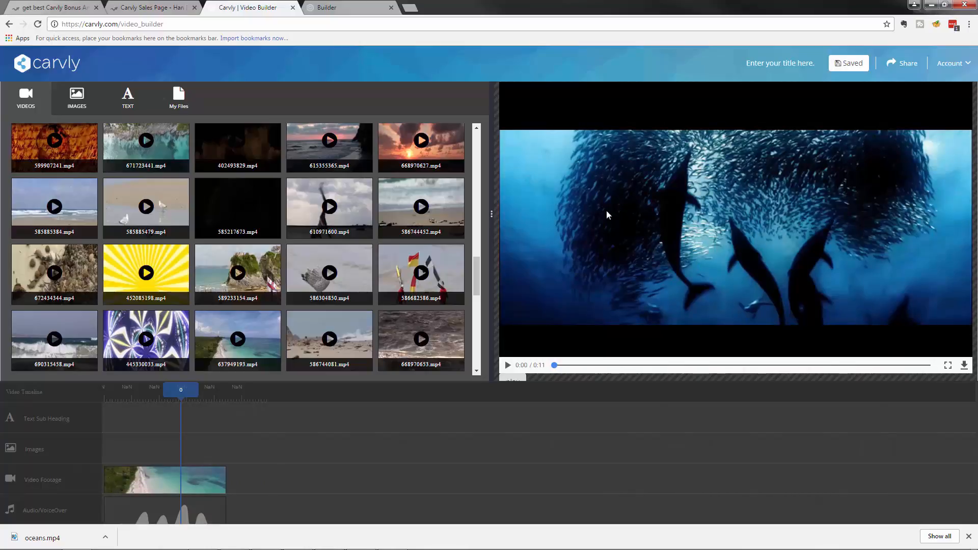
{"action": "left_click_drag", "start_coordinate": [174, 390], "coordinate": [139, 394]}
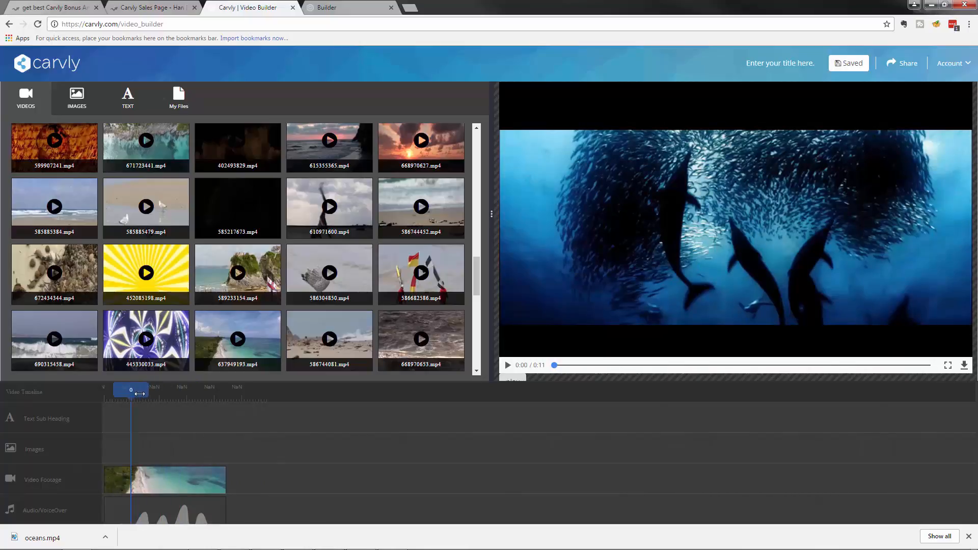
{"action": "left_click", "coordinate": [507, 365]}
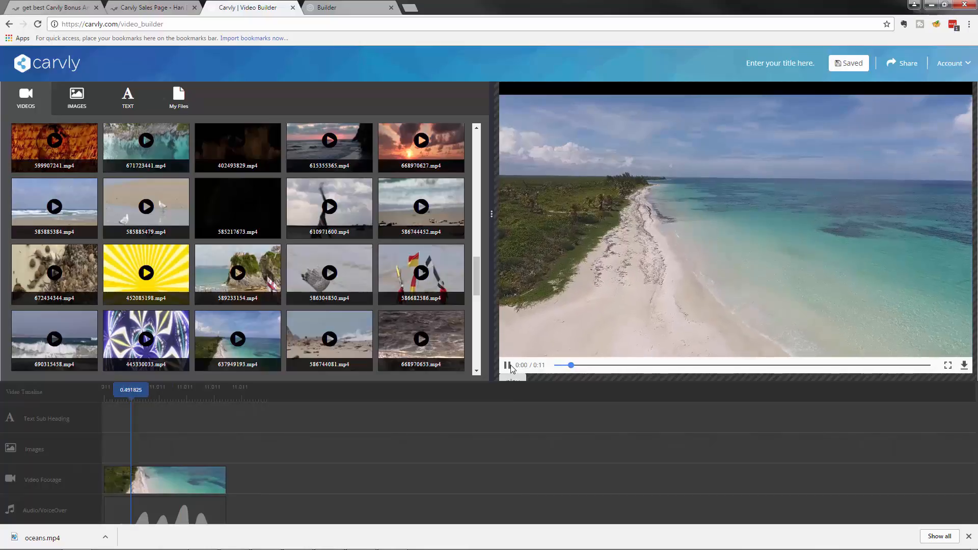
{"action": "left_click", "coordinate": [508, 366]}
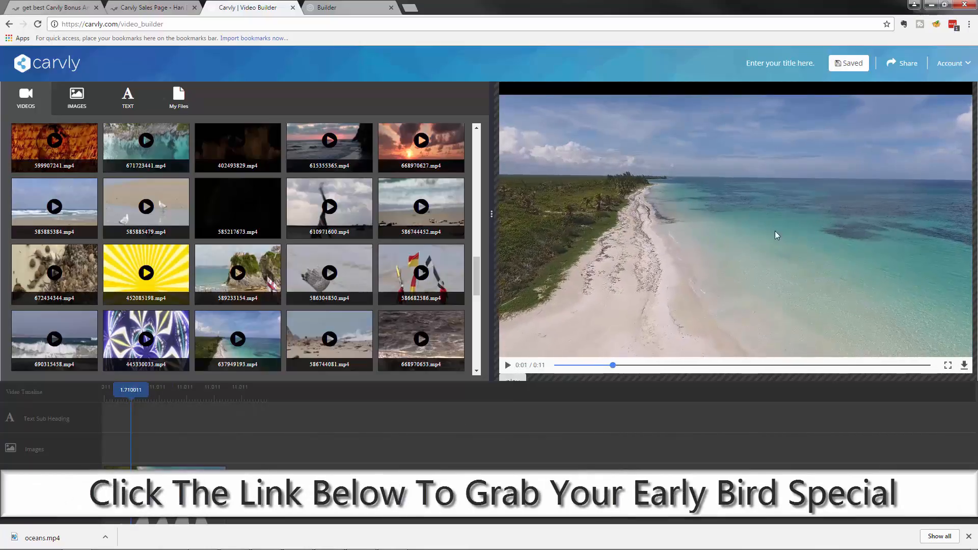
{"action": "left_click_drag", "start_coordinate": [183, 480], "coordinate": [323, 480]}
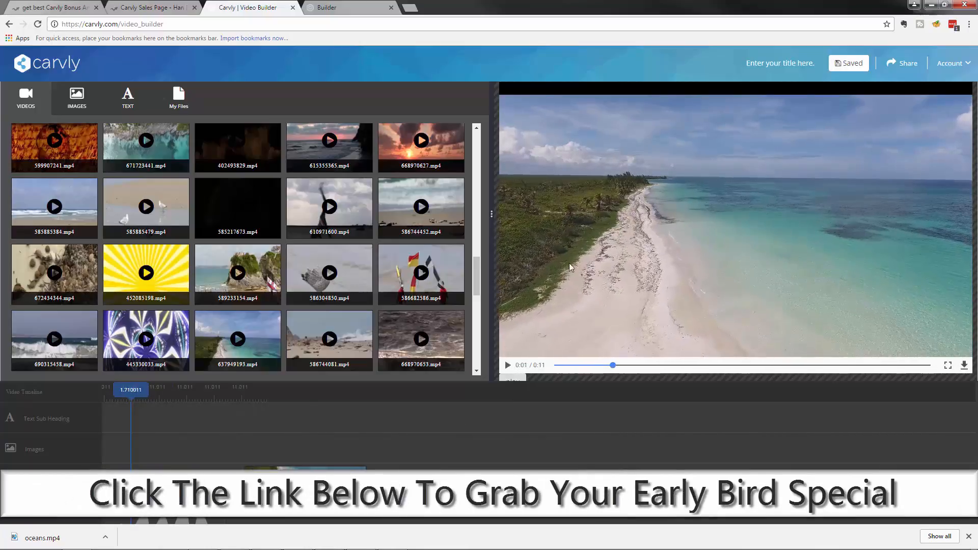
Step: Add a 'Here we go.' text template and return the playhead to the start
{"action": "left_click", "coordinate": [94, 102]}
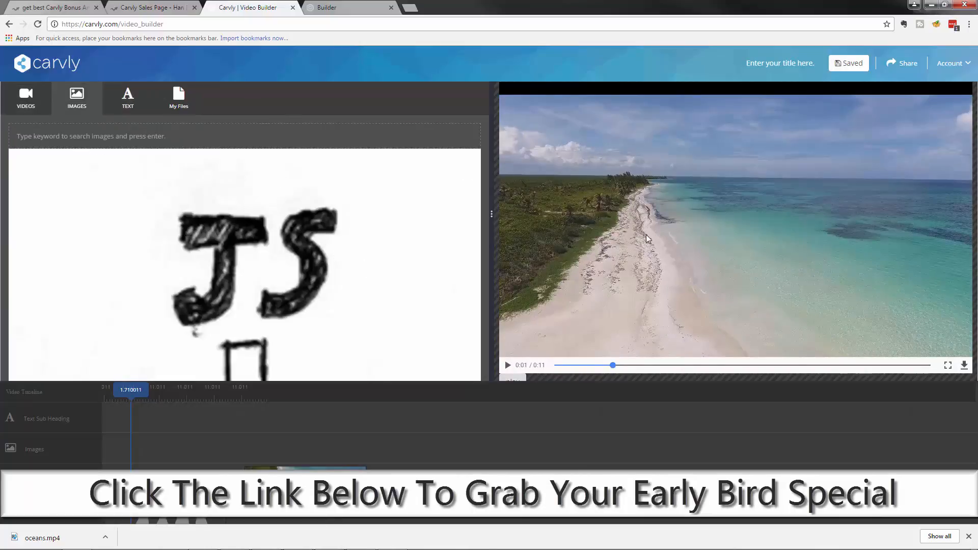
{"action": "left_click", "coordinate": [115, 102]}
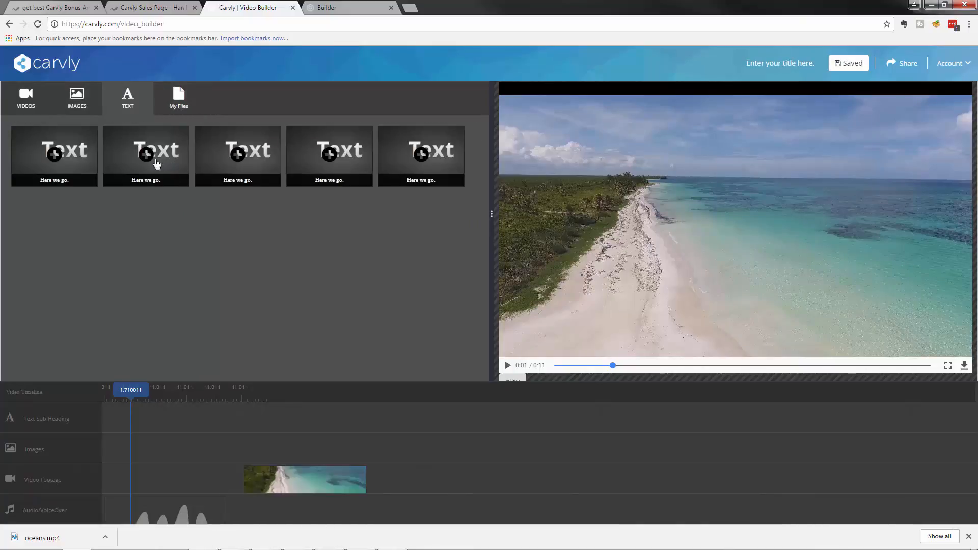
{"action": "left_click_drag", "start_coordinate": [146, 155], "coordinate": [361, 451]}
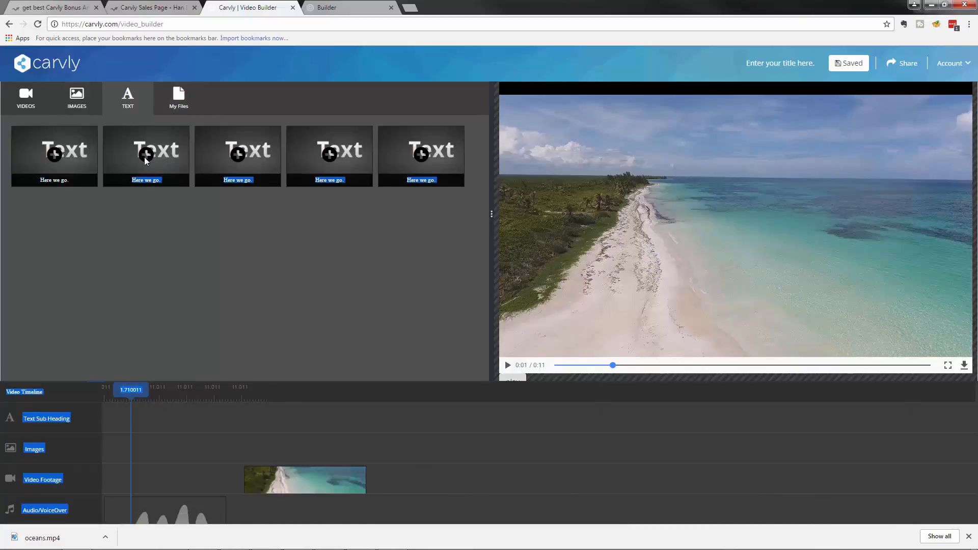
{"action": "mouse_move", "coordinate": [160, 171]}
{"action": "left_mouse_down"}
{"action": "mouse_move", "coordinate": [210, 445]}
{"action": "mouse_move", "coordinate": [131, 412]}
{"action": "mouse_move", "coordinate": [161, 424]}
{"action": "mouse_move", "coordinate": [266, 332]}
{"action": "mouse_move", "coordinate": [160, 223]}
{"action": "mouse_move", "coordinate": [160, 240]}
{"action": "mouse_move", "coordinate": [157, 170]}
{"action": "left_mouse_up"}
{"action": "left_click", "coordinate": [224, 421]}
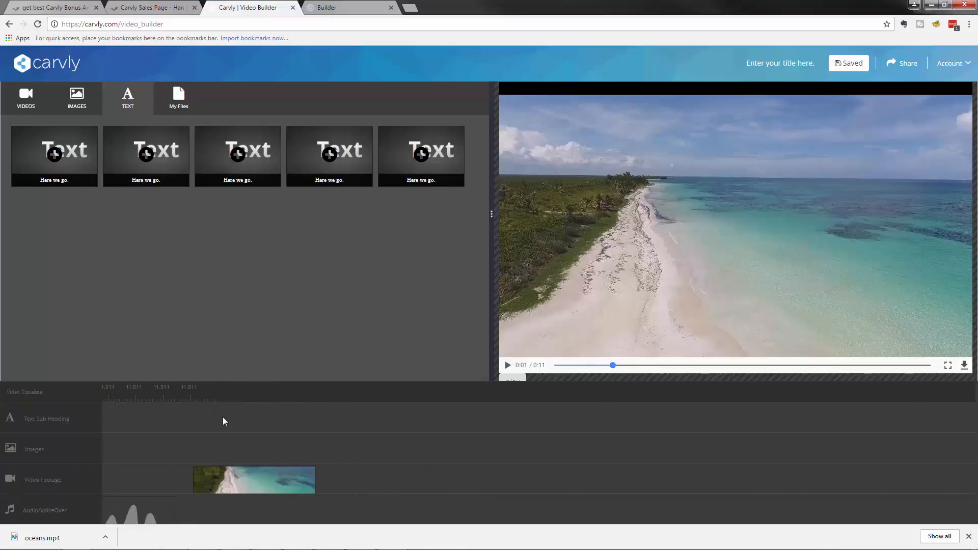
{"action": "left_click", "coordinate": [173, 394]}
{"action": "left_click_drag", "start_coordinate": [174, 395], "coordinate": [25, 400]}
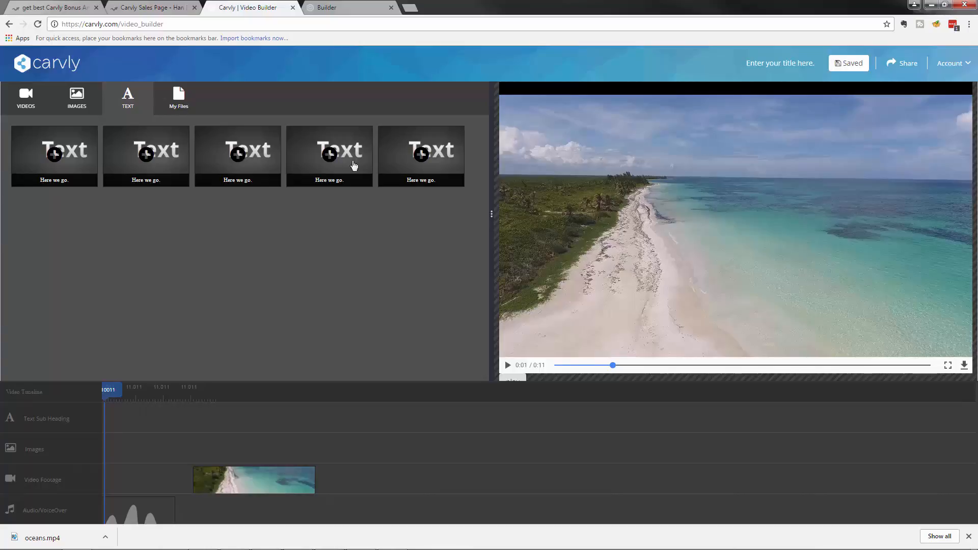
Step: In My Files, start a video upload twice and cancel it both times
{"action": "left_click", "coordinate": [193, 99]}
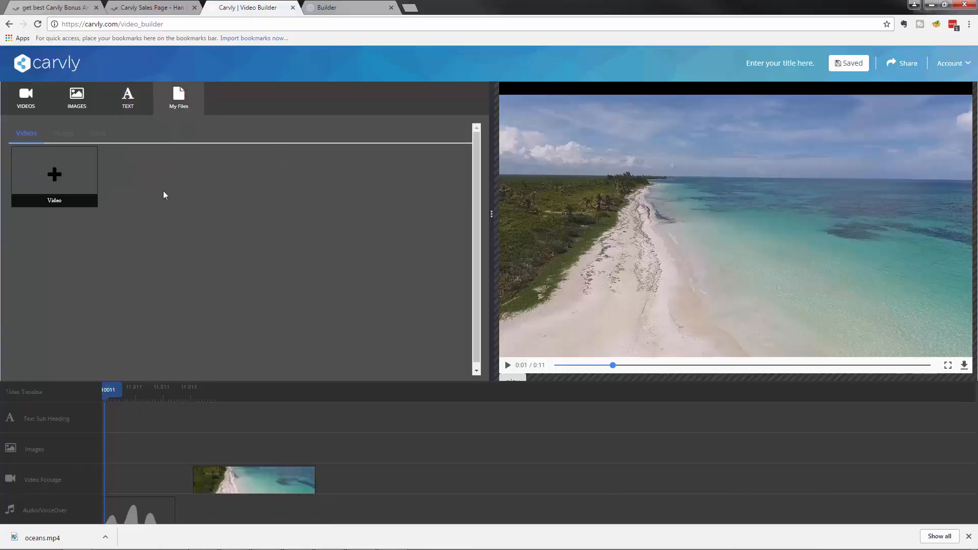
{"action": "left_click", "coordinate": [54, 174]}
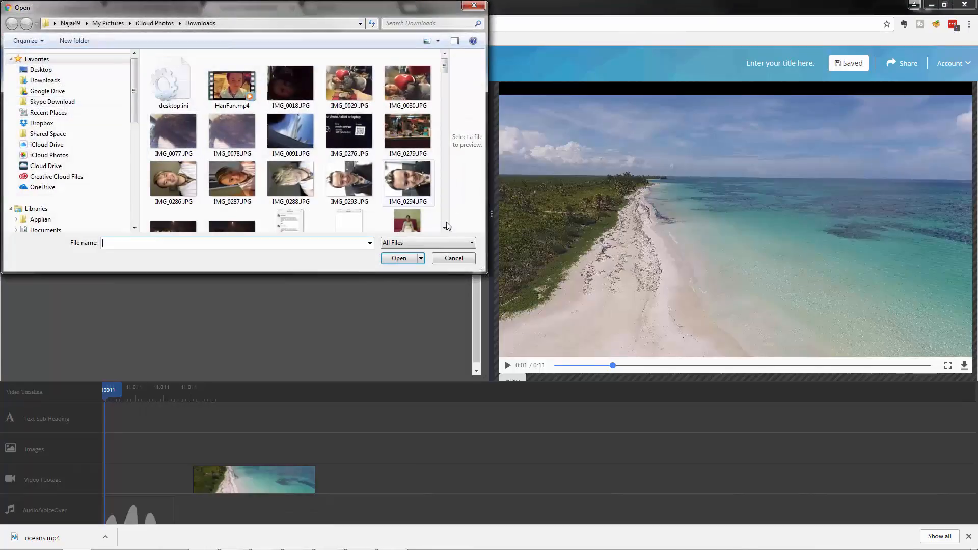
{"action": "left_click", "coordinate": [445, 260]}
{"action": "left_click", "coordinate": [54, 174]}
{"action": "left_click", "coordinate": [437, 260]}
Step: Add clip 681609869.mp4 from stock videos, view account options, and return to the dashboard
{"action": "left_click", "coordinate": [28, 105]}
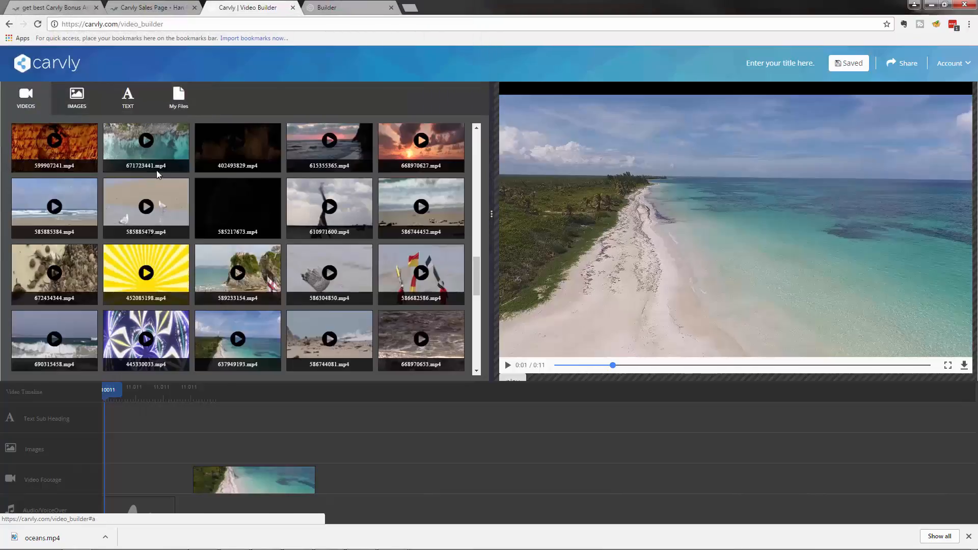
{"action": "scroll", "coordinate": [265, 239], "scroll_direction": "down", "scroll_amount": 5}
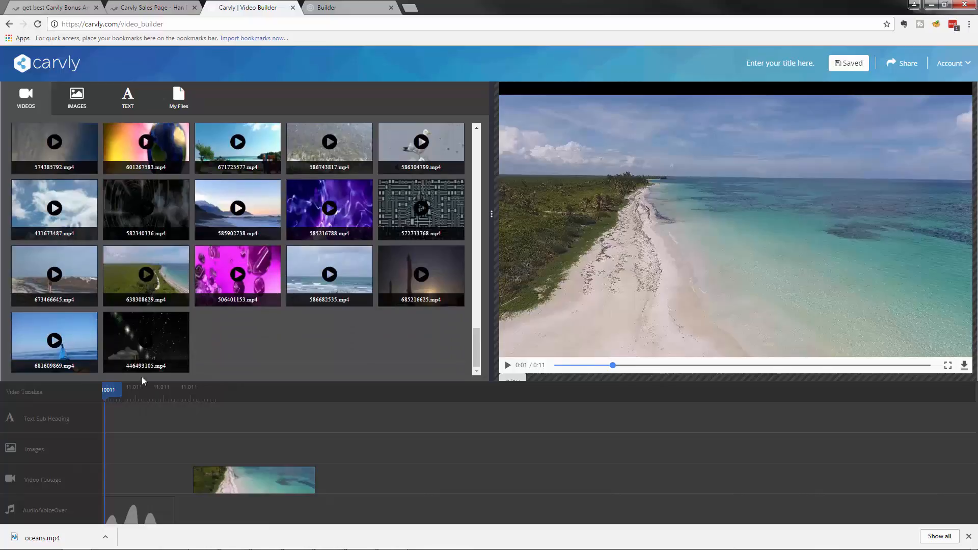
{"action": "left_click_drag", "start_coordinate": [55, 336], "coordinate": [187, 426]}
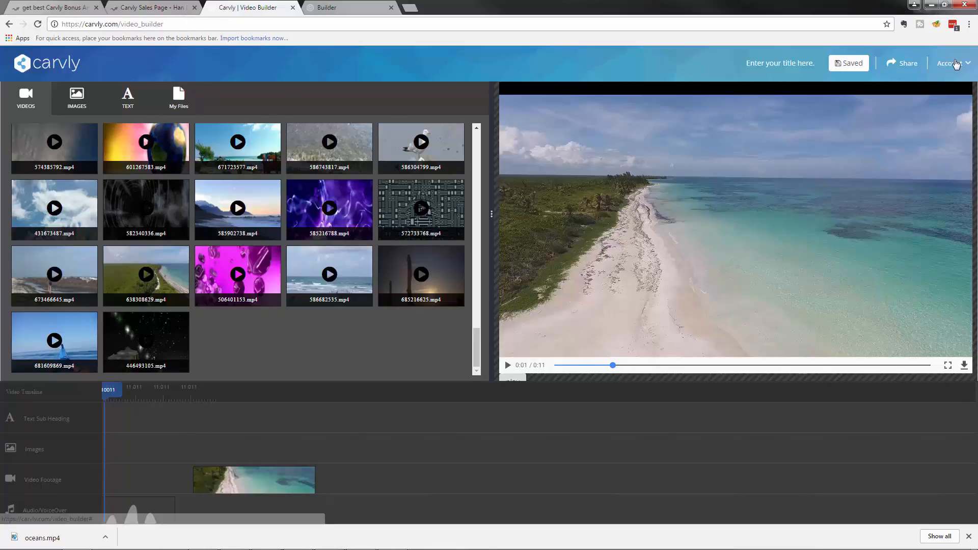
{"action": "left_click", "coordinate": [954, 62]}
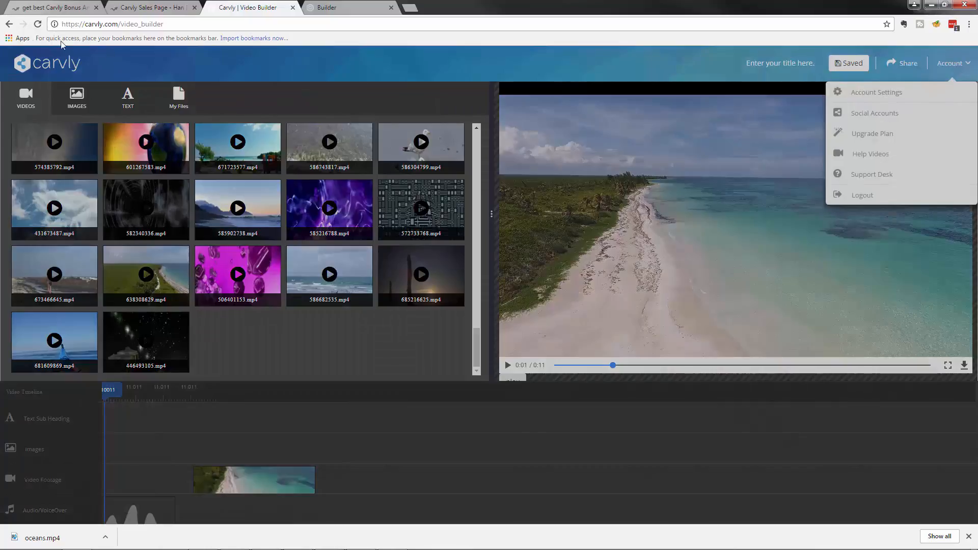
{"action": "left_click", "coordinate": [9, 24]}
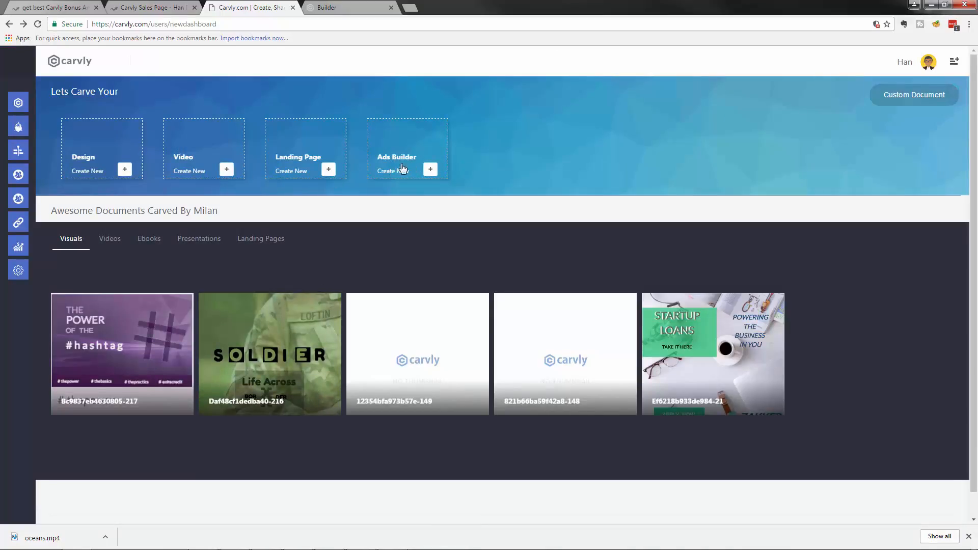
Step: Expand CarvBot in the sidebar and choose Create Bot
{"action": "mouse_move", "coordinate": [29, 125]}
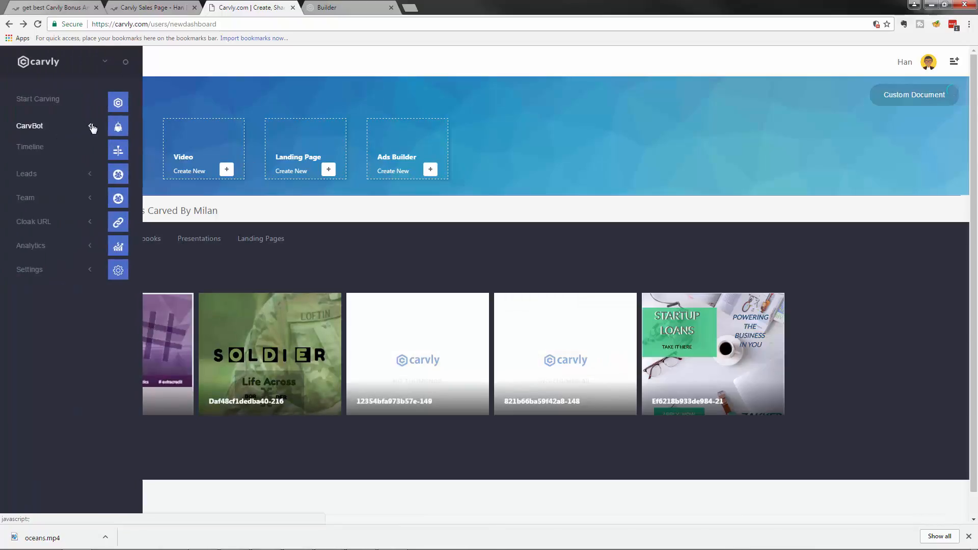
{"action": "left_click", "coordinate": [44, 128]}
{"action": "left_click", "coordinate": [37, 157]}
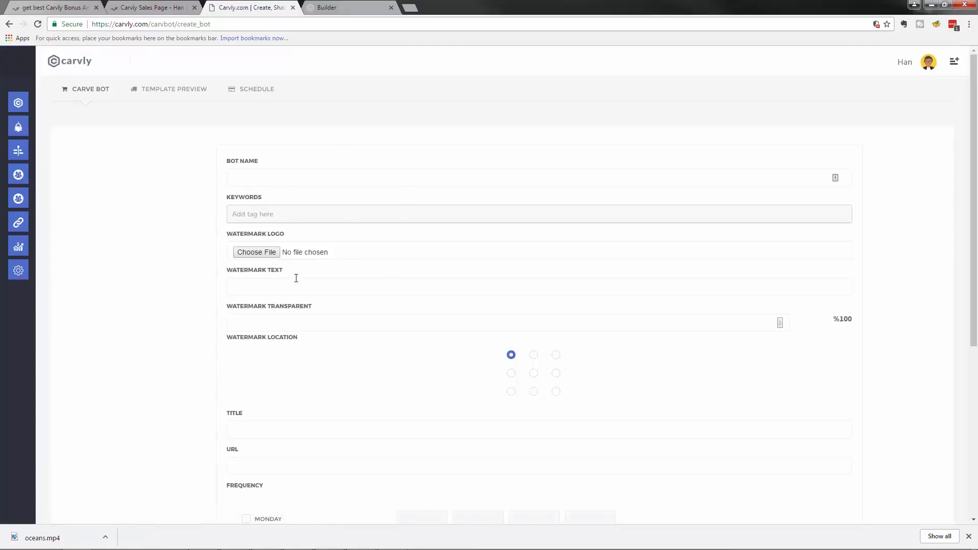
Step: Try typing a keyword in the Keywords field, then select the rejected text
{"action": "left_click", "coordinate": [279, 214]}
{"action": "scroll", "coordinate": [332, 245], "scroll_direction": "down", "scroll_amount": 1}
{"action": "scroll", "coordinate": [332, 252], "scroll_direction": "down", "scroll_amount": 5}
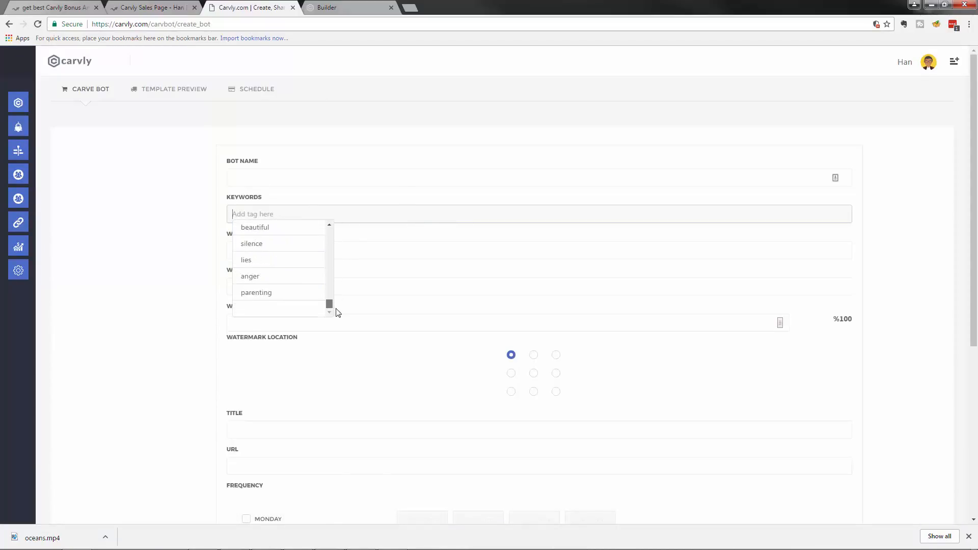
{"action": "left_click_drag", "start_coordinate": [335, 308], "coordinate": [331, 288]}
{"action": "left_click", "coordinate": [311, 213]}
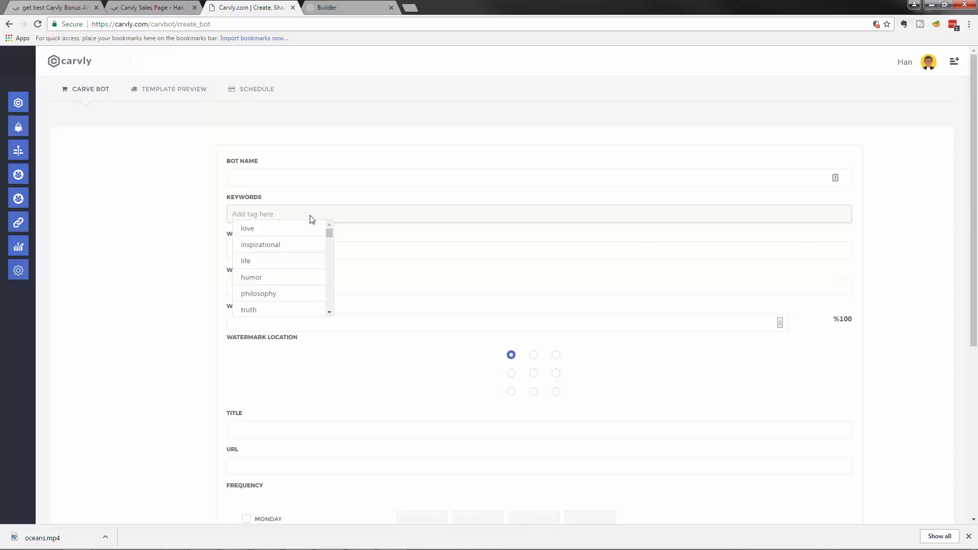
{"action": "type", "text": "interg,"}
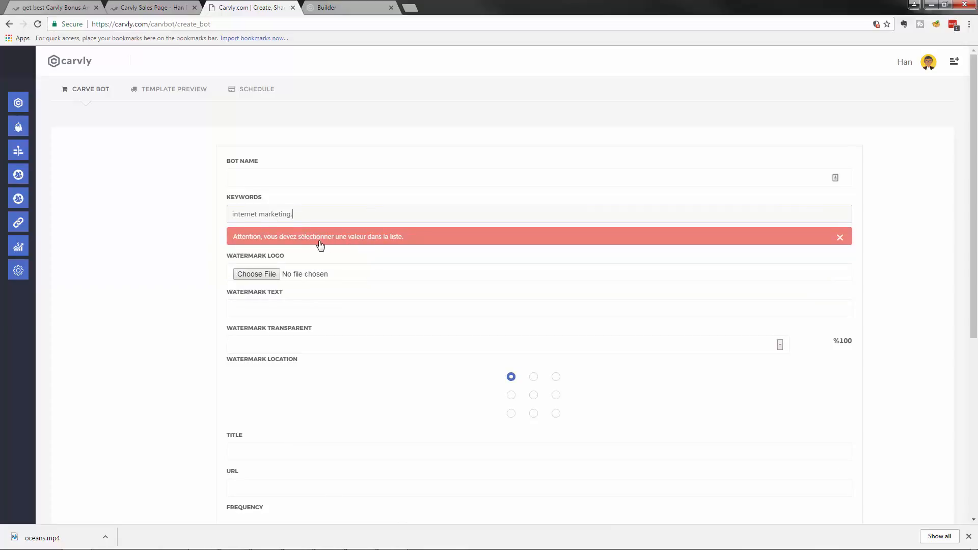
{"action": "triple_click", "coordinate": [262, 213]}
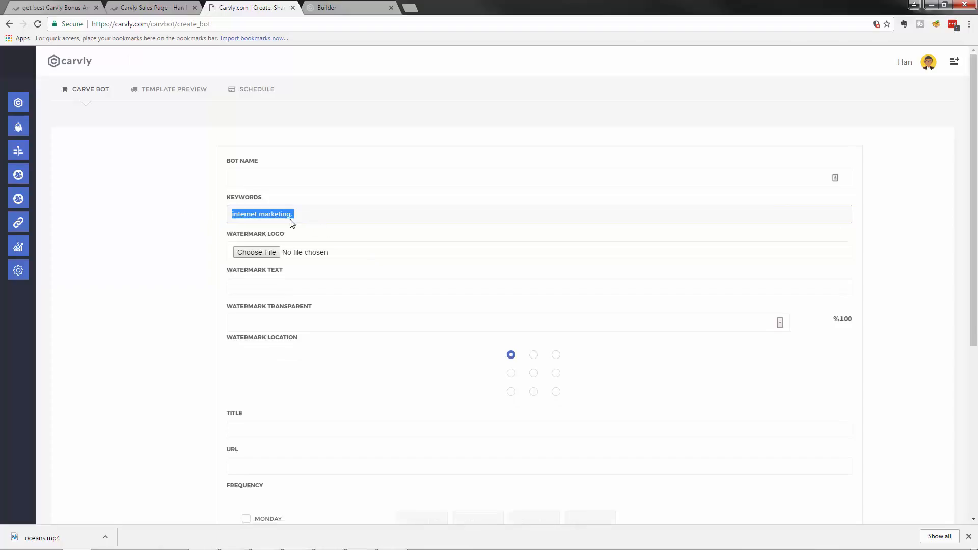
Step: Add inspirational, life and philosophy as keyword tags from the suggestions
{"action": "left_click", "coordinate": [295, 245]}
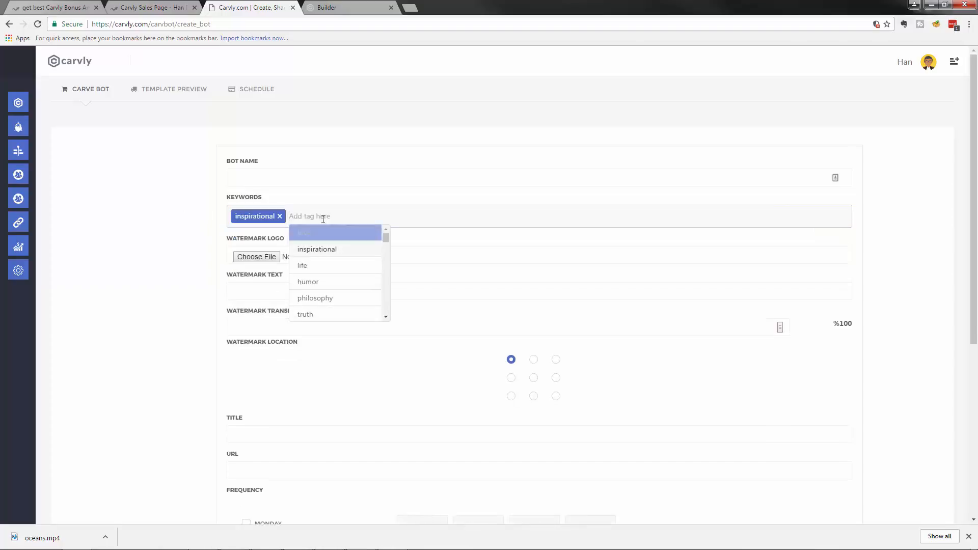
{"action": "left_click", "coordinate": [334, 266]}
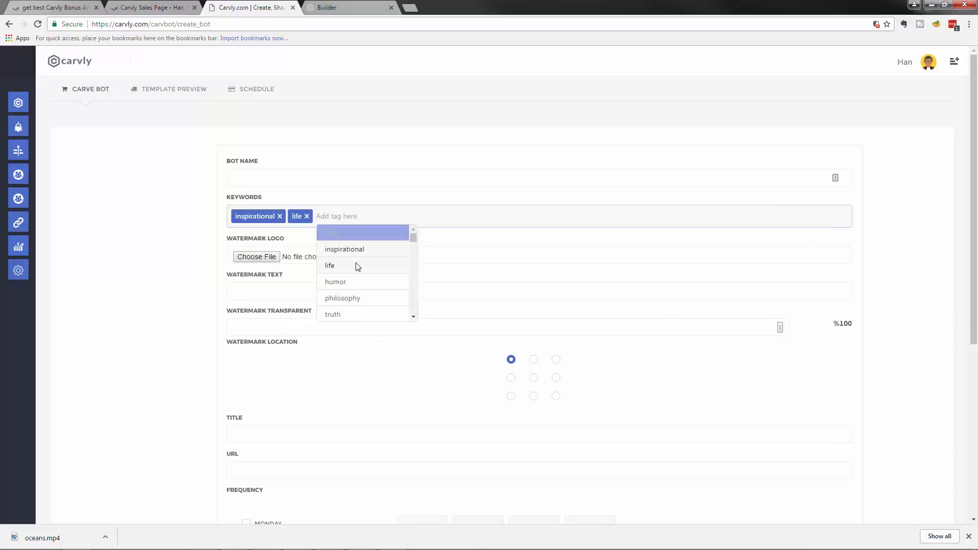
{"action": "left_click", "coordinate": [354, 299]}
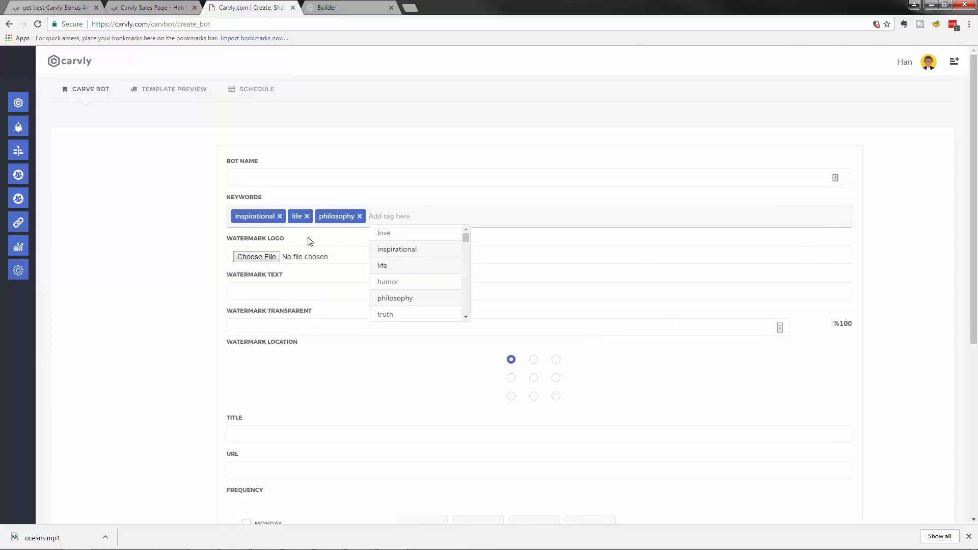
{"action": "left_click", "coordinate": [212, 283]}
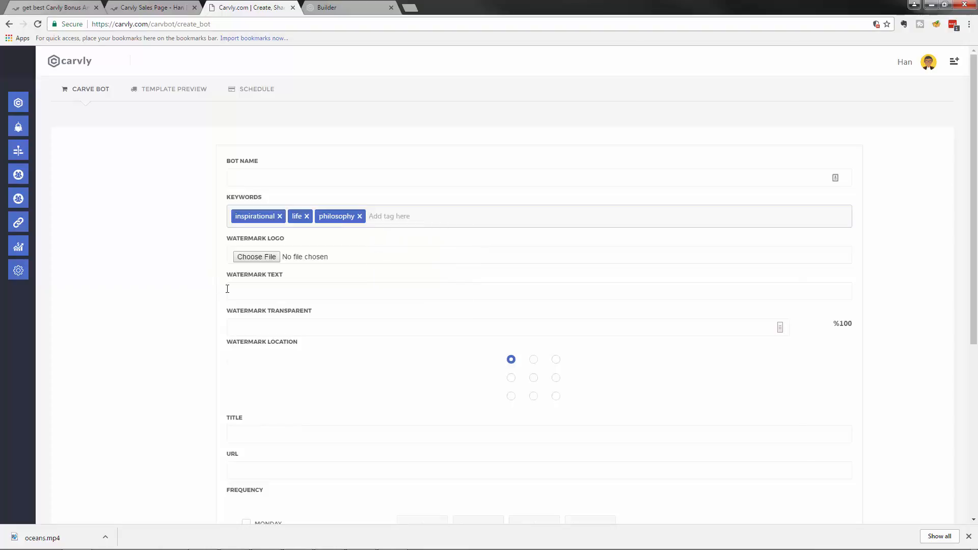
{"action": "scroll", "coordinate": [227, 290], "scroll_direction": "down", "scroll_amount": 2}
{"action": "scroll", "coordinate": [226, 291], "scroll_direction": "up", "scroll_amount": 2}
{"action": "scroll", "coordinate": [320, 289], "scroll_direction": "down", "scroll_amount": 5}
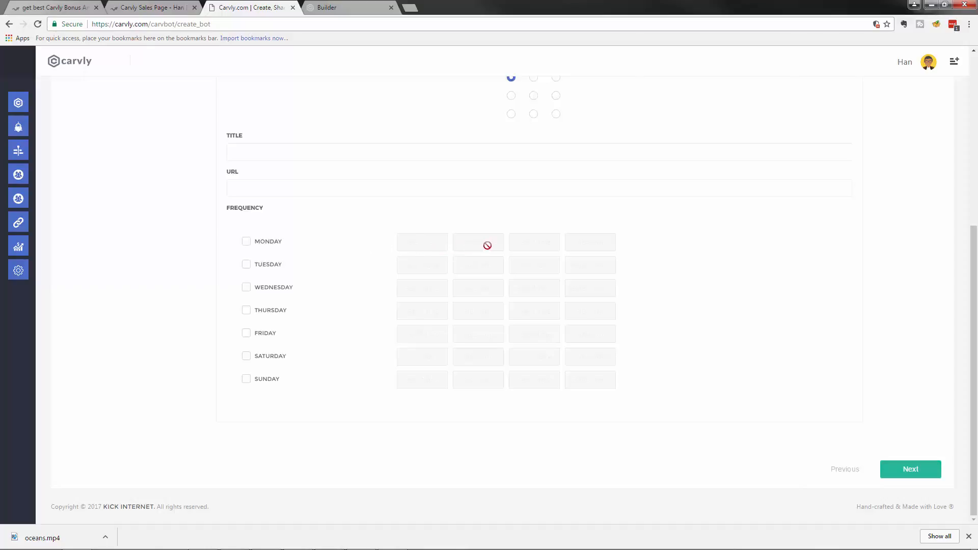
{"action": "scroll", "coordinate": [499, 253], "scroll_direction": "up", "scroll_amount": 4}
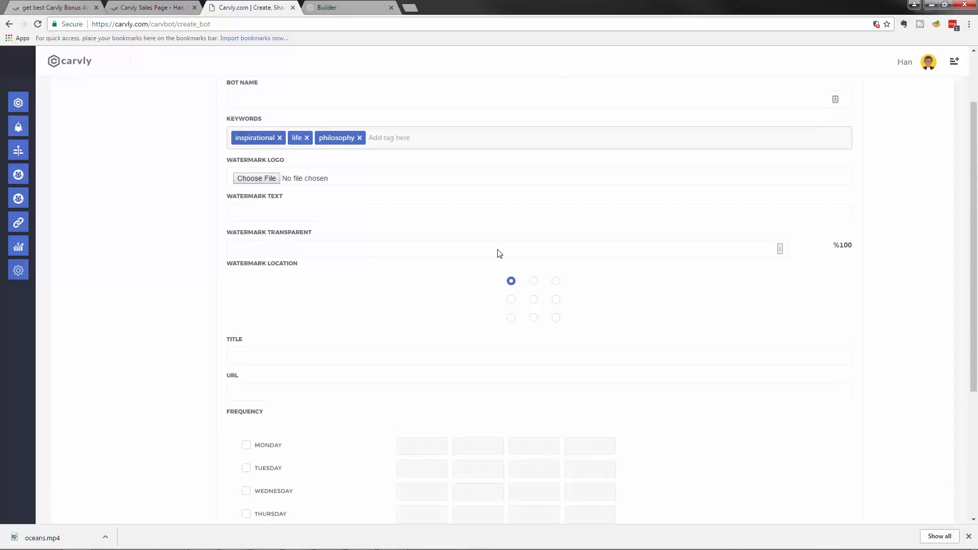
{"action": "scroll", "coordinate": [499, 253], "scroll_direction": "down", "scroll_amount": 3}
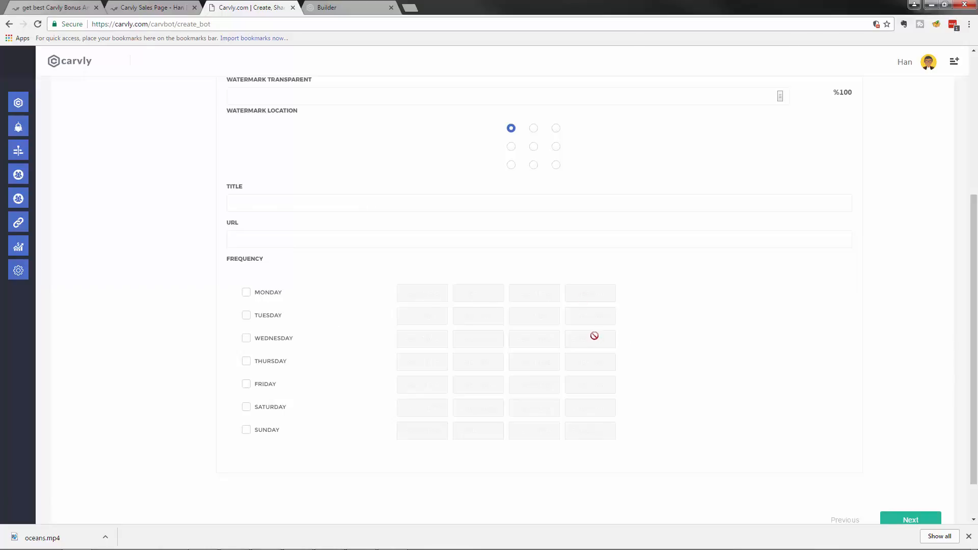
{"action": "scroll", "coordinate": [634, 321], "scroll_direction": "up", "scroll_amount": 3}
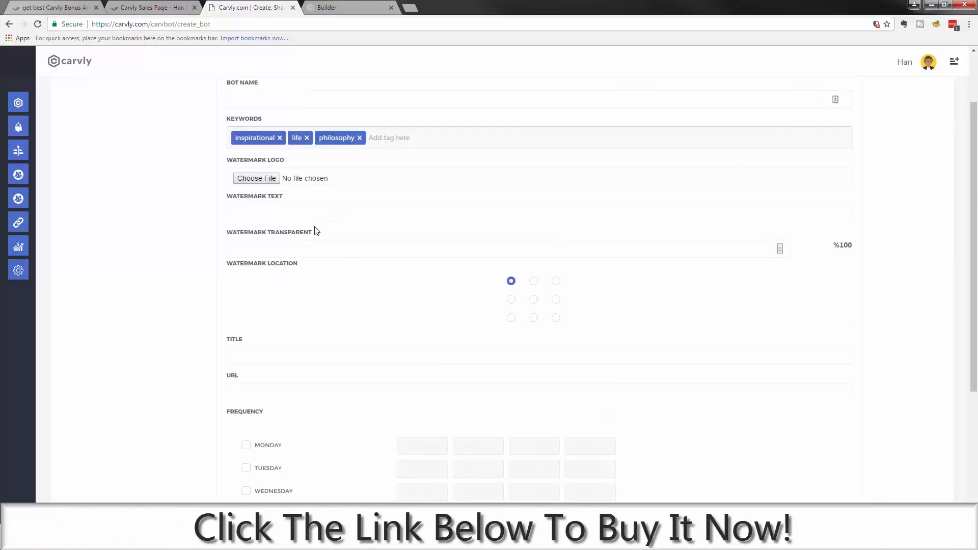
{"action": "scroll", "coordinate": [314, 257], "scroll_direction": "down", "scroll_amount": 4}
{"action": "scroll", "coordinate": [314, 262], "scroll_direction": "up", "scroll_amount": 5}
{"action": "scroll", "coordinate": [383, 447], "scroll_direction": "down", "scroll_amount": 4}
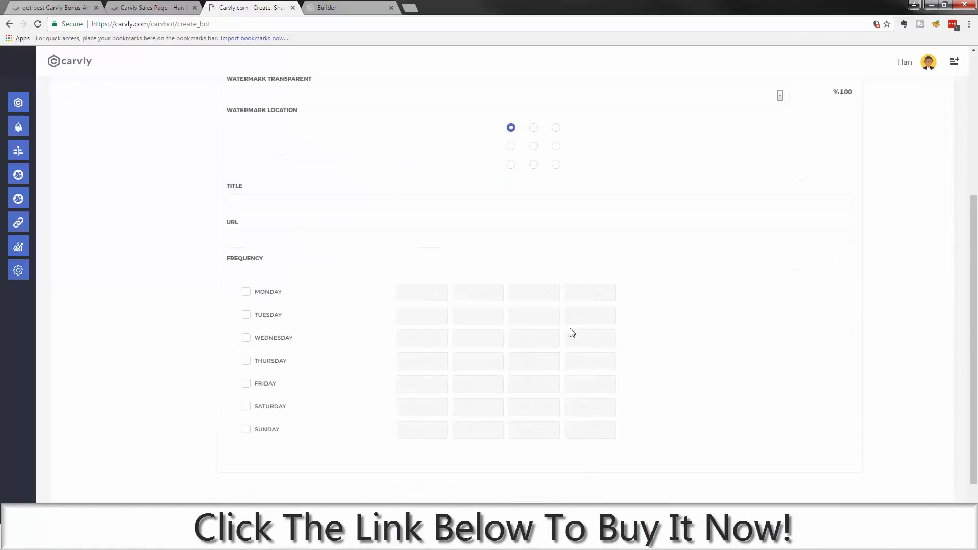
{"action": "scroll", "coordinate": [440, 339], "scroll_direction": "up", "scroll_amount": 4}
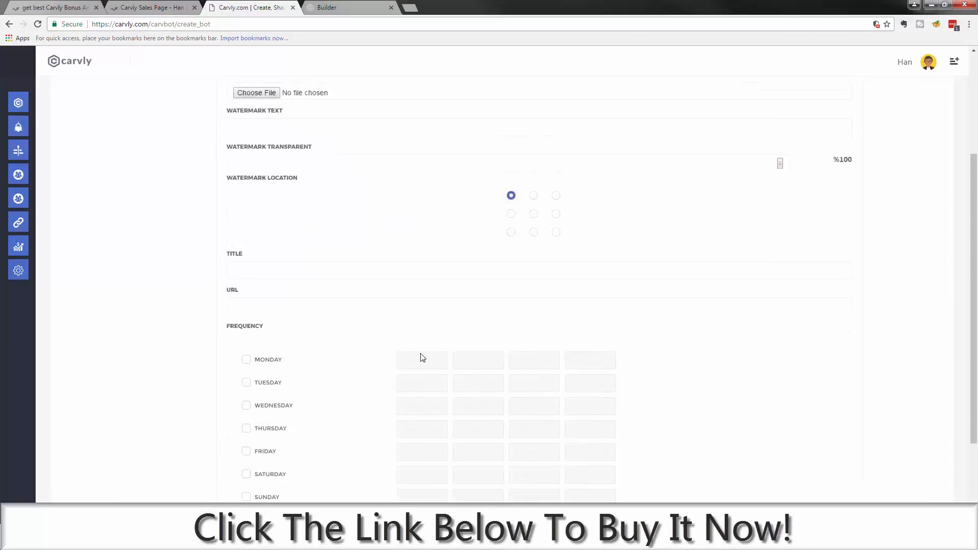
{"action": "scroll", "coordinate": [408, 384], "scroll_direction": "down", "scroll_amount": 3}
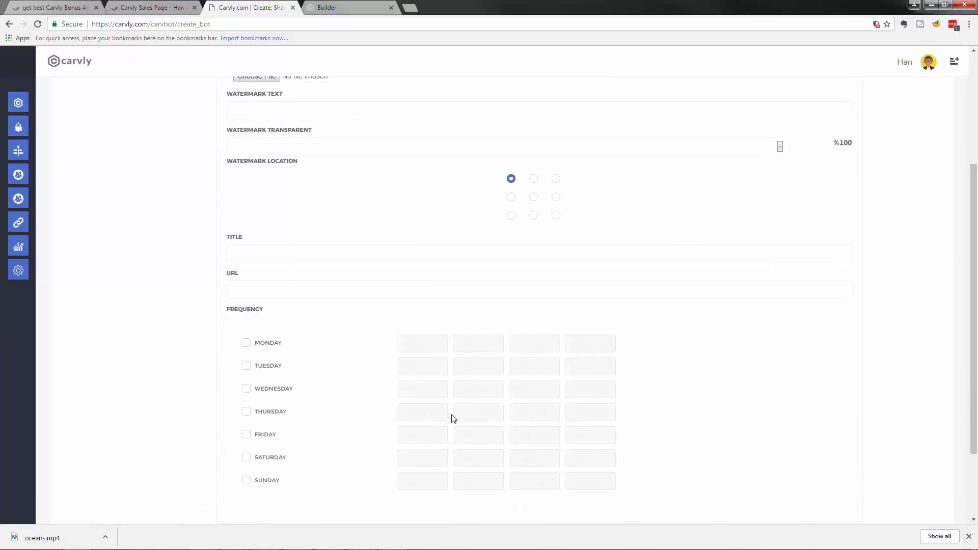
{"action": "scroll", "coordinate": [451, 416], "scroll_direction": "up", "scroll_amount": 4}
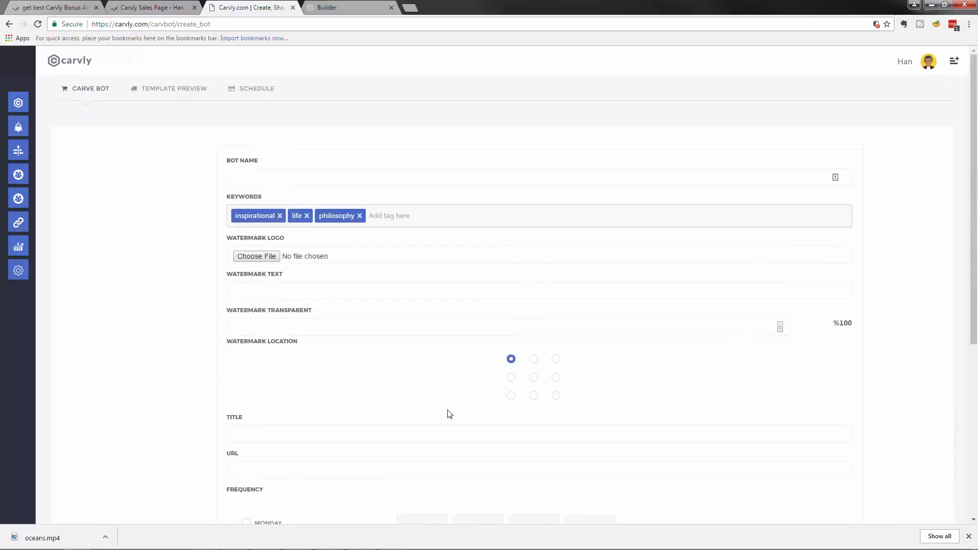
{"action": "left_click", "coordinate": [174, 94]}
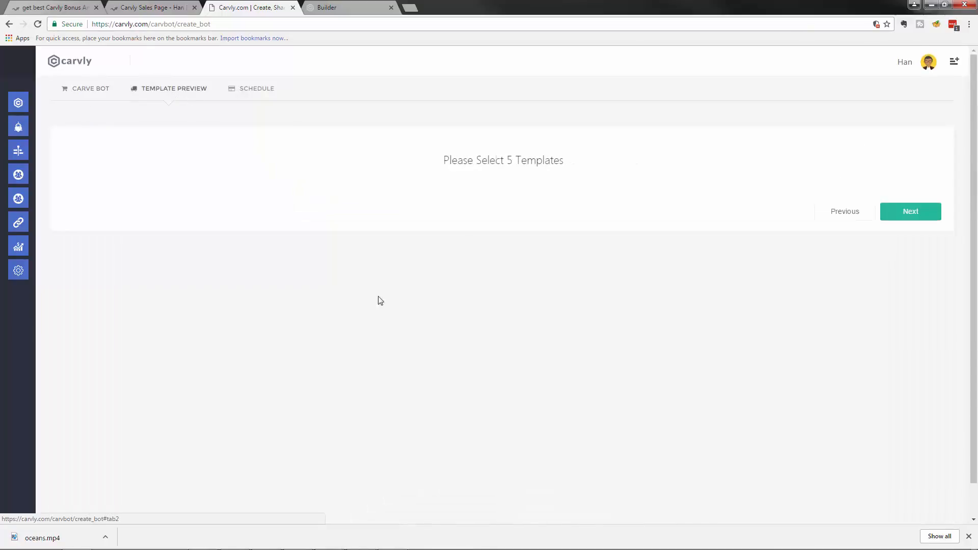
{"action": "left_click", "coordinate": [87, 97]}
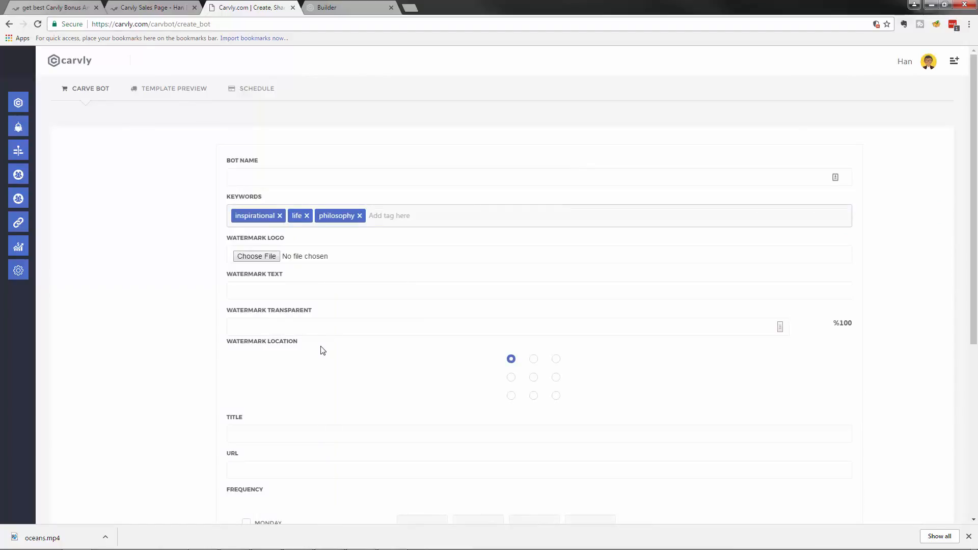
{"action": "scroll", "coordinate": [411, 430], "scroll_direction": "down", "scroll_amount": 2}
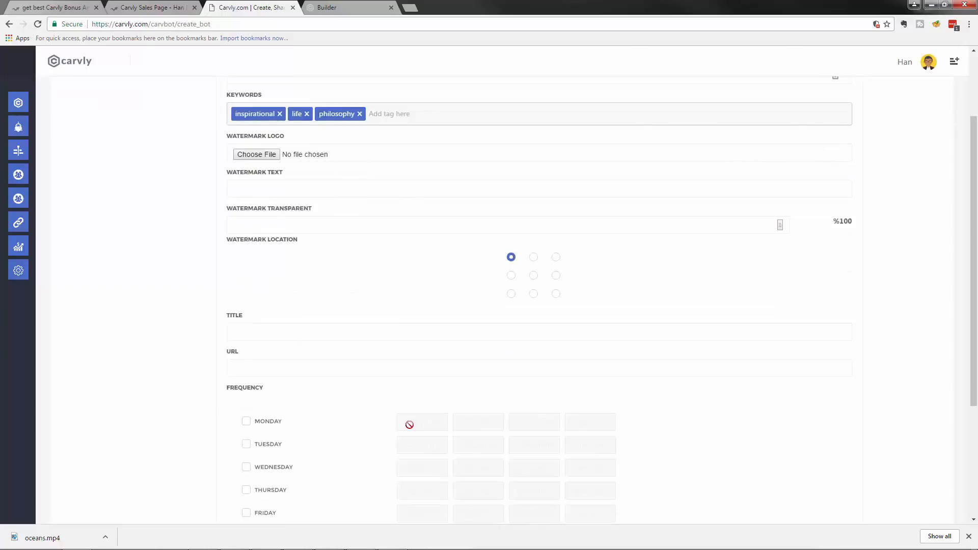
{"action": "scroll", "coordinate": [408, 424], "scroll_direction": "up", "scroll_amount": 2}
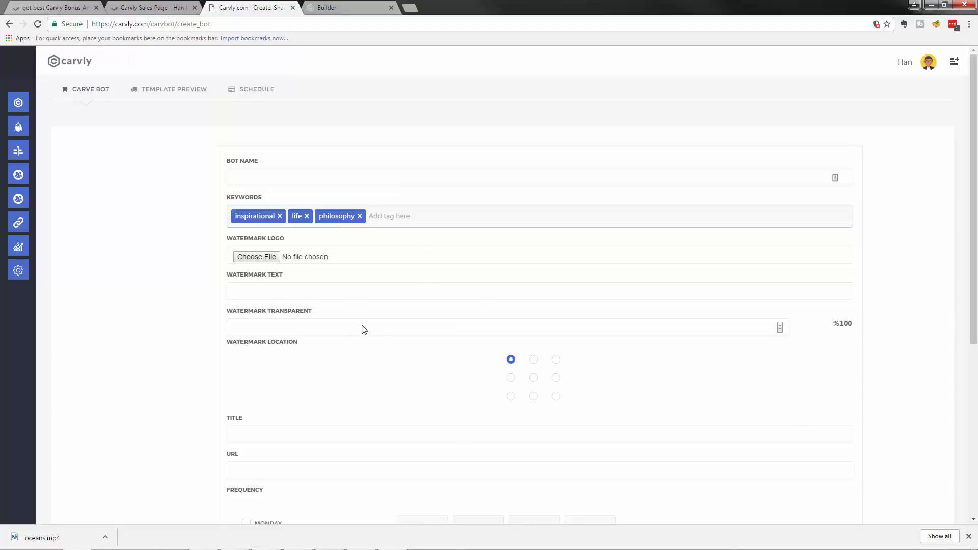
{"action": "scroll", "coordinate": [351, 484], "scroll_direction": "down", "scroll_amount": 3}
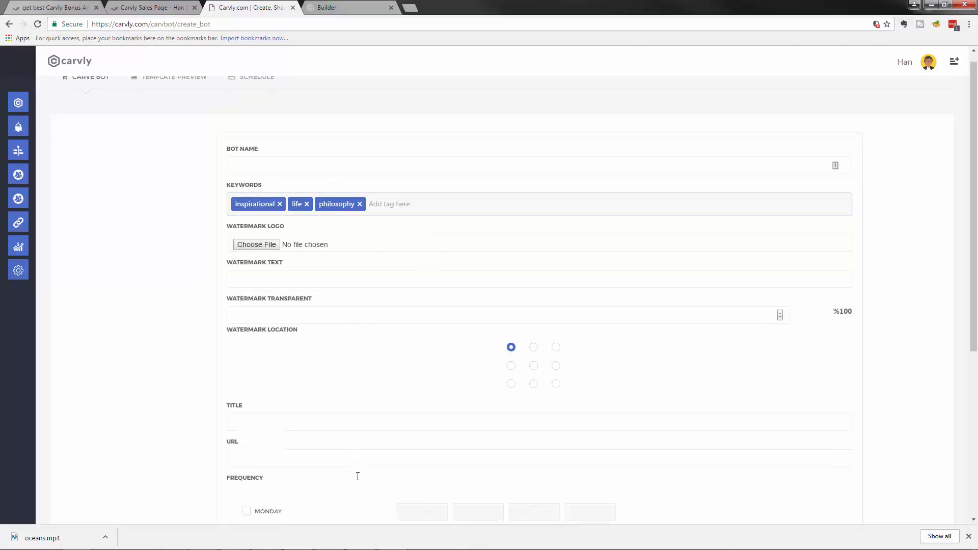
{"action": "mouse_move", "coordinate": [108, 197]}
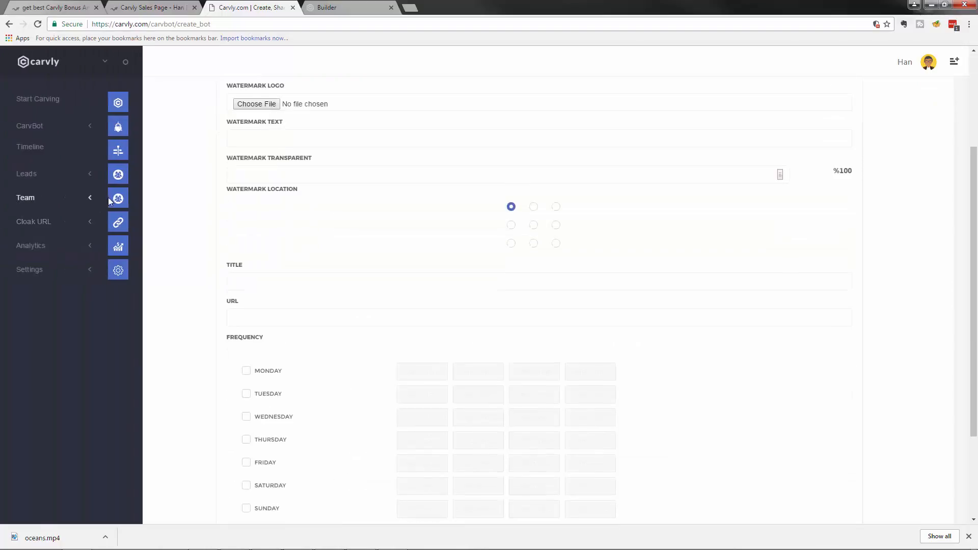
Step: Open the empty All Leads list, then expand the Cloak URL, Team and Analytics menus
{"action": "left_click", "coordinate": [27, 174]}
{"action": "left_click", "coordinate": [31, 210]}
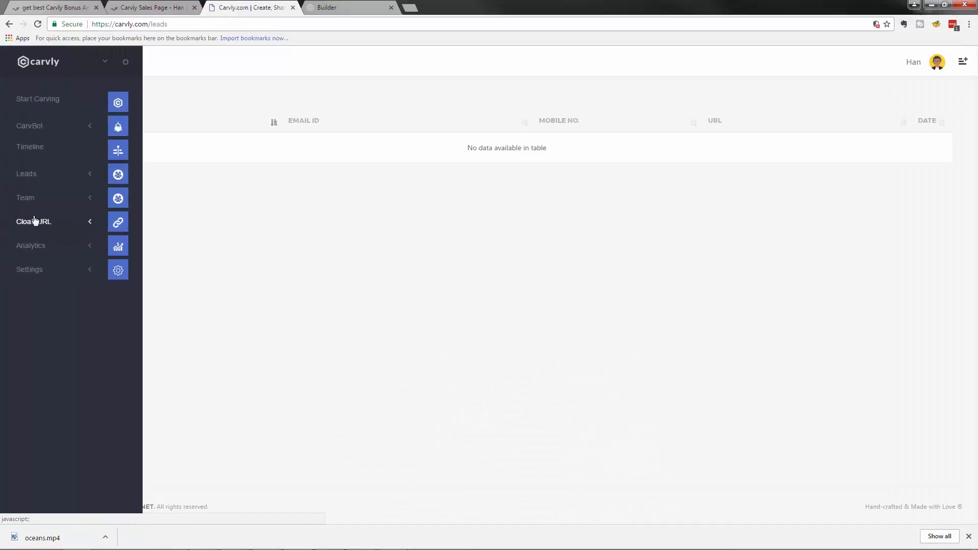
{"action": "left_click", "coordinate": [41, 224]}
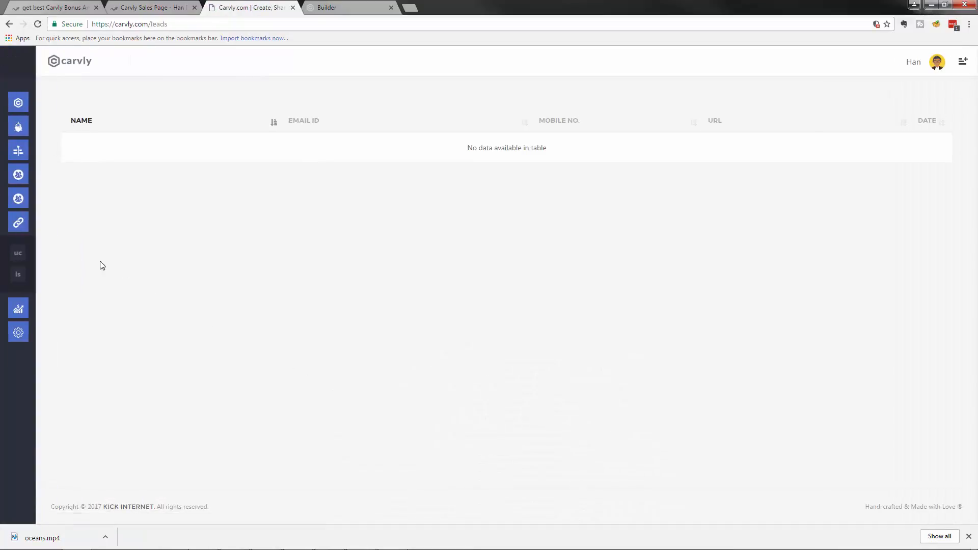
{"action": "left_click", "coordinate": [33, 196]}
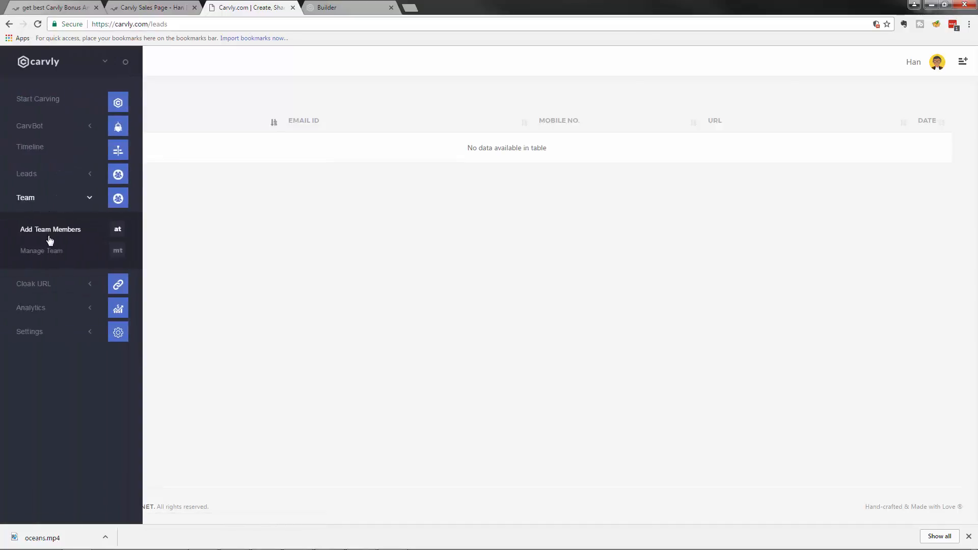
{"action": "left_click", "coordinate": [37, 315]}
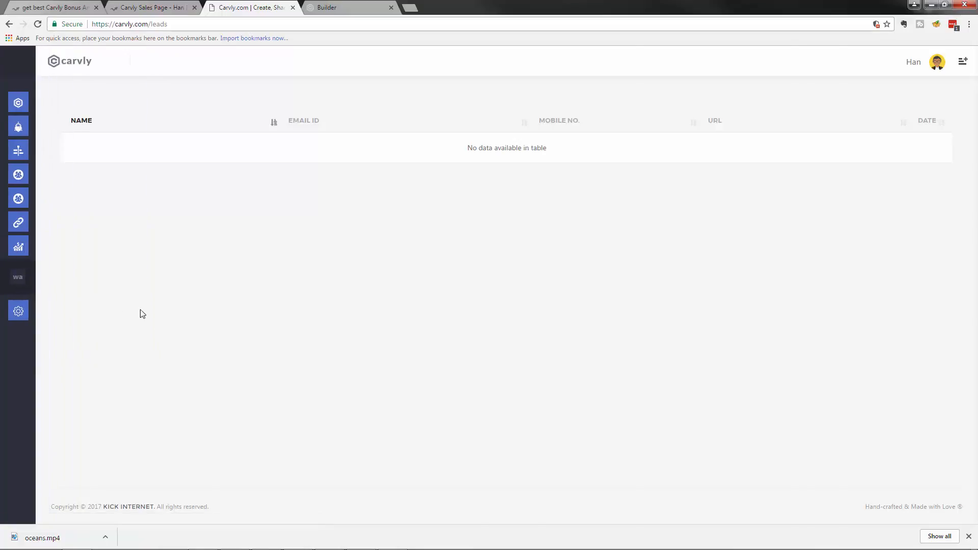
Step: Collapse and reopen the Analytics options in the sidebar
{"action": "mouse_move", "coordinate": [22, 282]}
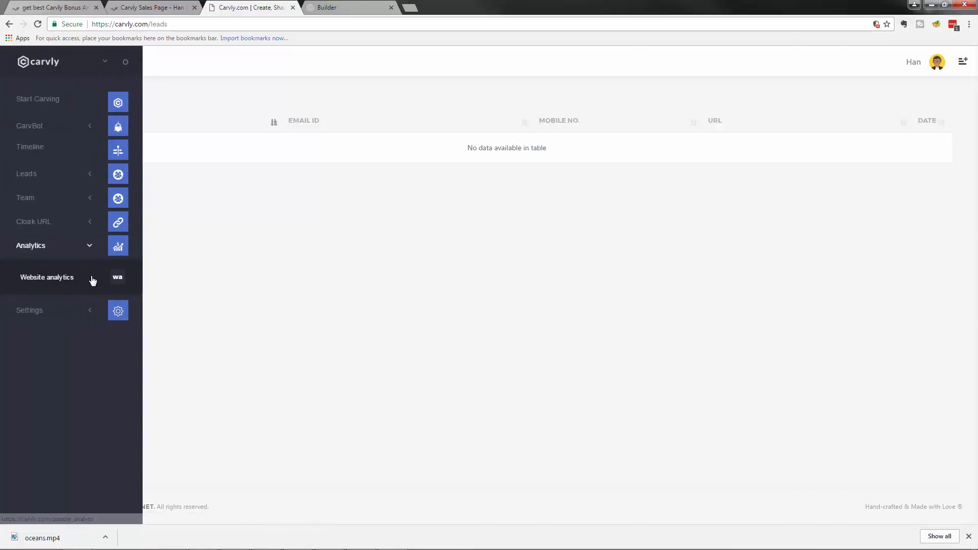
{"action": "left_click", "coordinate": [40, 246]}
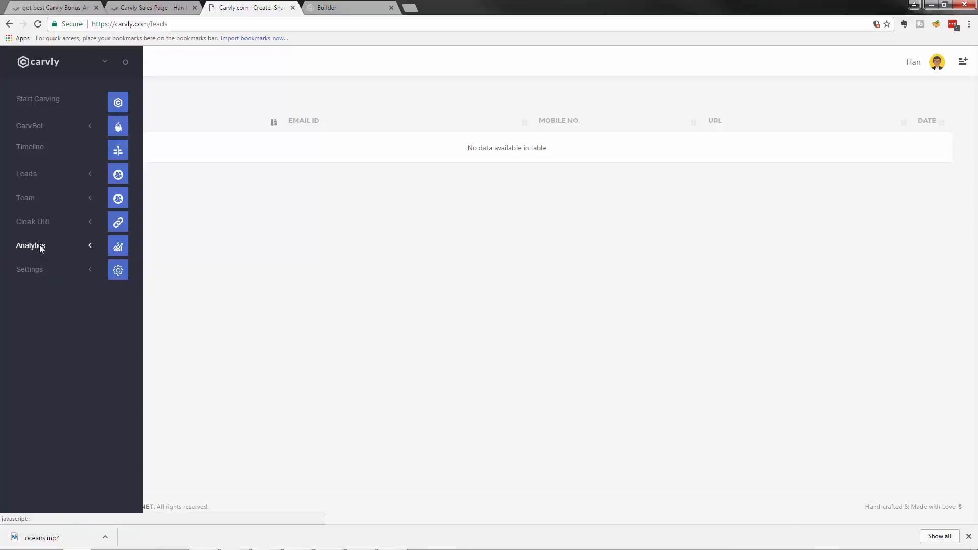
{"action": "left_click", "coordinate": [51, 250]}
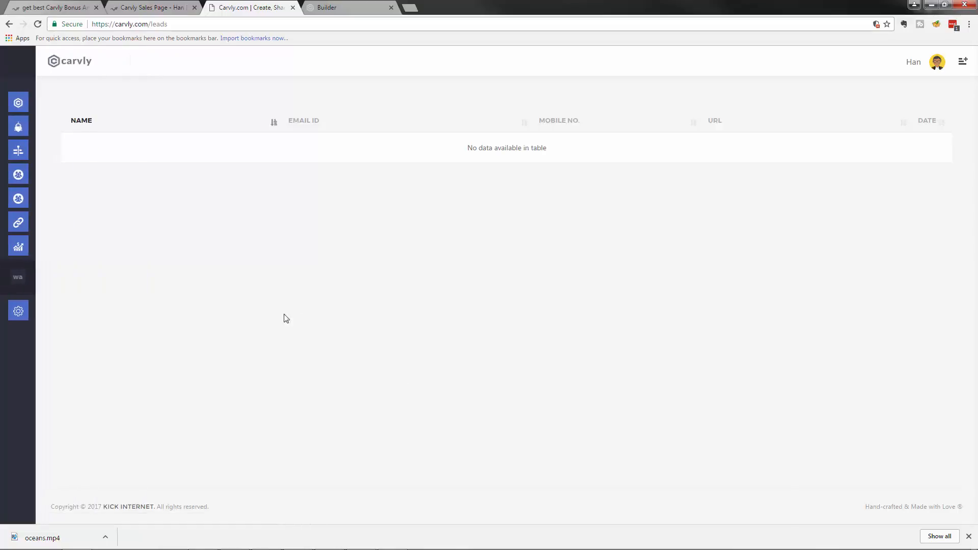
Step: Return to the Start Carving dashboard and switch to the bonus review browser tab
{"action": "mouse_move", "coordinate": [31, 101]}
{"action": "left_click", "coordinate": [66, 103]}
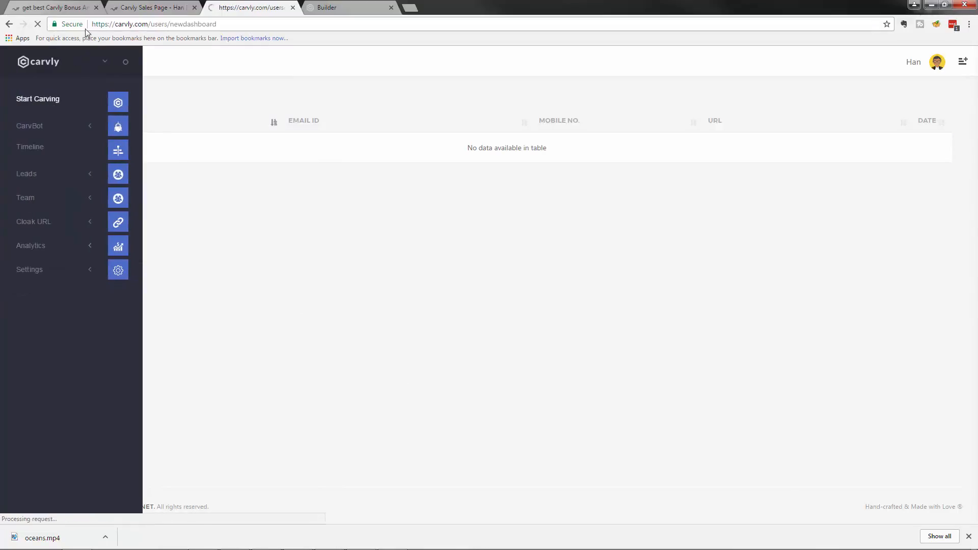
{"action": "left_click", "coordinate": [70, 10]}
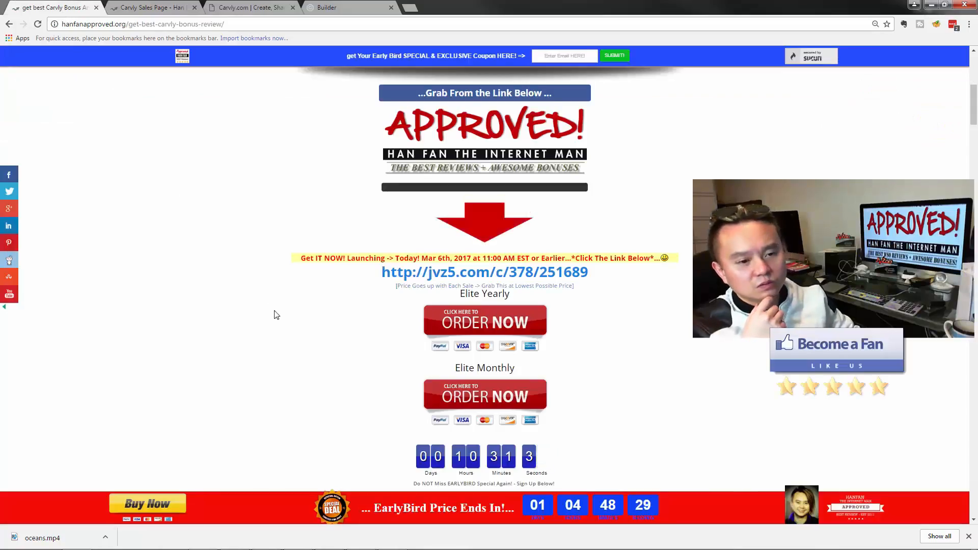